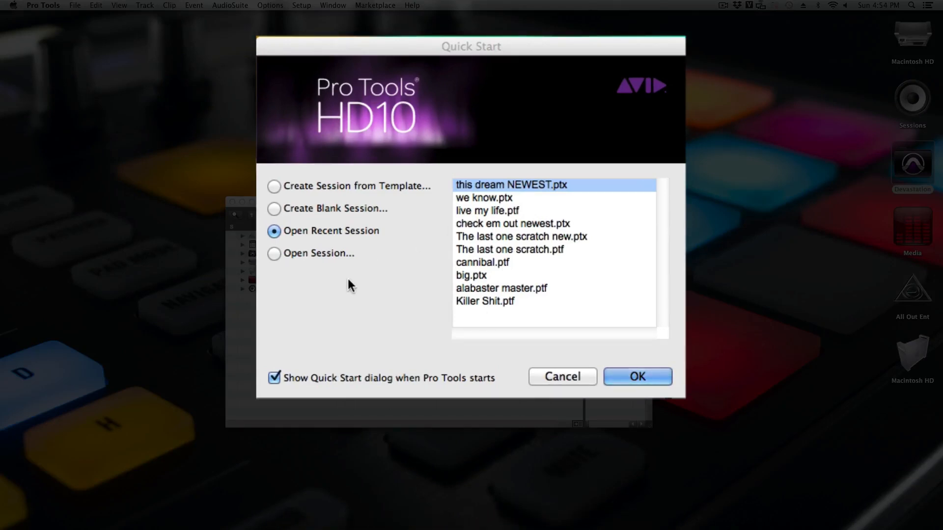
- Create a blank session with BWF (.WAV) as the audio file type and a bit depth of 32 Bit Float
{"action": "left_click", "coordinate": [345, 201]}
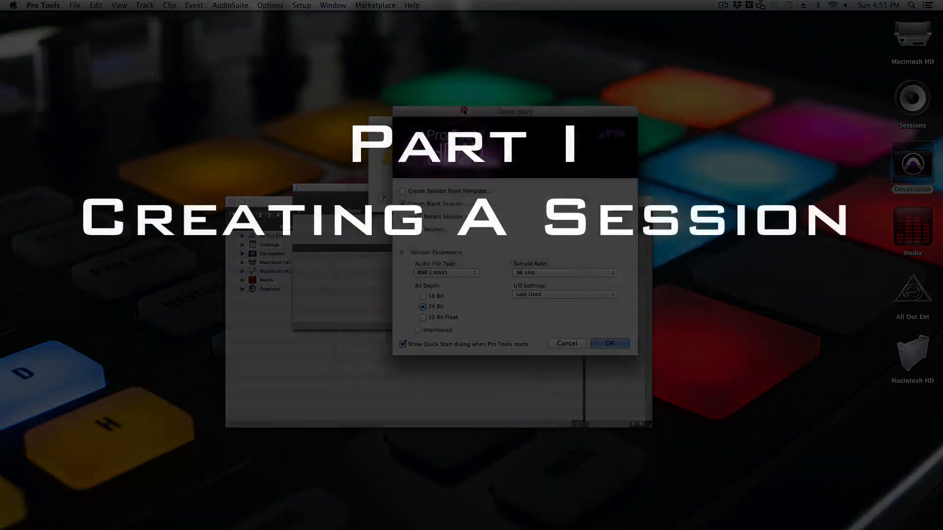
{"action": "mouse_move", "coordinate": [415, 120]}
{"action": "left_mouse_down"}
{"action": "mouse_move", "coordinate": [547, 112]}
{"action": "mouse_move", "coordinate": [501, 241]}
{"action": "mouse_move", "coordinate": [400, 125]}
{"action": "left_mouse_up"}
{"action": "left_click", "coordinate": [494, 197]}
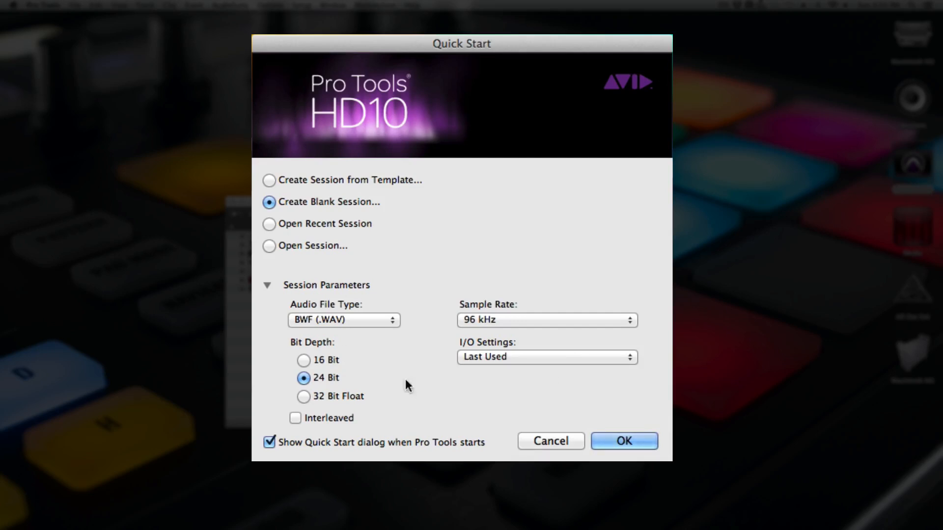
{"action": "left_click", "coordinate": [356, 321]}
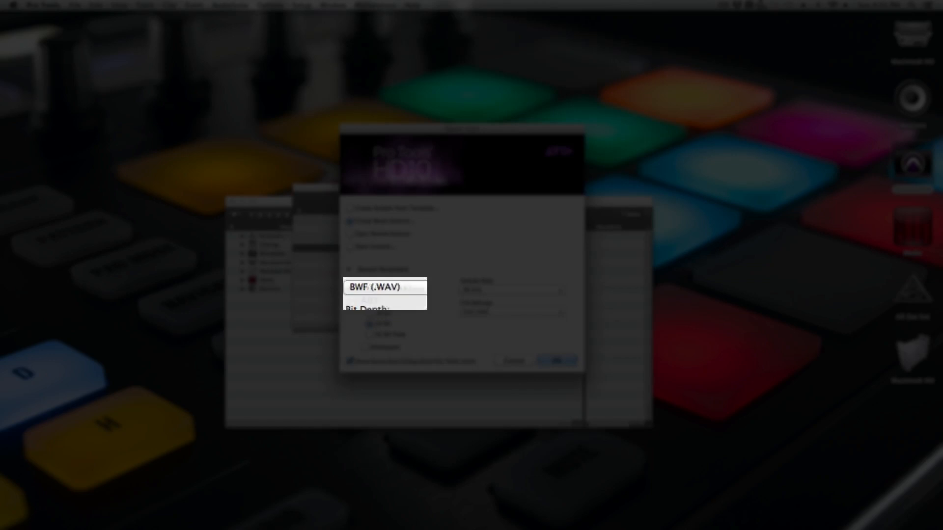
{"action": "left_click", "coordinate": [386, 290]}
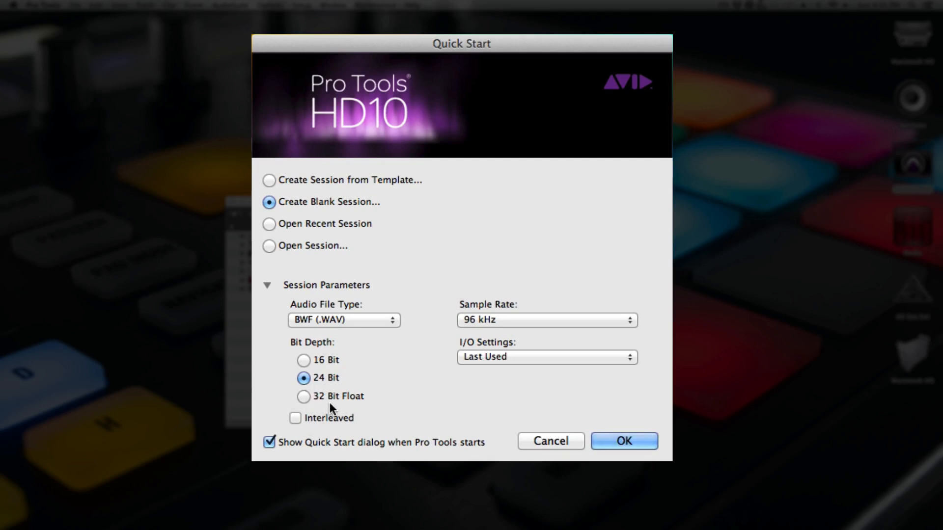
{"action": "left_click", "coordinate": [316, 396]}
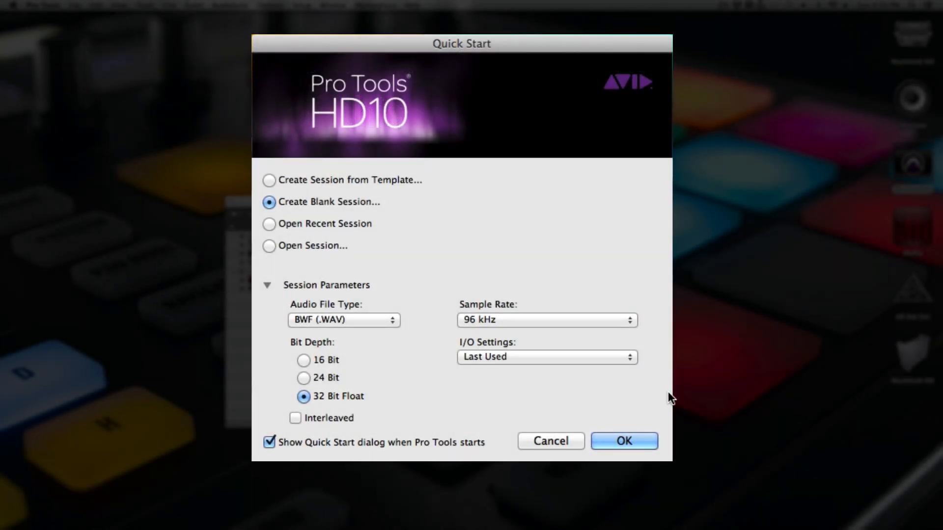
{"action": "left_click", "coordinate": [618, 439]}
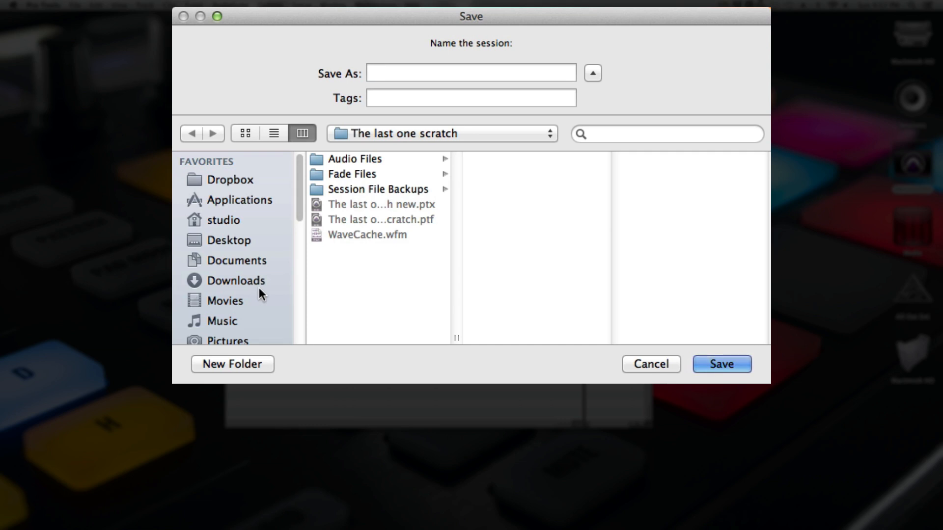
- Save the session as "Intro to Pro Tools" in the All Out folder on the Sessions drive
{"action": "scroll", "coordinate": [258, 298], "scroll_direction": "down", "scroll_amount": 10}
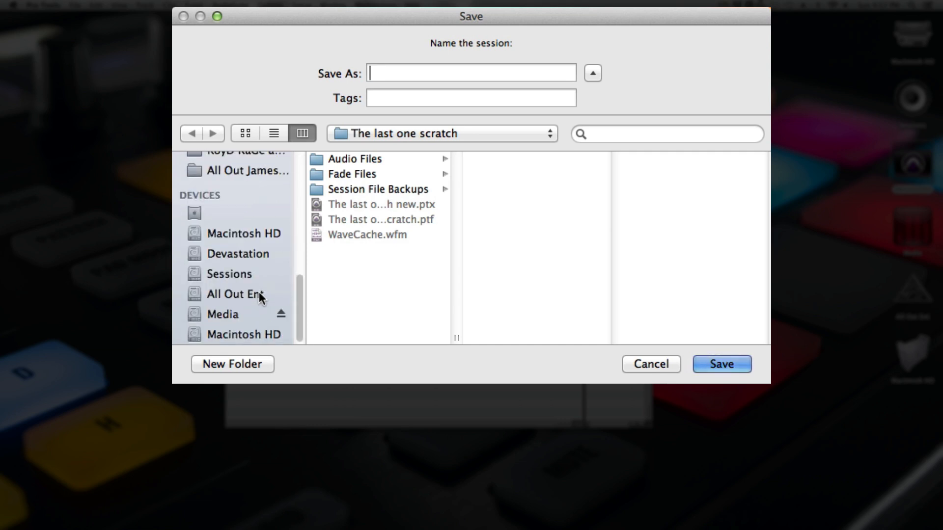
{"action": "left_click", "coordinate": [233, 269]}
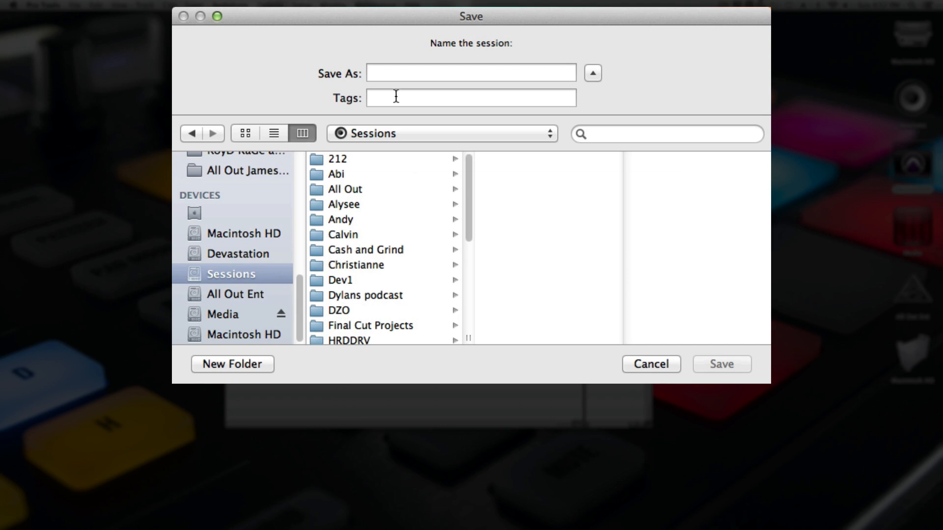
{"action": "left_click", "coordinate": [386, 189]}
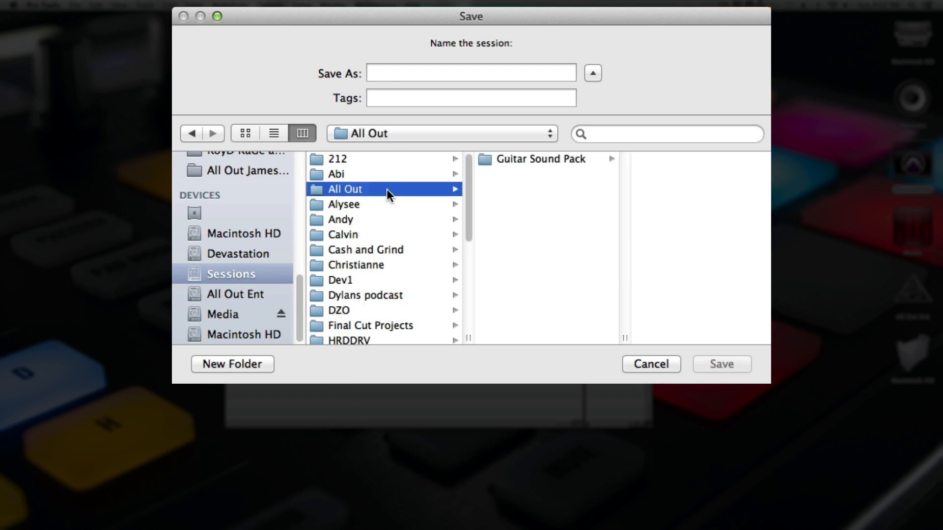
{"action": "left_click", "coordinate": [410, 73]}
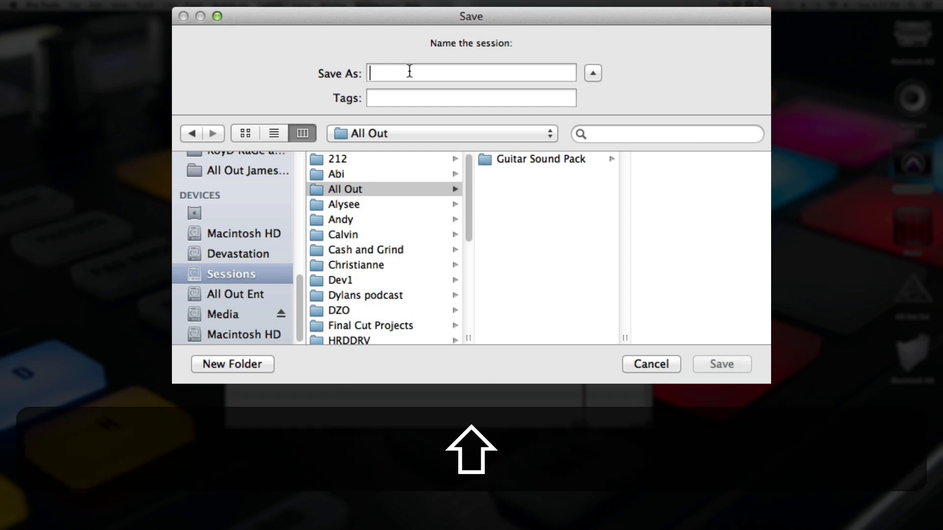
{"action": "type", "text": "Intro to "}
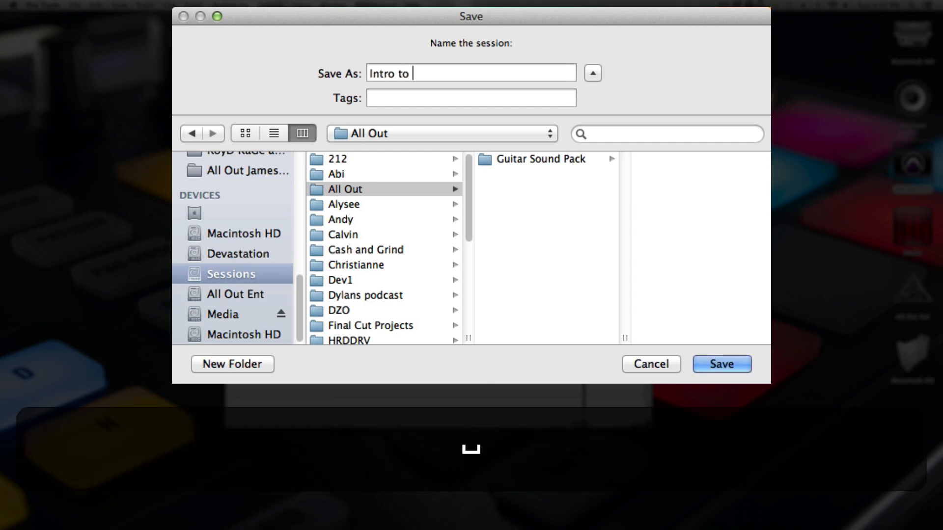
{"action": "type", "text": "Pro Tools"}
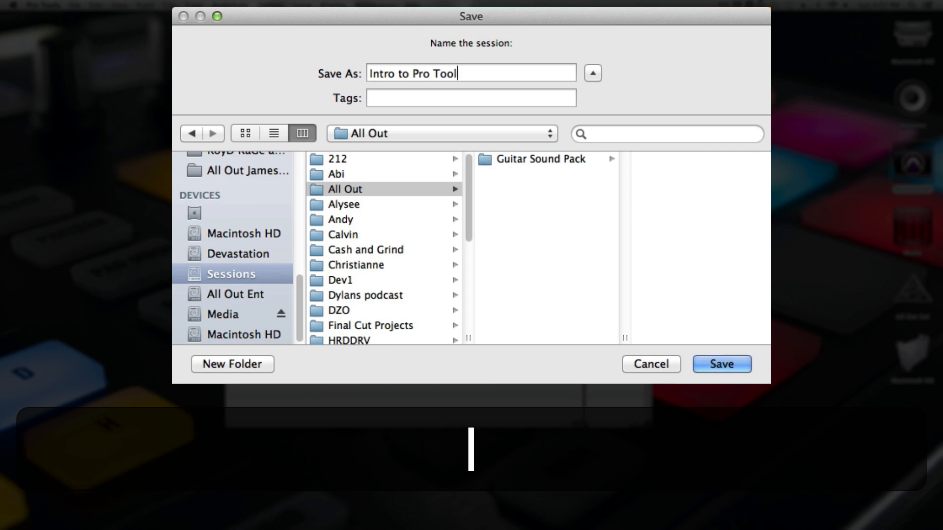
{"action": "key", "text": "Return"}
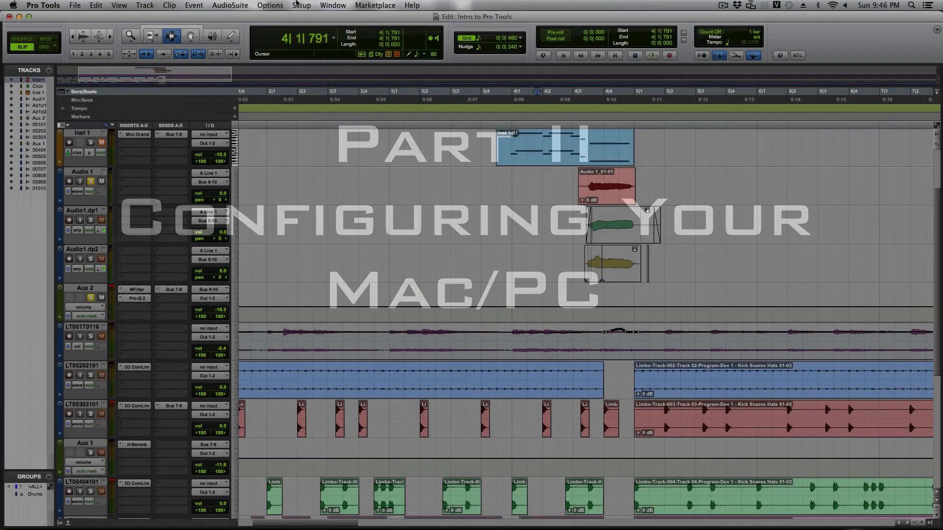
- Select Symphony64 as the playback engine's audio device and accept the engine settings
{"action": "left_click", "coordinate": [298, 5]}
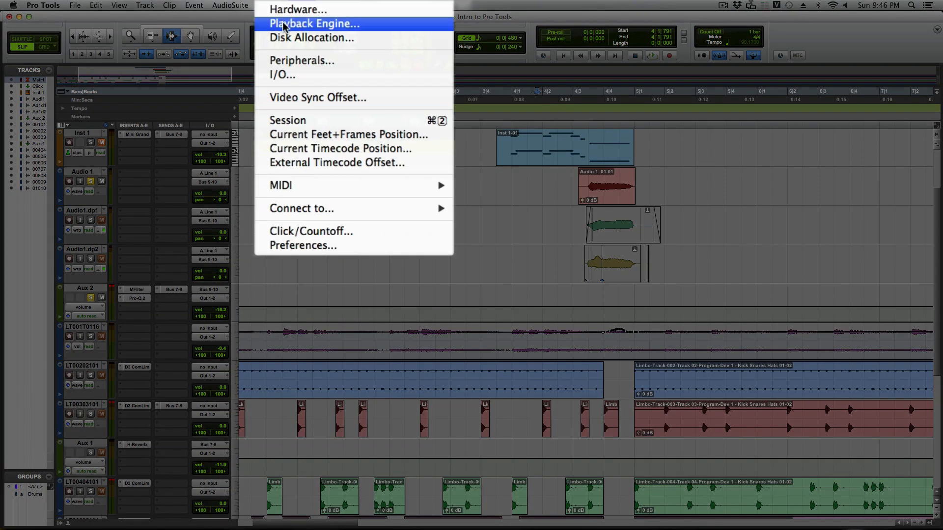
{"action": "left_click", "coordinate": [327, 26]}
{"action": "left_click", "coordinate": [463, 137]}
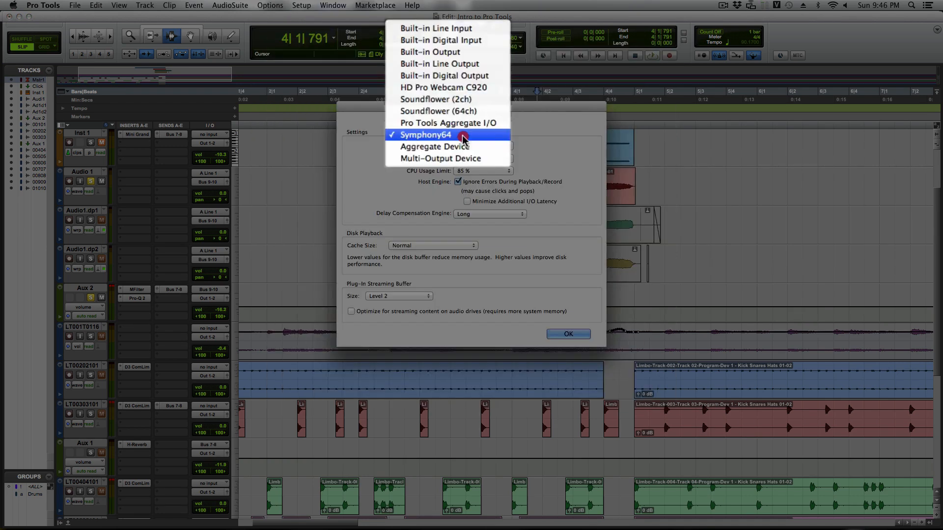
{"action": "left_click", "coordinate": [463, 136]}
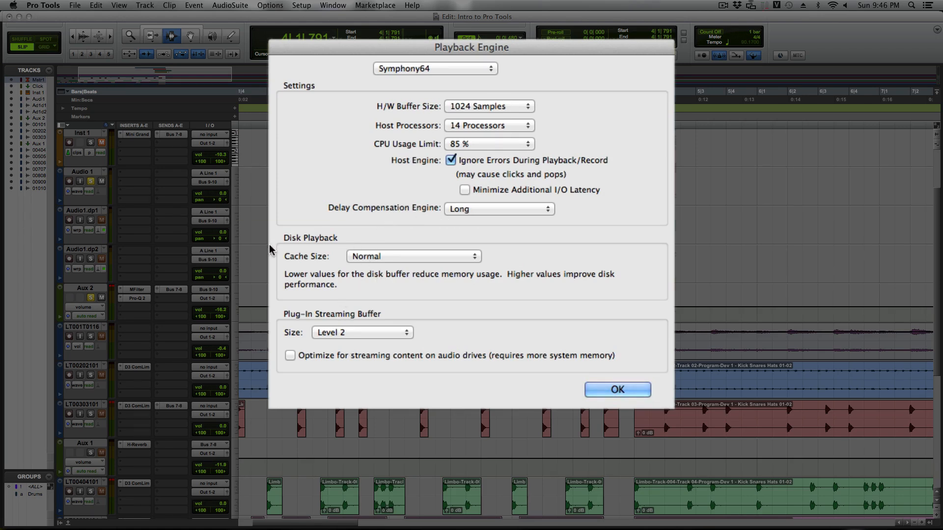
{"action": "left_click", "coordinate": [618, 390]}
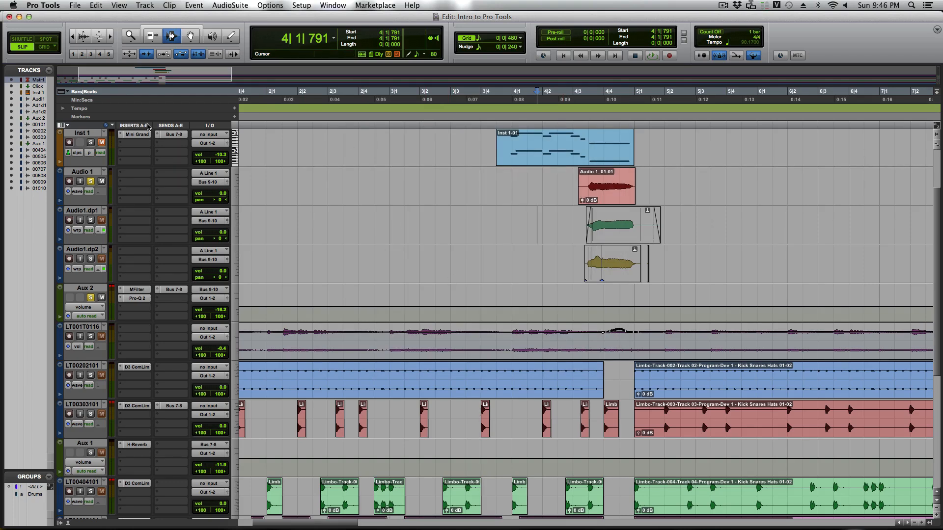
{"action": "left_click", "coordinate": [69, 3]}
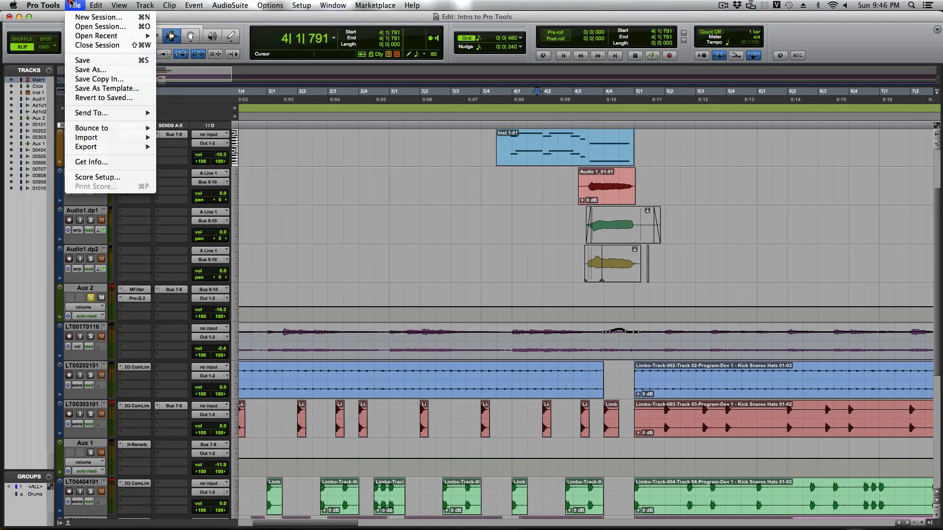
{"action": "mouse_move", "coordinate": [91, 4]}
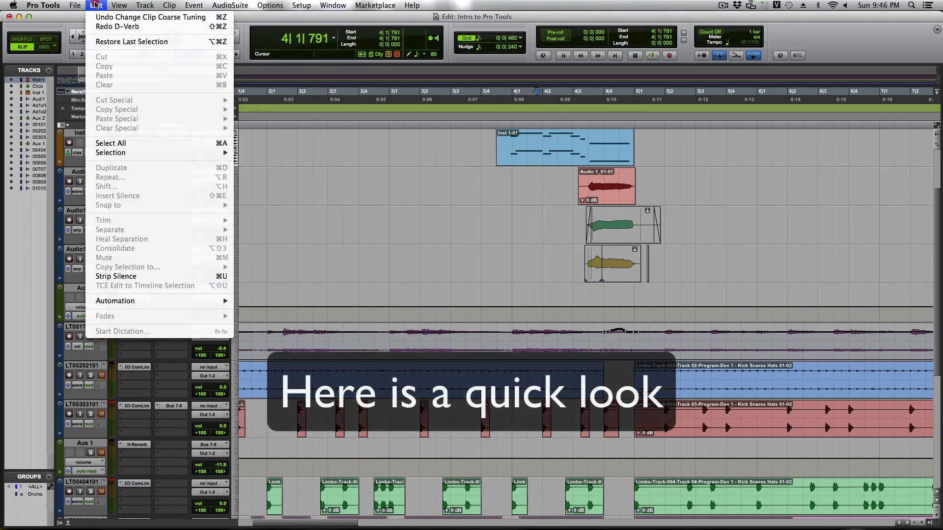
{"action": "mouse_move", "coordinate": [143, 7]}
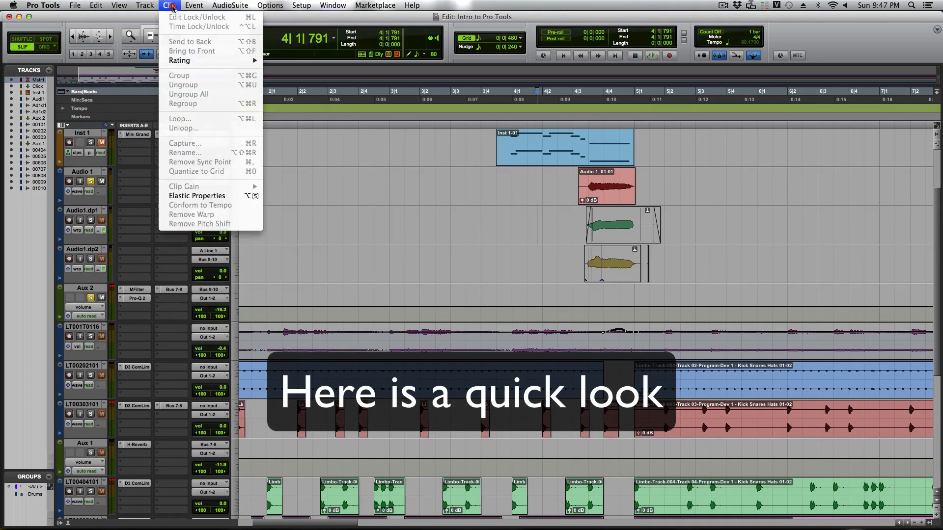
{"action": "mouse_move", "coordinate": [222, 6]}
{"action": "mouse_move", "coordinate": [266, 5]}
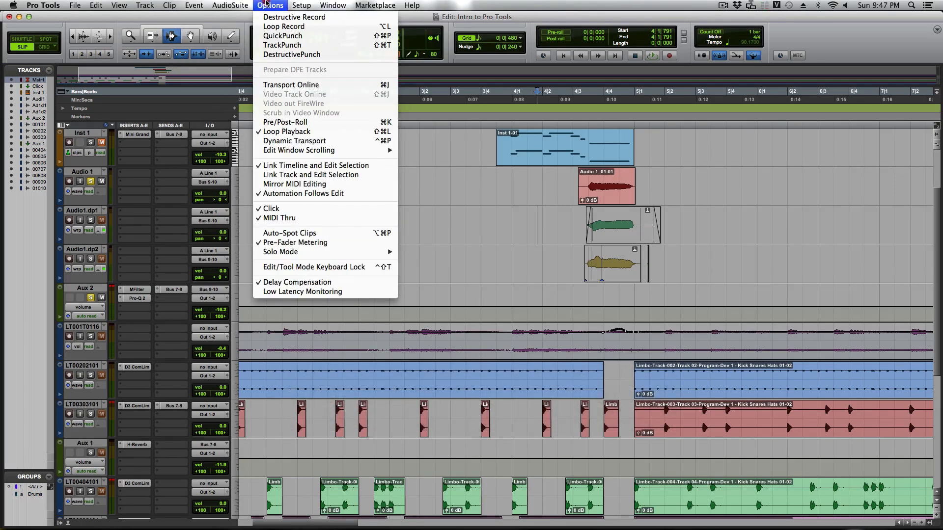
{"action": "mouse_move", "coordinate": [295, 6]}
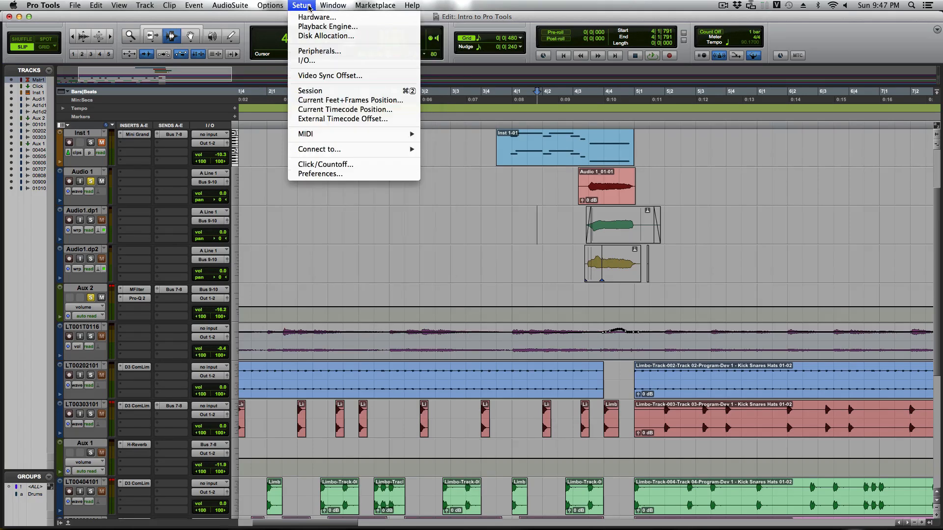
{"action": "left_click", "coordinate": [479, 232]}
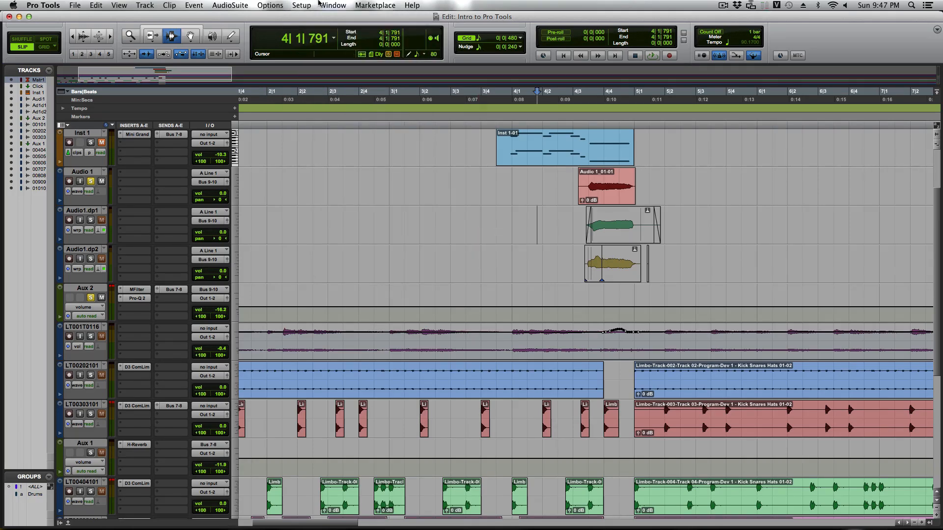
- In the preferences, organize plug-in menus by Category and Manufacturer and keep the default EQ at none
{"action": "left_click", "coordinate": [294, 6]}
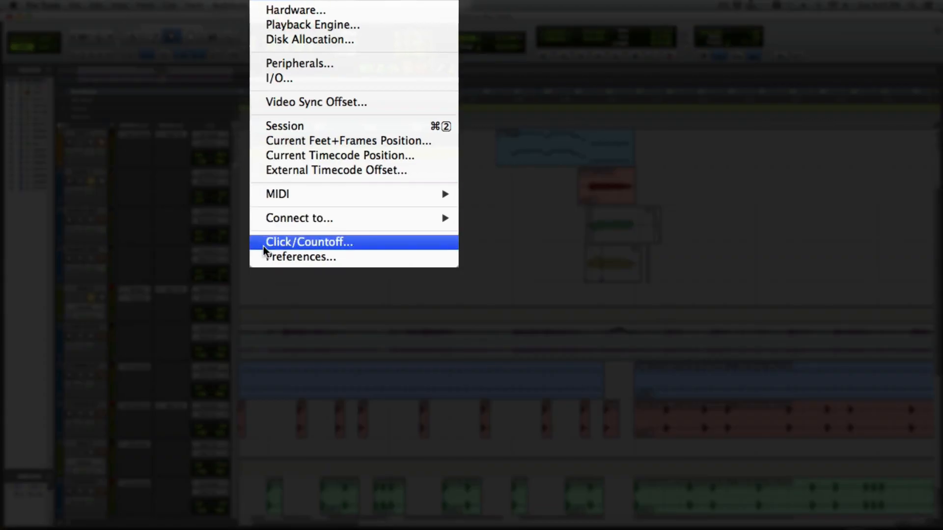
{"action": "left_click", "coordinate": [282, 257]}
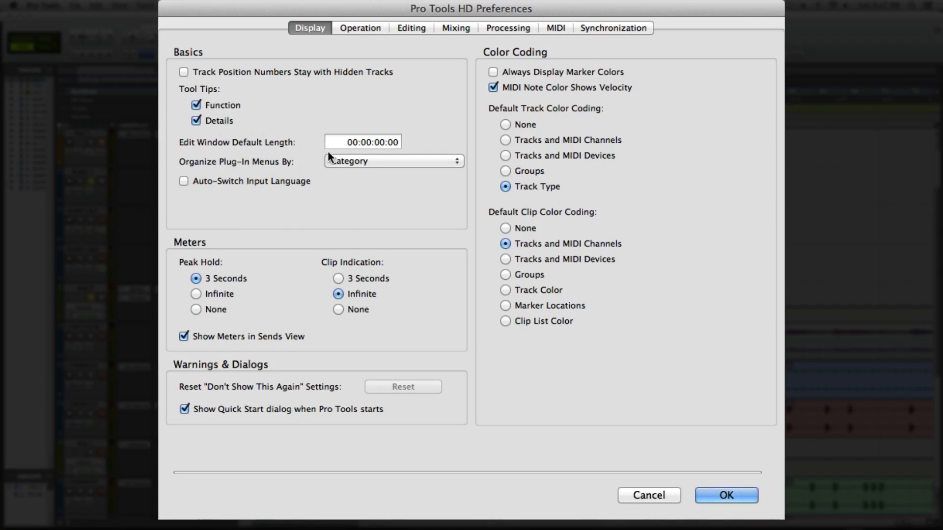
{"action": "left_click", "coordinate": [337, 161]}
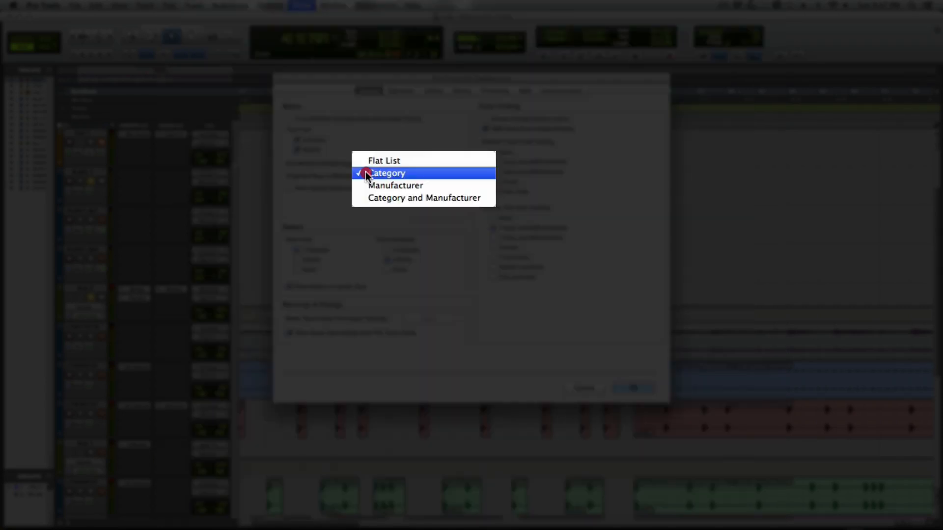
{"action": "left_click", "coordinate": [366, 200]}
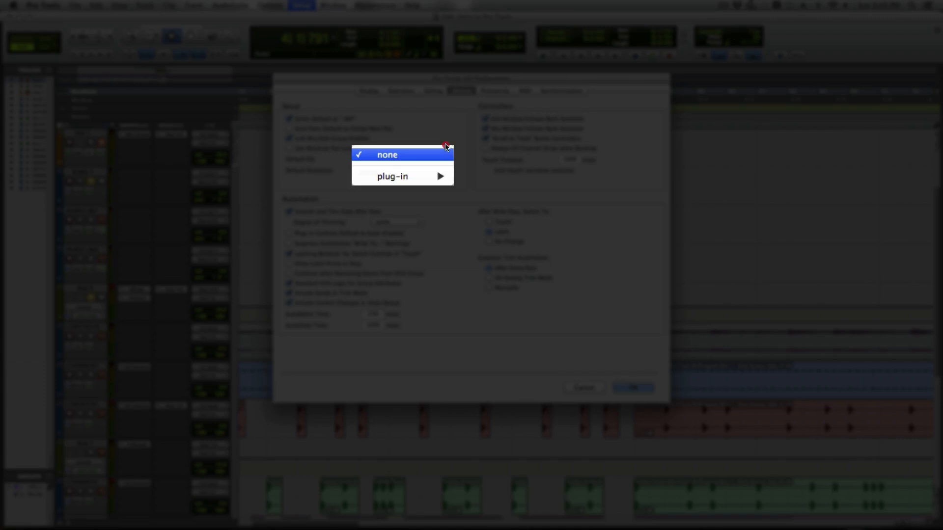
{"action": "left_click", "coordinate": [446, 146]}
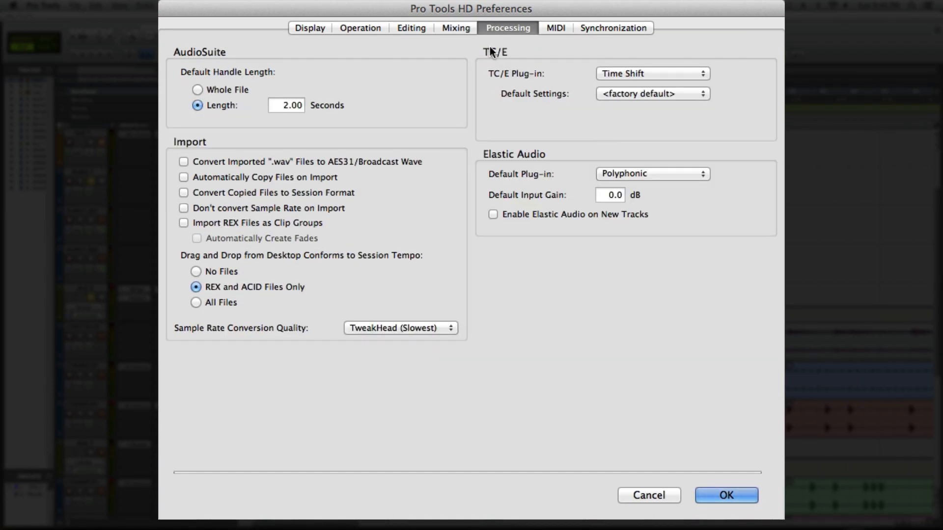
- Set the TC/E processing plug-in to Serato Pitch 'n Time Pro with its factory default settings
{"action": "left_click", "coordinate": [623, 74]}
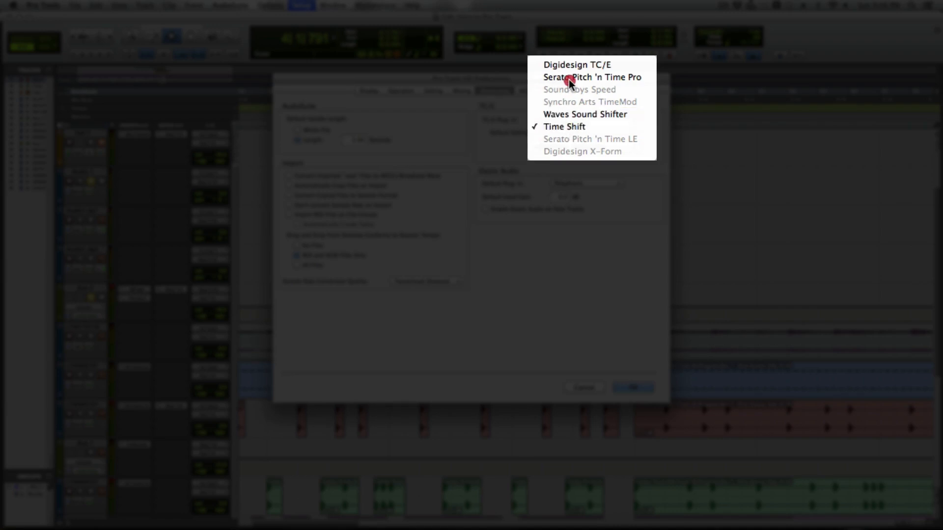
{"action": "left_click", "coordinate": [598, 77]}
{"action": "left_click", "coordinate": [584, 133]}
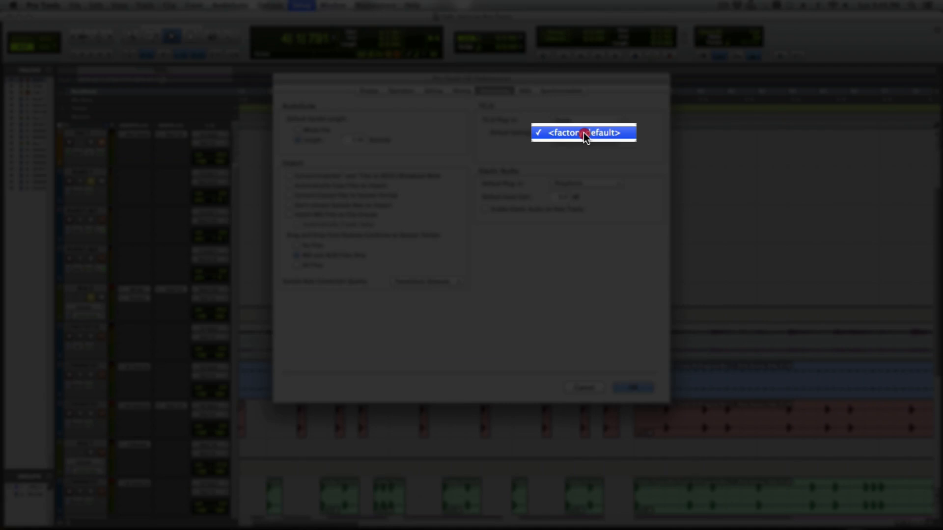
{"action": "left_click", "coordinate": [584, 132]}
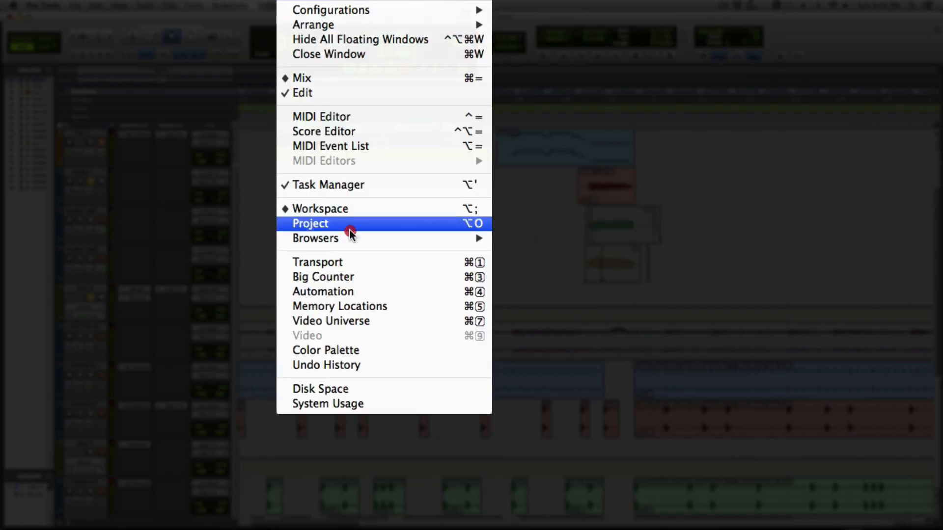
- Show the Big Counter enlarged over the middle of the edit window and set its time format to Min:Secs
{"action": "mouse_move", "coordinate": [365, 165]}
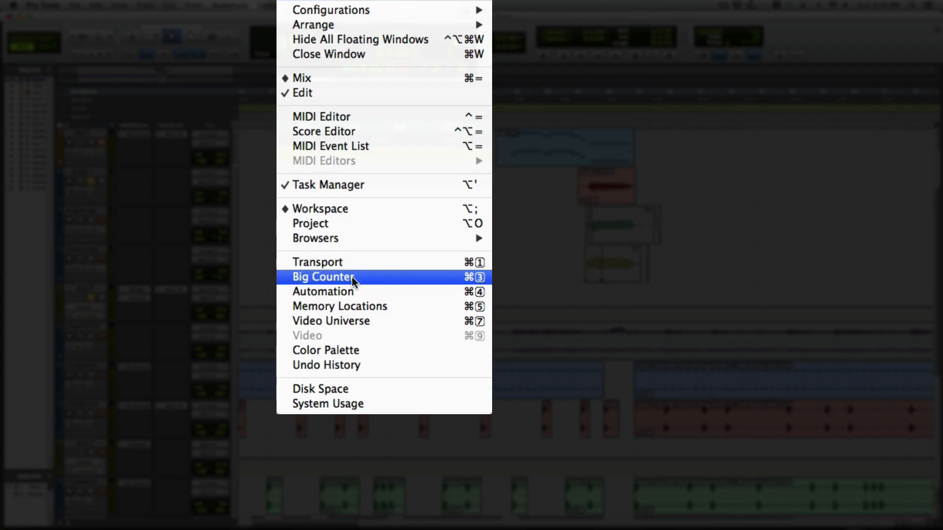
{"action": "left_click", "coordinate": [353, 278]}
{"action": "left_click_drag", "start_coordinate": [270, 7], "coordinate": [391, 229]}
{"action": "left_click_drag", "start_coordinate": [563, 301], "coordinate": [680, 467]}
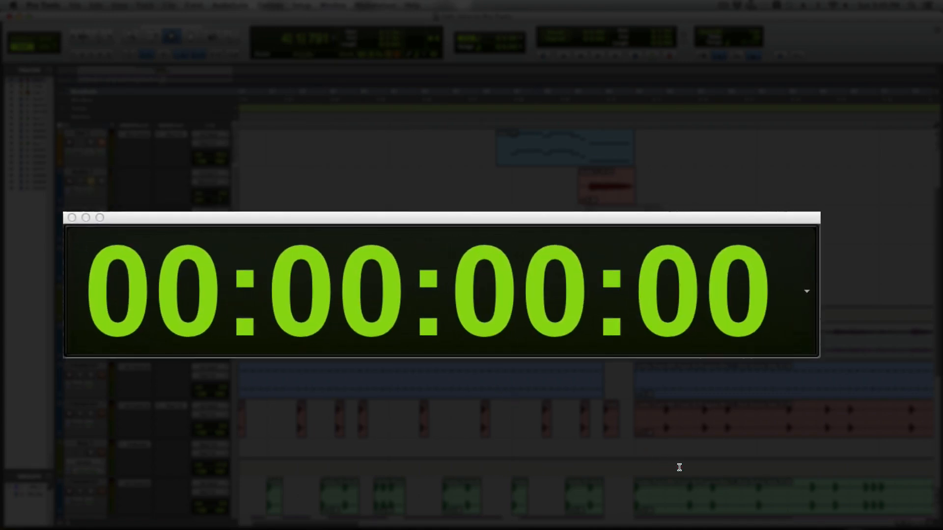
{"action": "left_click", "coordinate": [807, 292]}
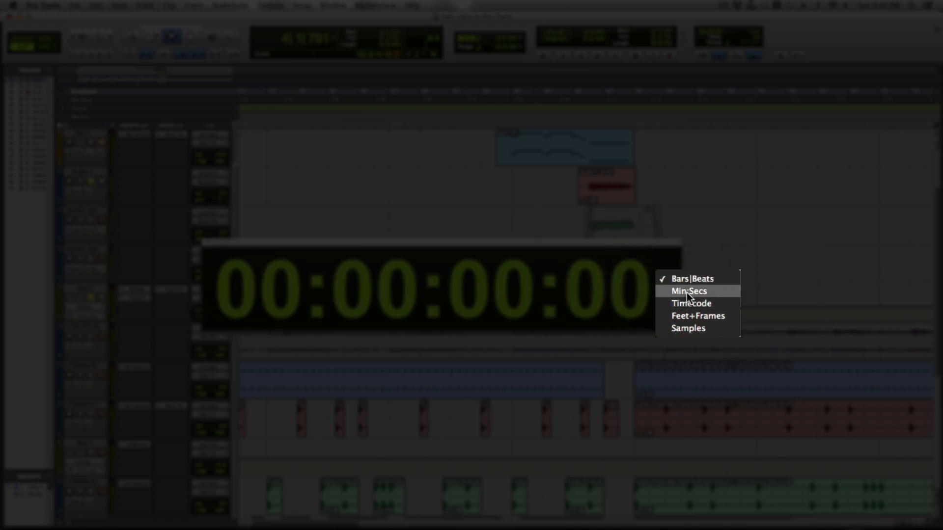
{"action": "left_click", "coordinate": [700, 292]}
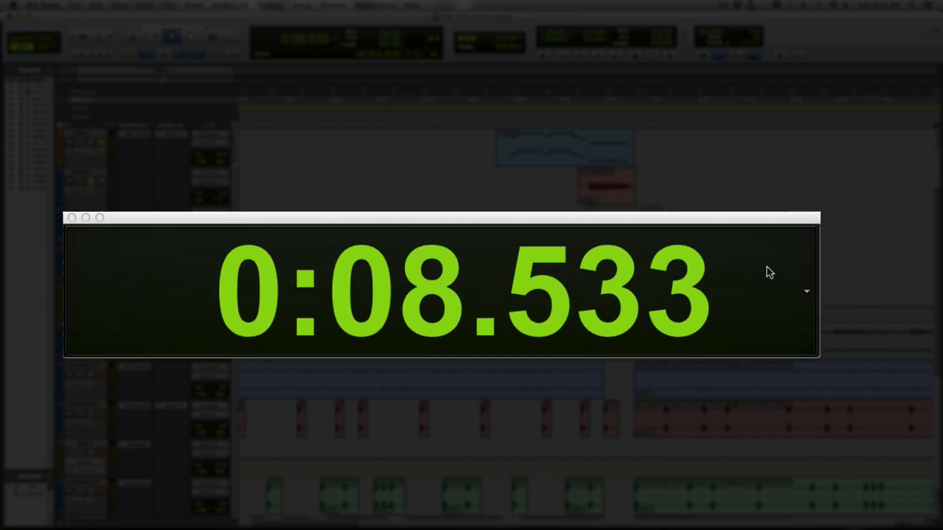
- Set the Big Counter's time format to Bars|Beats and close the counter
{"action": "left_click", "coordinate": [809, 292]}
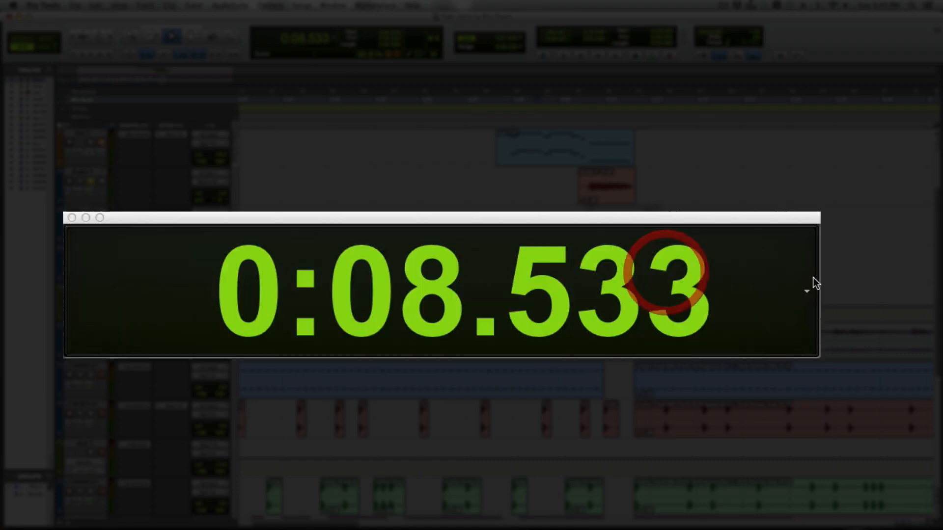
{"action": "left_click", "coordinate": [678, 270]}
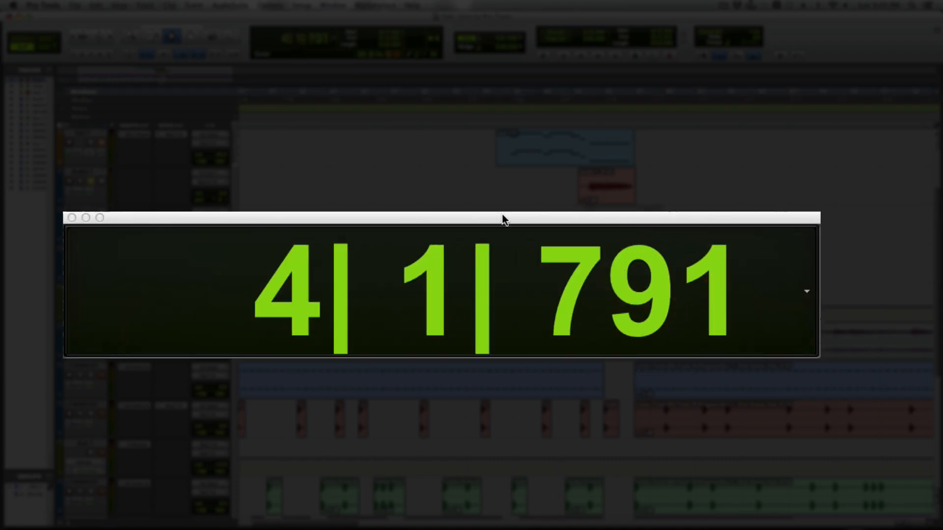
{"action": "left_click", "coordinate": [73, 216]}
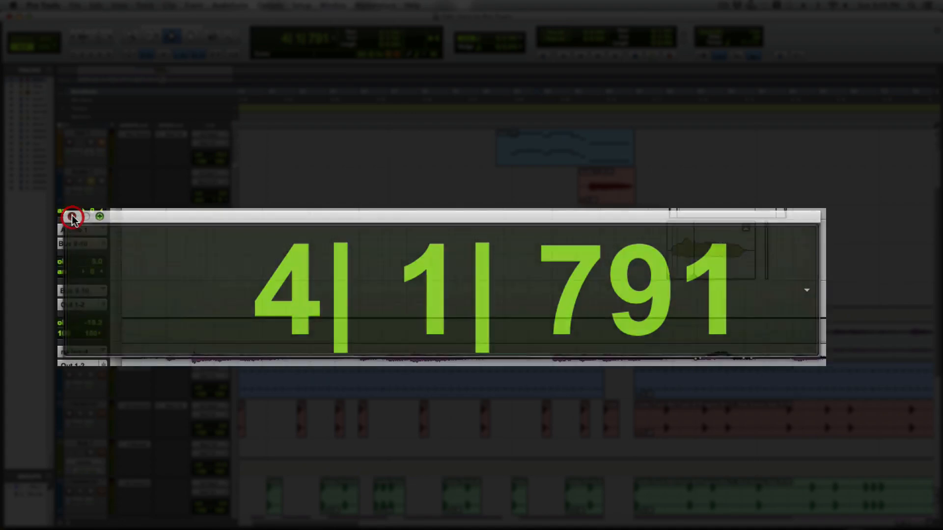
- Show the floating Transport window to view its playback and counter controls and close it again
{"action": "left_click", "coordinate": [344, 4]}
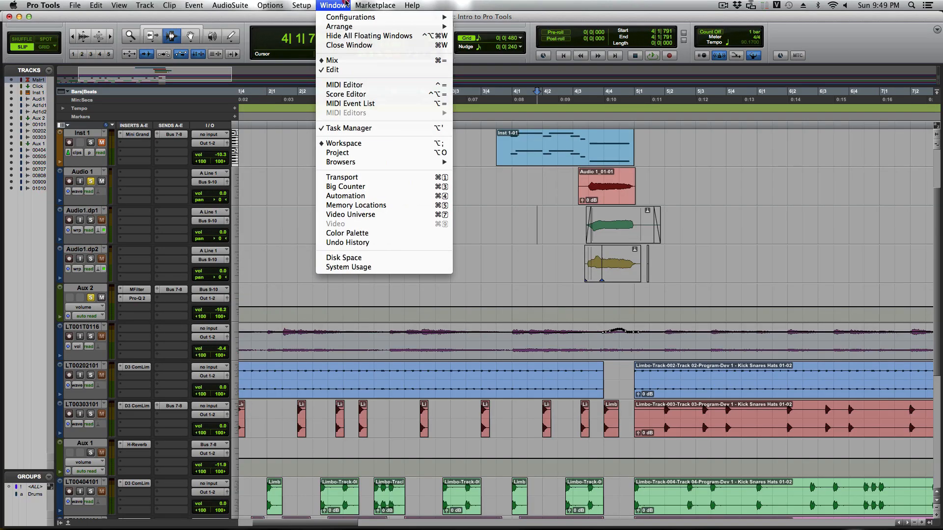
{"action": "mouse_move", "coordinate": [362, 3]}
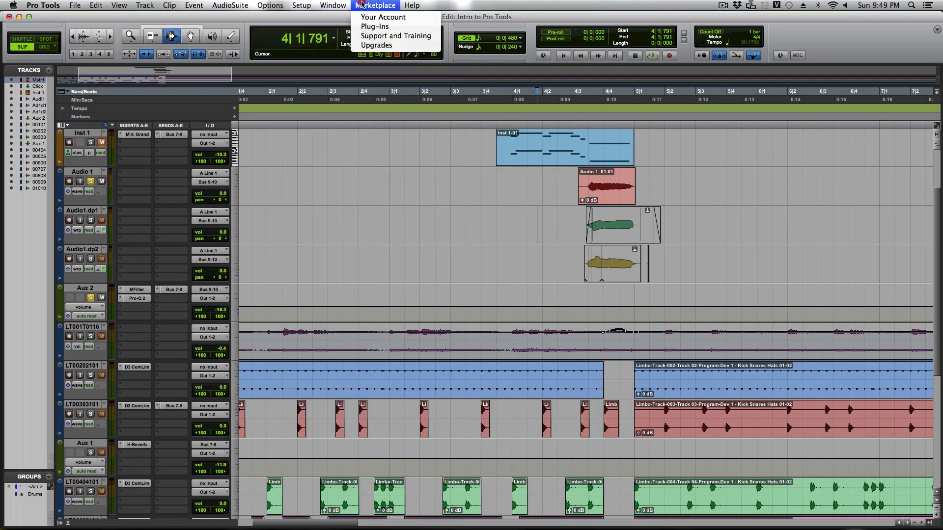
{"action": "mouse_move", "coordinate": [333, 4]}
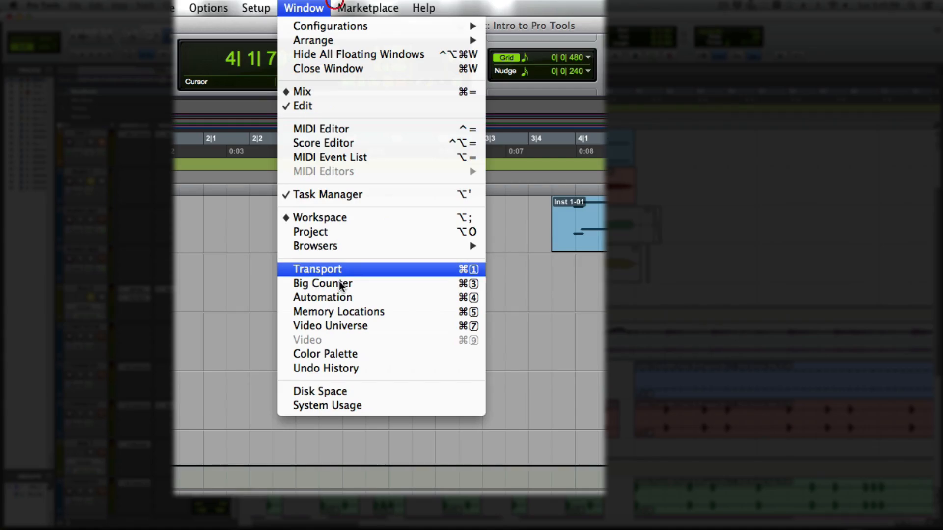
{"action": "left_click", "coordinate": [330, 269]}
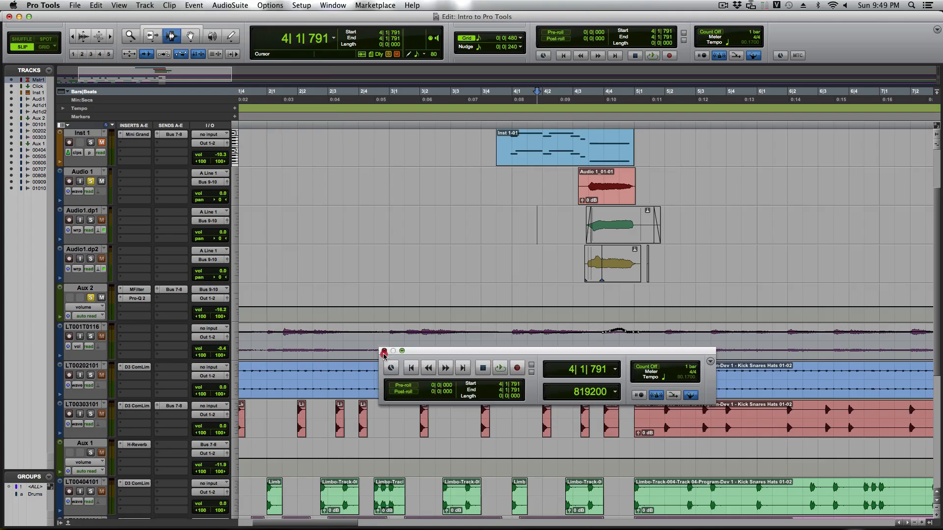
{"action": "left_click", "coordinate": [384, 352]}
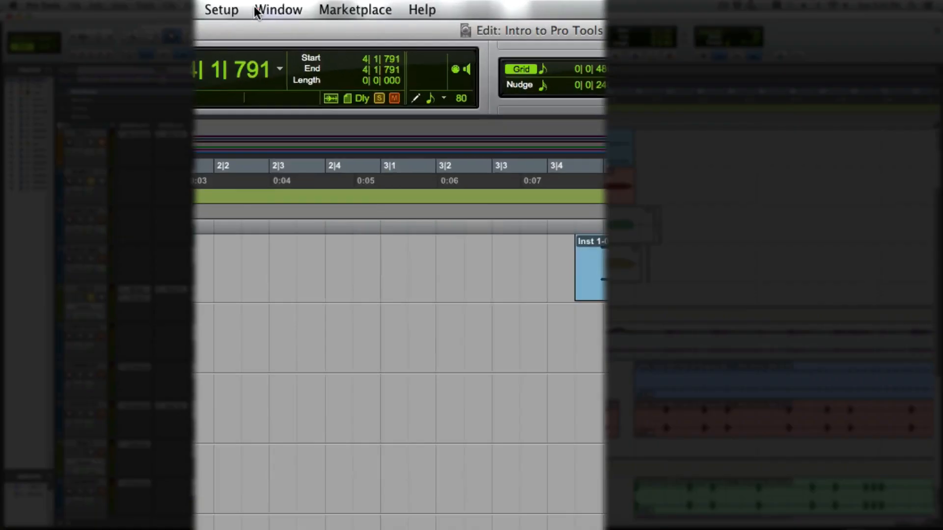
- Open the Color Palette, apply the track colors to the channel strips, and raise their saturation and brightness
{"action": "left_click", "coordinate": [256, 10]}
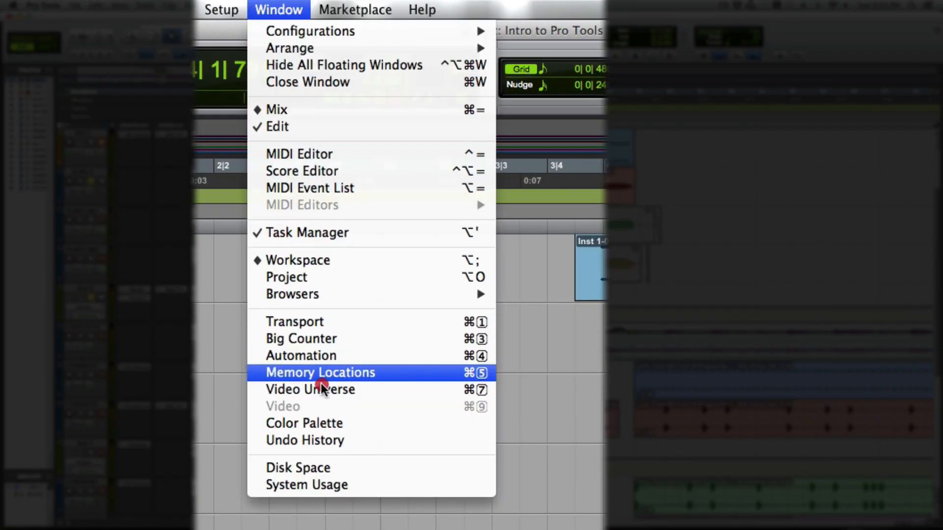
{"action": "left_click_drag", "start_coordinate": [322, 388], "coordinate": [323, 424]}
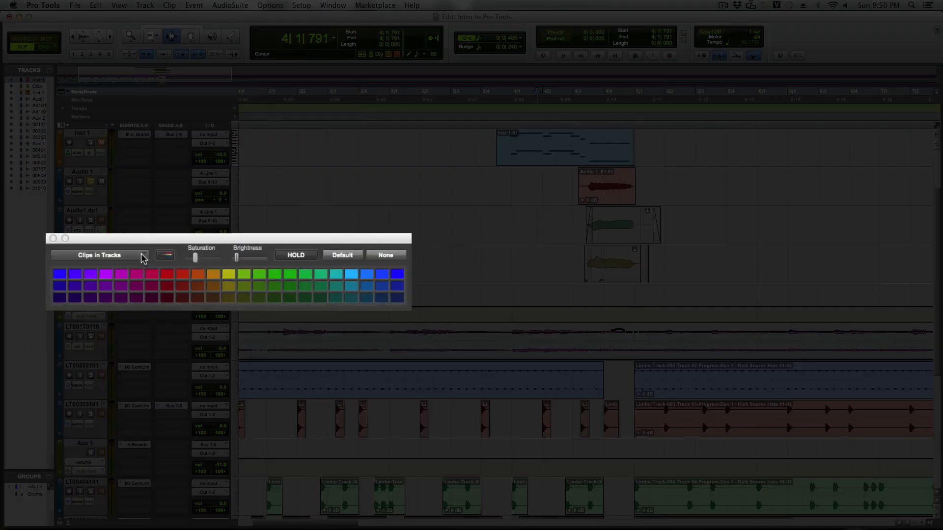
{"action": "left_click", "coordinate": [166, 258]}
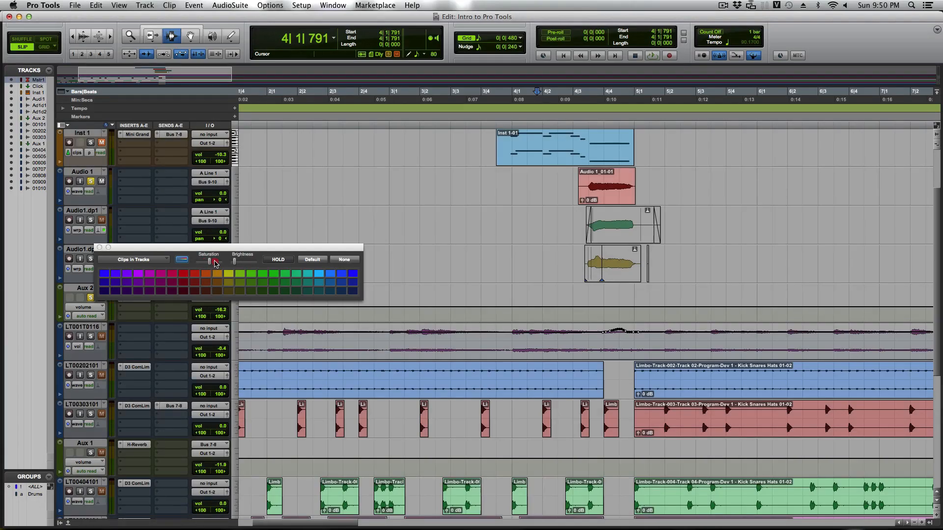
{"action": "left_click_drag", "start_coordinate": [221, 248], "coordinate": [444, 281]}
{"action": "left_click", "coordinate": [465, 279]}
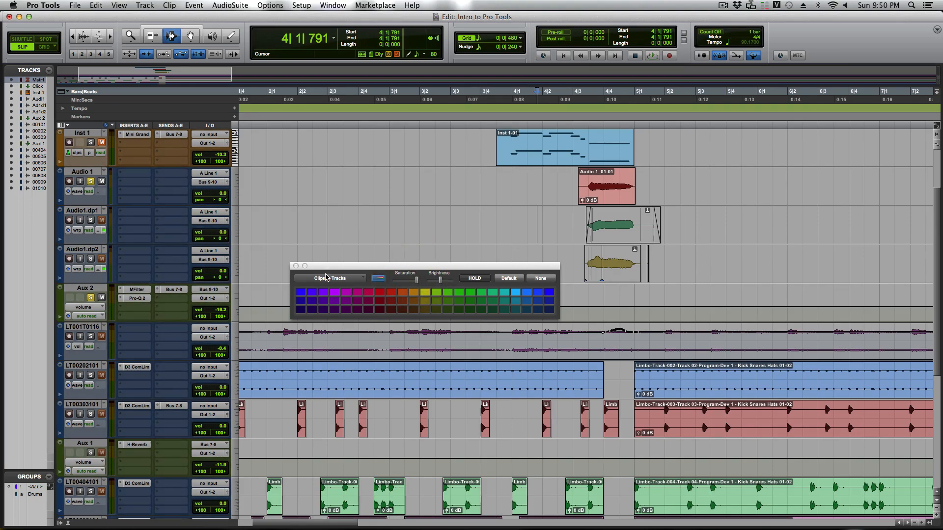
- Look over the item types the Color Palette can color, keep Clips in Tracks, and close the palette
{"action": "left_click", "coordinate": [361, 281]}
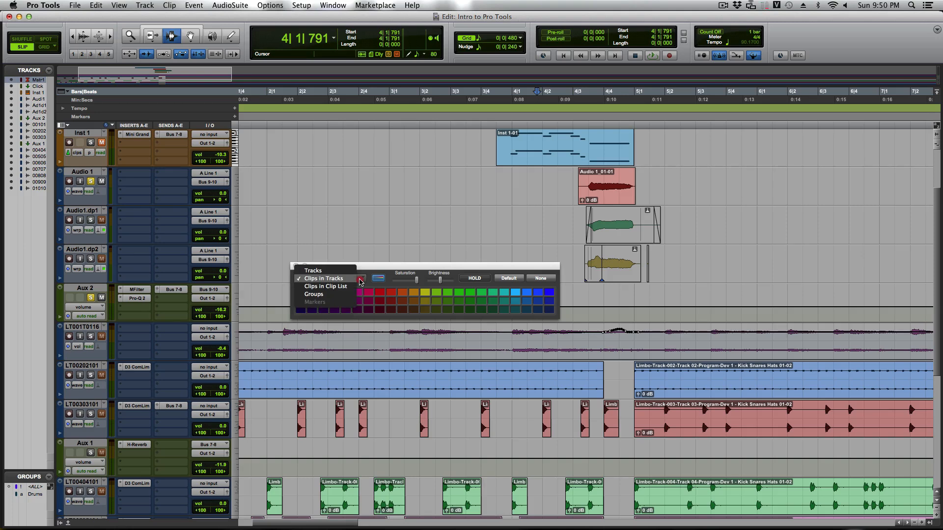
{"action": "left_click", "coordinate": [366, 268]}
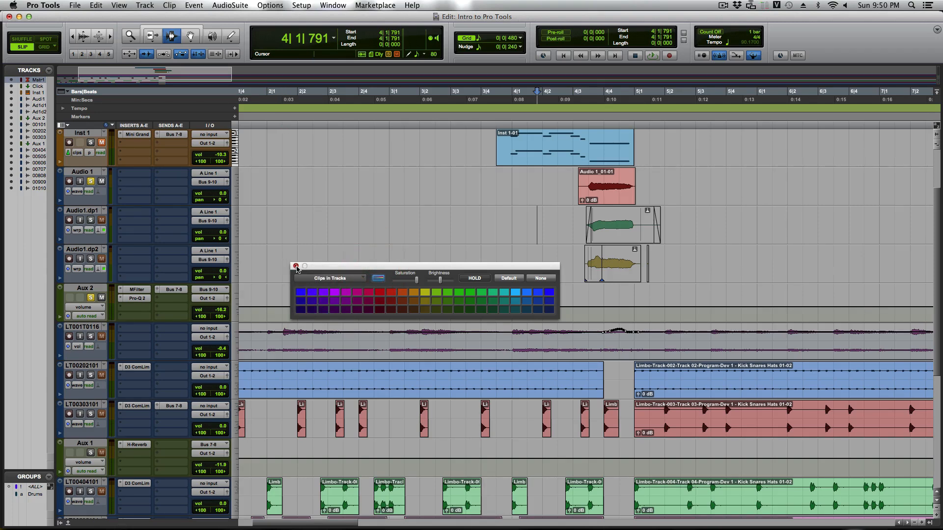
{"action": "left_click", "coordinate": [295, 266]}
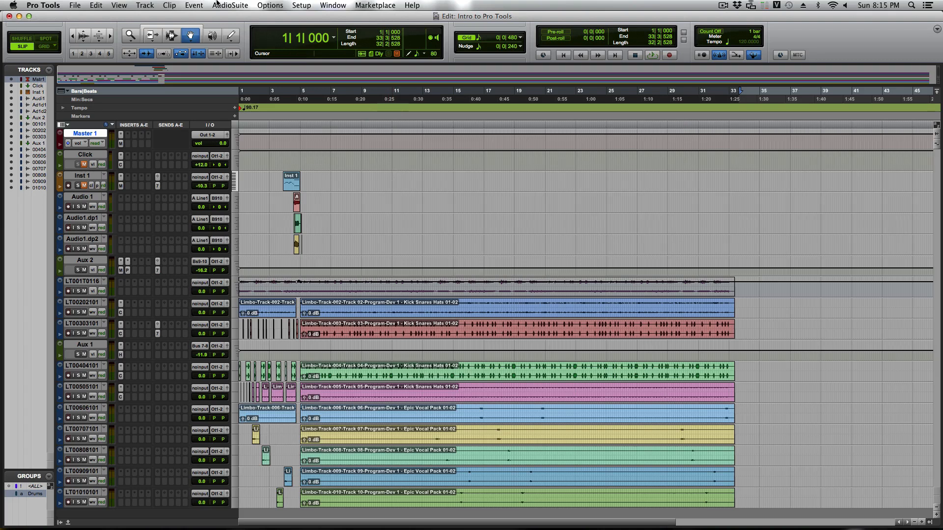
- Open the Workspace browser and move it slightly higher over the edit window
{"action": "left_click", "coordinate": [331, 5]}
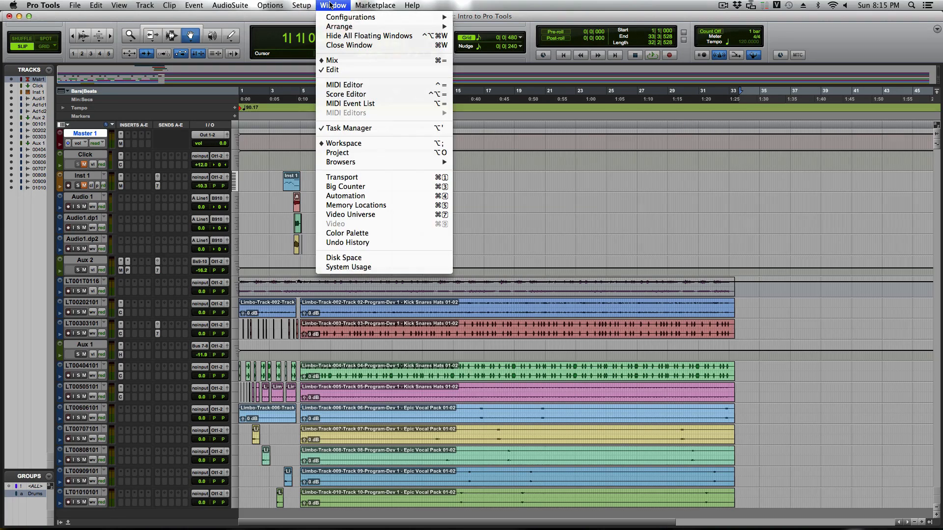
{"action": "left_click", "coordinate": [388, 145]}
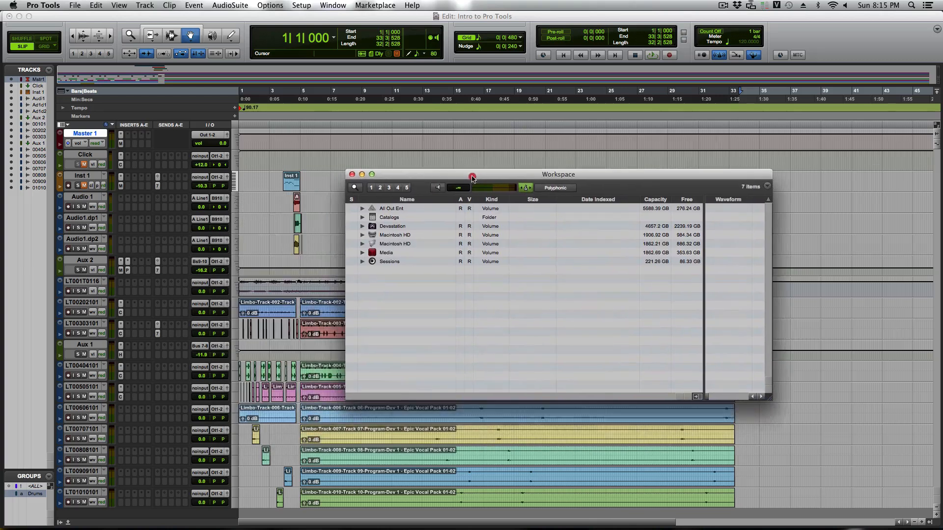
{"action": "left_click_drag", "start_coordinate": [473, 177], "coordinate": [474, 158]}
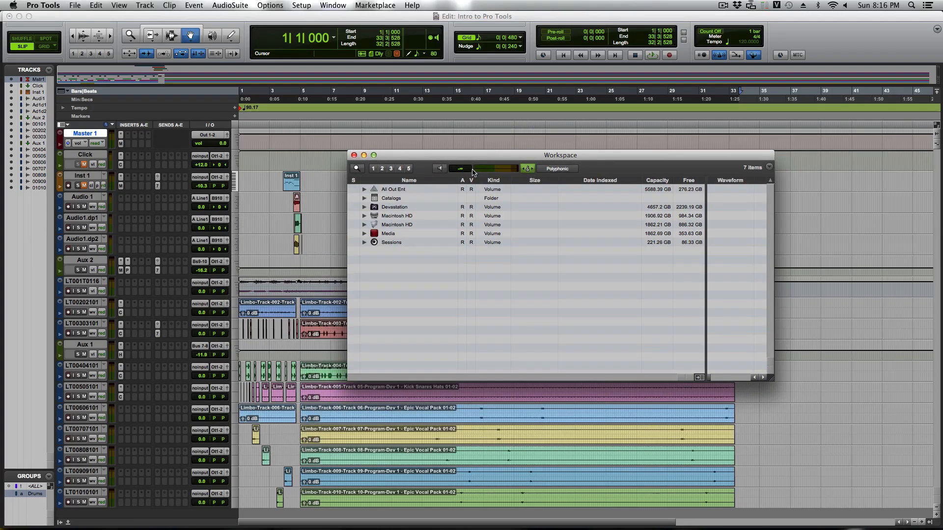
- In the Workspace browser, set the audio designation of the first Macintosh HD volume to Transfer
{"action": "left_click", "coordinate": [462, 218]}
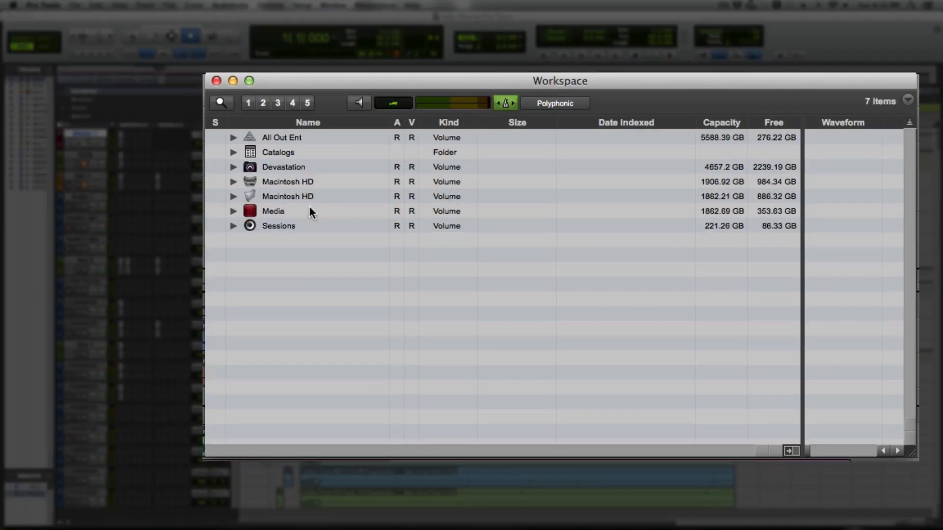
{"action": "left_click", "coordinate": [397, 182]}
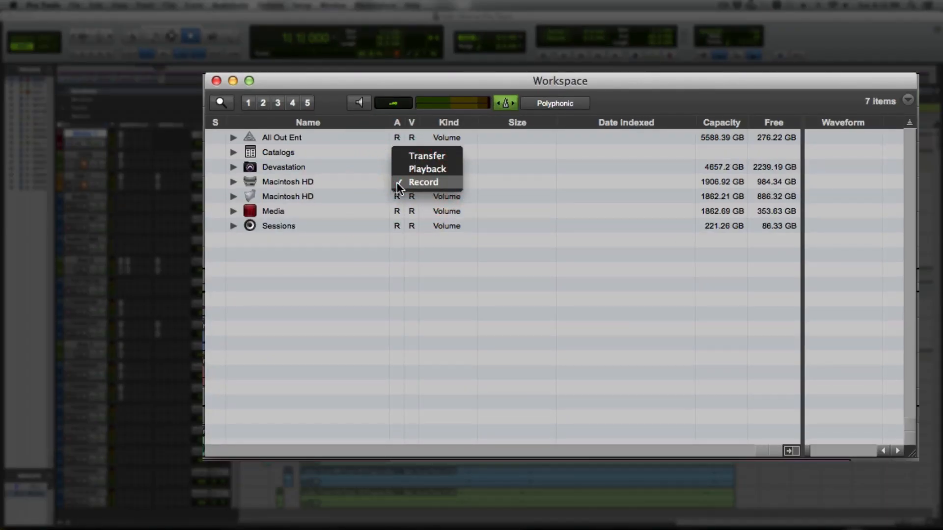
{"action": "left_click", "coordinate": [325, 176]}
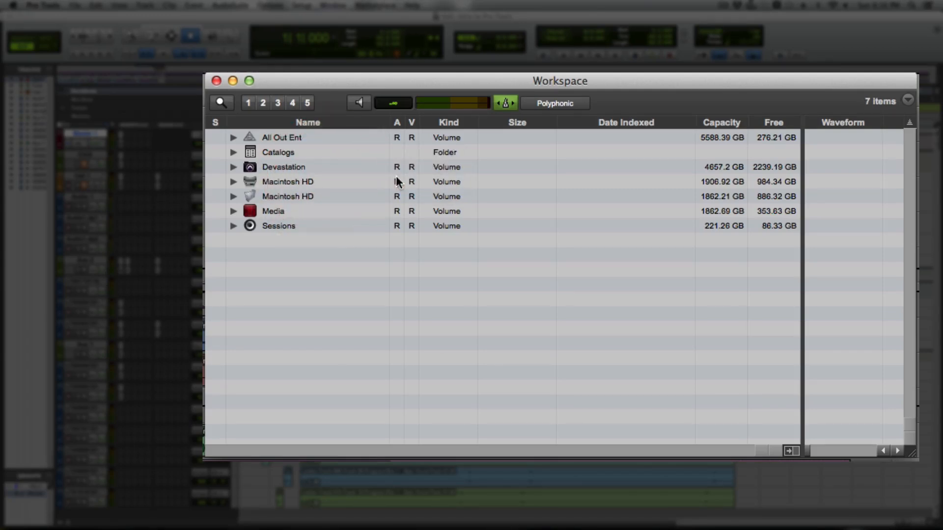
{"action": "left_click", "coordinate": [396, 182]}
{"action": "left_click", "coordinate": [326, 180]}
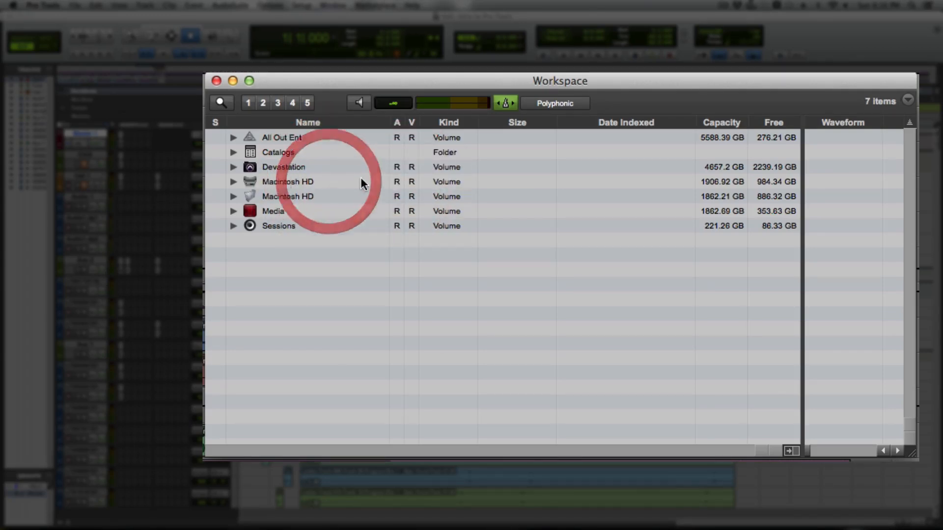
{"action": "left_click", "coordinate": [397, 181]}
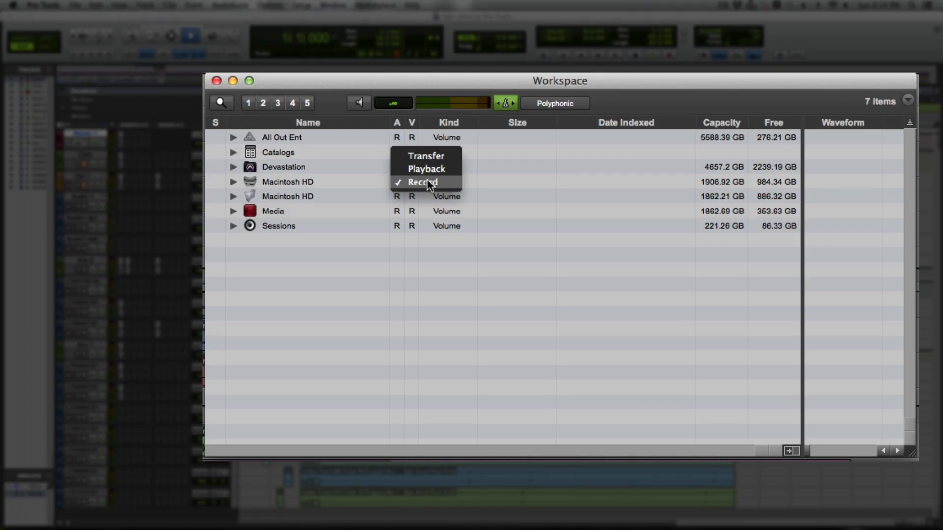
{"action": "left_click", "coordinate": [427, 156]}
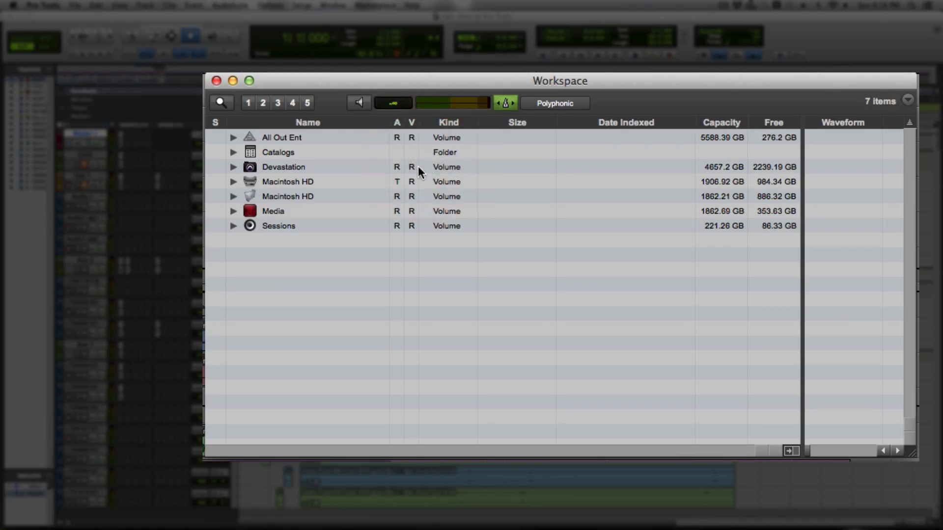
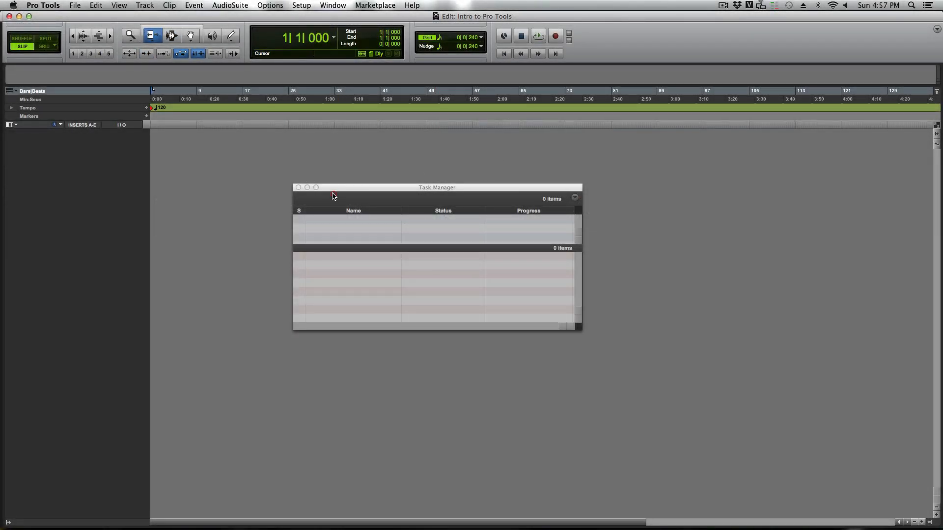
- Put away the Task Manager and show the Tracks and Groups lists, leaving the Clips list hidden after viewing it
{"action": "left_click", "coordinate": [307, 188]}
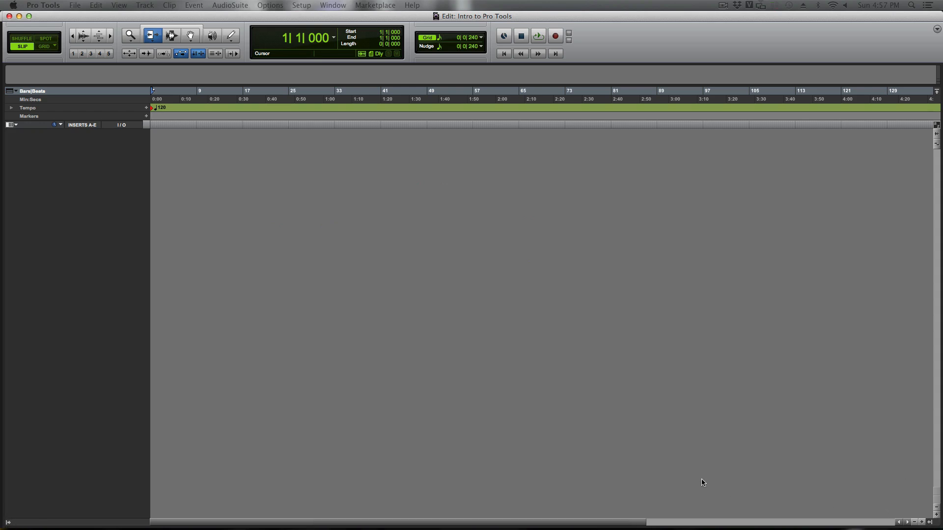
{"action": "left_click", "coordinate": [7, 522]}
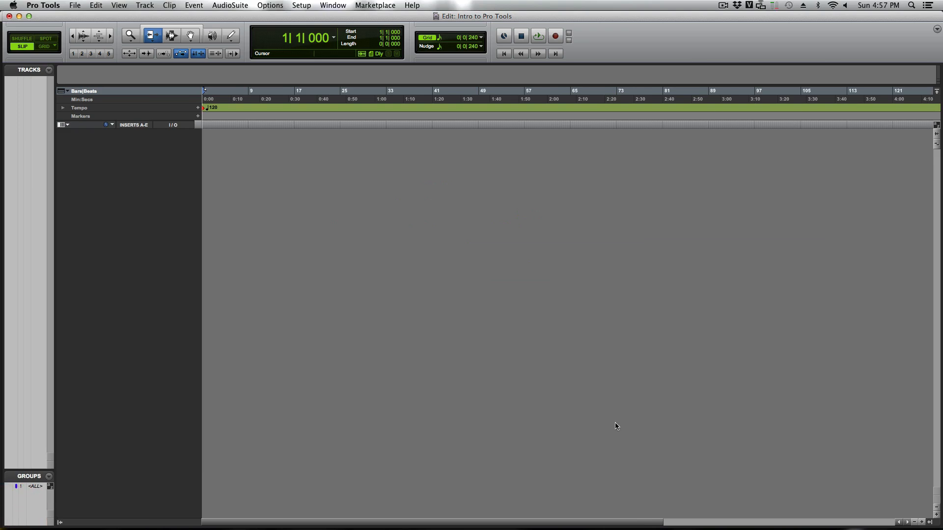
{"action": "left_click", "coordinate": [929, 522]}
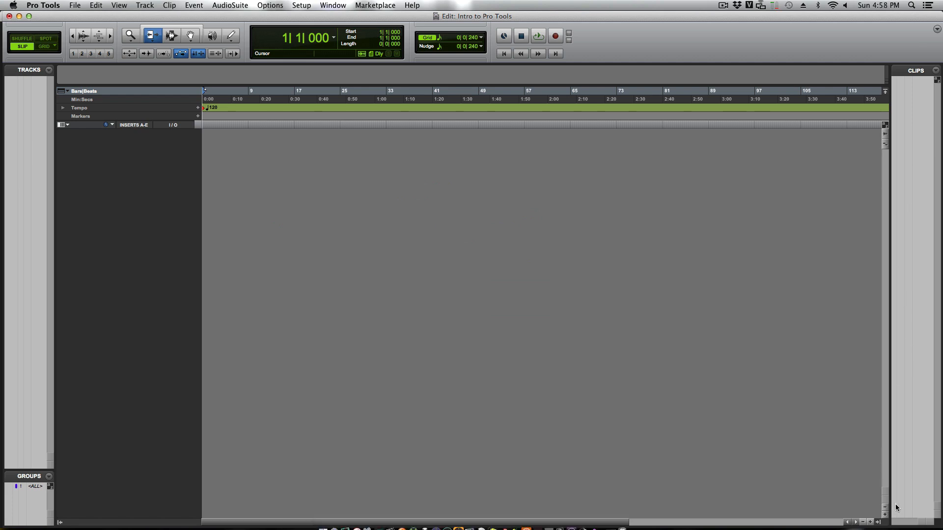
{"action": "left_click", "coordinate": [878, 522]}
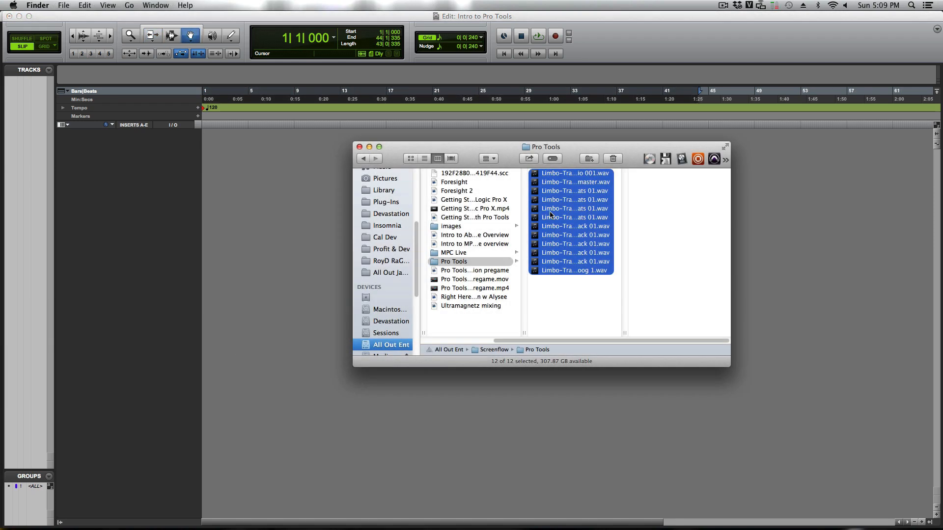
- Import the 12 selected Limbo-Track WAV files from the Finder's Pro Tools folder as new audio tracks and play them briefly
{"action": "left_click_drag", "start_coordinate": [550, 214], "coordinate": [21, 163]}
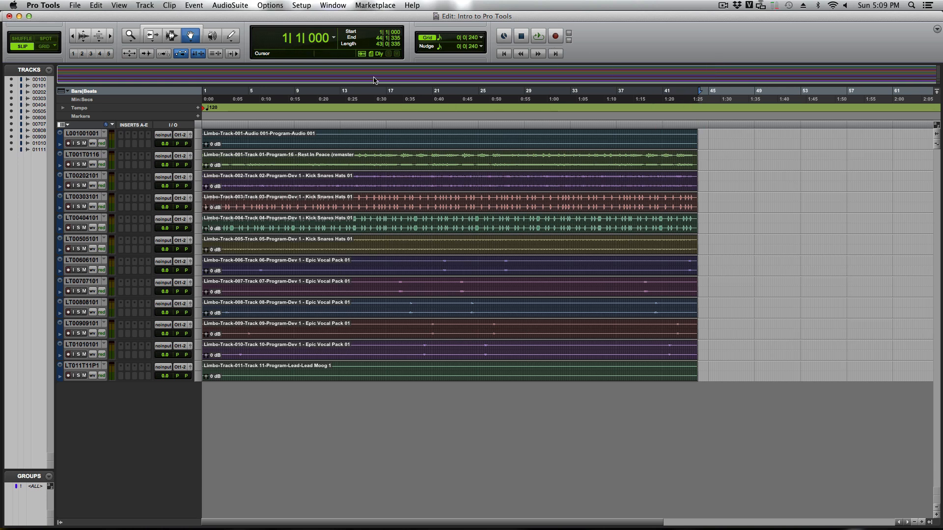
{"action": "key", "text": "space"}
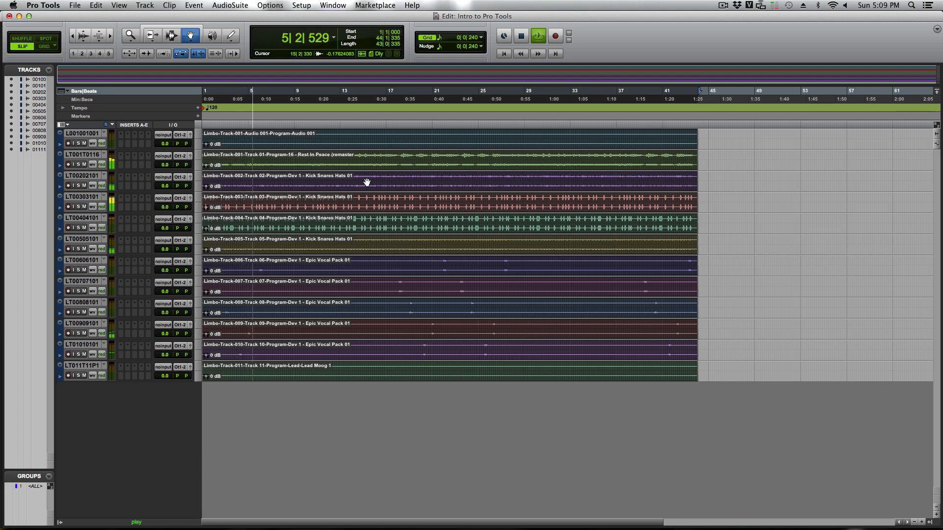
{"action": "key", "text": "space"}
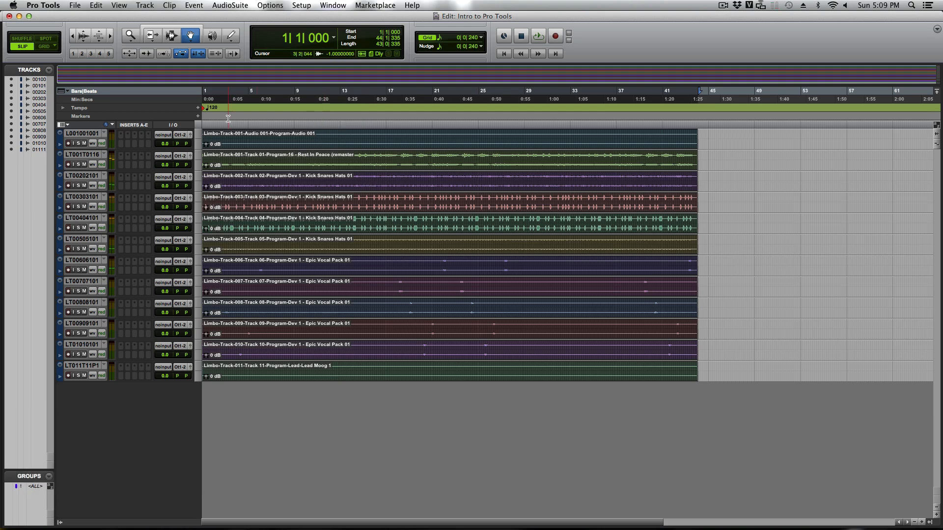
- Enlarge the first track, Limbo-Track-001-Audio 001, and set its clip gain to -9.2 dB
{"action": "double_click", "coordinate": [80, 134]}
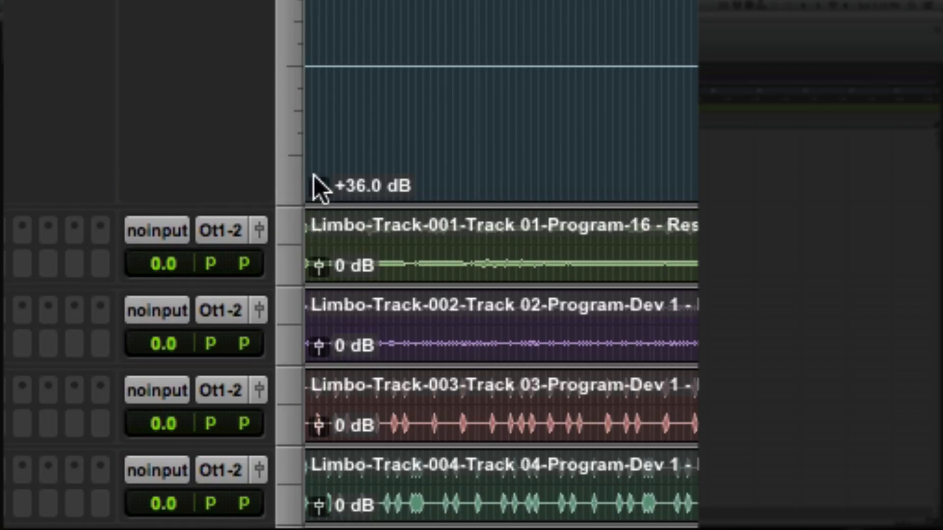
{"action": "left_click_drag", "start_coordinate": [317, 178], "coordinate": [344, 259]}
{"action": "left_click", "coordinate": [306, 156]}
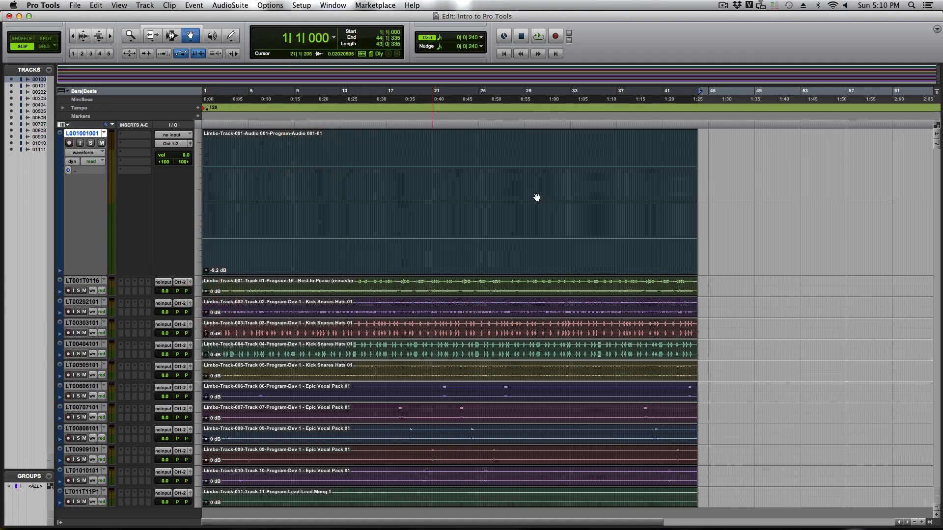
- Delete the first track, Limbo-Track-001-Audio 001, together with its active clips
{"action": "key", "text": "super+a"}
{"action": "left_click", "coordinate": [831, 211]}
{"action": "left_click", "coordinate": [286, 199]}
{"action": "right_click", "coordinate": [82, 134]}
{"action": "left_click", "coordinate": [110, 207]}
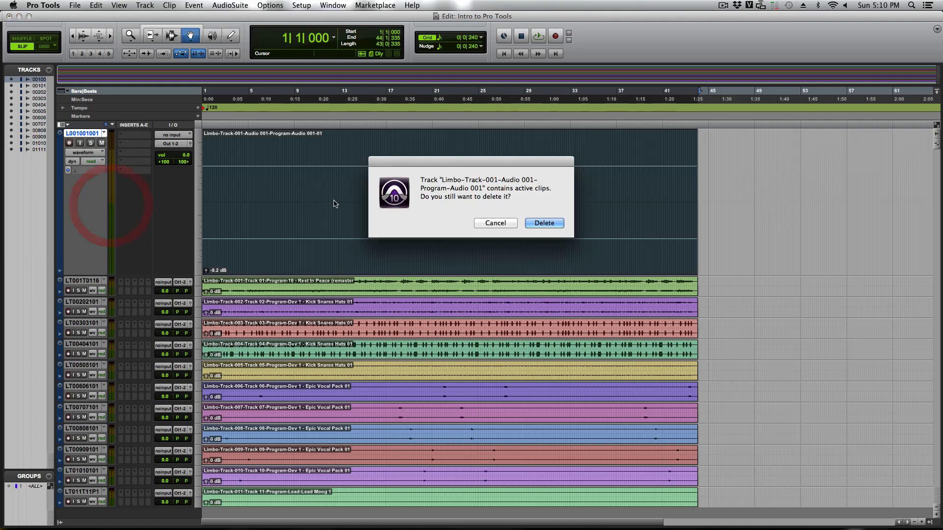
{"action": "left_click", "coordinate": [554, 224]}
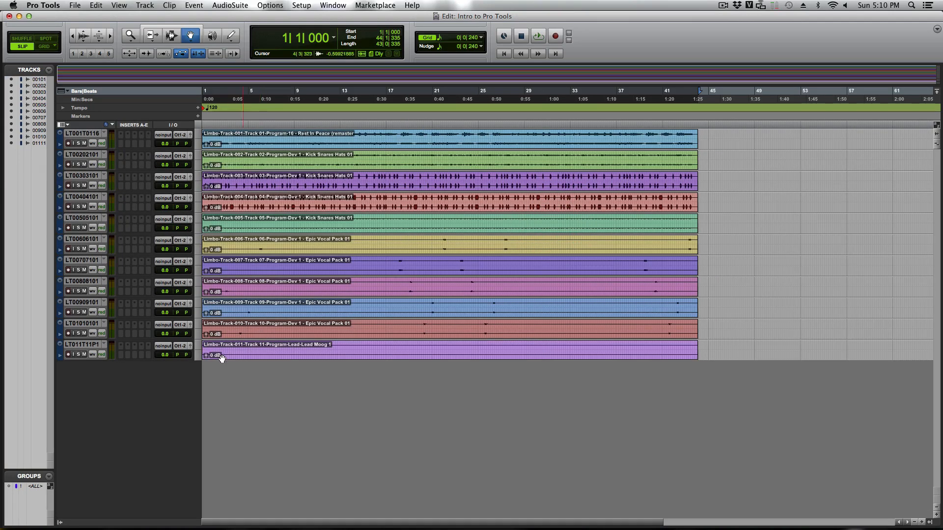
- Raise the clip gain on the last track, Lead-Lead Moog 1, to +30.4 dB and delete that track with its clip
{"action": "left_click_drag", "start_coordinate": [207, 357], "coordinate": [207, 347]}
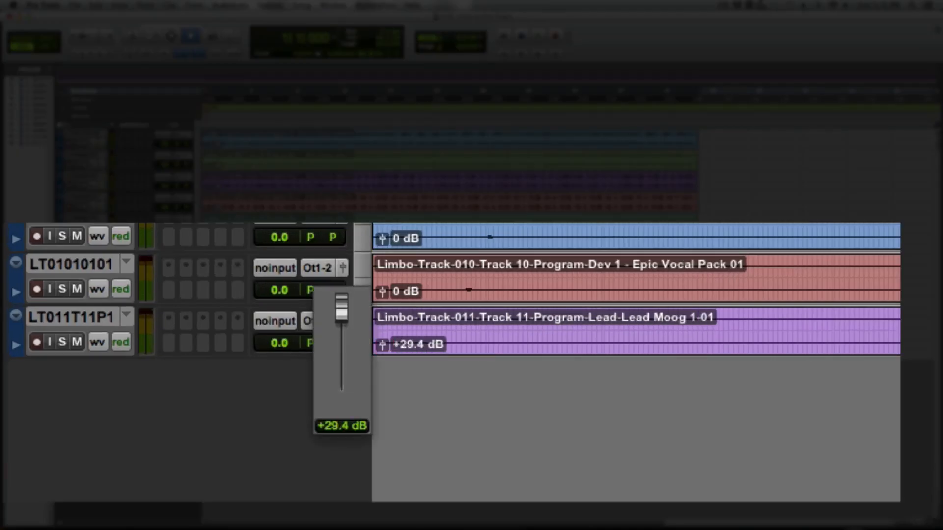
{"action": "right_click", "coordinate": [82, 345]}
{"action": "left_click", "coordinate": [111, 417]}
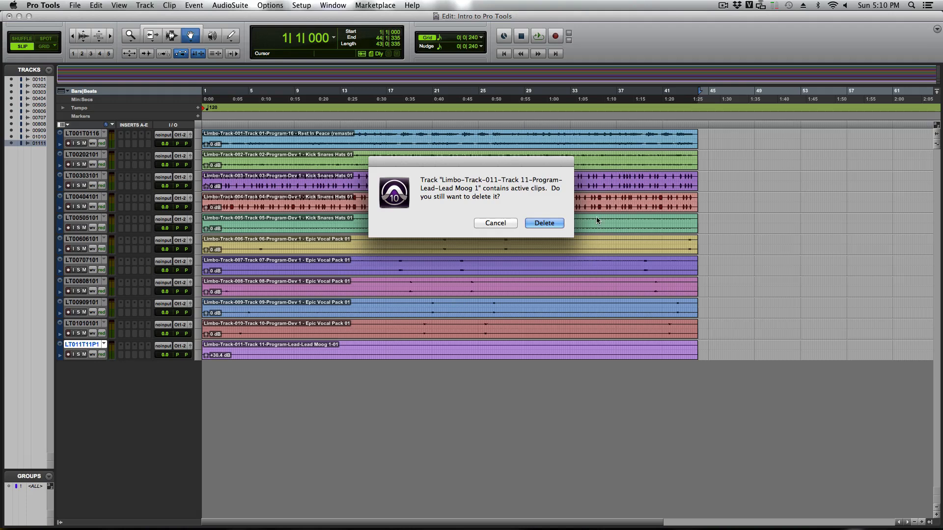
{"action": "left_click", "coordinate": [544, 223]}
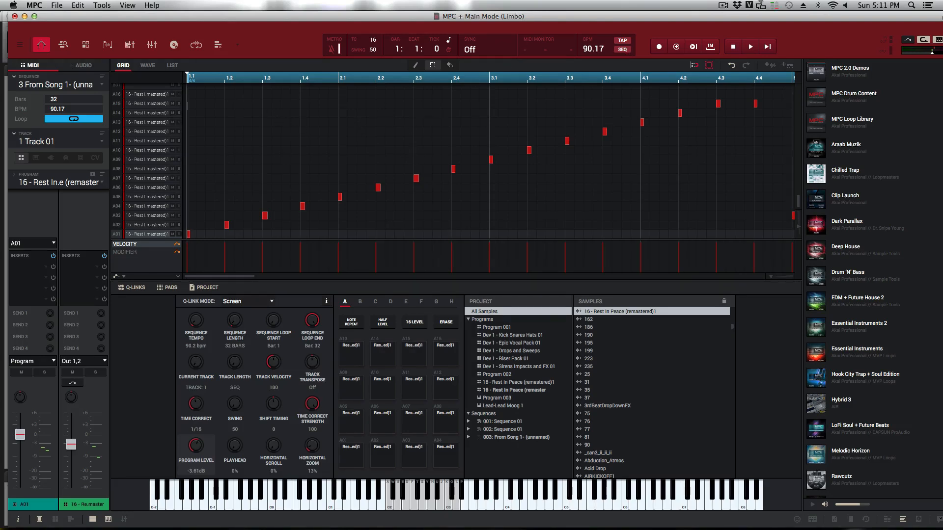
- Put away the MPC window and set the Pro Tools session's starting tempo to 90.17 BPM with 1/4 note resolution
{"action": "left_click", "coordinate": [24, 16]}
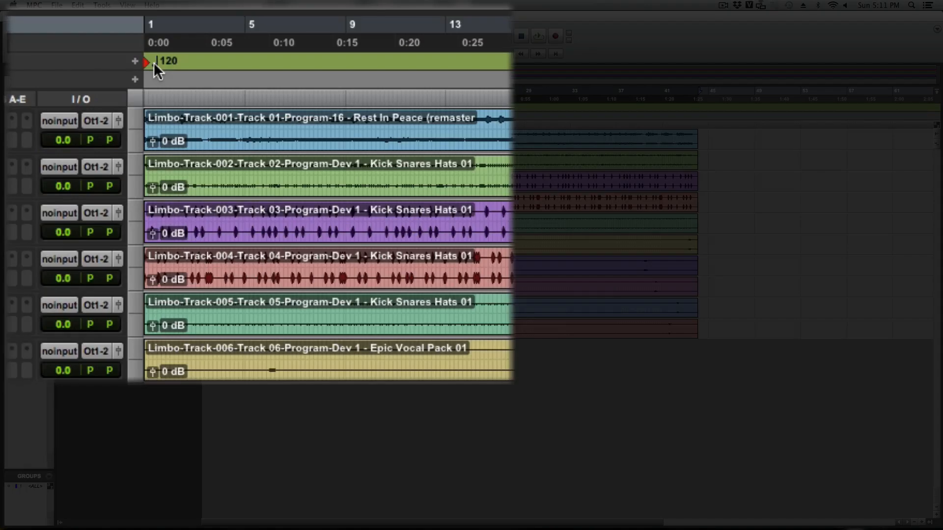
{"action": "double_click", "coordinate": [151, 63]}
{"action": "type", "text": "90.17"}
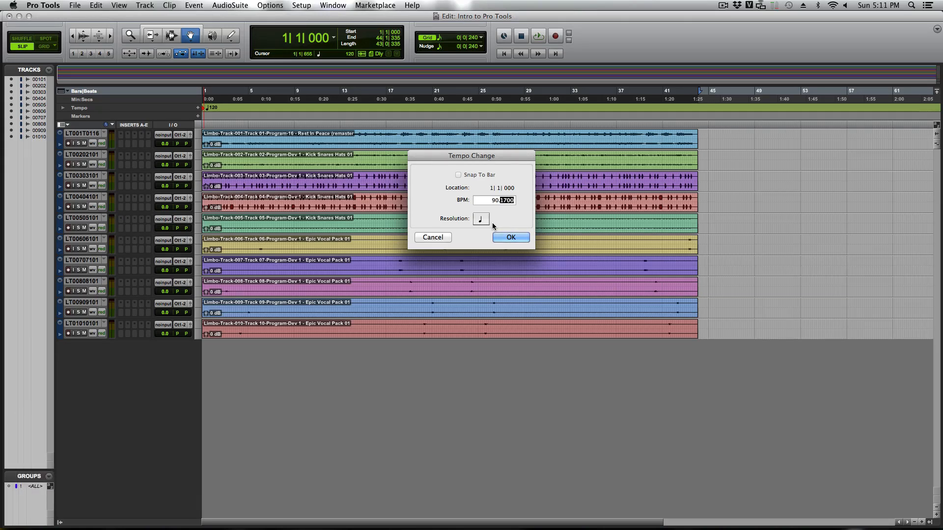
{"action": "left_click", "coordinate": [482, 220]}
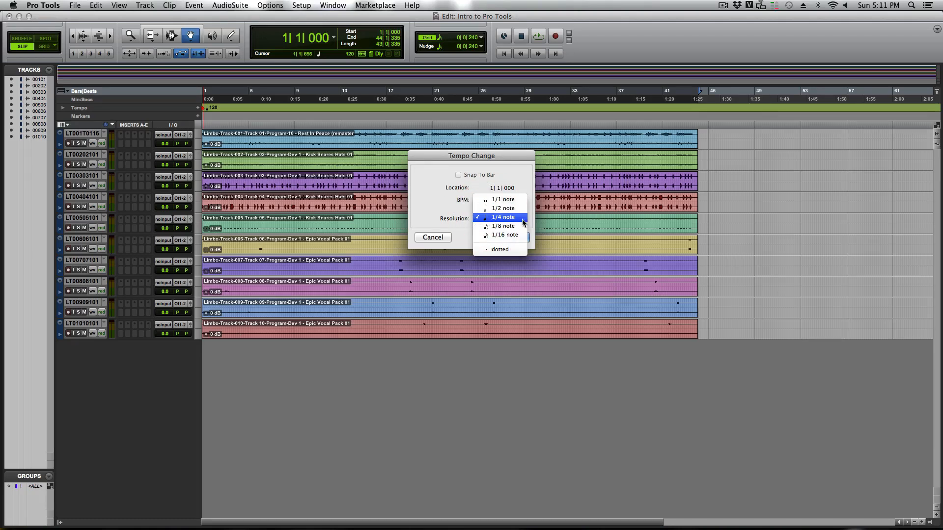
{"action": "left_click", "coordinate": [468, 219]}
{"action": "left_click", "coordinate": [511, 238]}
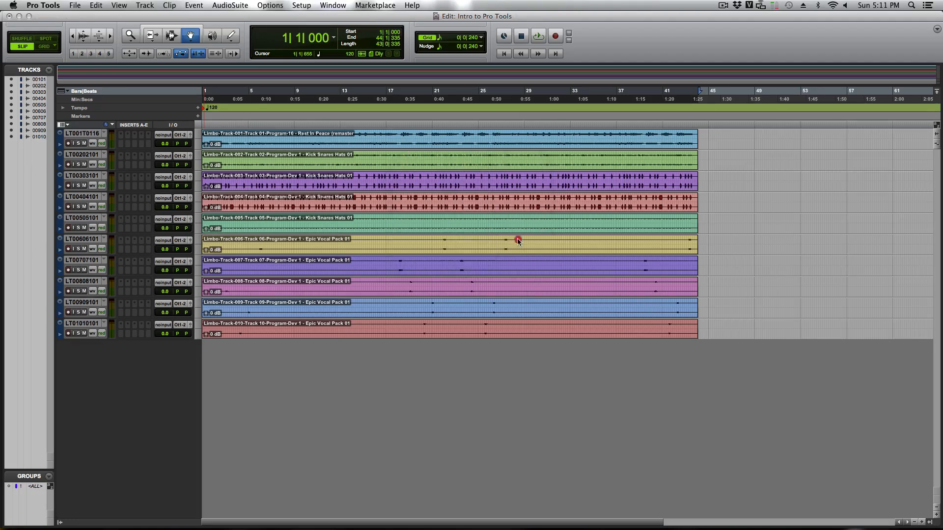
- Play the session with the click track and adjust the click's volume
{"action": "key", "text": "space"}
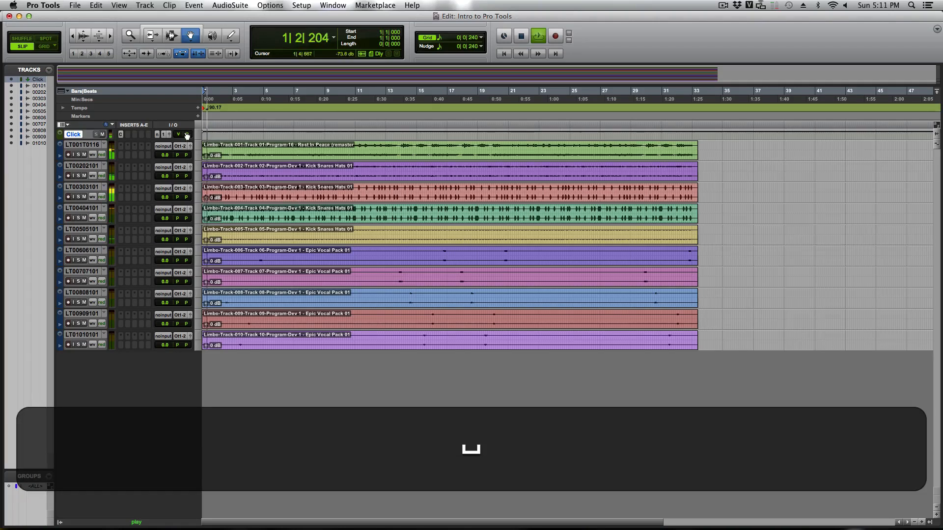
{"action": "left_click_drag", "start_coordinate": [178, 134], "coordinate": [179, 121]}
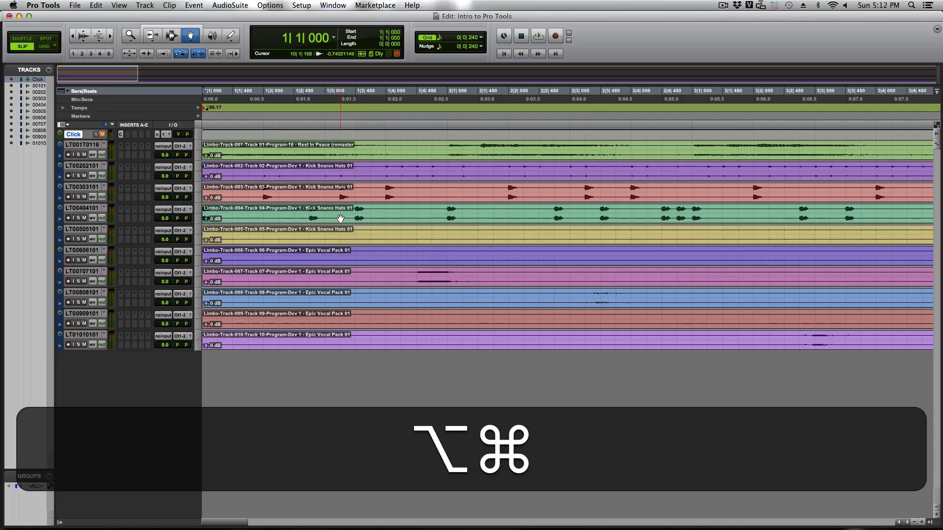
- Enlarge the first two audio tracks and select about two bars of the second one, starting at bar 4
{"action": "key", "text": "alt+super+bracketleft"}
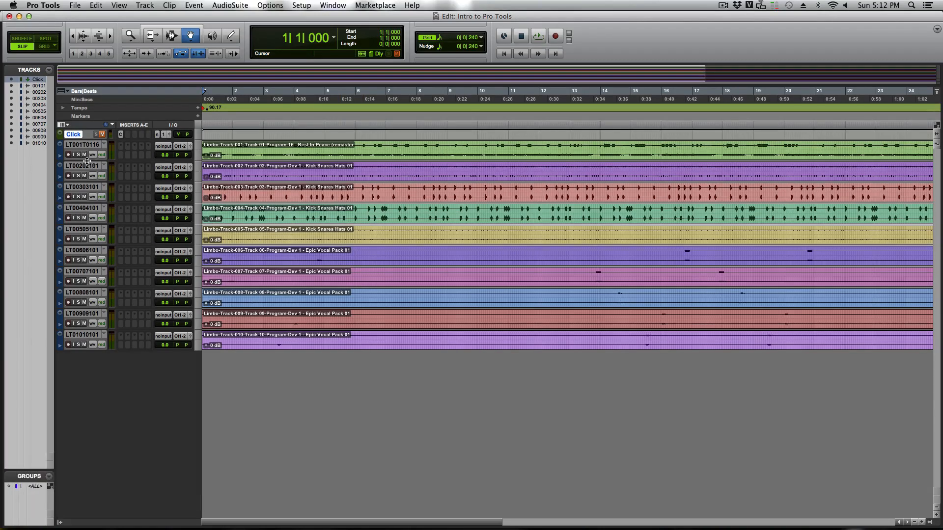
{"action": "left_click_drag", "start_coordinate": [87, 161], "coordinate": [87, 205]}
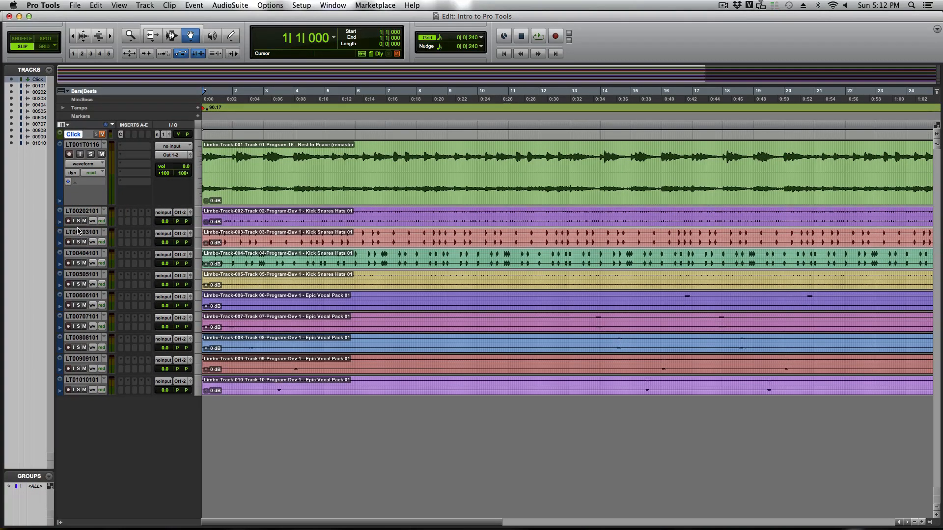
{"action": "left_click_drag", "start_coordinate": [294, 252], "coordinate": [358, 252]}
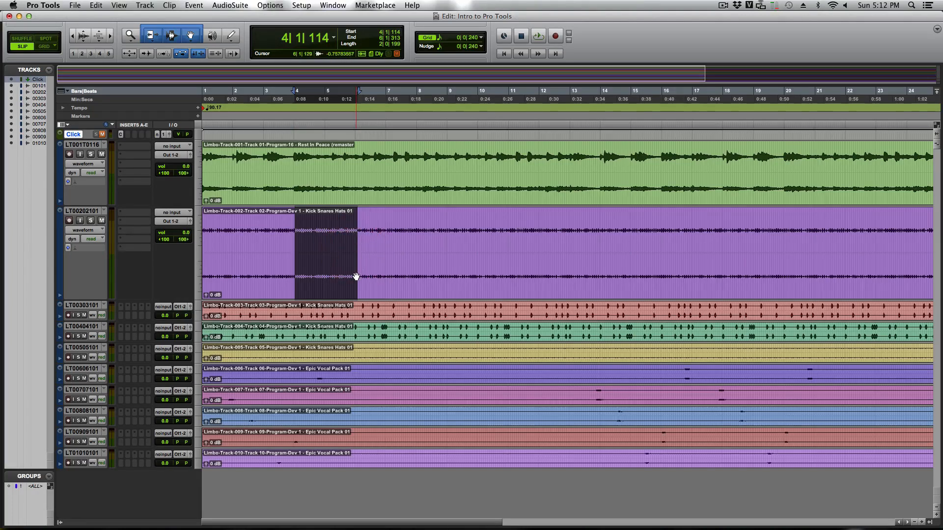
- Trim the start of the second clip on the enlarged Kick Snares Hats track to 6|3|000 and extend it back to bar 5
{"action": "left_click_drag", "start_coordinate": [335, 275], "coordinate": [367, 274]}
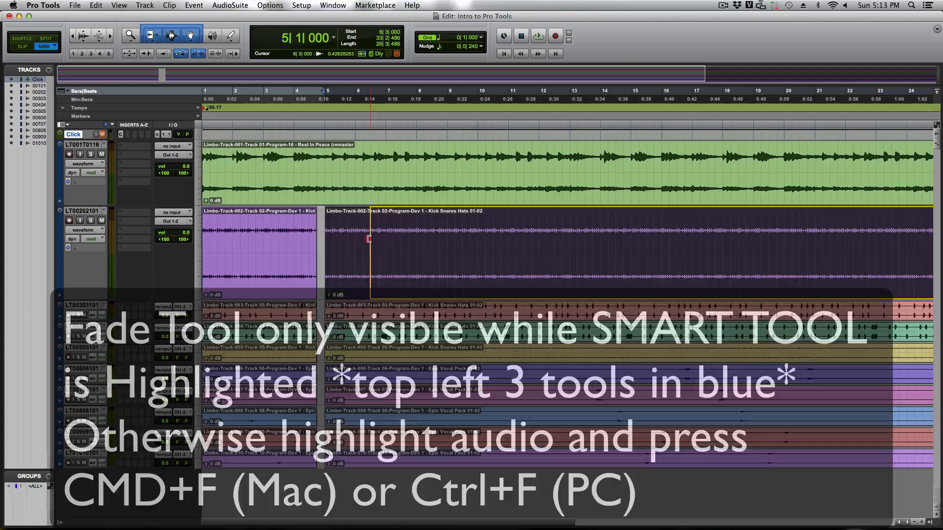
{"action": "left_click", "coordinate": [364, 241]}
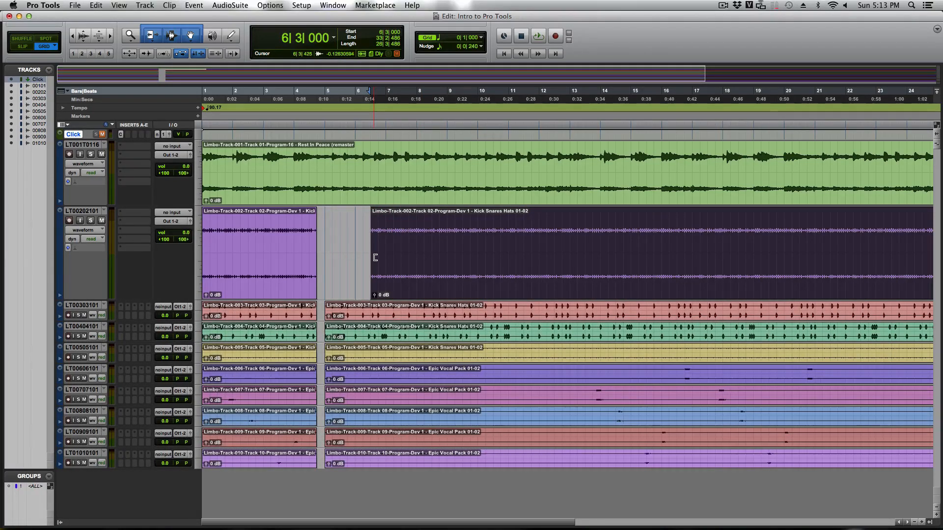
{"action": "left_click", "coordinate": [334, 262], "text": "shift"}
{"action": "mouse_move", "coordinate": [334, 262]}
{"action": "left_mouse_down"}
{"action": "mouse_move", "coordinate": [455, 255]}
{"action": "mouse_move", "coordinate": [318, 259]}
{"action": "mouse_move", "coordinate": [329, 261]}
{"action": "mouse_move", "coordinate": [319, 251]}
{"action": "mouse_move", "coordinate": [325, 260]}
{"action": "left_mouse_up"}
{"action": "left_click_drag", "start_coordinate": [325, 297], "coordinate": [370, 296]}
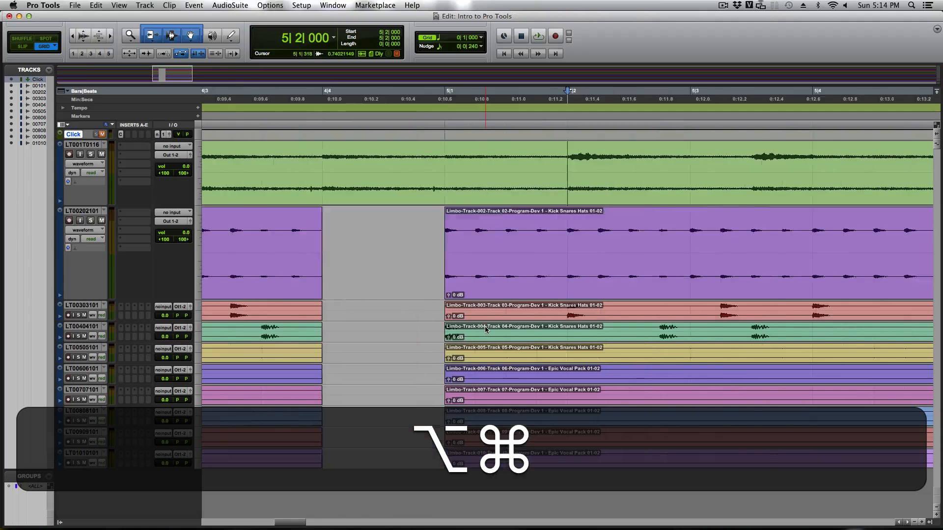
{"action": "scroll", "coordinate": [485, 328], "scroll_direction": "down", "scroll_amount": 6}
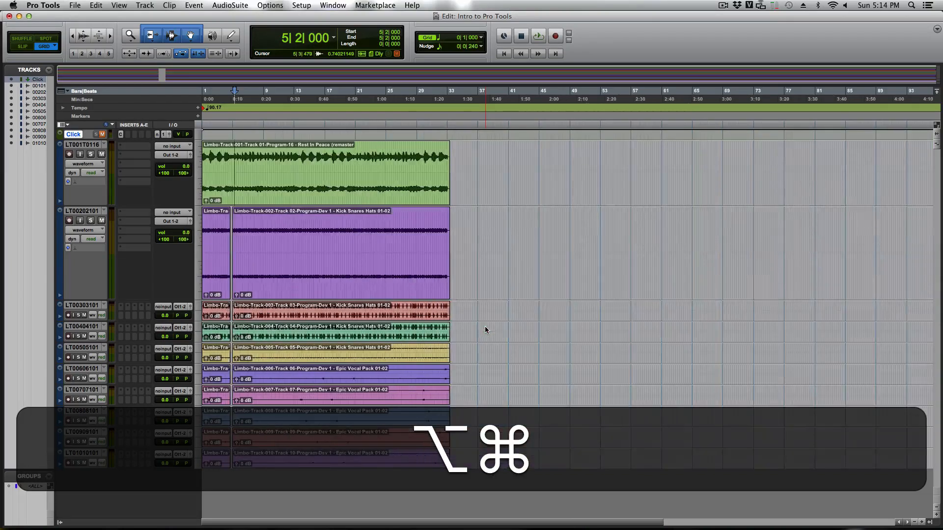
{"action": "scroll", "coordinate": [484, 328], "scroll_direction": "up", "scroll_amount": 2}
{"action": "scroll", "coordinate": [485, 329], "scroll_direction": "down", "scroll_amount": 3}
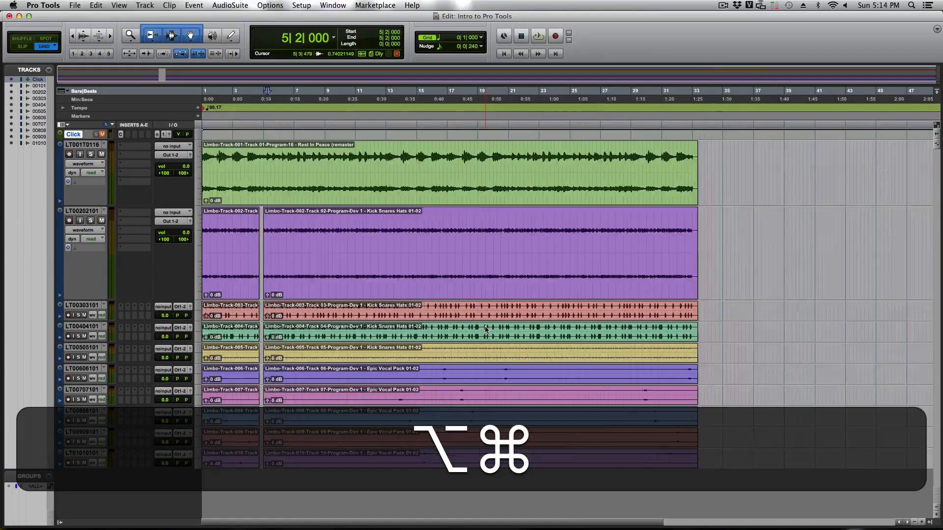
{"action": "scroll", "coordinate": [485, 326], "scroll_direction": "up", "scroll_amount": 2}
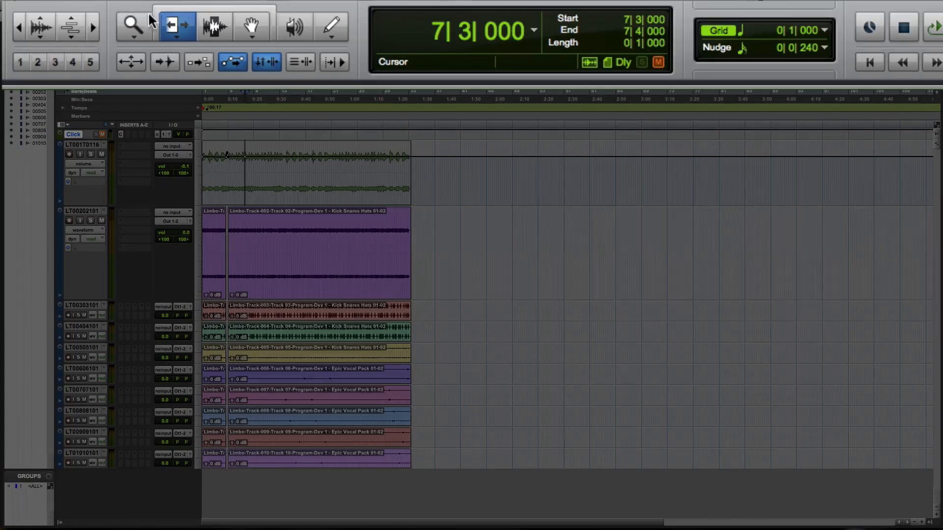
- Enable Tab to Transients for the Edit window
{"action": "left_click", "coordinate": [129, 62]}
{"action": "left_click", "coordinate": [141, 62]}
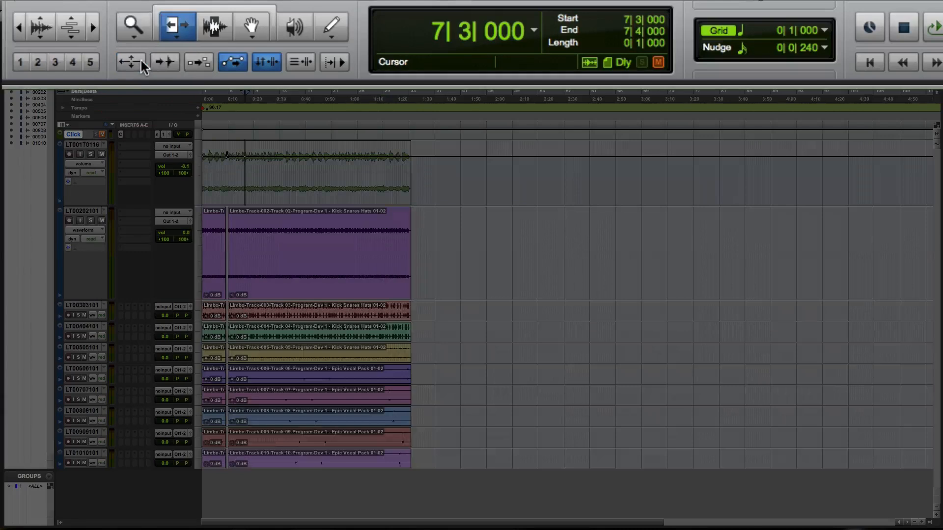
{"action": "left_click", "coordinate": [172, 62]}
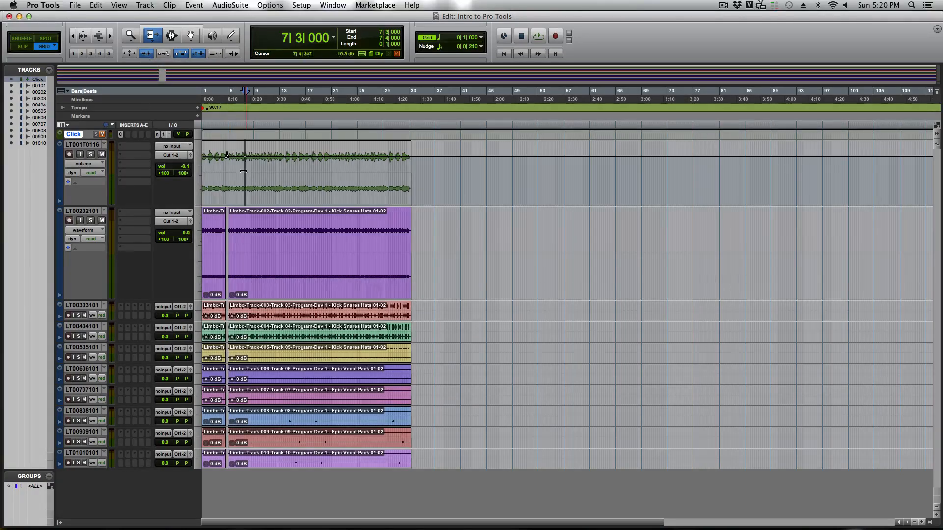
- From the session start, use the Selector to jump to the next transient on the second audio track, and return to the start
{"action": "scroll", "coordinate": [244, 174], "scroll_direction": "up", "scroll_amount": 10}
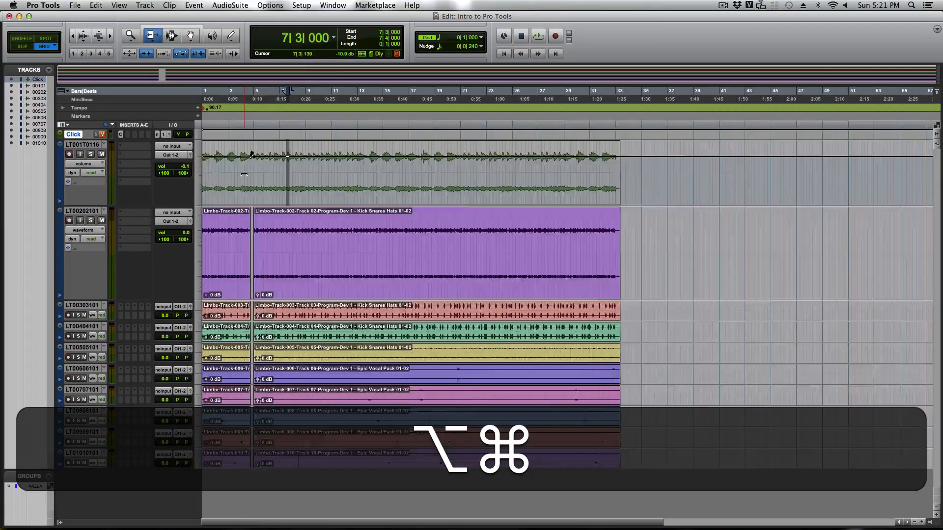
{"action": "key", "text": "alt+super+Return"}
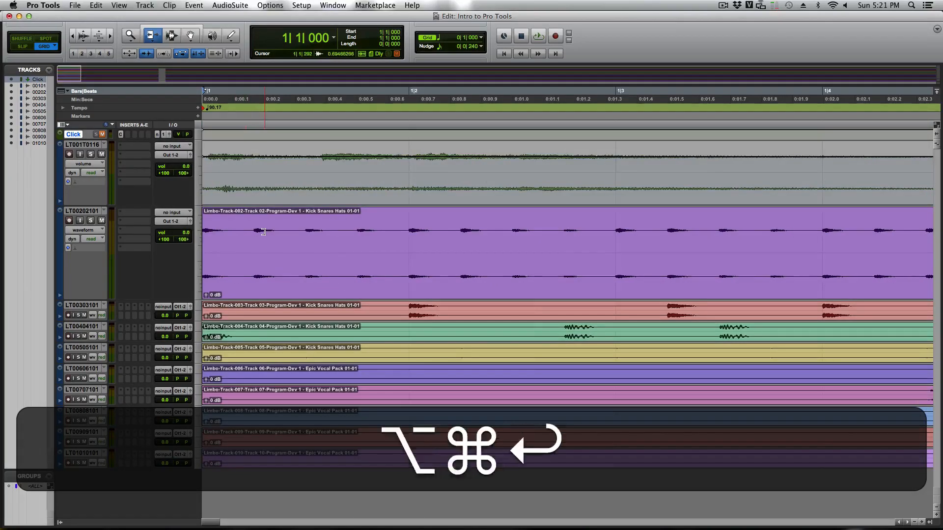
{"action": "scroll", "coordinate": [263, 232], "scroll_direction": "up", "scroll_amount": 3}
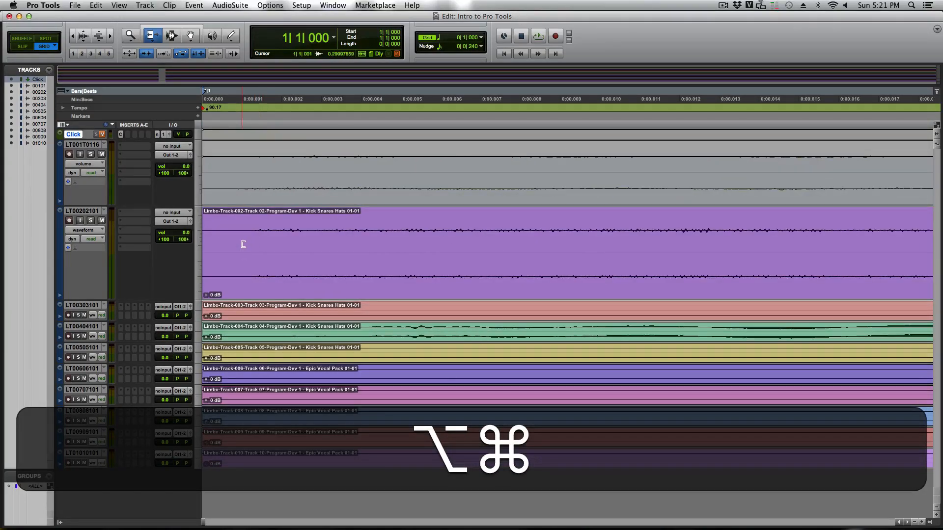
{"action": "left_click", "coordinate": [171, 35]}
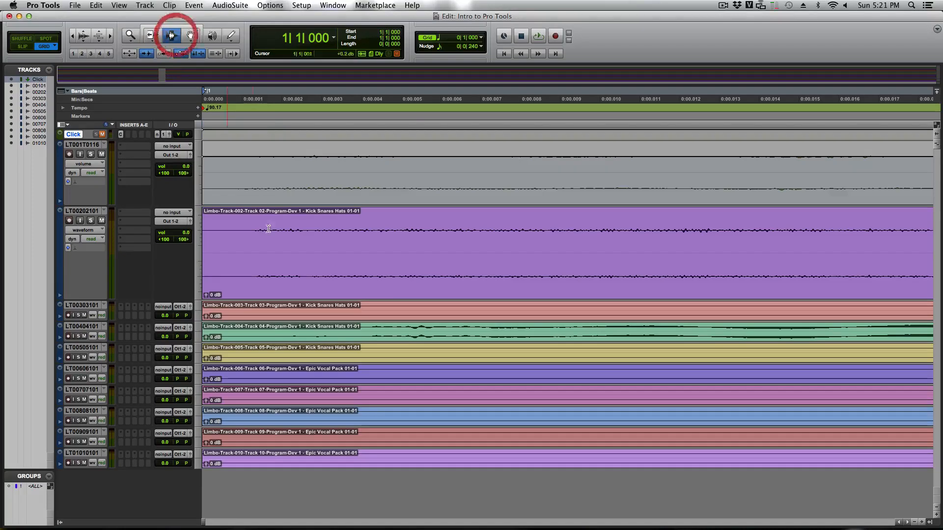
{"action": "left_click", "coordinate": [232, 228]}
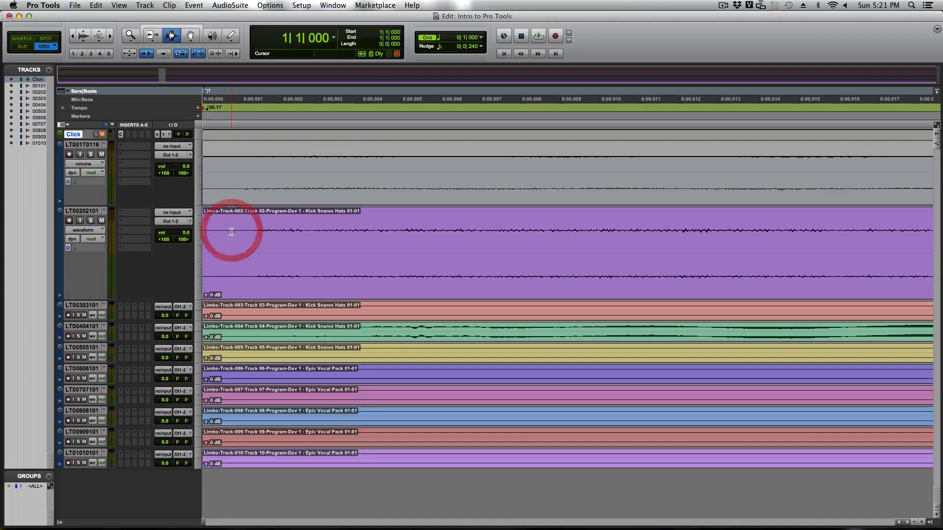
{"action": "left_click", "coordinate": [222, 263]}
{"action": "key", "text": "Tab"}
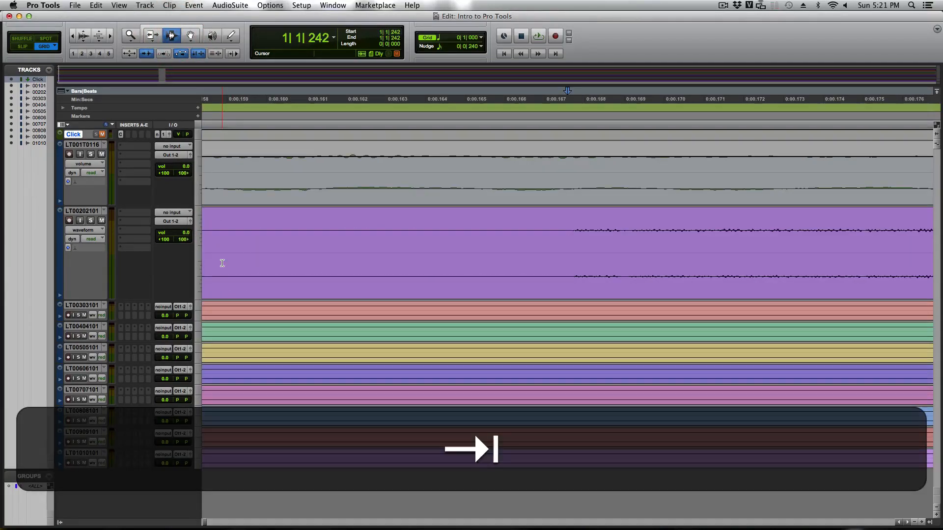
{"action": "key", "text": "alt+super+bracketright"}
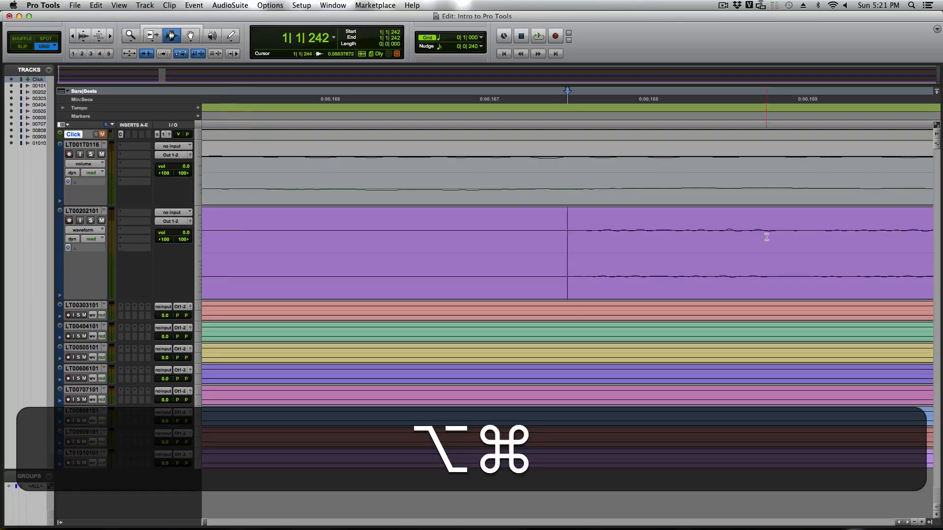
{"action": "key", "text": "alt+super+bracketleft"}
{"action": "key", "text": "Return"}
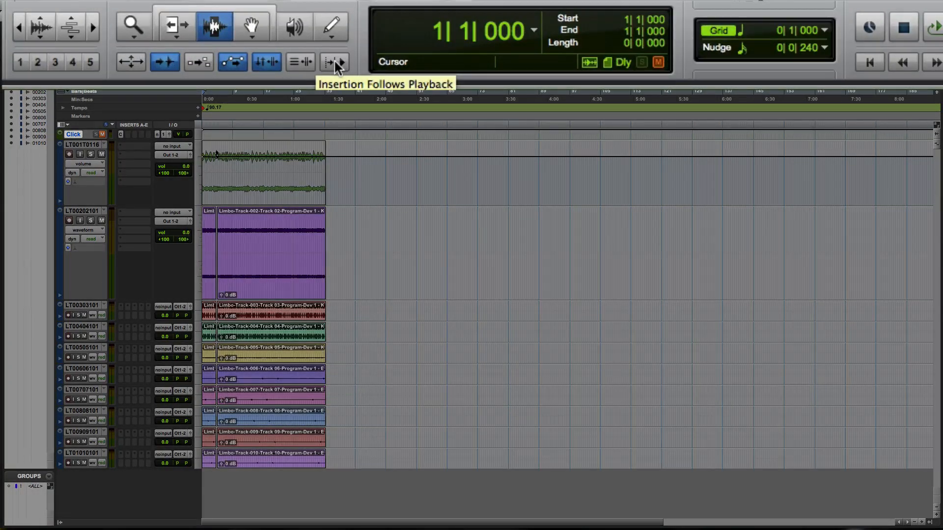
- Play from bar 7, turn on Insertion Follows Playback, and stop and resume playback several times
{"action": "left_click", "coordinate": [225, 94]}
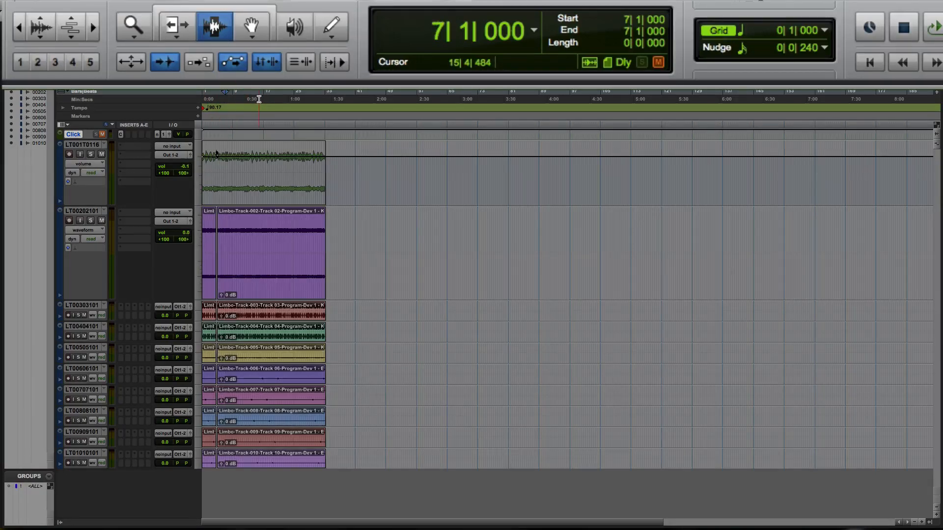
{"action": "key", "text": "space"}
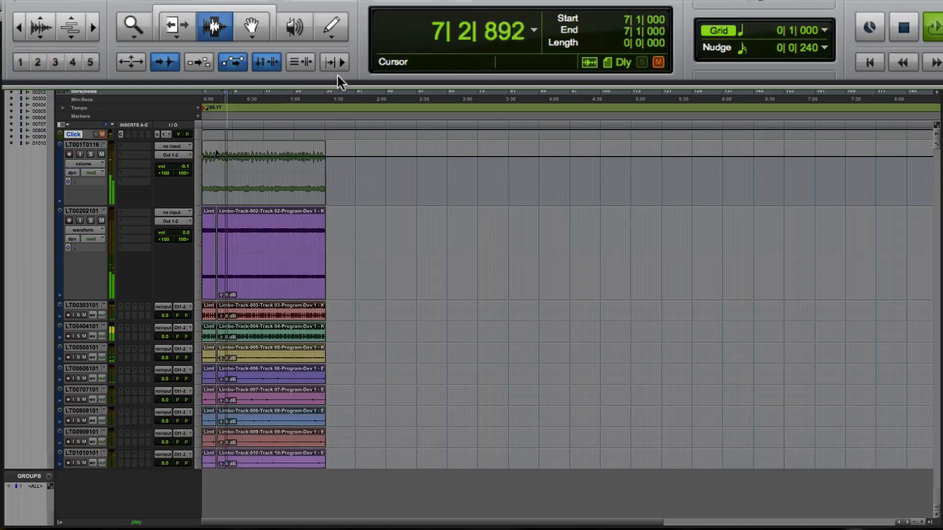
{"action": "left_click", "coordinate": [331, 62]}
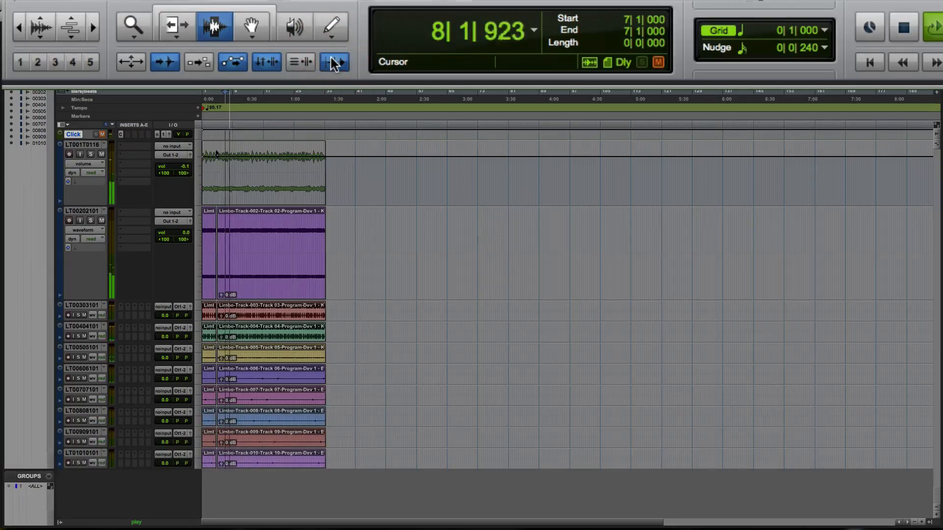
{"action": "key", "text": "space"}
{"action": "key", "text": "space"}
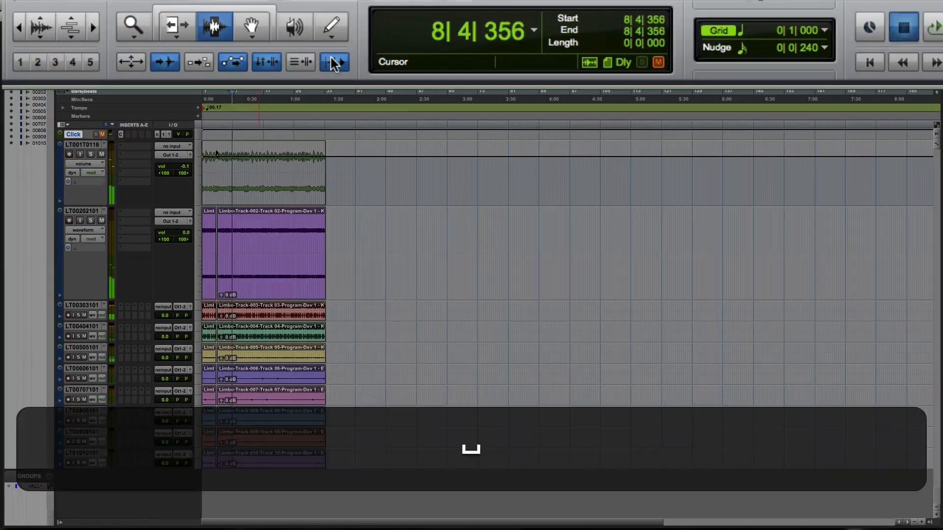
{"action": "key", "text": "space"}
{"action": "key", "text": "space"}
{"action": "key", "text": "space"}
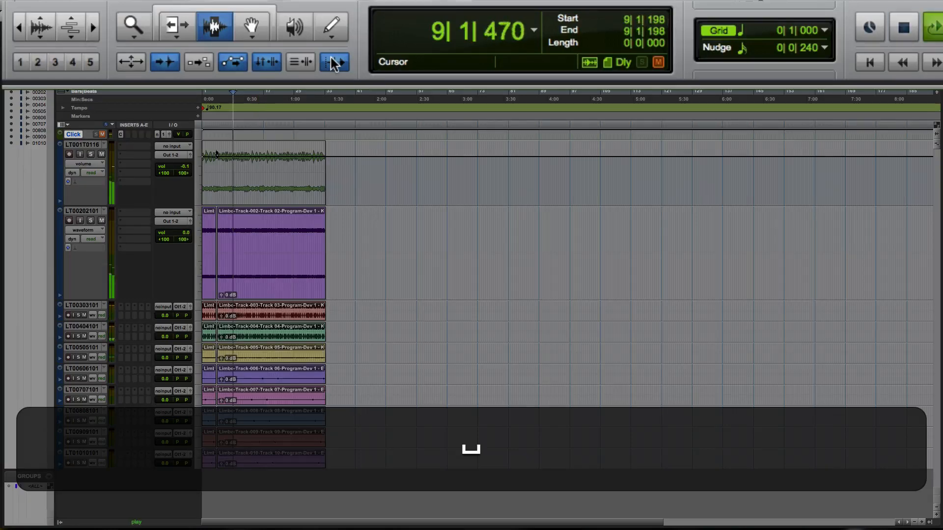
- Stop playback, turn off Insertion Follows Playback, and repeatedly start and stop playback from 5|4|000
{"action": "key", "text": "space"}
{"action": "left_click", "coordinate": [333, 62]}
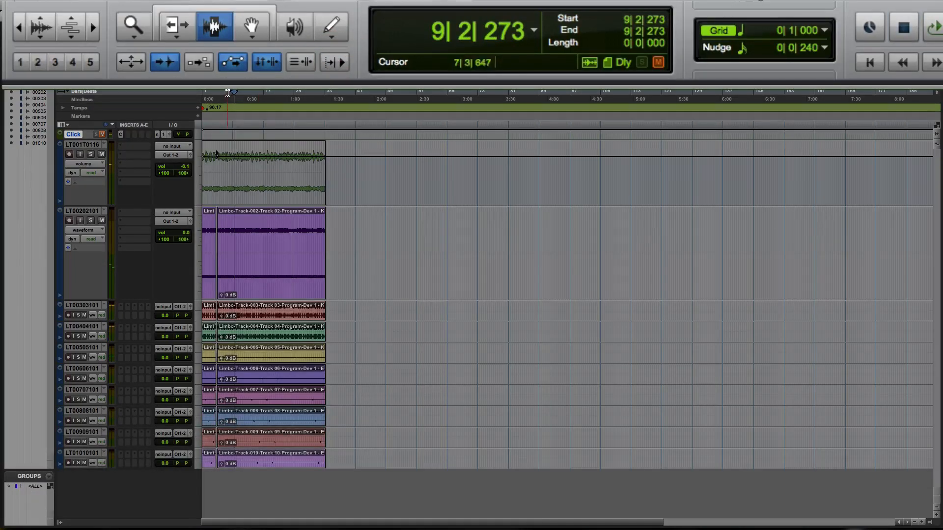
{"action": "left_click", "coordinate": [221, 126]}
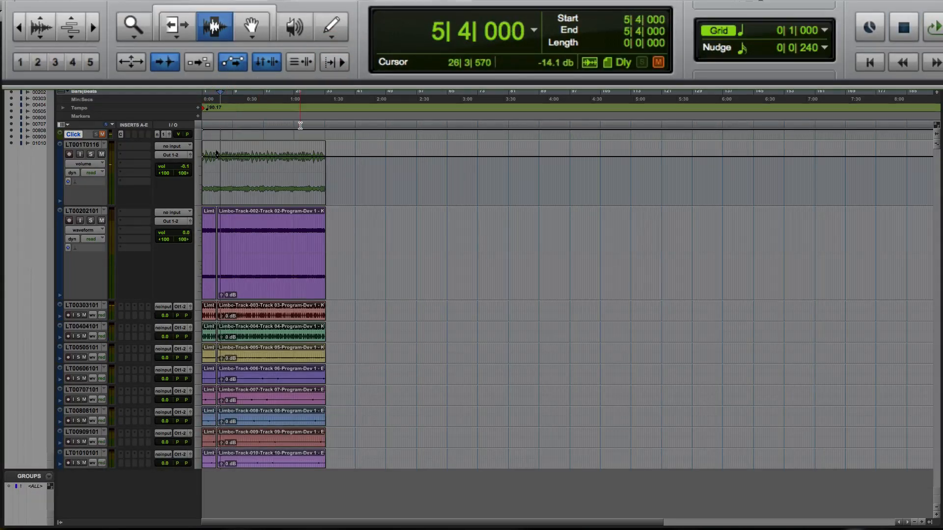
{"action": "key", "text": "space"}
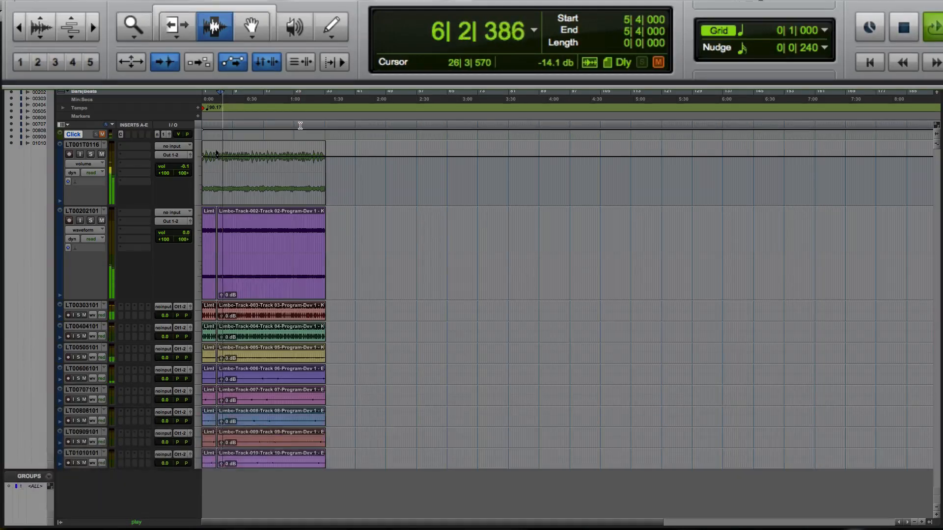
{"action": "key", "text": "space"}
{"action": "key", "text": "space"}
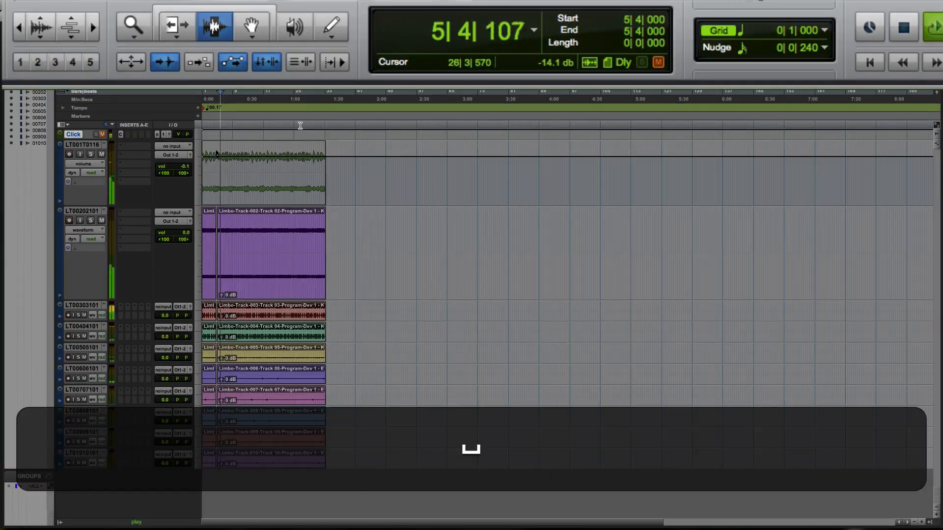
{"action": "key", "text": "space"}
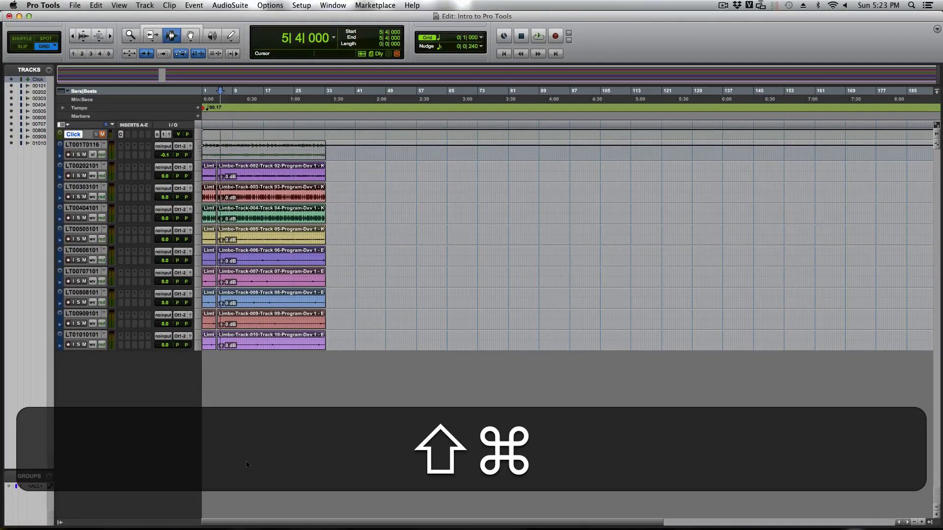
- Create one new stereo Instrument Track in Ticks
{"action": "key", "text": "shift+super+n"}
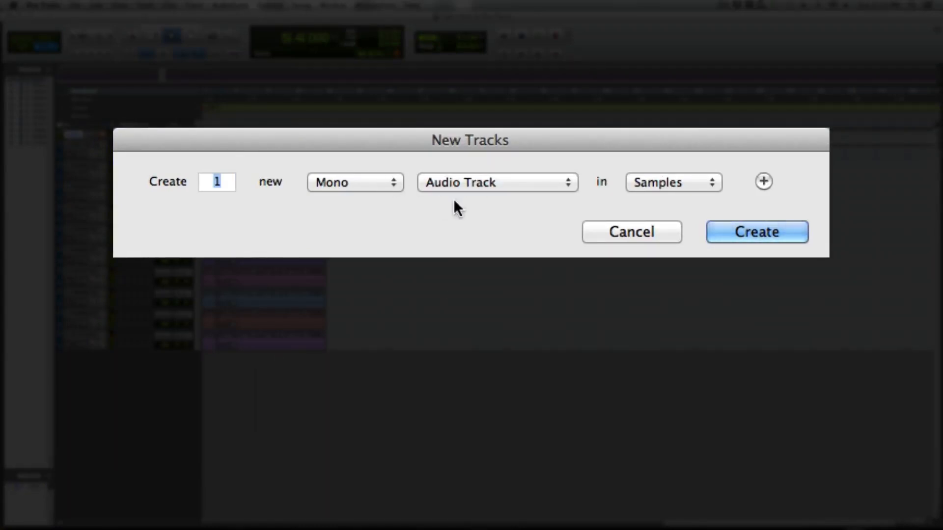
{"action": "left_click", "coordinate": [374, 184]}
{"action": "left_click", "coordinate": [463, 152]}
{"action": "left_click", "coordinate": [469, 180]}
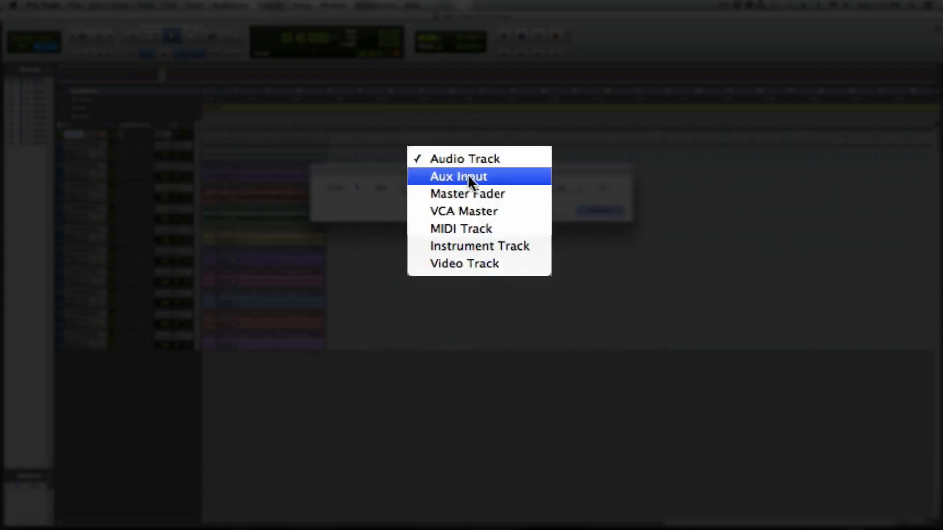
{"action": "left_click", "coordinate": [493, 246]}
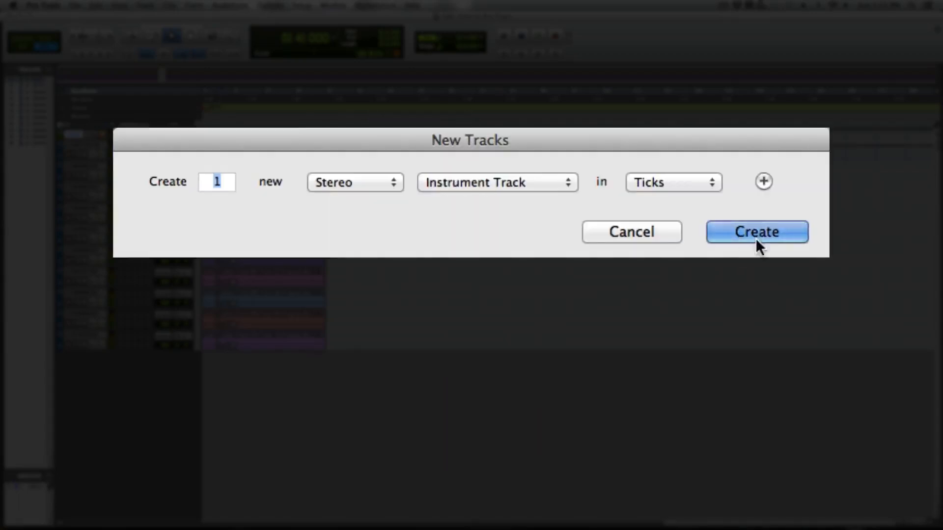
{"action": "left_click", "coordinate": [755, 238]}
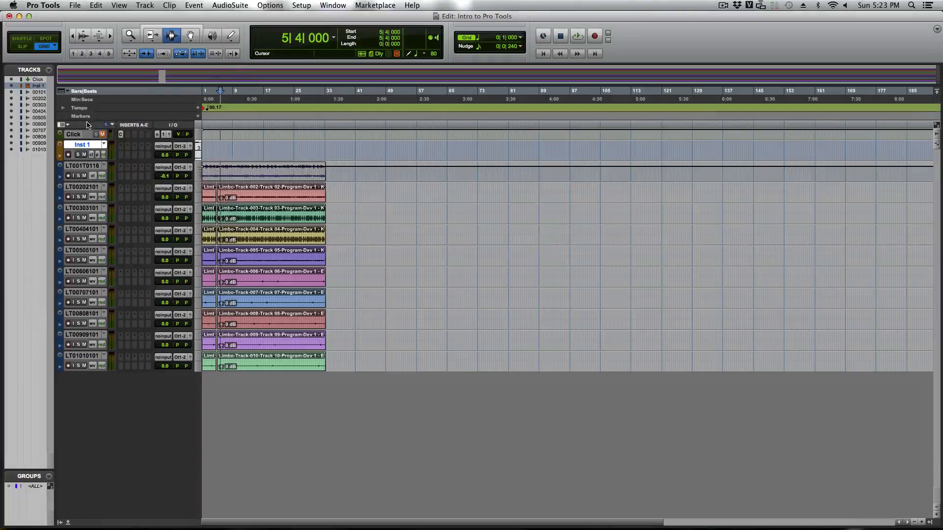
- Show the Inserts F-J column in the Edit window
{"action": "left_click", "coordinate": [39, 55]}
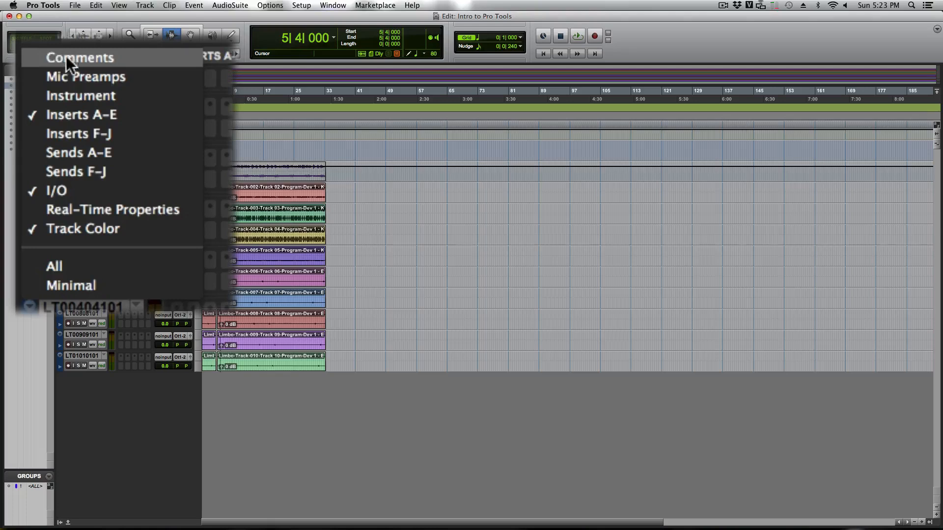
{"action": "left_click", "coordinate": [76, 158]}
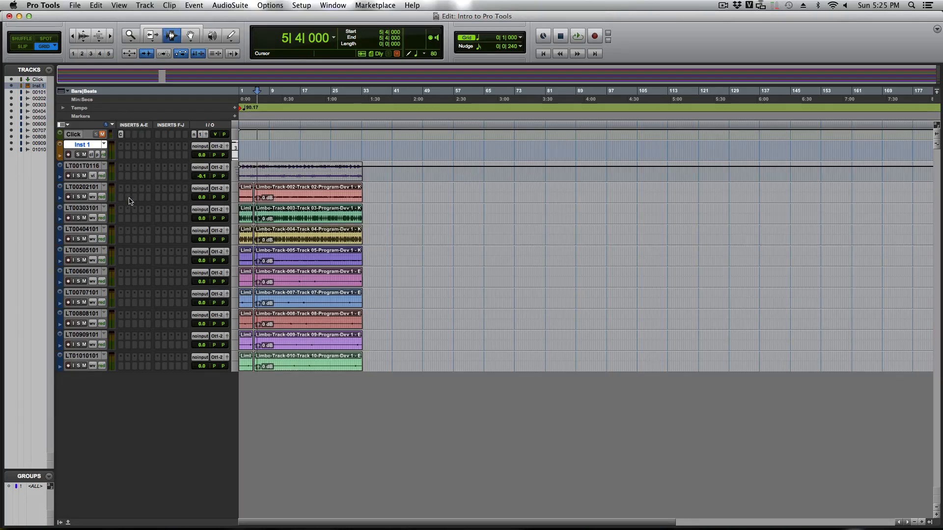
- Play the session from 5|4|000, briefly soloing and unsoloing track LT00303101, and stop playback
{"action": "key", "text": "space"}
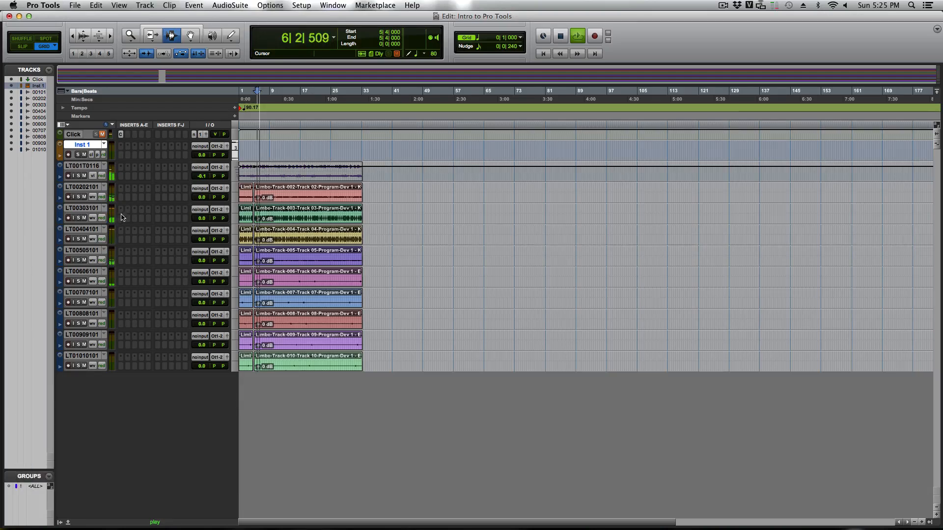
{"action": "left_click", "coordinate": [78, 218]}
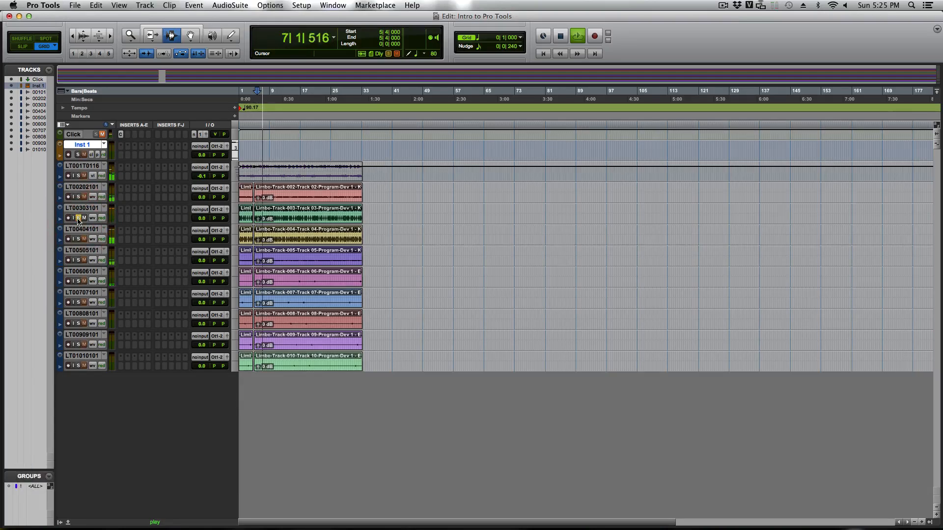
{"action": "left_click", "coordinate": [78, 218]}
{"action": "key", "text": "space"}
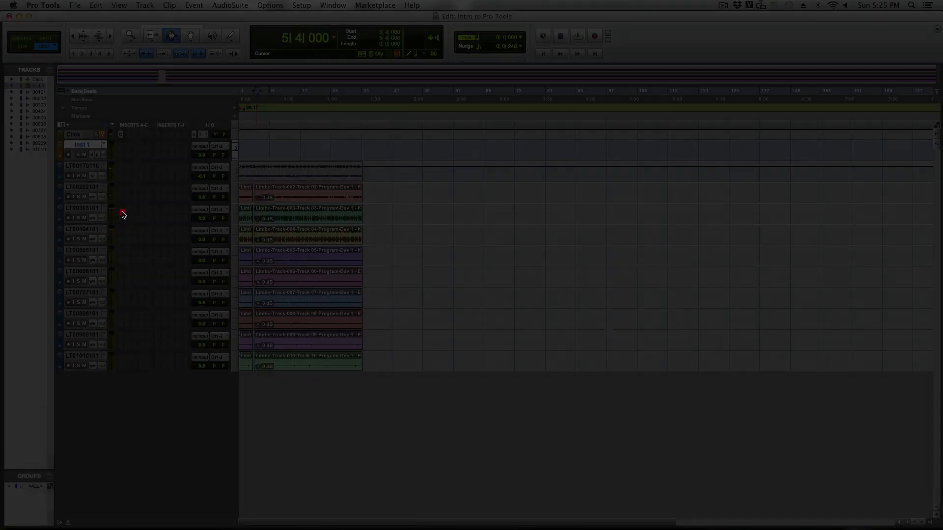
- Insert the multichannel H-Reverb (stereo) plug-in on track LT00303101 and load its Large Tiled Room preset
{"action": "left_click", "coordinate": [123, 215]}
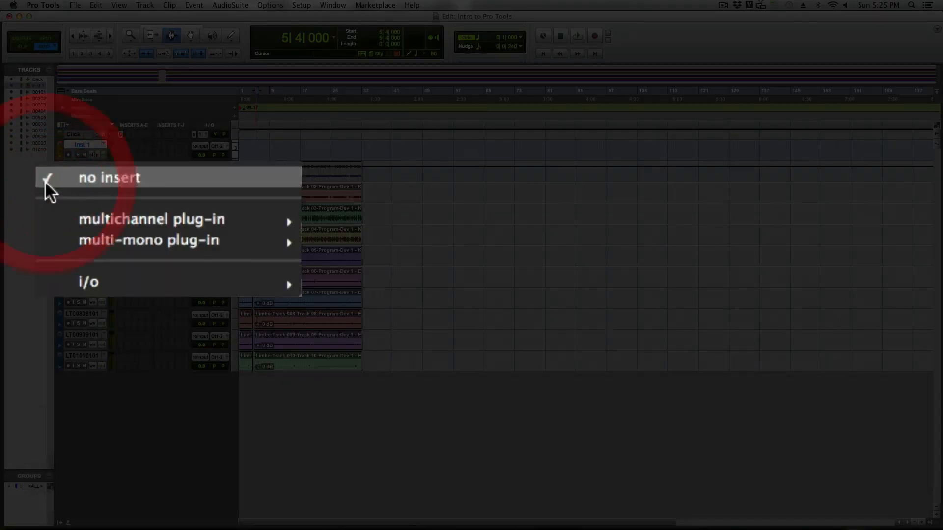
{"action": "mouse_move", "coordinate": [124, 226]}
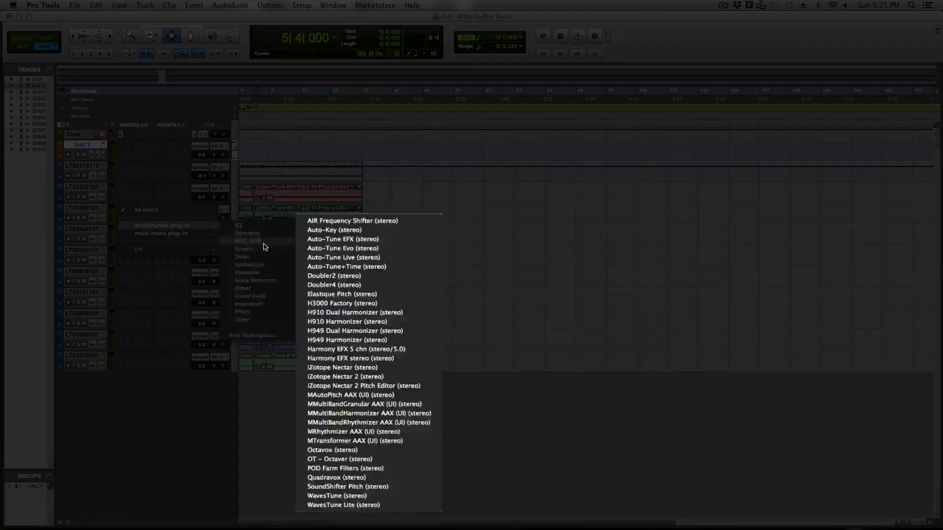
{"action": "mouse_move", "coordinate": [263, 251]}
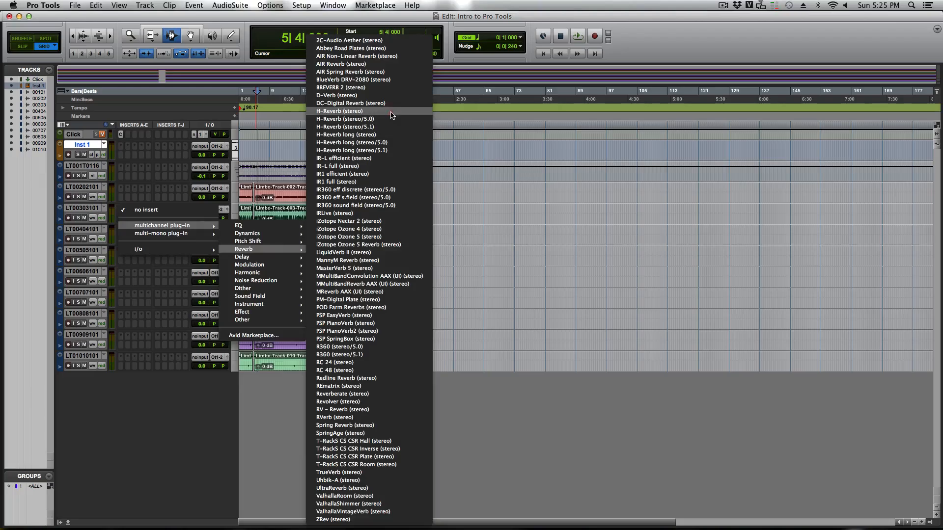
{"action": "left_click", "coordinate": [394, 68]}
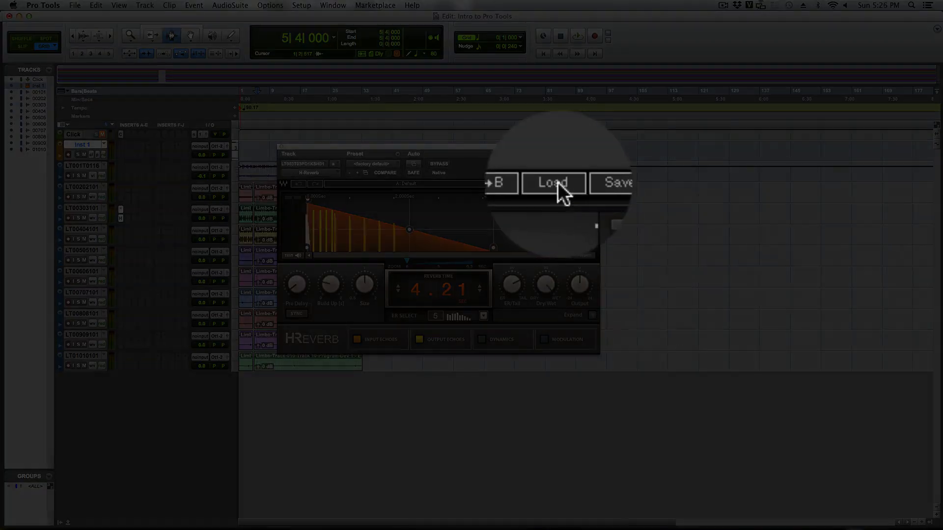
{"action": "left_click", "coordinate": [557, 184]}
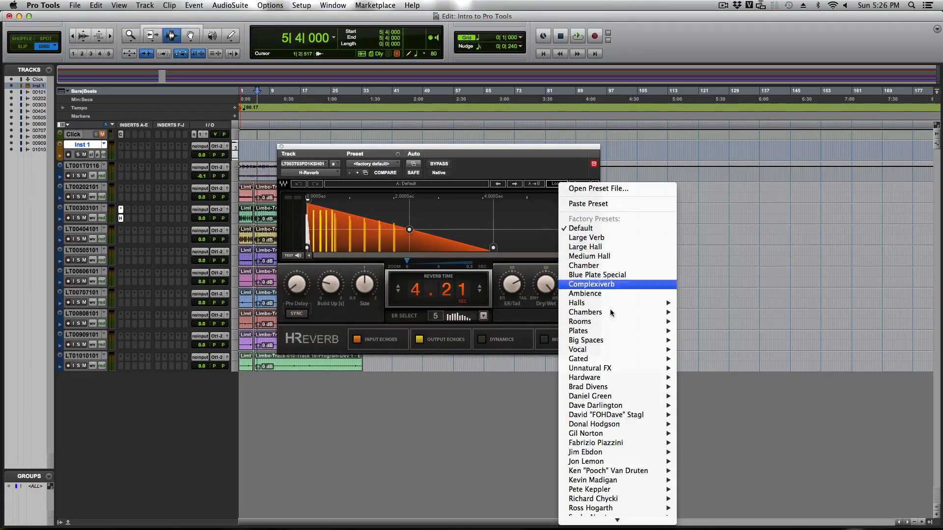
{"action": "mouse_move", "coordinate": [614, 322]}
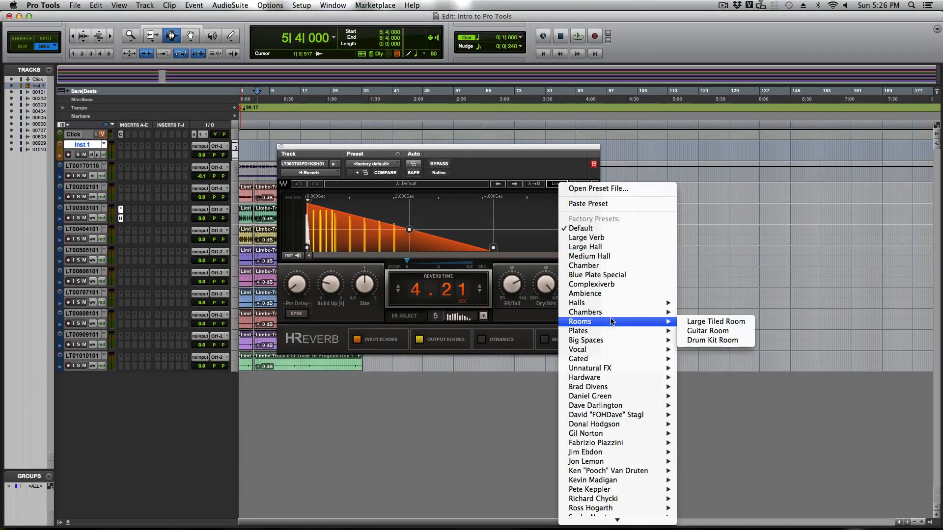
{"action": "left_click", "coordinate": [710, 322]}
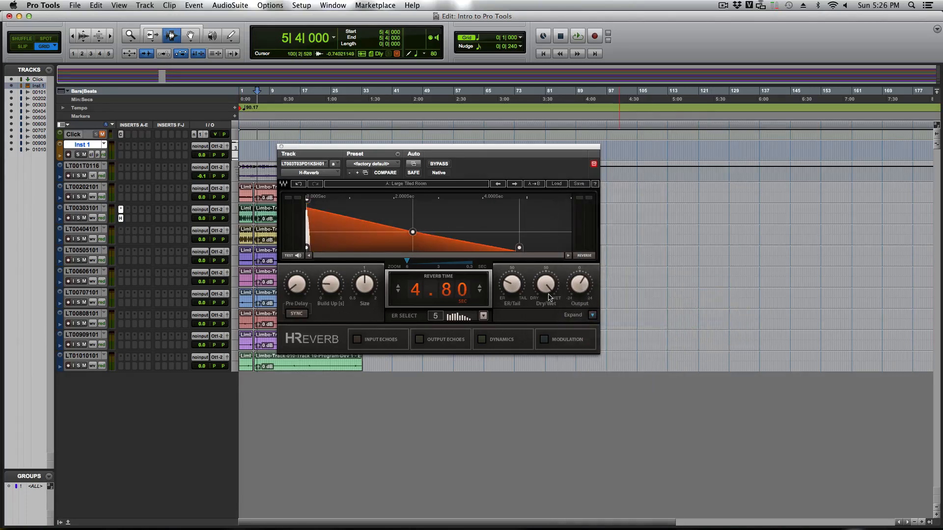
- Audition the reverb in playback and lower H-Reverb's Dry/Wet mix to slightly below 50
{"action": "key", "text": "space"}
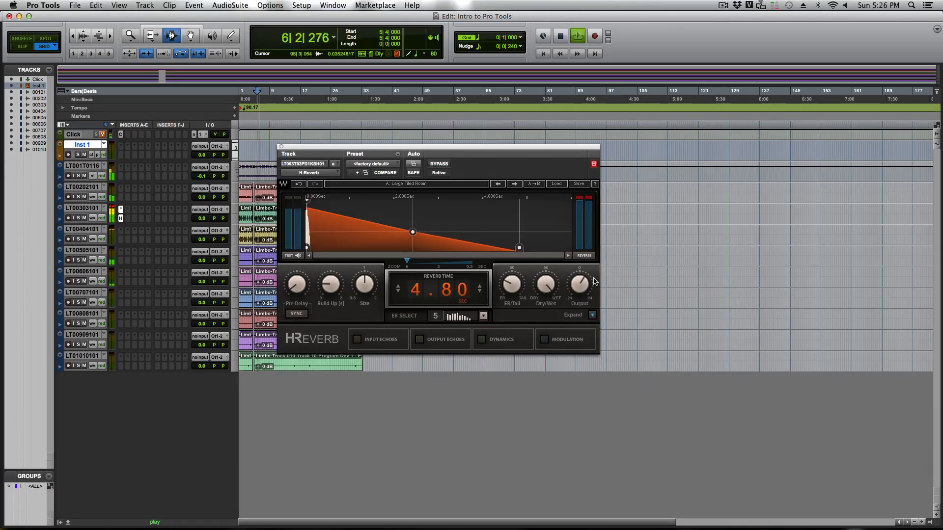
{"action": "key", "text": "space"}
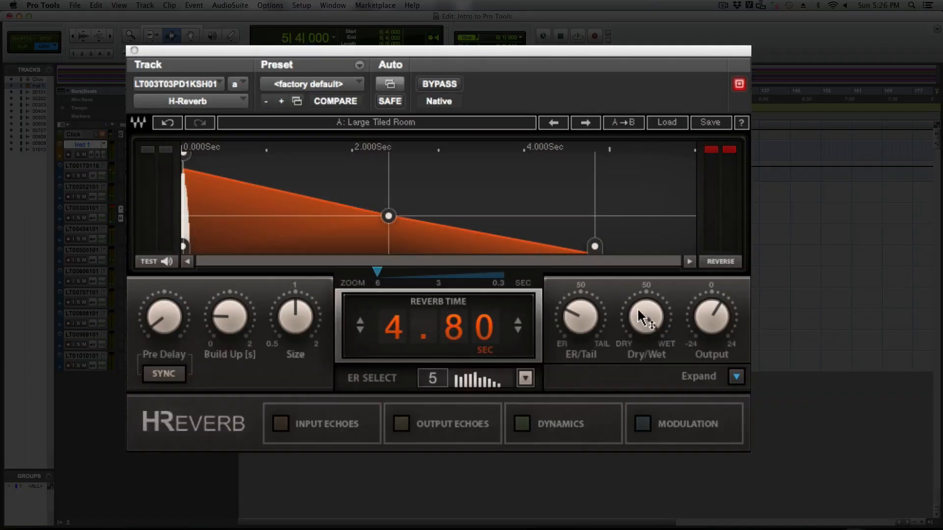
{"action": "mouse_move", "coordinate": [543, 281]}
{"action": "mouse_move", "coordinate": [646, 311]}
{"action": "key", "text": "space"}
{"action": "left_click_drag", "start_coordinate": [646, 313], "coordinate": [647, 361]}
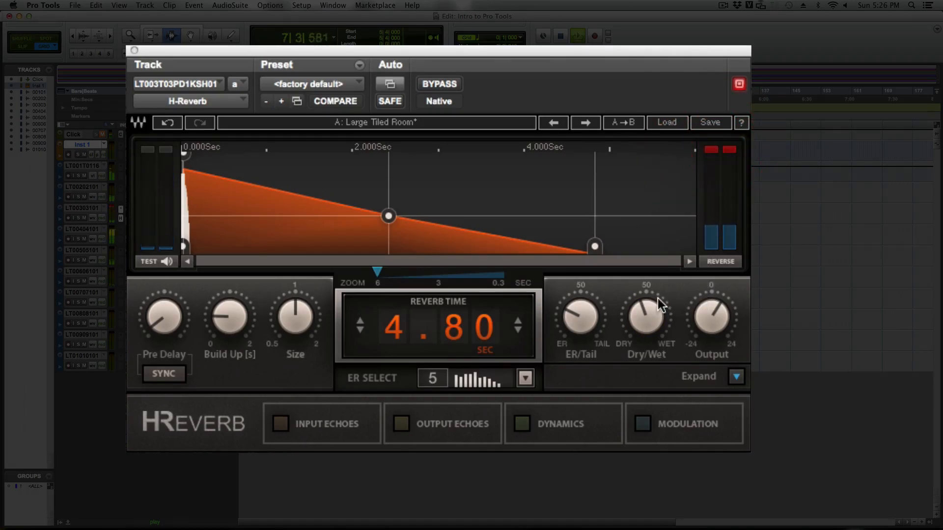
{"action": "key", "text": "space"}
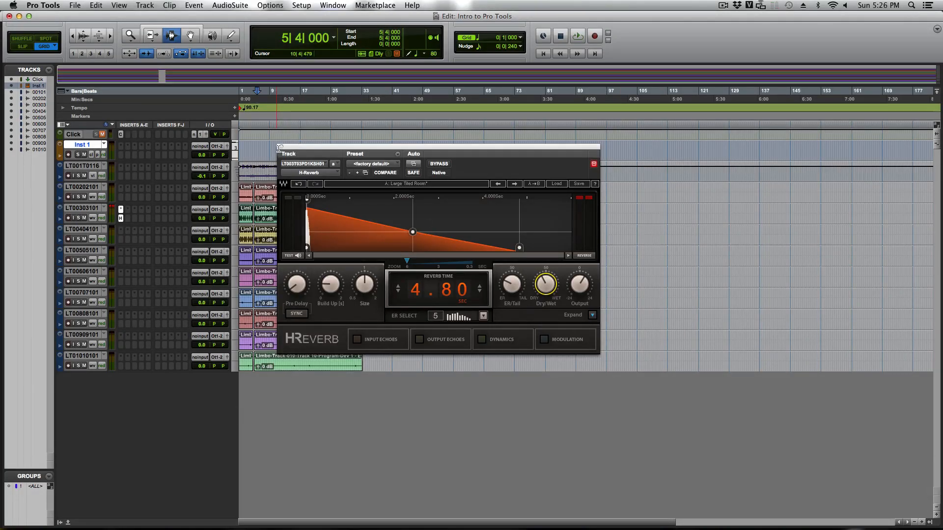
- Remove the H-Reverb insert from track LT00303101
{"action": "left_click", "coordinate": [113, 212]}
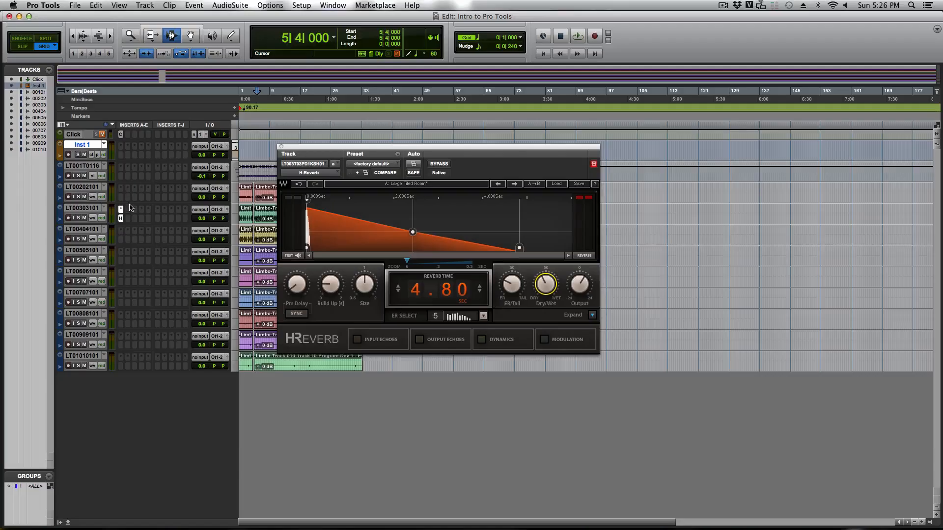
{"action": "left_click", "coordinate": [121, 208]}
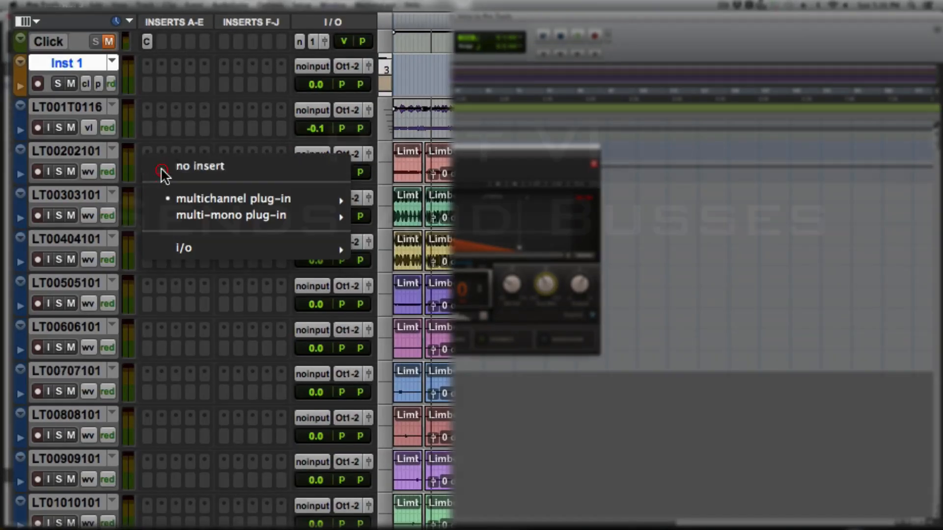
{"action": "left_click", "coordinate": [164, 170]}
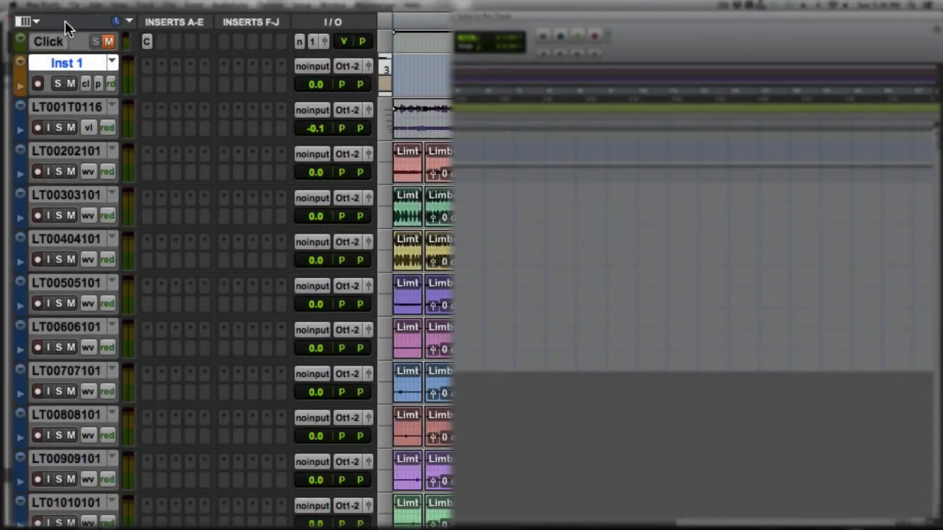
- Hide the Inserts F-J column and show the Sends A-E column in the Edit window
{"action": "left_click", "coordinate": [62, 123]}
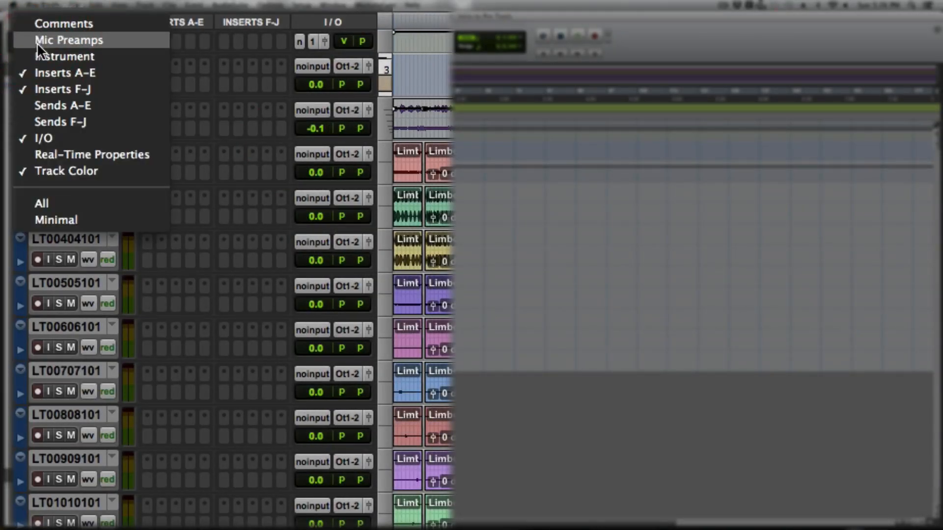
{"action": "left_click", "coordinate": [40, 89]}
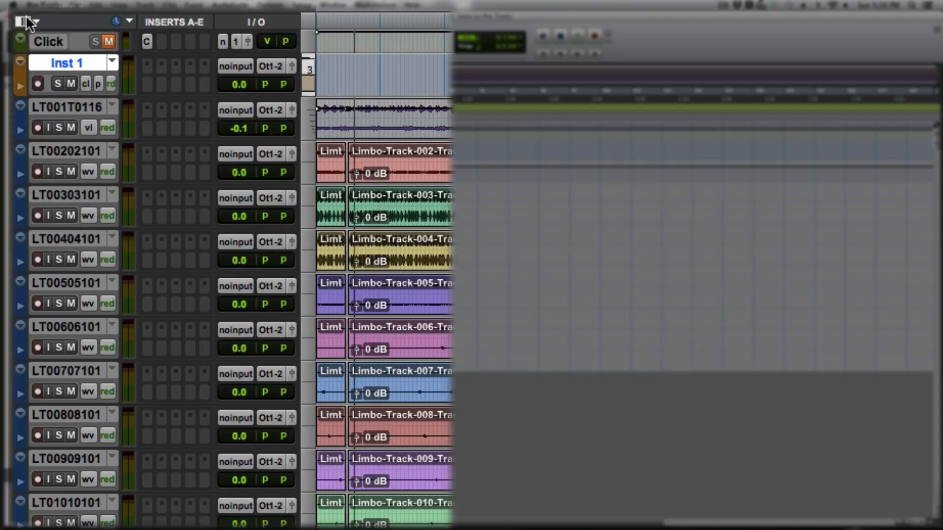
{"action": "left_click", "coordinate": [23, 21]}
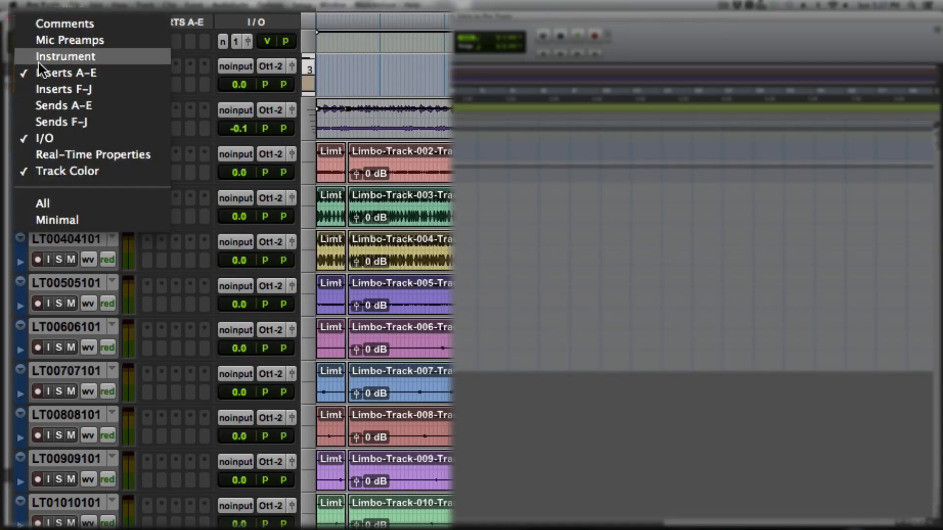
{"action": "left_click", "coordinate": [72, 104]}
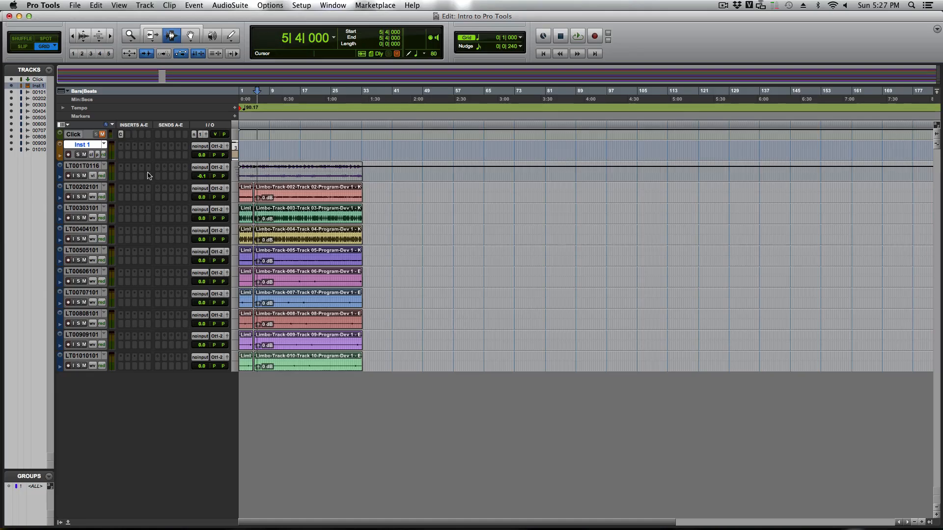
- Solo track LT00303101 and assign its first send to Bus 7-8 (Stereo)
{"action": "key", "text": "shift+s"}
{"action": "left_click", "coordinate": [161, 212]}
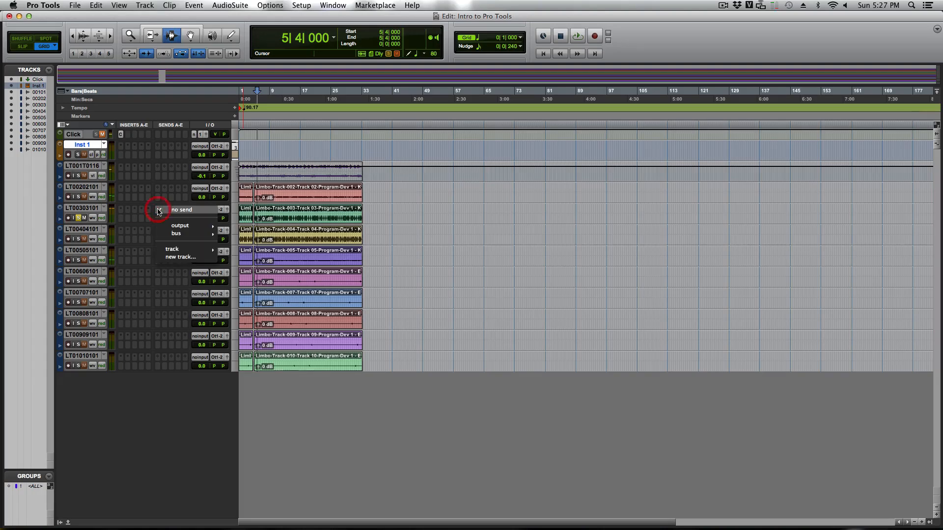
{"action": "mouse_move", "coordinate": [159, 229]}
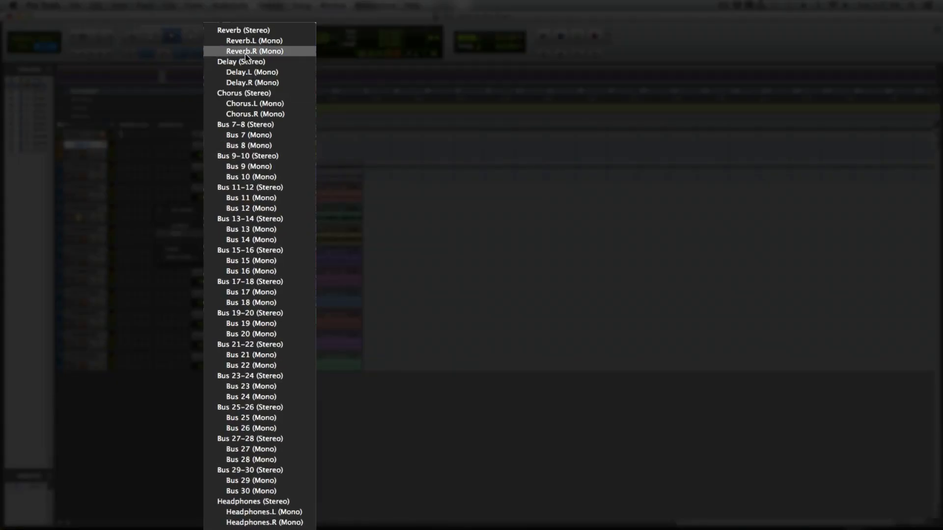
{"action": "left_click", "coordinate": [253, 124]}
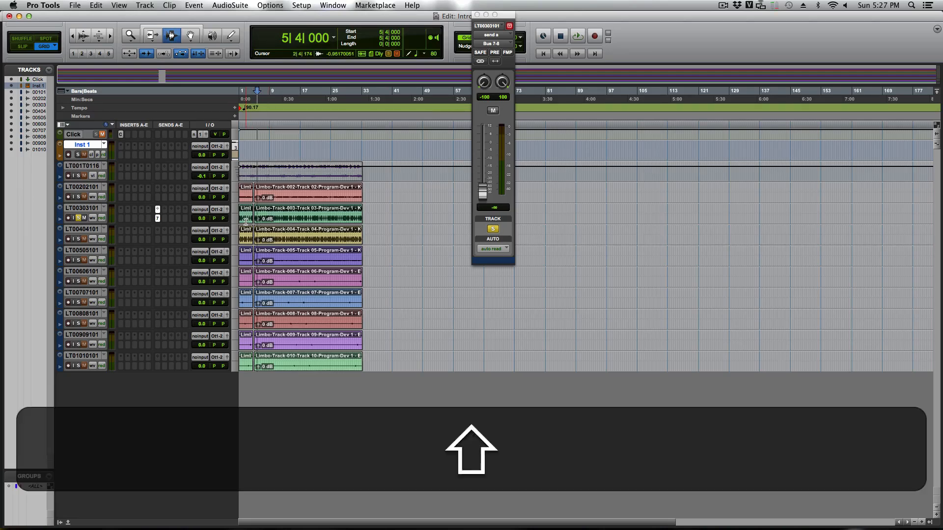
- Create one stereo Aux Input track and place it directly below track LT00303101
{"action": "key", "text": "shift+super+n"}
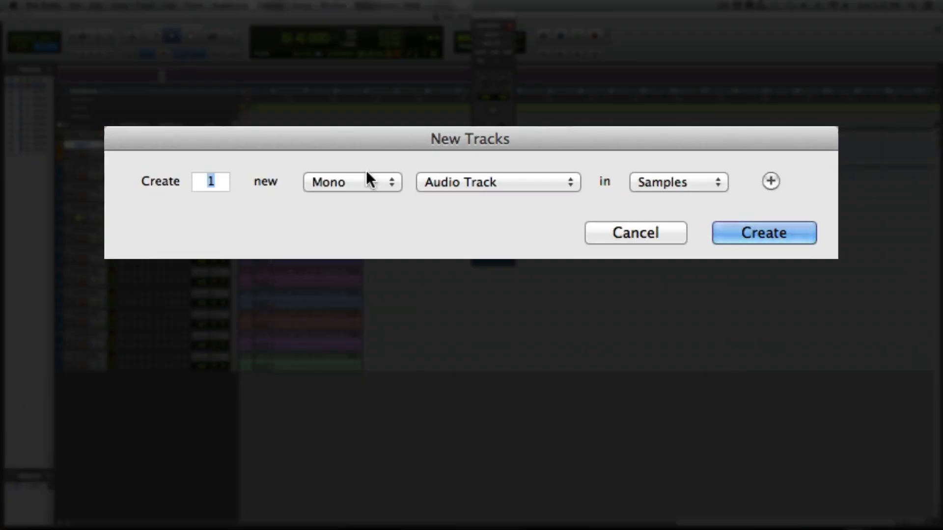
{"action": "left_click", "coordinate": [368, 178]}
{"action": "left_click", "coordinate": [433, 139]}
{"action": "left_click", "coordinate": [487, 190]}
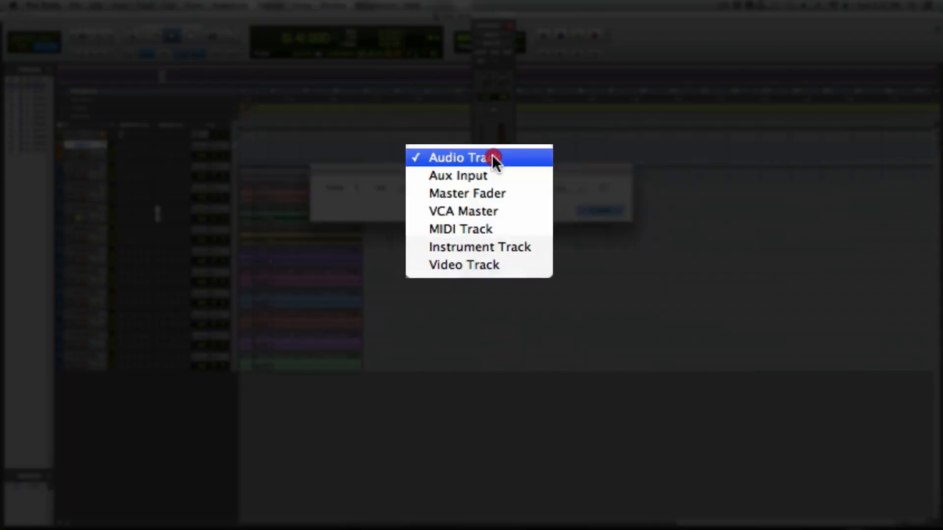
{"action": "left_click", "coordinate": [491, 176]}
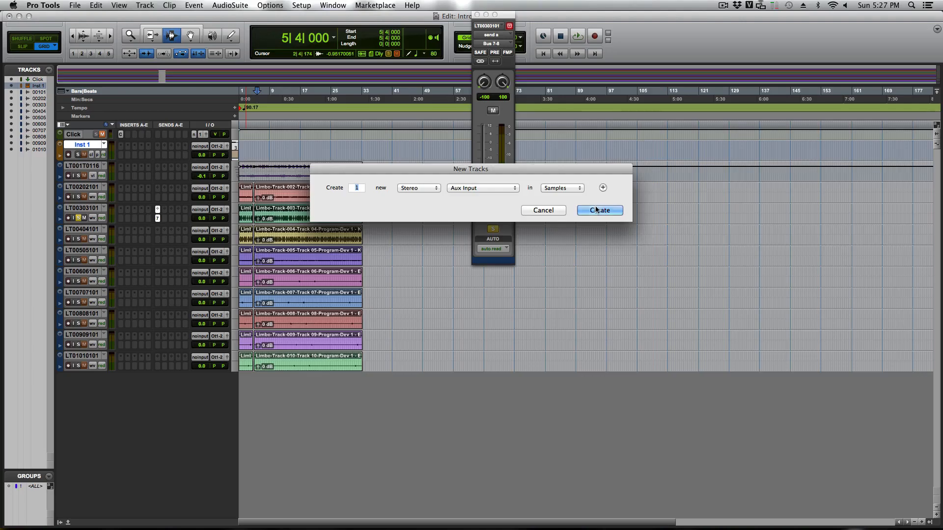
{"action": "left_click", "coordinate": [735, 234]}
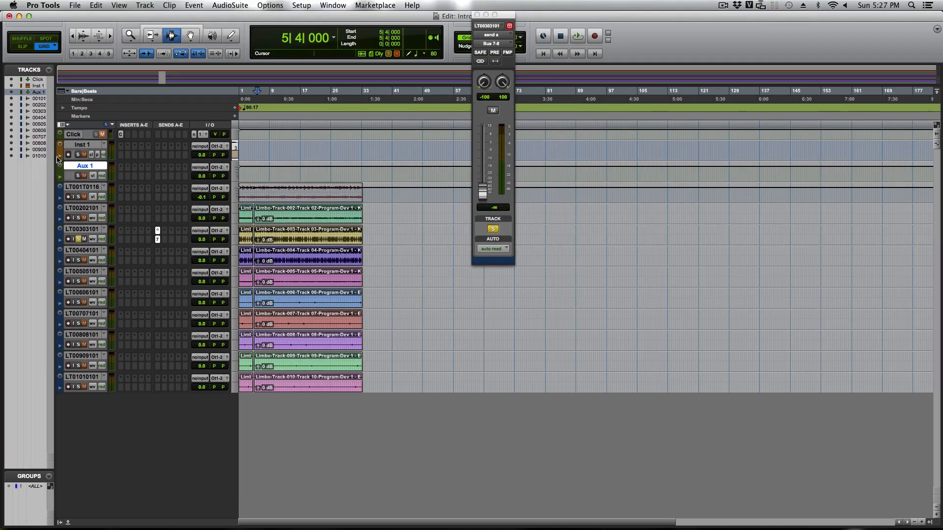
{"action": "left_click_drag", "start_coordinate": [79, 166], "coordinate": [91, 255]}
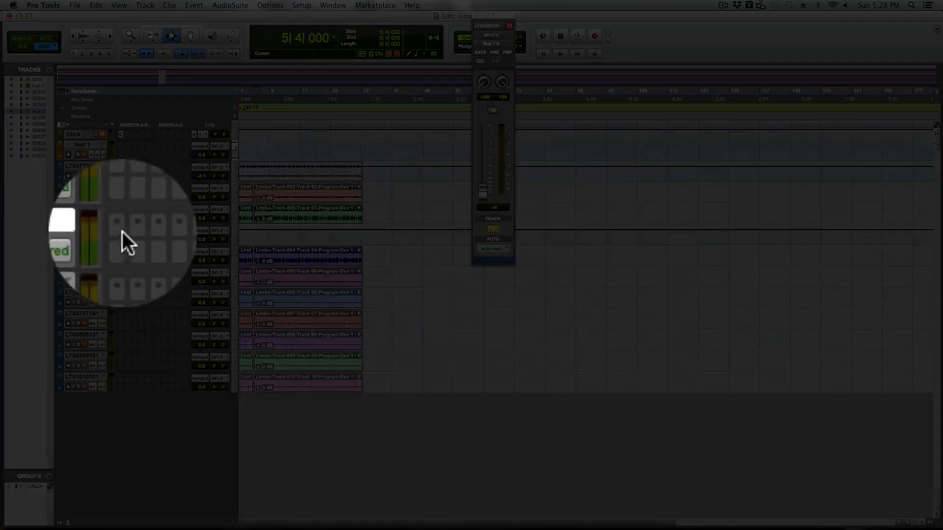
- Insert the multichannel H-Reverb (stereo) plug-in in the first insert slot of Aux 1
{"action": "left_click", "coordinate": [121, 230]}
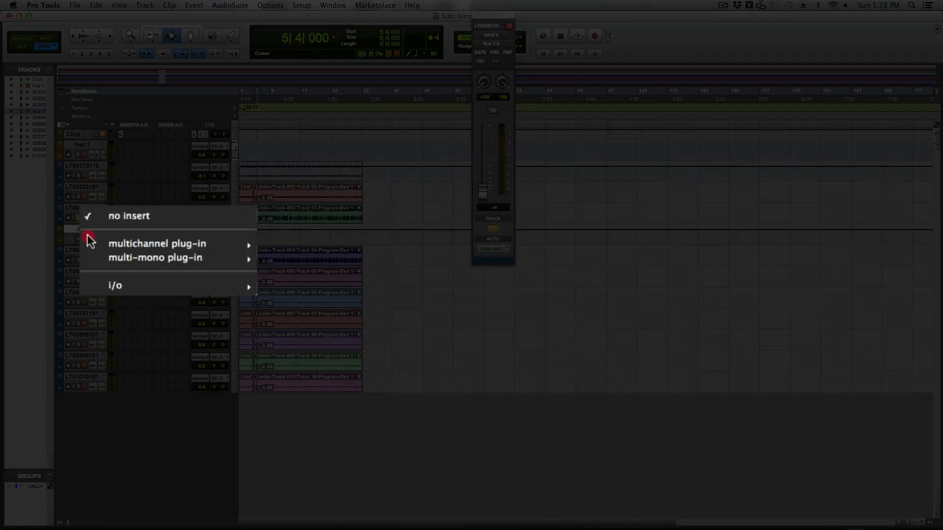
{"action": "mouse_move", "coordinate": [162, 247]}
{"action": "mouse_move", "coordinate": [260, 270]}
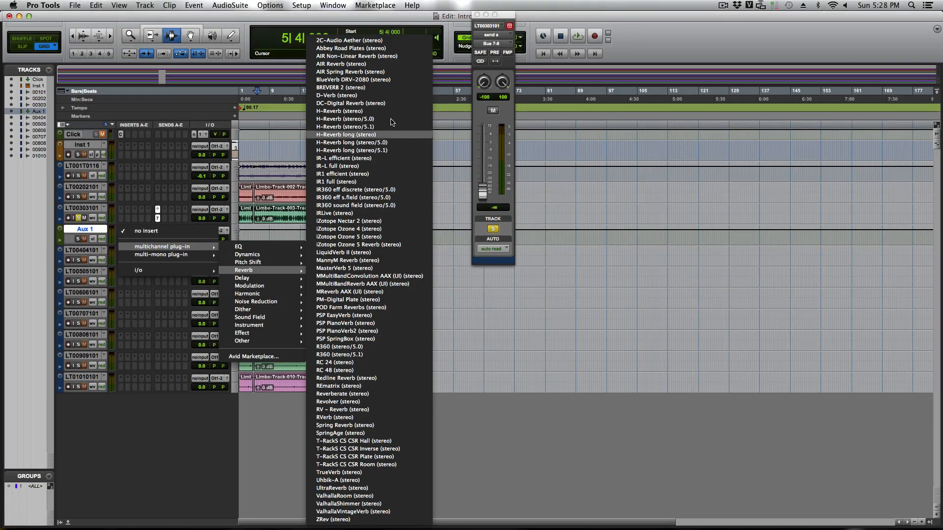
{"action": "left_click", "coordinate": [392, 115]}
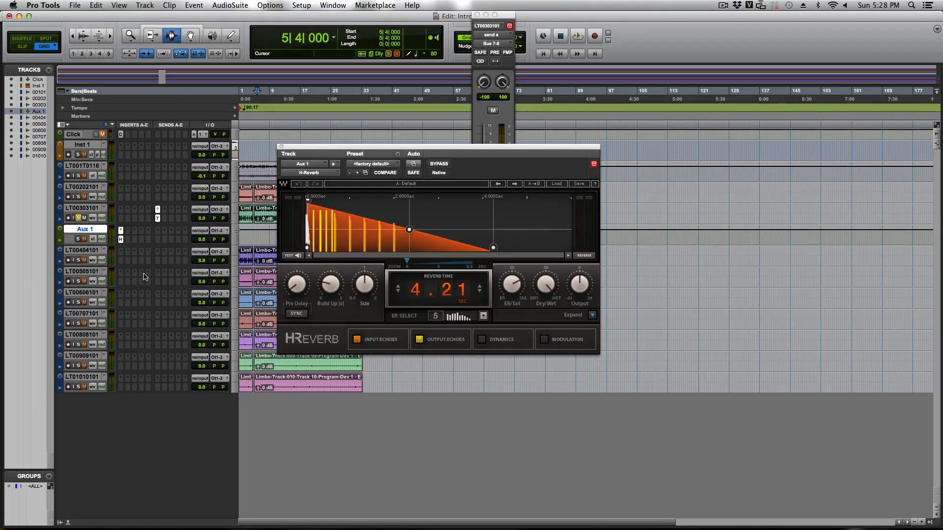
- Browse H-Reverb's factory presets and load Complexiverb
{"action": "left_click", "coordinate": [555, 185]}
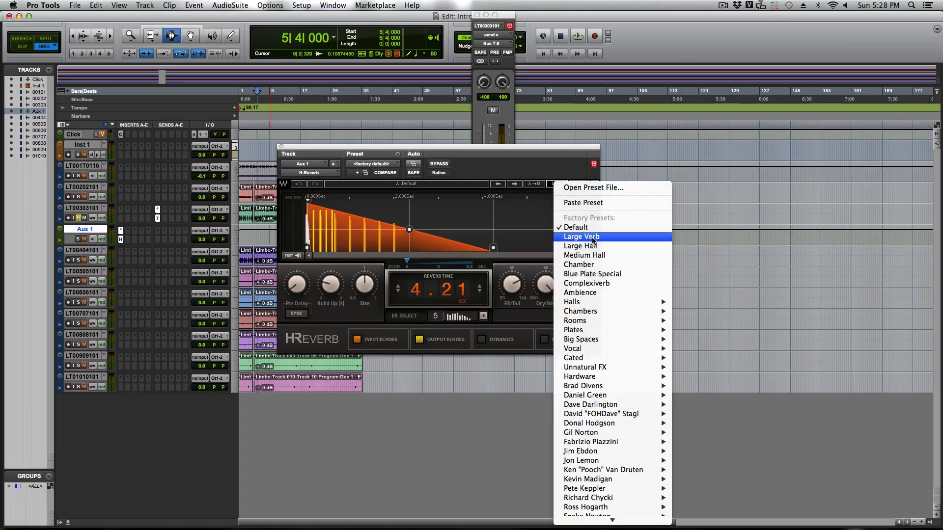
{"action": "mouse_move", "coordinate": [609, 329]}
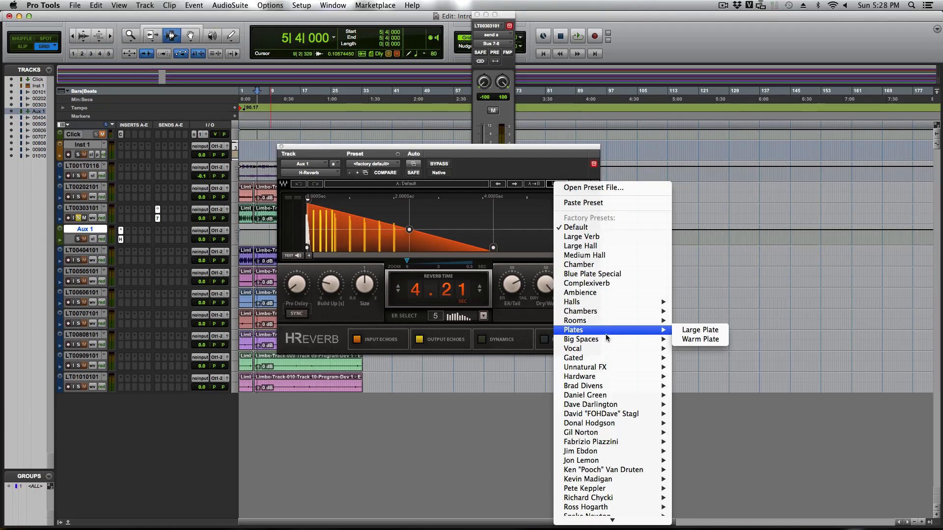
{"action": "mouse_move", "coordinate": [606, 347]}
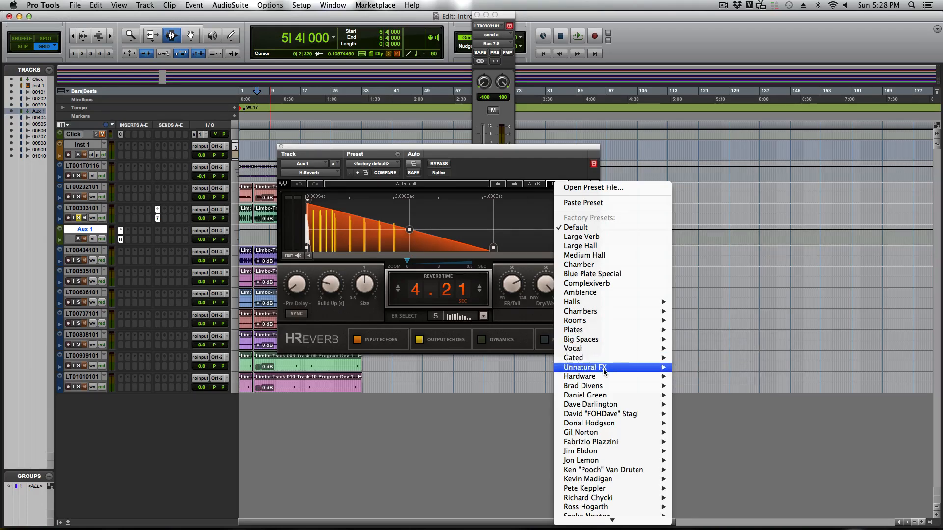
{"action": "mouse_move", "coordinate": [603, 391]}
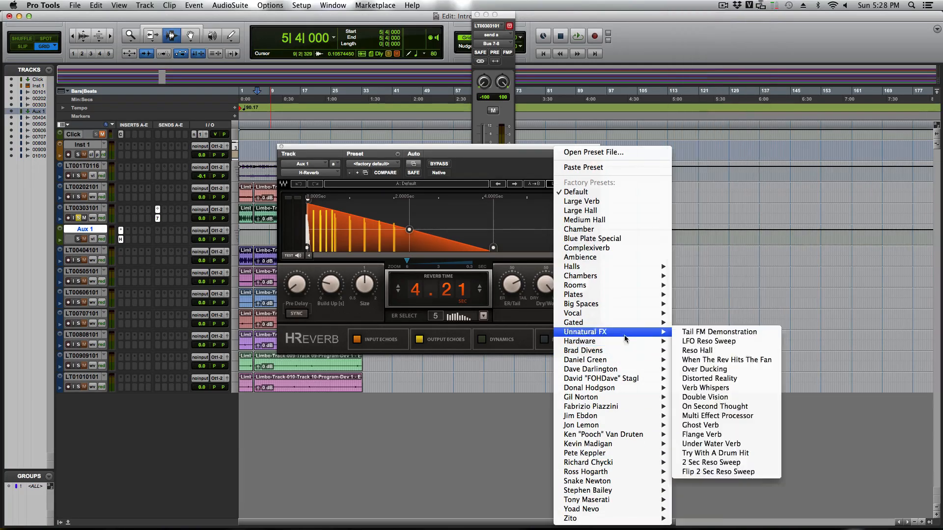
{"action": "left_click", "coordinate": [638, 248]}
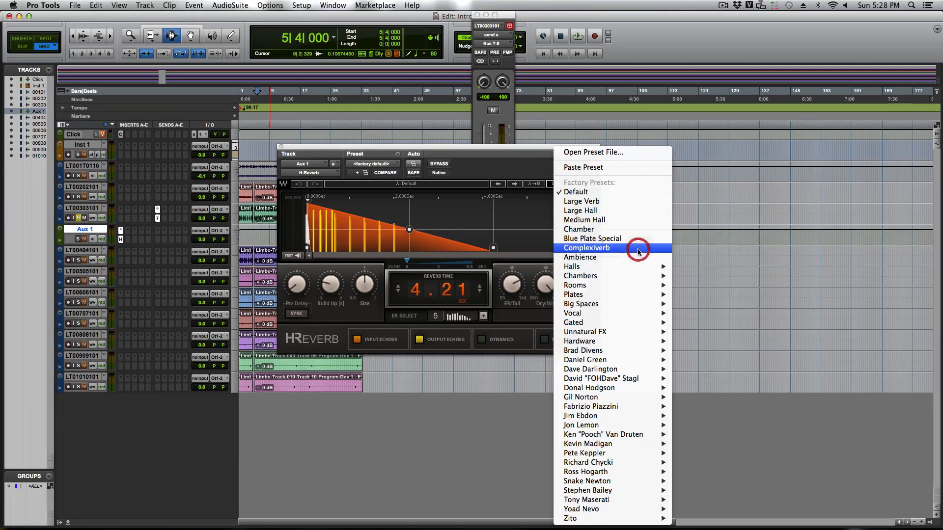
- Start playback and set the input of Aux 1 to Bus 7-8 (Stereo)
{"action": "key", "text": "space"}
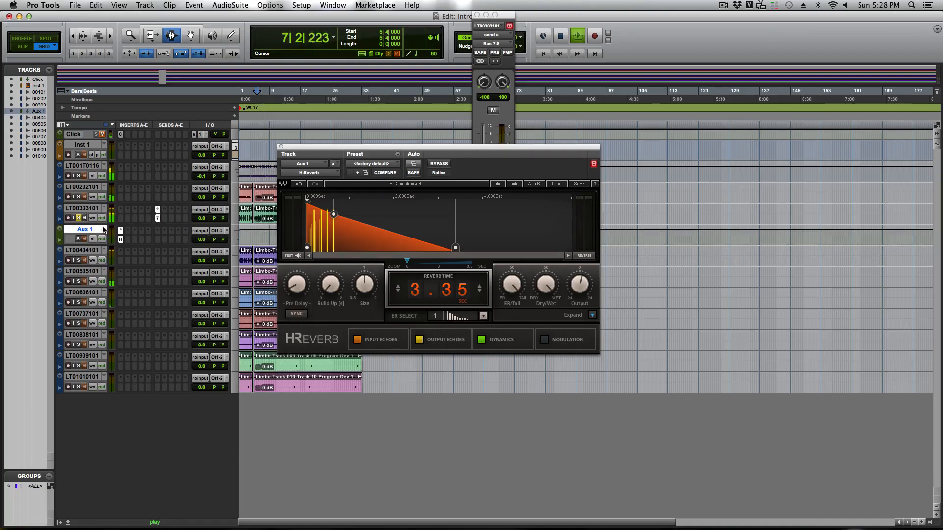
{"action": "left_click", "coordinate": [200, 231]}
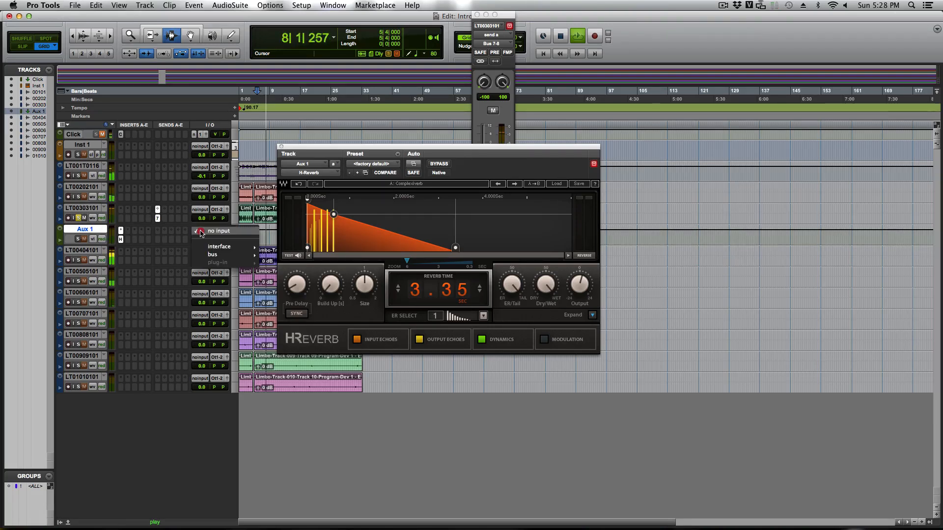
{"action": "mouse_move", "coordinate": [226, 254]}
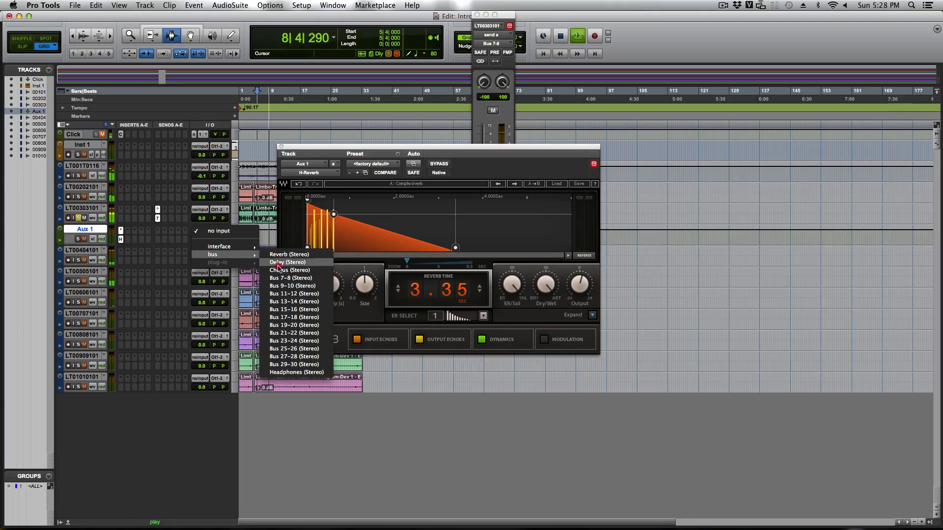
{"action": "left_click", "coordinate": [291, 278]}
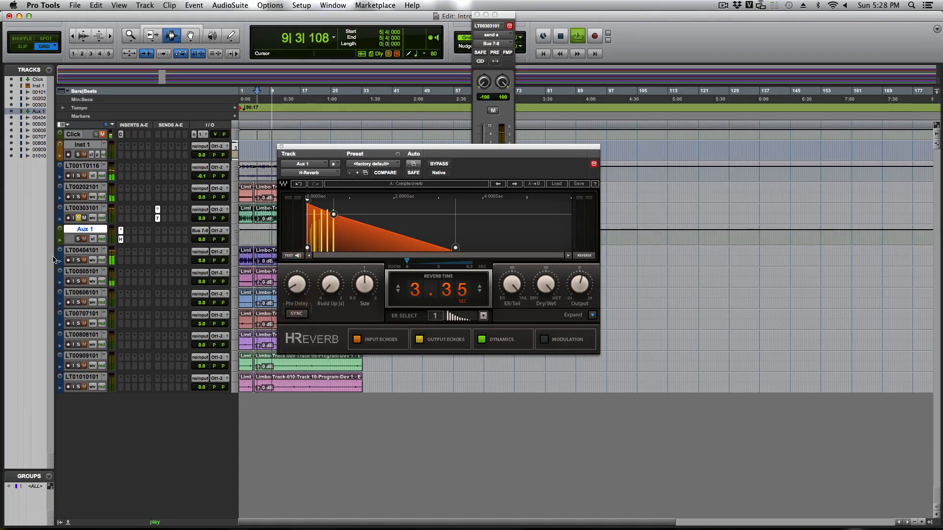
- Raise LT00303101's Bus 7-8 send level to +4.2 during playback, and stop playback
{"action": "left_click", "coordinate": [158, 218]}
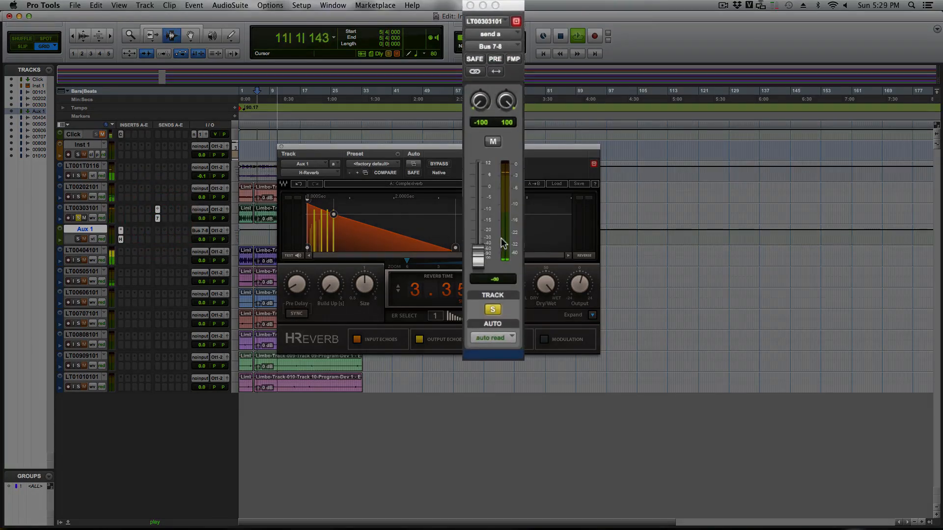
{"action": "left_click_drag", "start_coordinate": [478, 262], "coordinate": [485, 179]}
{"action": "key", "text": "space"}
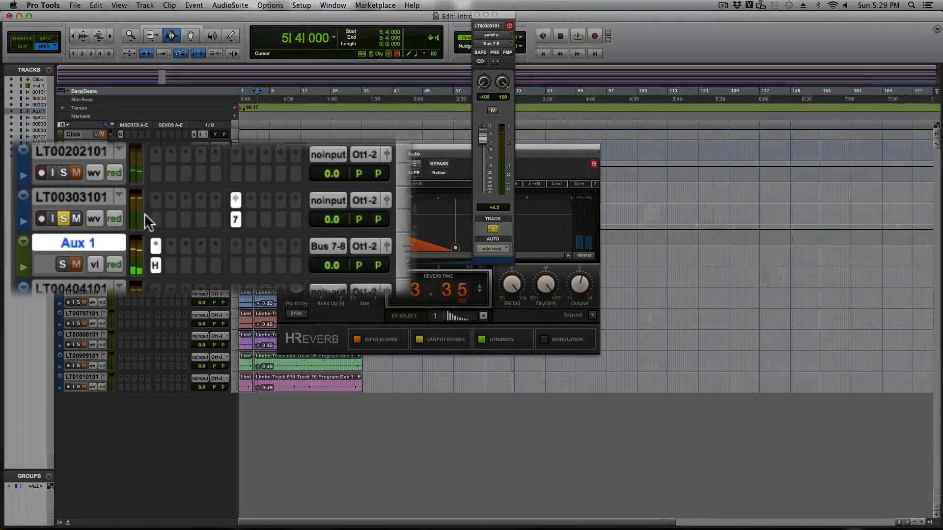
- Unsolo LT00303101, lower its Bus 7-8 send fully to −∞, and audition the full mix
{"action": "left_click", "coordinate": [61, 217]}
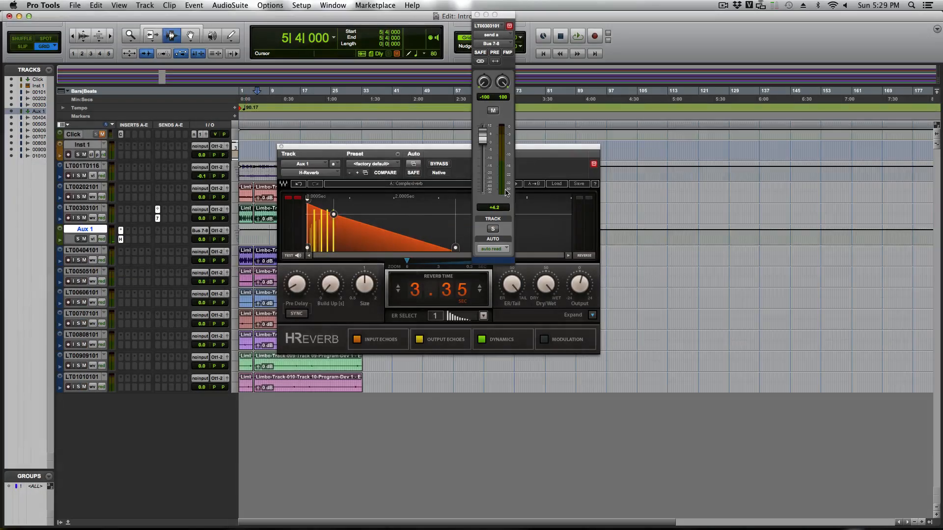
{"action": "left_click_drag", "start_coordinate": [481, 139], "coordinate": [485, 193]}
{"action": "key", "text": "space"}
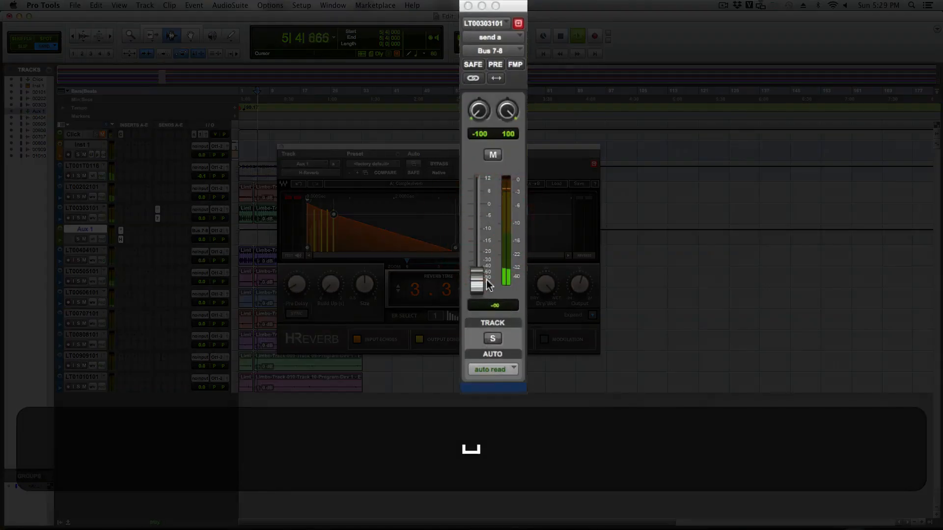
{"action": "left_click", "coordinate": [479, 286]}
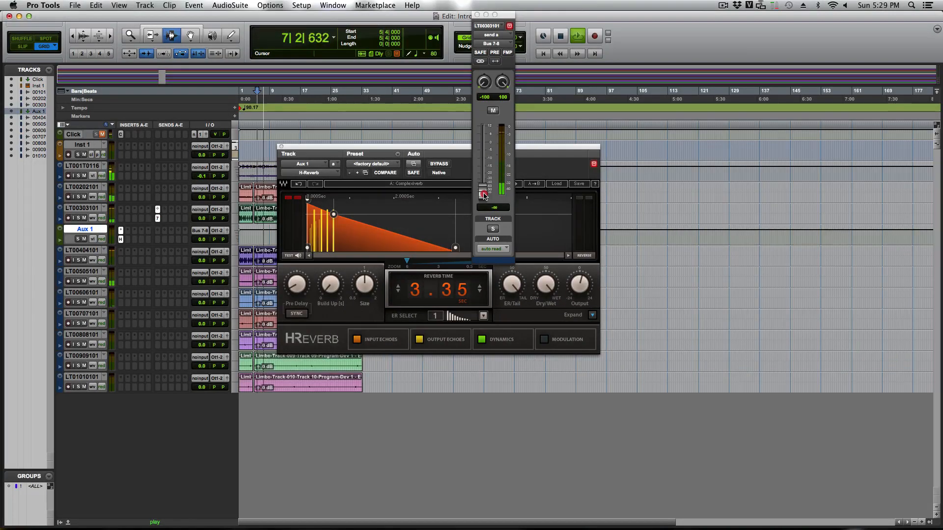
{"action": "key", "text": "space"}
- Move the H-Reverb window clear of the tracks, raise LT00303101's Bus 7-8 send to +12.0, and audition the reverb in playback
{"action": "left_click", "coordinate": [252, 93]}
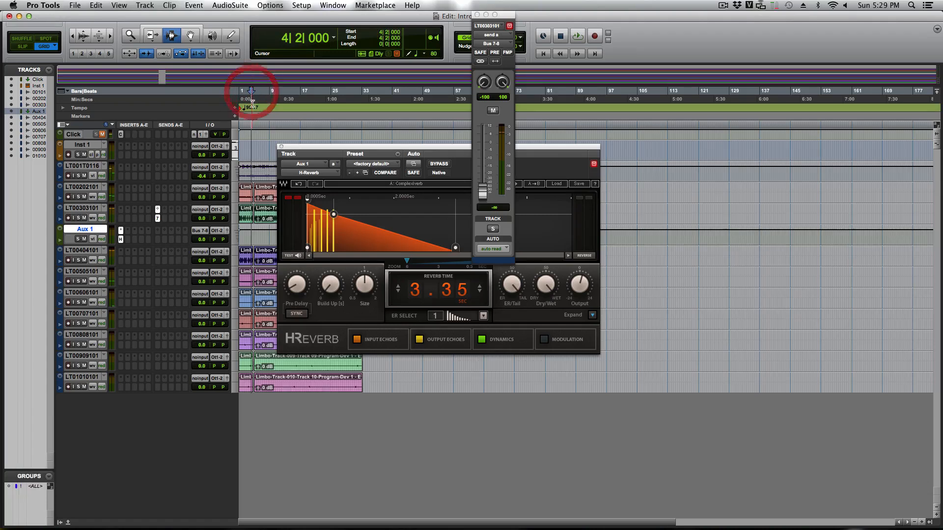
{"action": "scroll", "coordinate": [265, 208], "scroll_direction": "down", "scroll_amount": 2}
{"action": "scroll", "coordinate": [265, 207], "scroll_direction": "up", "scroll_amount": 4}
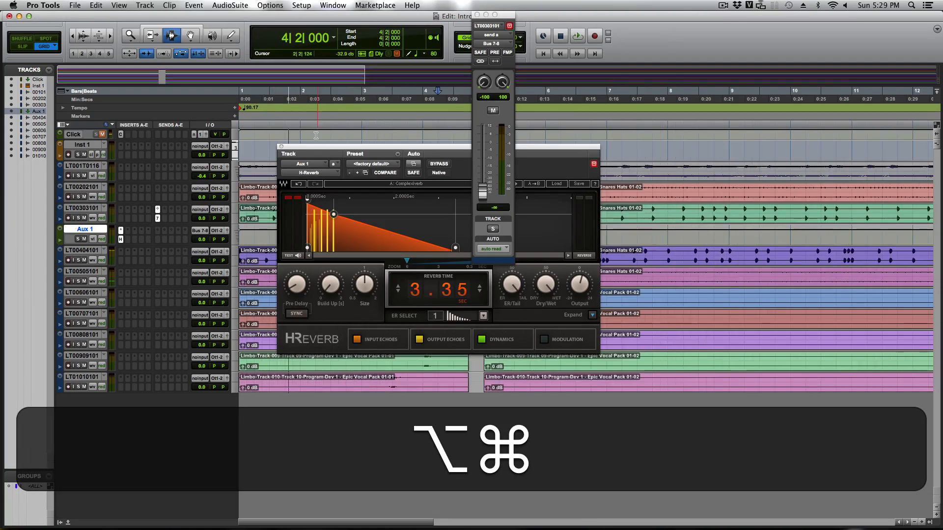
{"action": "left_click_drag", "start_coordinate": [308, 145], "coordinate": [735, 313]}
{"action": "key", "text": "space"}
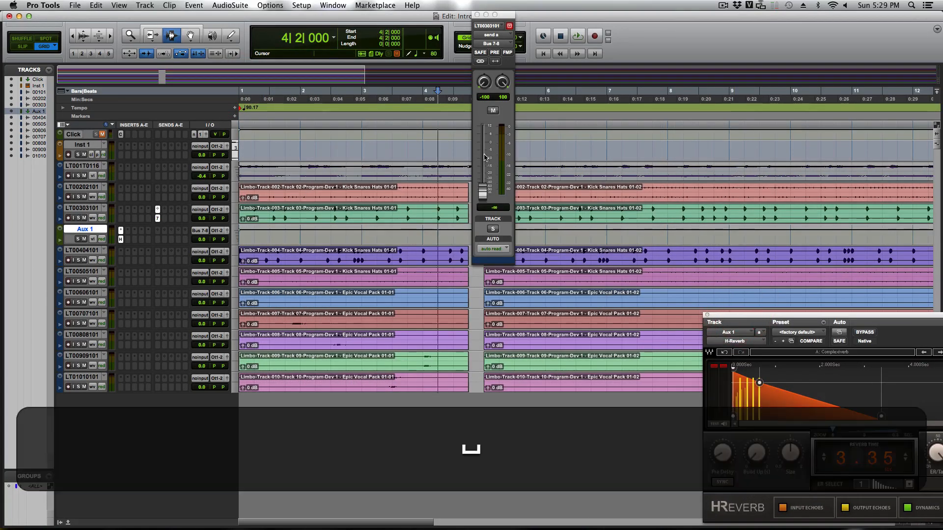
{"action": "left_click_drag", "start_coordinate": [483, 197], "coordinate": [483, 149]}
{"action": "key", "text": "space"}
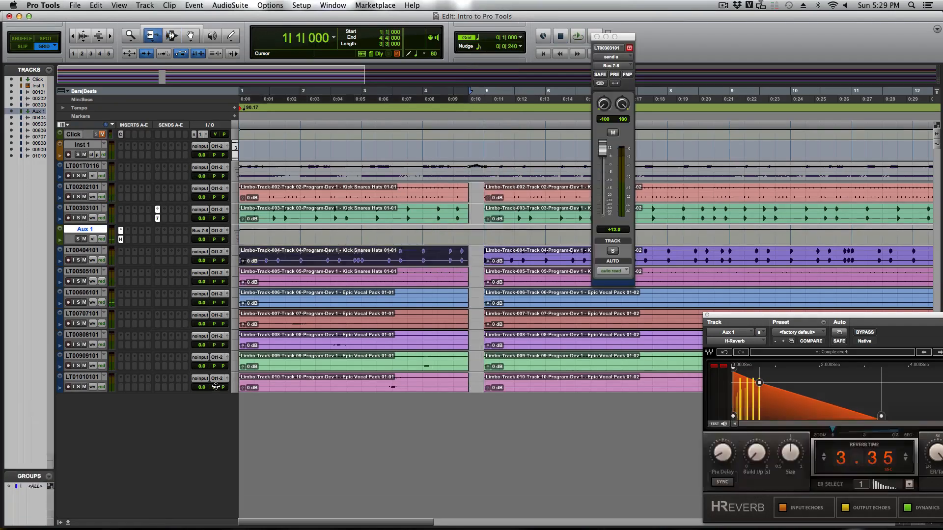
{"action": "key", "text": "space"}
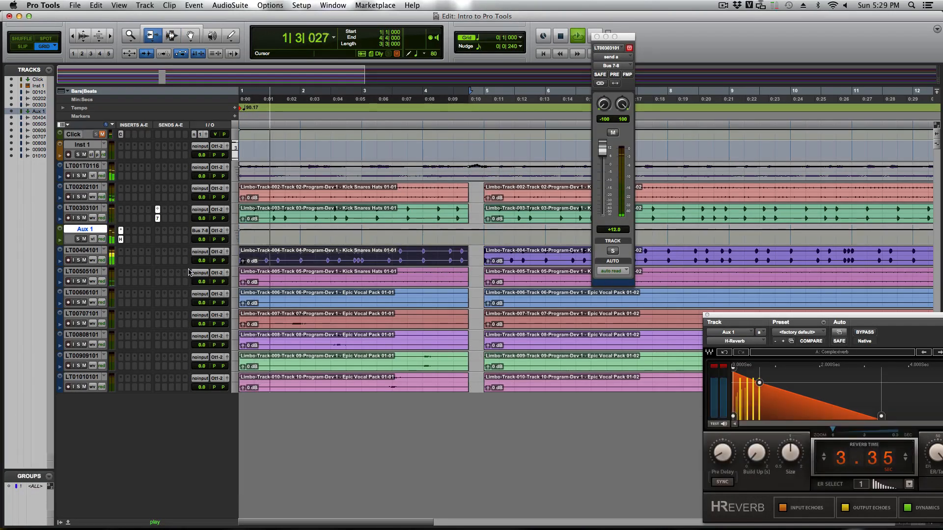
{"action": "key", "text": "space"}
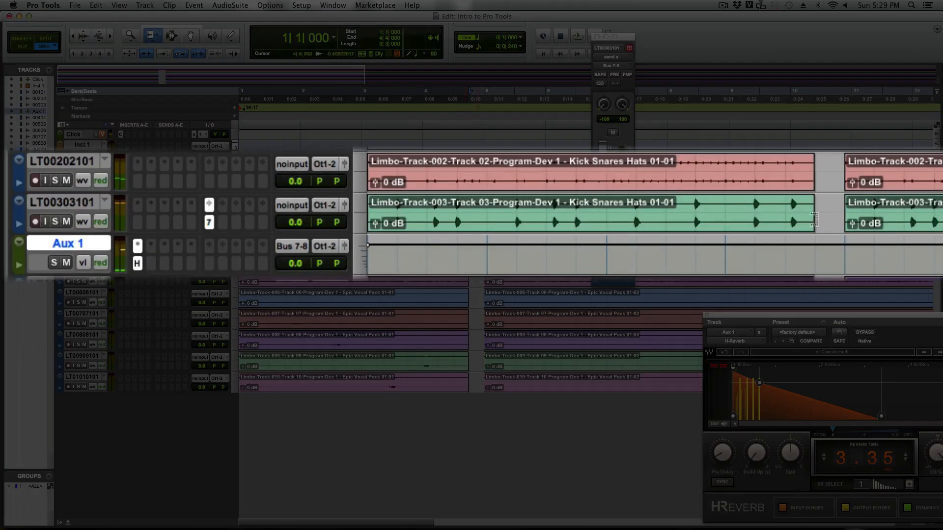
- Extend the first clip on LT00303101 to bar 5, and trim its end back to 4|4|480 using a 1/8 note grid
{"action": "left_click_drag", "start_coordinate": [814, 220], "coordinate": [845, 219]}
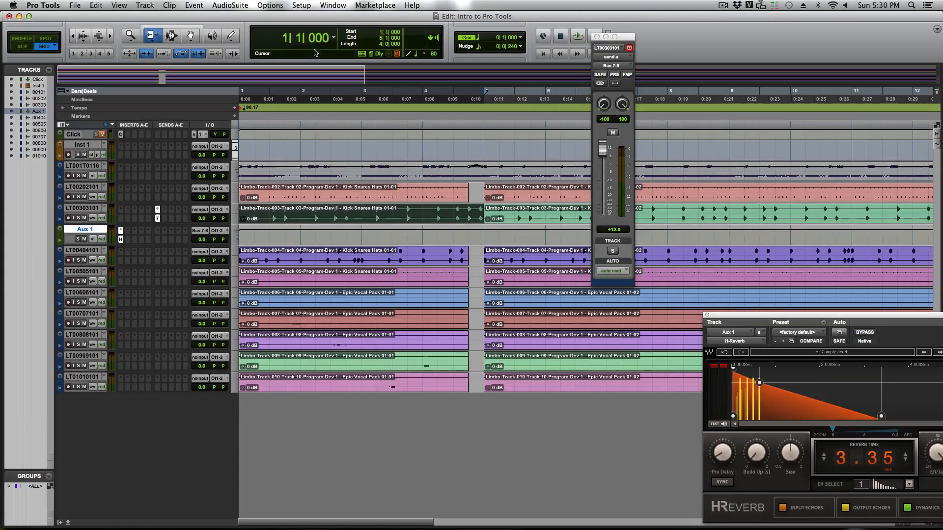
{"action": "left_click", "coordinate": [475, 39]}
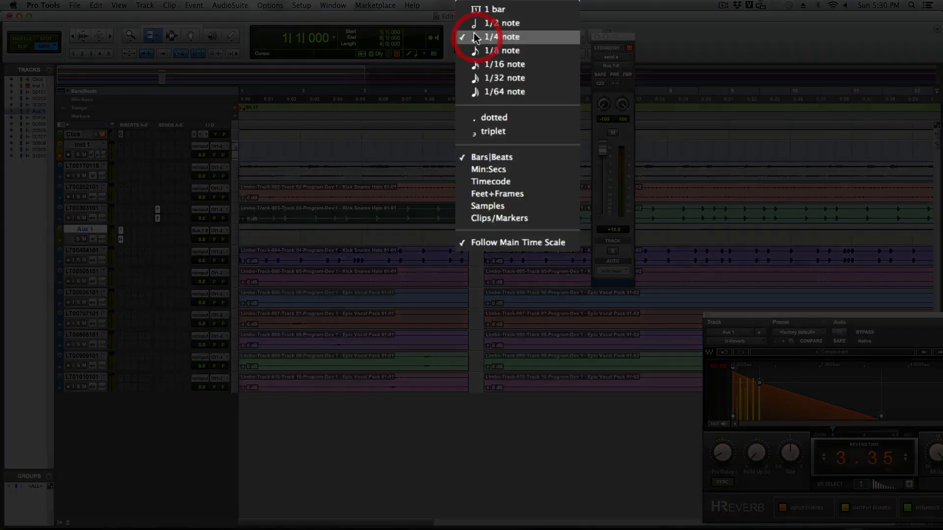
{"action": "left_click", "coordinate": [494, 50]}
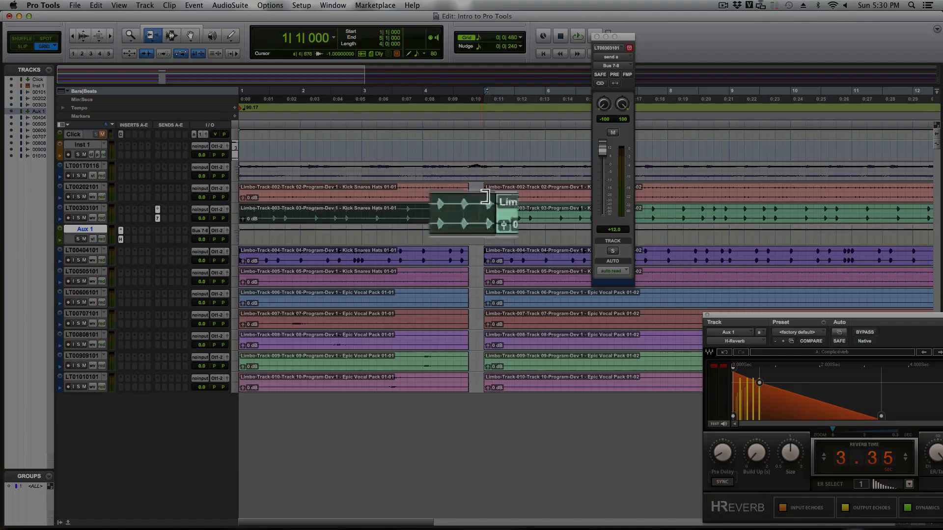
{"action": "left_click_drag", "start_coordinate": [479, 214], "coordinate": [474, 218]}
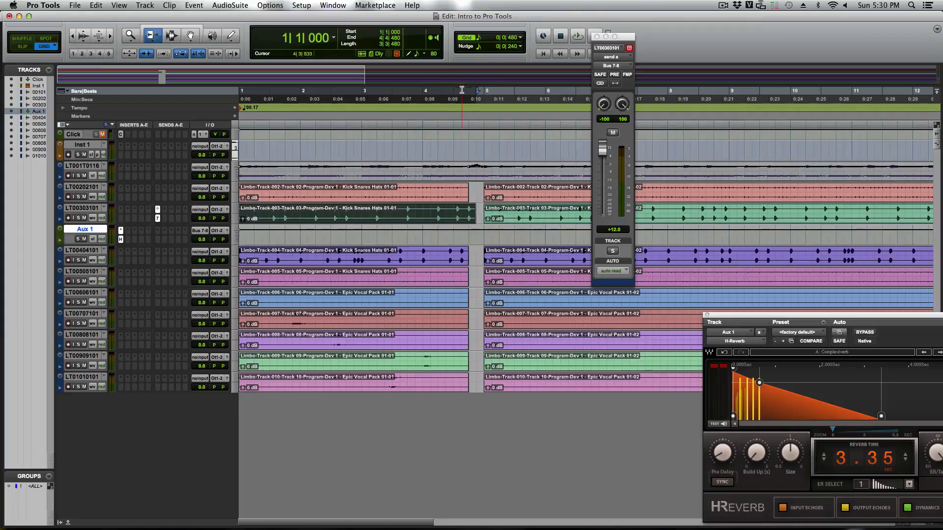
- Play from 4|2|480, lower LT00303101's Bus 7-8 send fully to −∞ during playback, and audition the passage again
{"action": "left_click", "coordinate": [462, 90]}
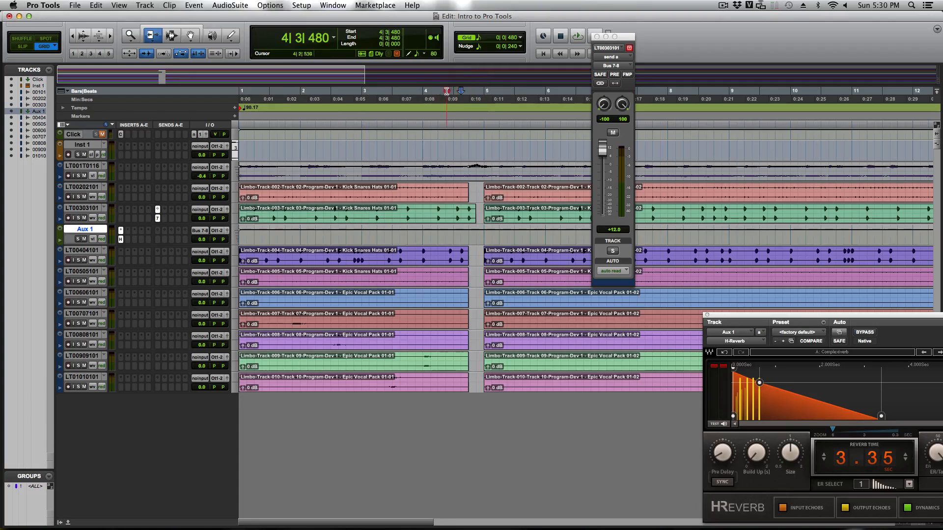
{"action": "left_click", "coordinate": [447, 90]}
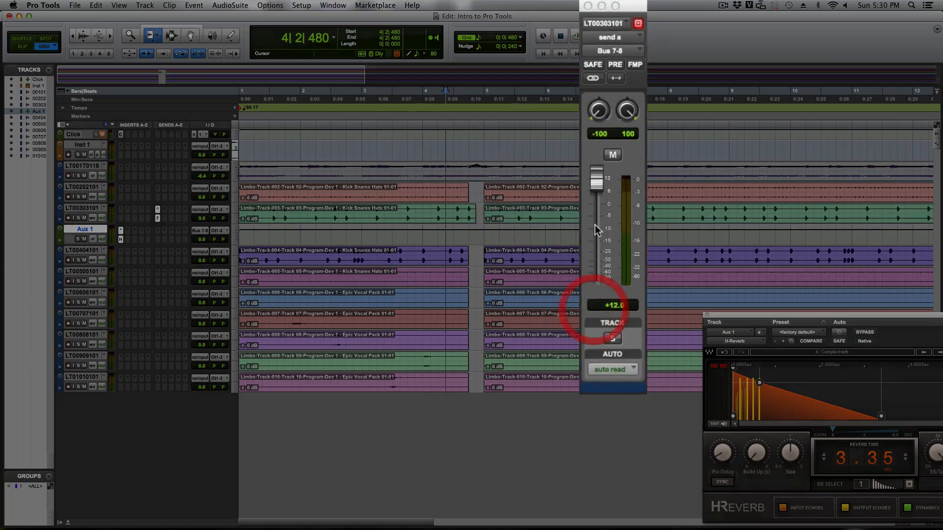
{"action": "key", "text": "space"}
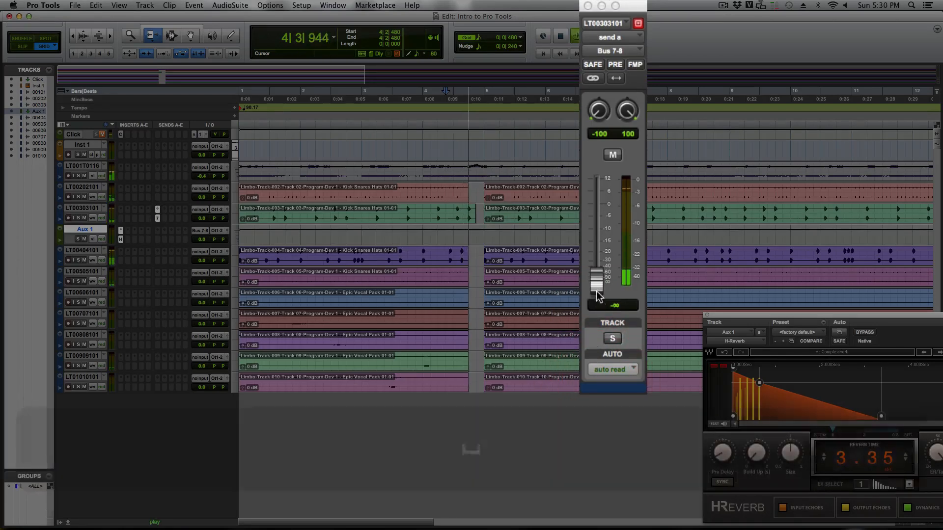
{"action": "key", "text": "space"}
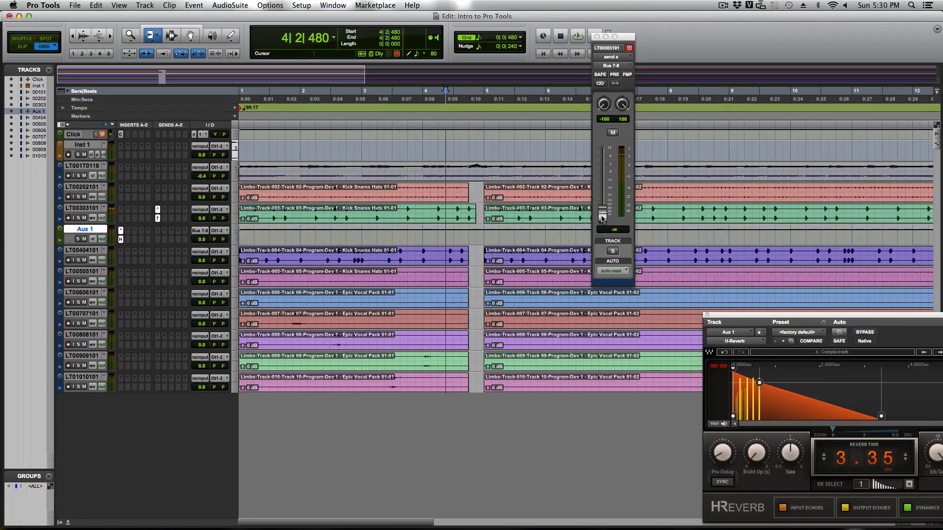
{"action": "key", "text": "space"}
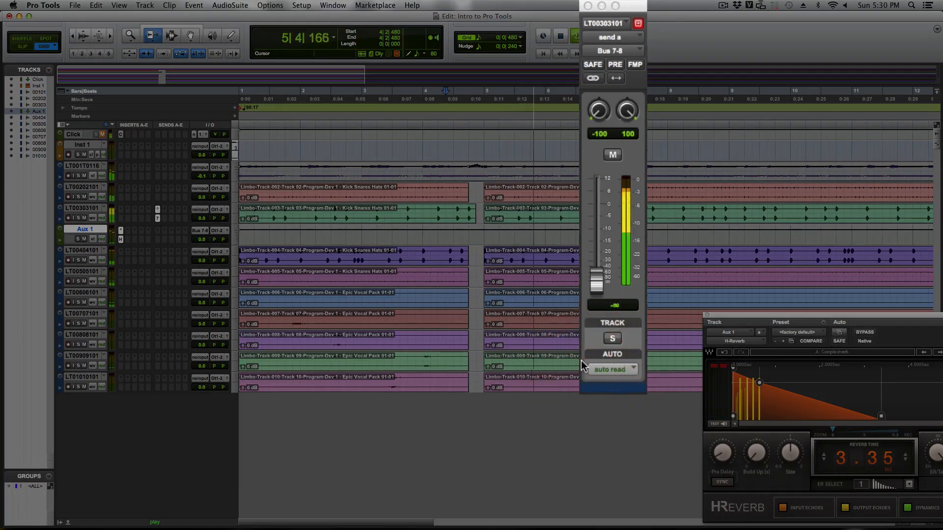
{"action": "key", "text": "space"}
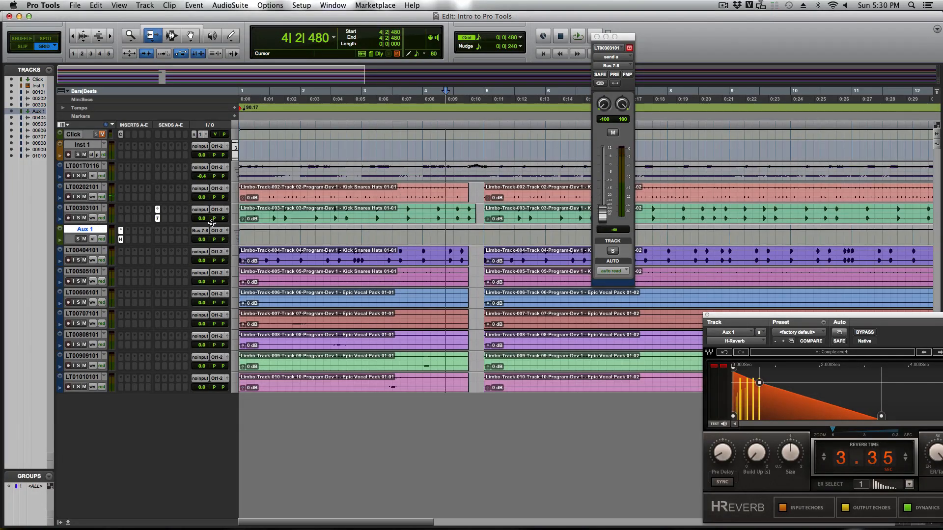
- Enlarge the LT00303101 track's height and set its automation mode to touch
{"action": "left_click_drag", "start_coordinate": [88, 224], "coordinate": [89, 242]}
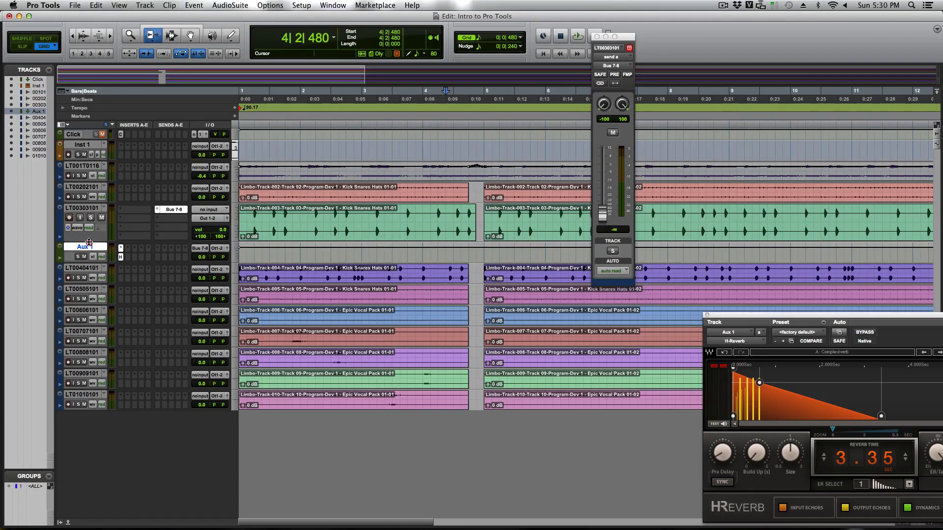
{"action": "left_click", "coordinate": [89, 228]}
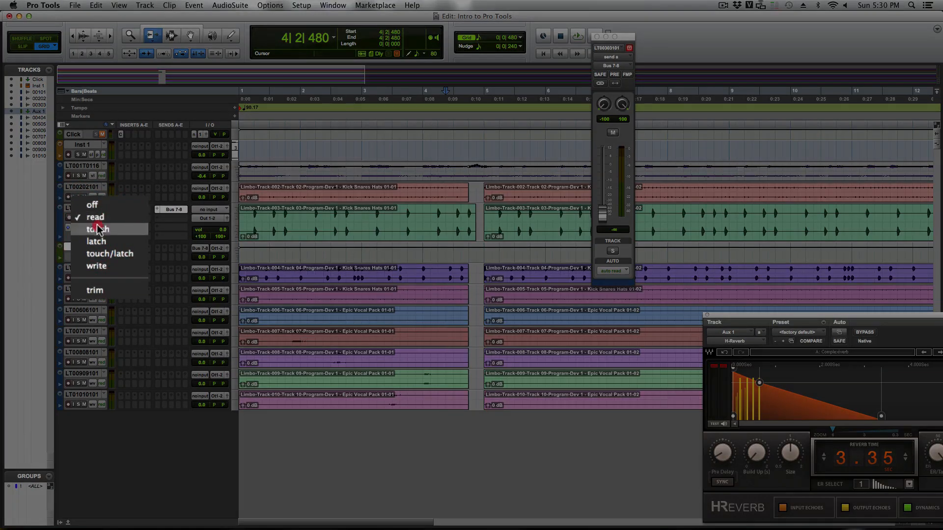
{"action": "left_click", "coordinate": [99, 229]}
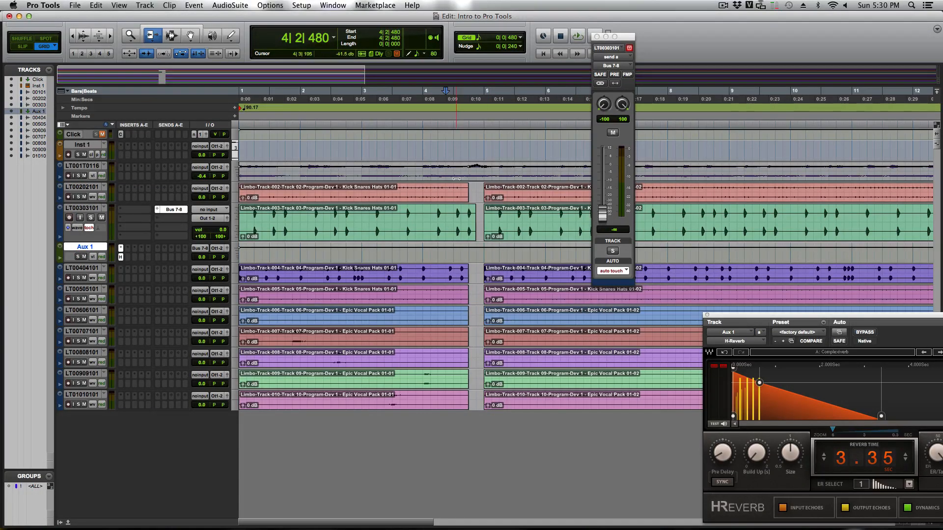
- Play from 3|3|480 and record a Bus 7-8 send automation move on LT00303101, raising the level and returning it to −∞
{"action": "left_click", "coordinate": [400, 104]}
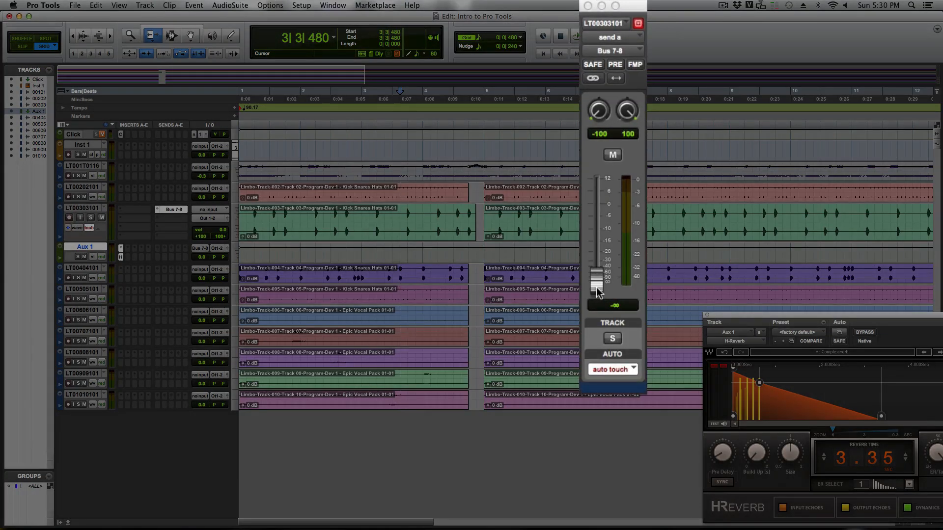
{"action": "key", "text": "space"}
{"action": "left_click_drag", "start_coordinate": [598, 293], "coordinate": [597, 201]}
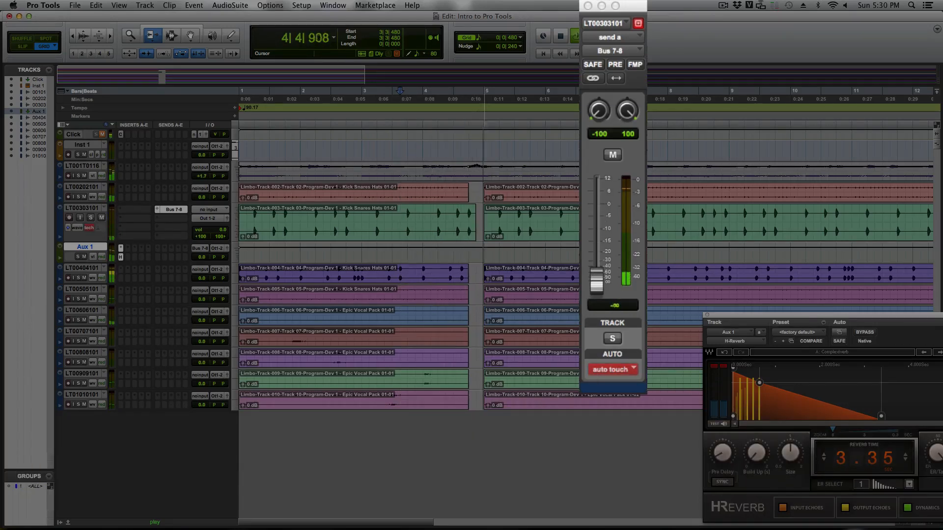
{"action": "key", "text": "space"}
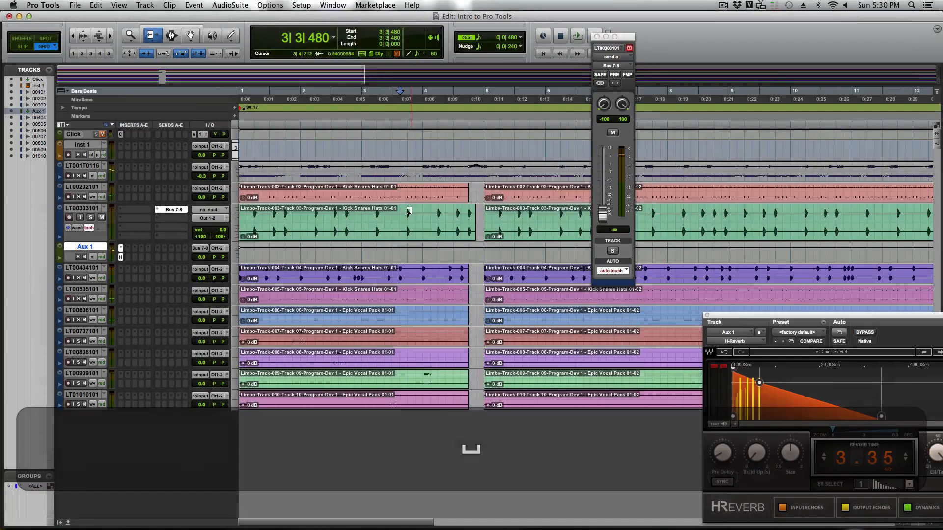
- Set LT00303101's automation mode to read and play back the recorded send automation from 3|3|480
{"action": "left_click", "coordinate": [81, 228]}
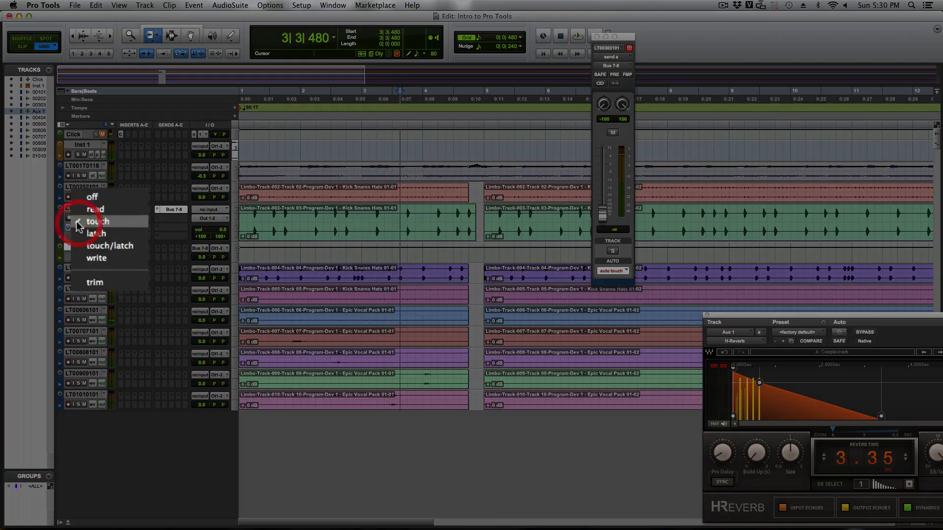
{"action": "left_click", "coordinate": [95, 209]}
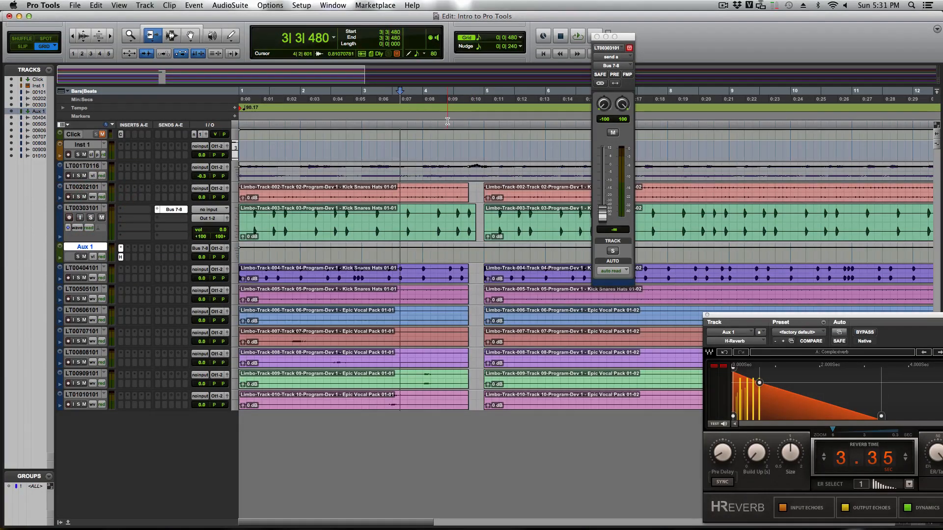
{"action": "key", "text": "space"}
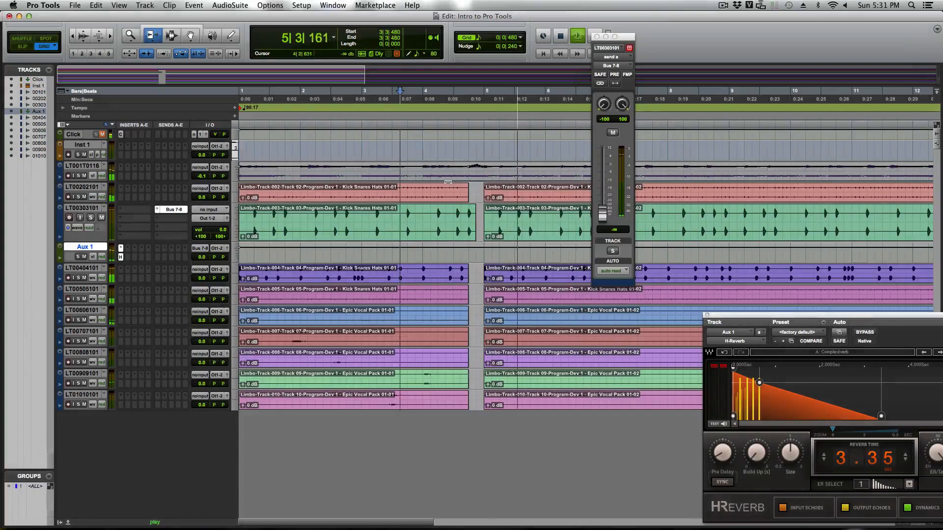
{"action": "key", "text": "space"}
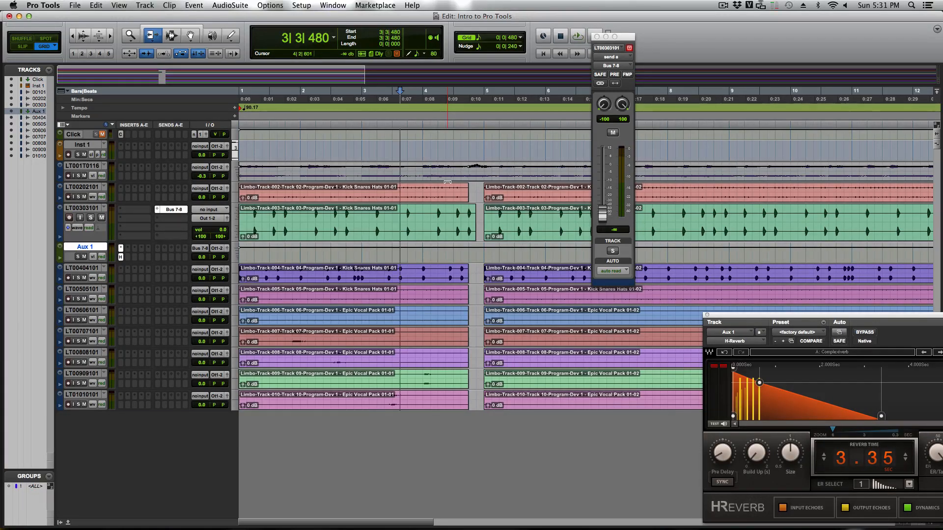
- Close LT00303101's send window and shrink the track back to its small height
{"action": "left_click", "coordinate": [597, 37]}
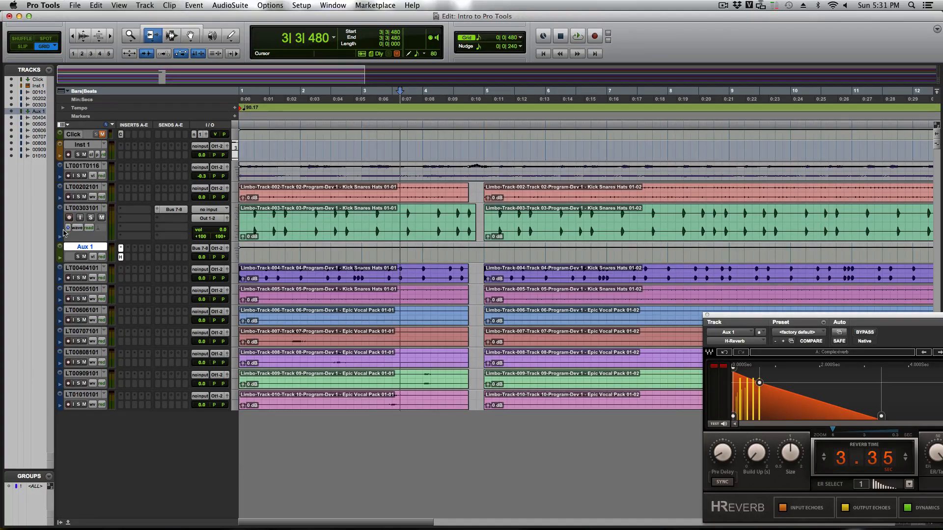
{"action": "left_click_drag", "start_coordinate": [74, 240], "coordinate": [77, 224]}
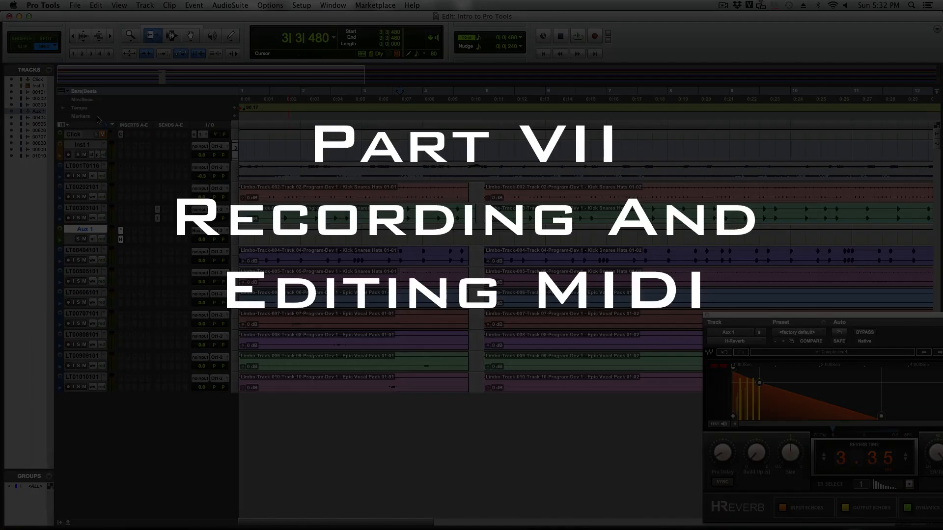
- Insert the multichannel instrument plug-in Mini Grand (stereo) on Inst 1 and move its window to show the whole interface
{"action": "left_click", "coordinate": [89, 145]}
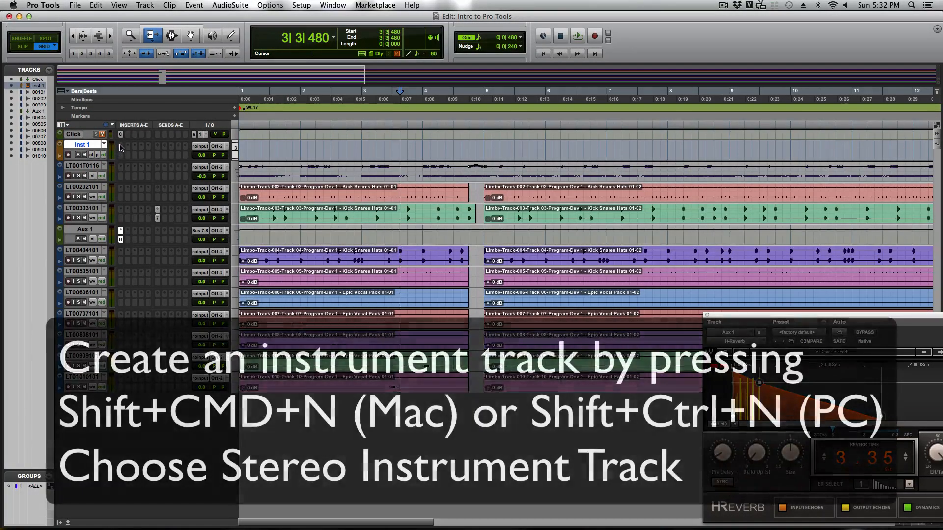
{"action": "left_click", "coordinate": [121, 146]}
{"action": "mouse_move", "coordinate": [165, 168]}
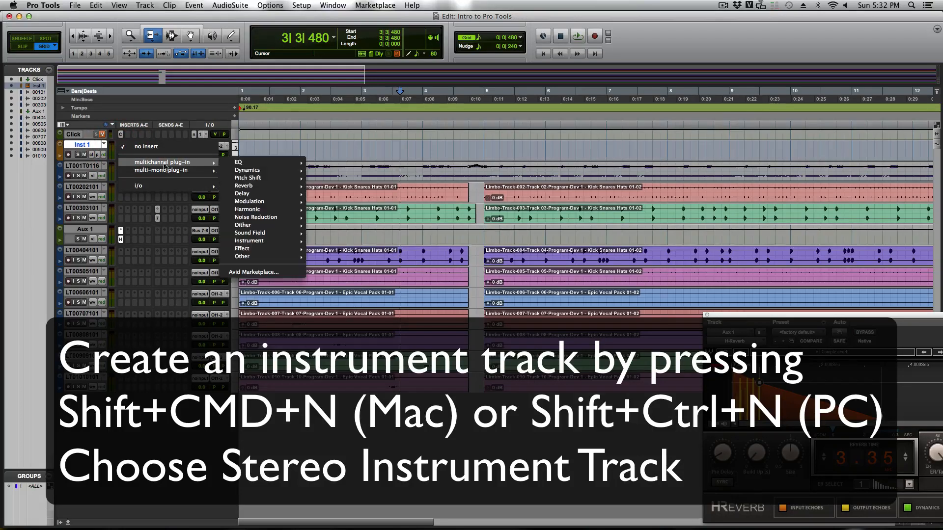
{"action": "mouse_move", "coordinate": [260, 241]}
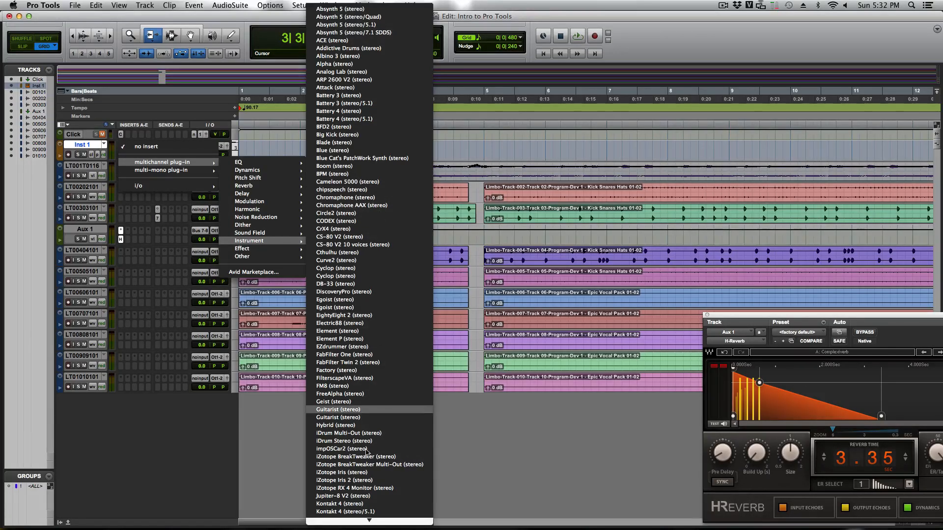
{"action": "scroll", "coordinate": [366, 452], "scroll_direction": "down", "scroll_amount": 5}
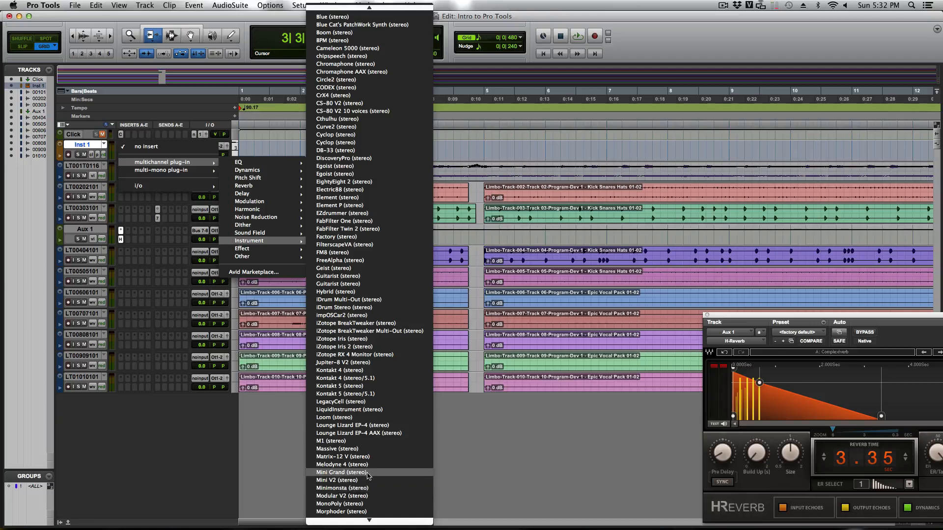
{"action": "scroll", "coordinate": [369, 466], "scroll_direction": "down", "scroll_amount": 3}
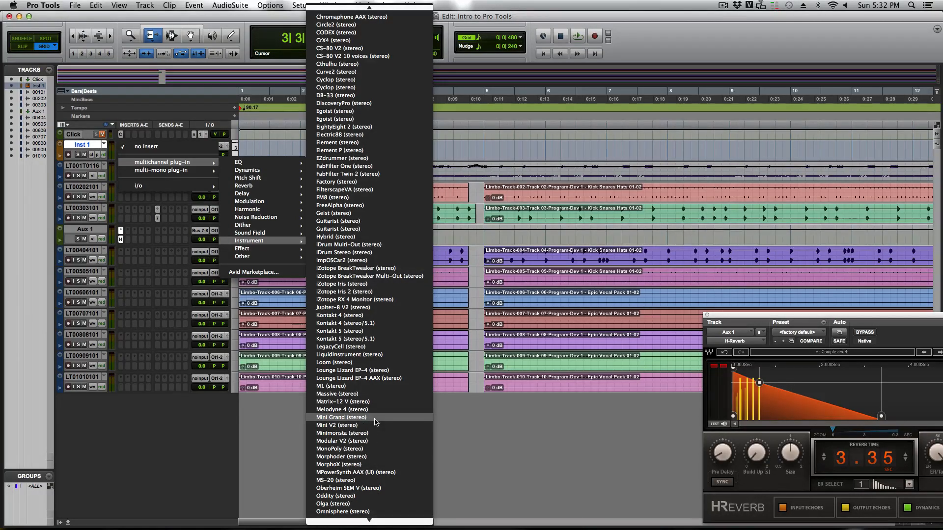
{"action": "left_click", "coordinate": [375, 419]}
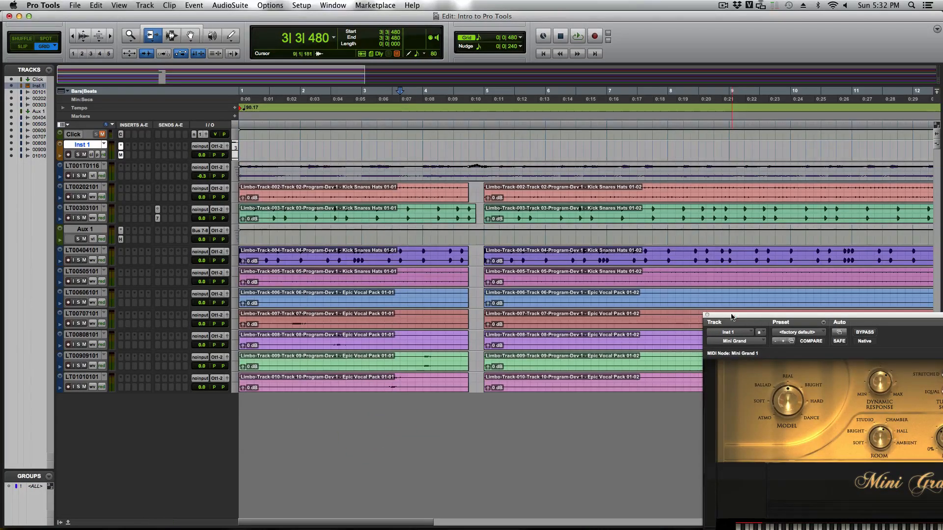
{"action": "left_click_drag", "start_coordinate": [731, 317], "coordinate": [309, 133]}
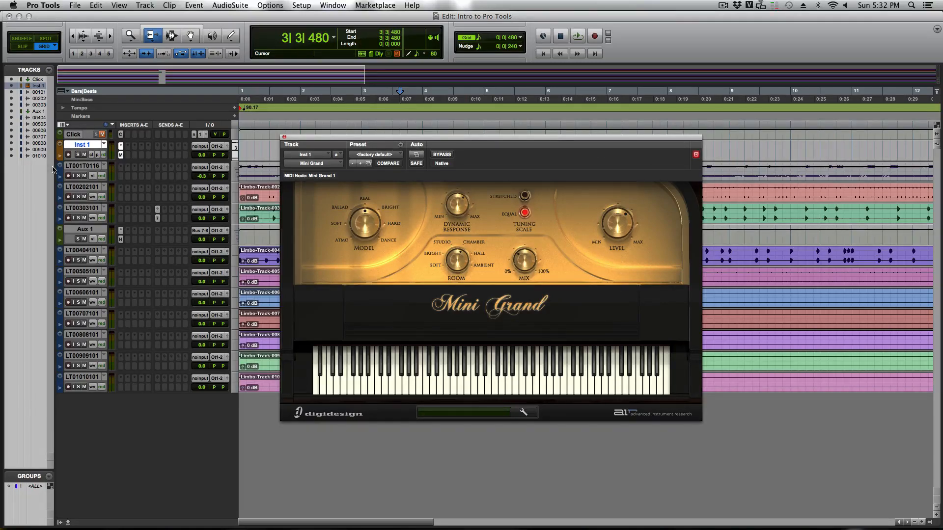
- Record-enable and enlarge the Inst 1 track, with the playback position returned to the session start
{"action": "left_click", "coordinate": [68, 155]}
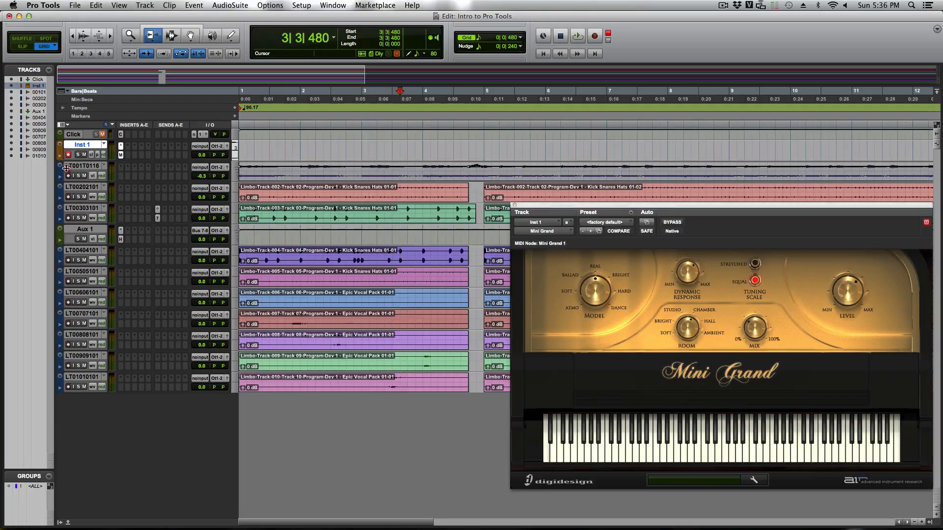
{"action": "left_click_drag", "start_coordinate": [69, 159], "coordinate": [68, 225]}
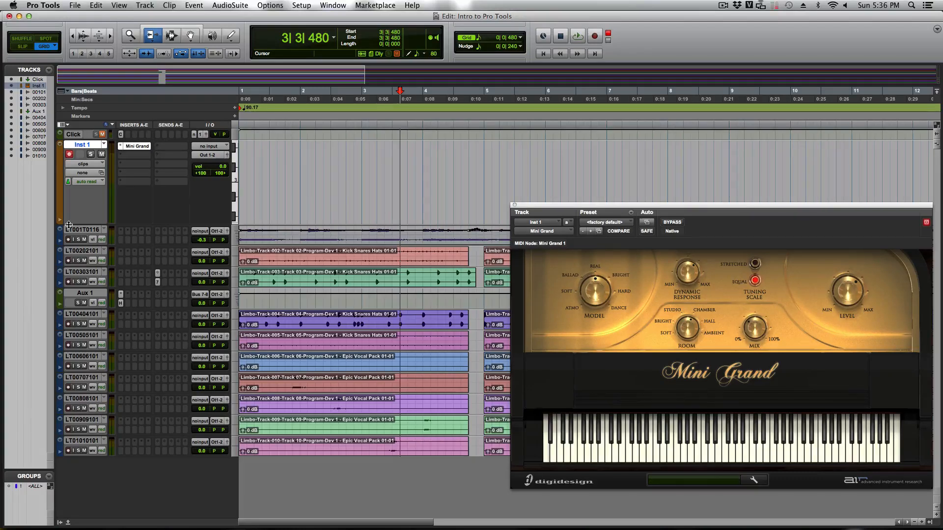
{"action": "key", "text": "Return"}
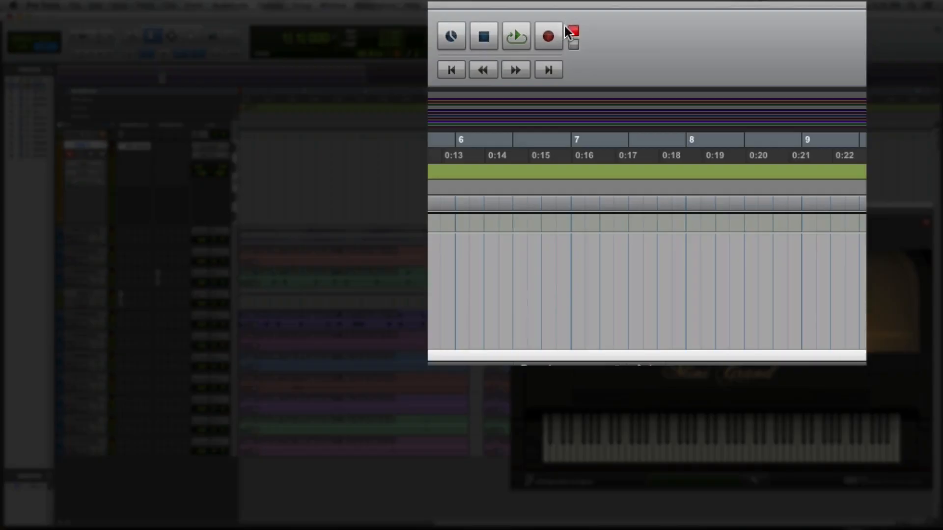
- Switch the transport to its expanded view and show all of its controls, including the MIDI and synchronization sections
{"action": "right_click", "coordinate": [588, 28]}
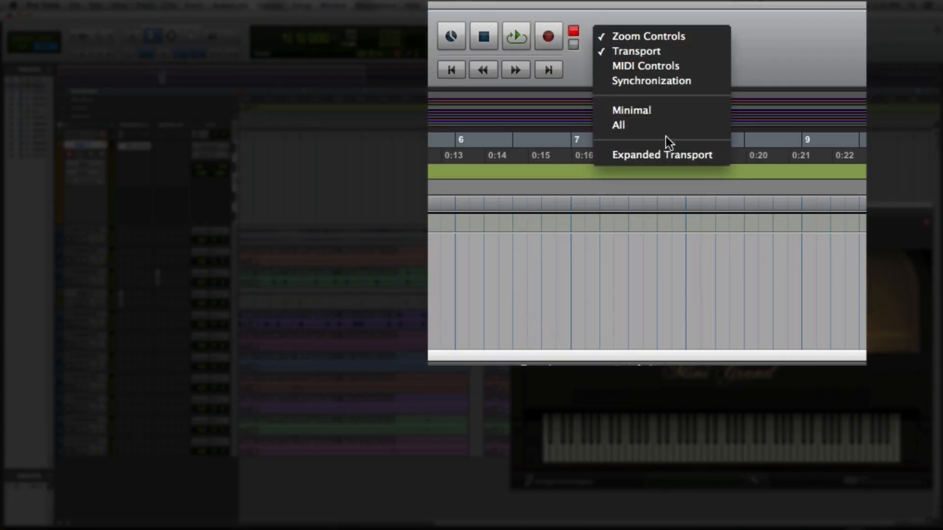
{"action": "left_click", "coordinate": [668, 157]}
{"action": "right_click", "coordinate": [680, 44]}
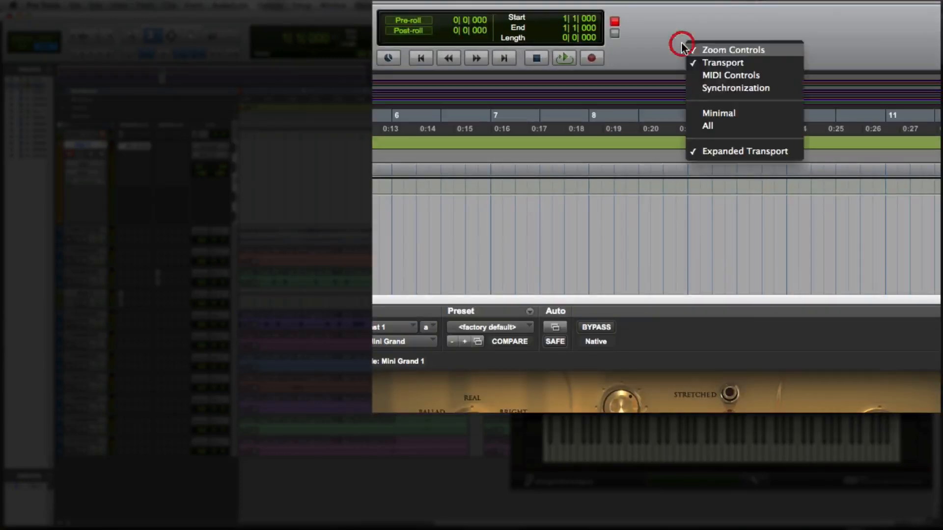
{"action": "left_click", "coordinate": [708, 126]}
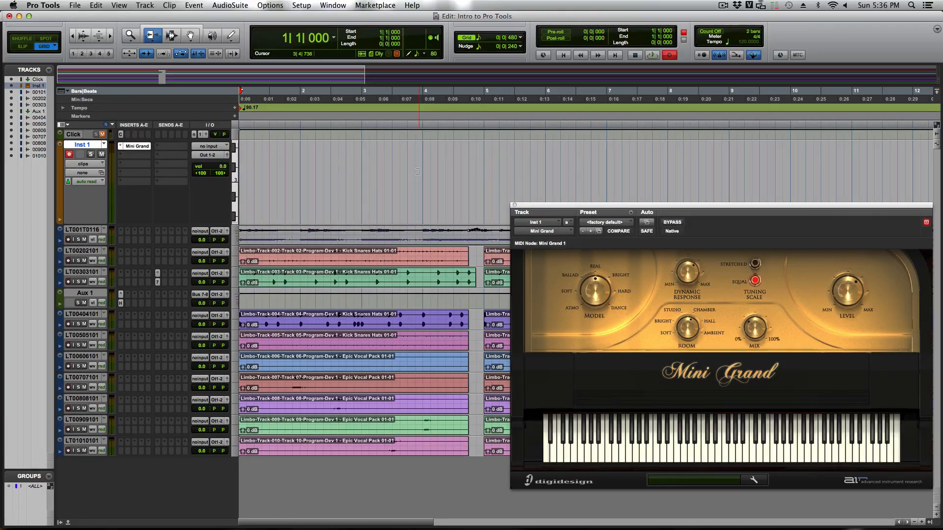
- Start recording on Inst 1 from 1|1|000 to hear the count-off, and stop
{"action": "key", "text": "space"}
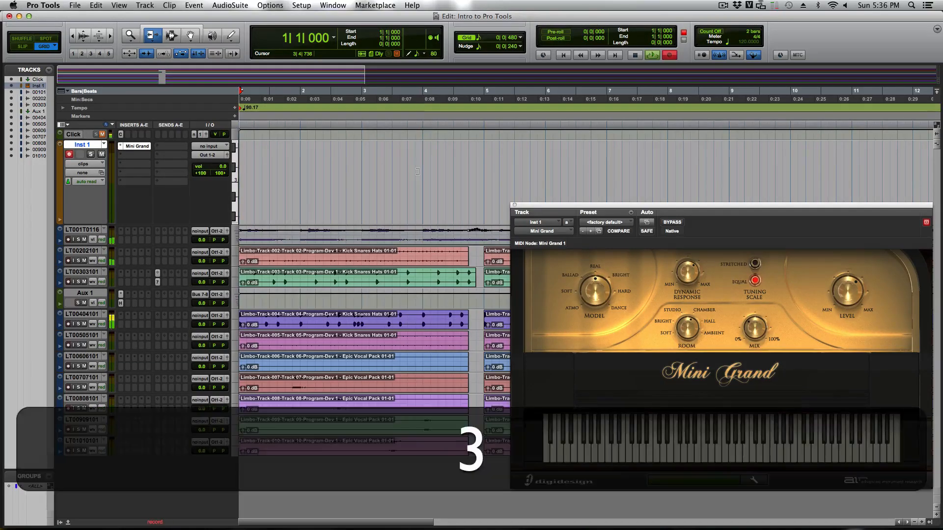
{"action": "key", "text": "space"}
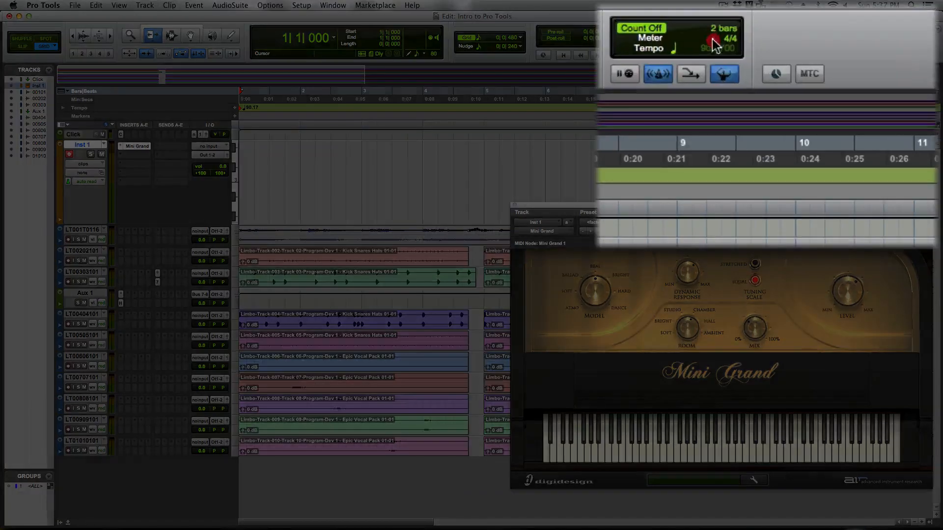
- Set the count-off length to 1 bar in the Click/Countoff Options
{"action": "double_click", "coordinate": [749, 32]}
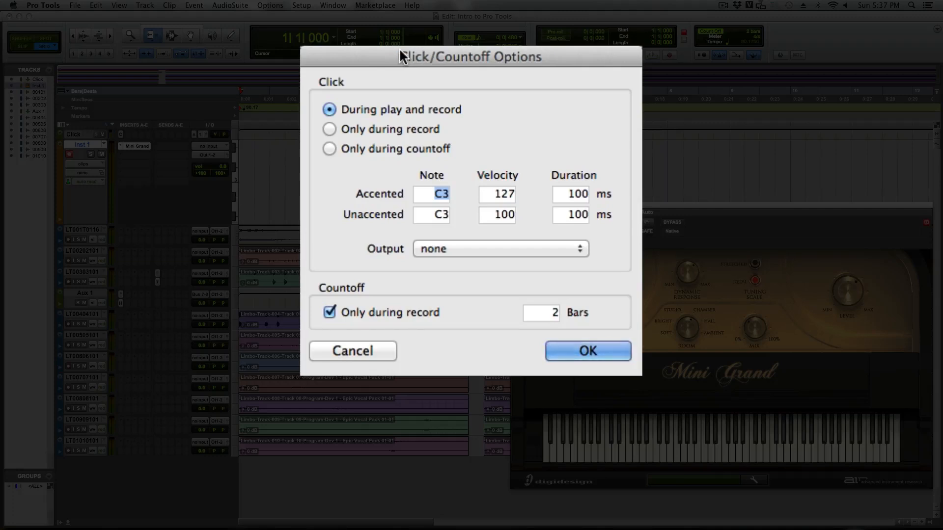
{"action": "left_click", "coordinate": [558, 312]}
{"action": "double_click", "coordinate": [550, 315]}
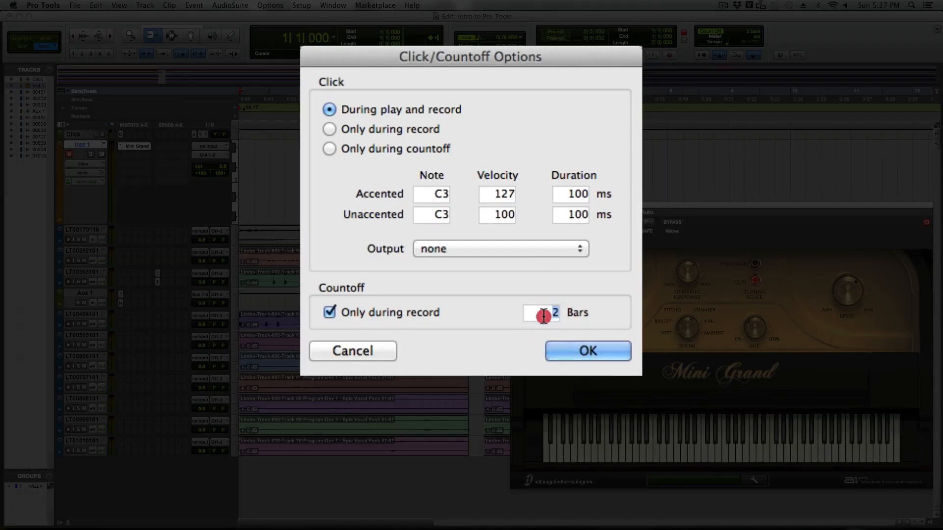
{"action": "type", "text": "1"}
{"action": "key", "text": "Return"}
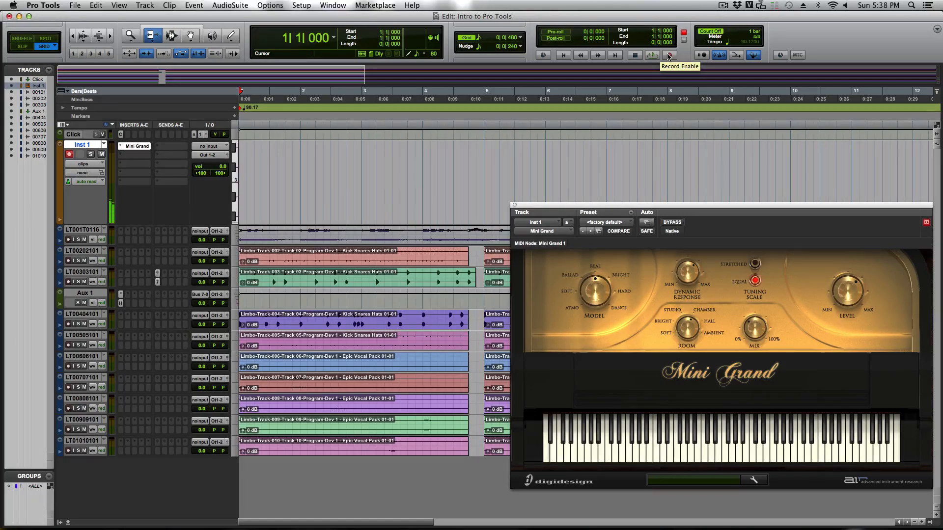
- Record a short MIDI melody on Inst 1 from 1|1|000 and close the Mini Grand window
{"action": "key", "text": "3"}
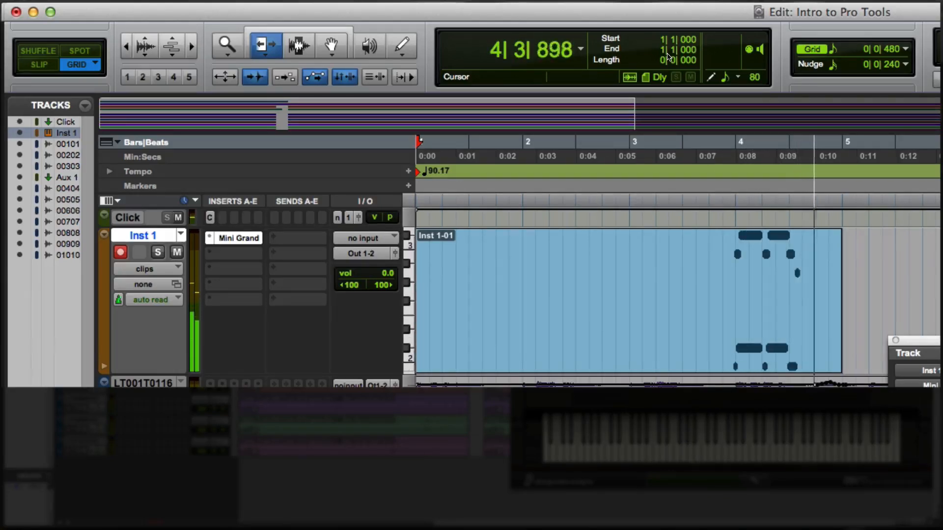
{"action": "key", "text": "space"}
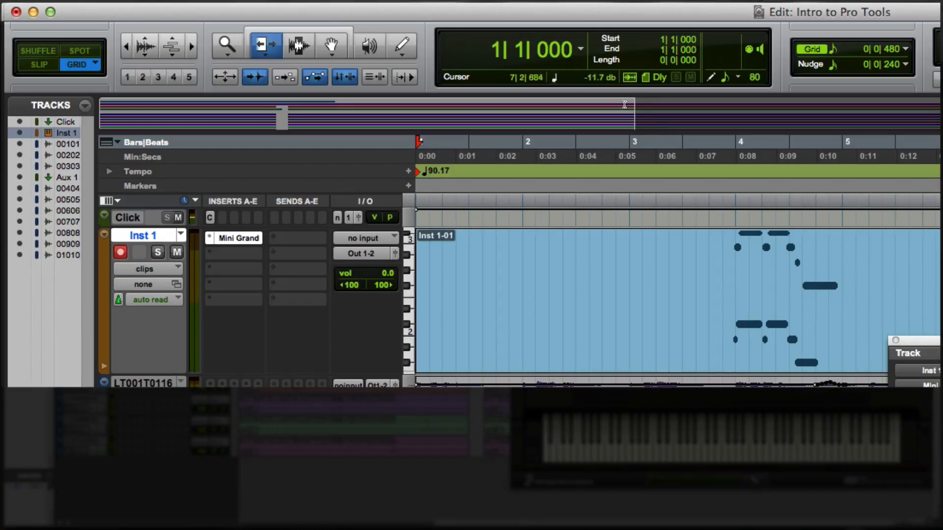
{"action": "left_click", "coordinate": [896, 340]}
{"action": "left_click", "coordinate": [882, 321]}
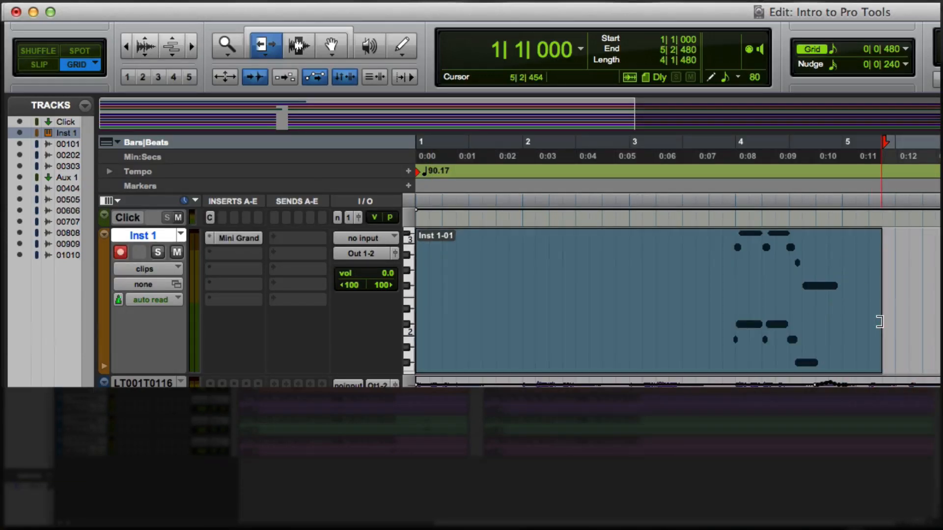
- Open the recorded Inst 1 clip in the MIDI Editor with the Grabber tool and bring its notes around bar 4 into view
{"action": "left_click", "coordinate": [331, 46]}
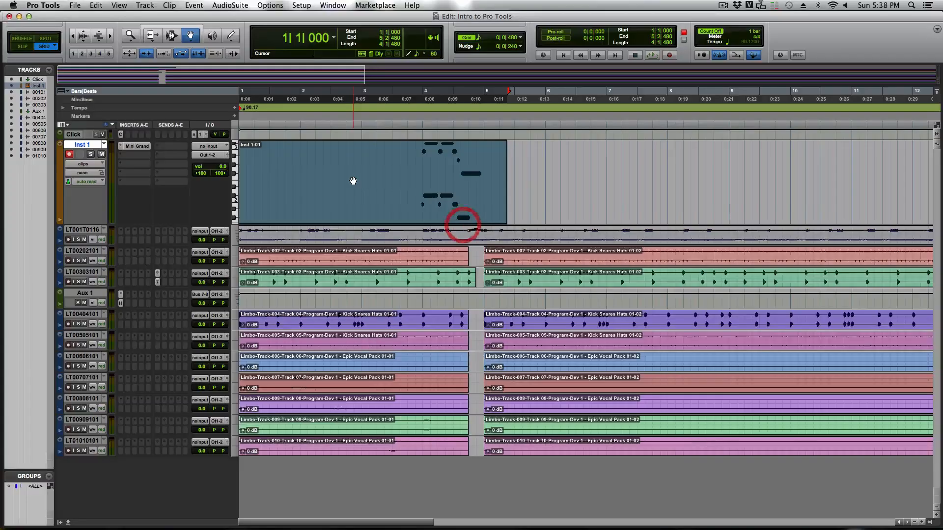
{"action": "double_click", "coordinate": [614, 297]}
{"action": "scroll", "coordinate": [480, 280], "scroll_direction": "up", "scroll_amount": 3}
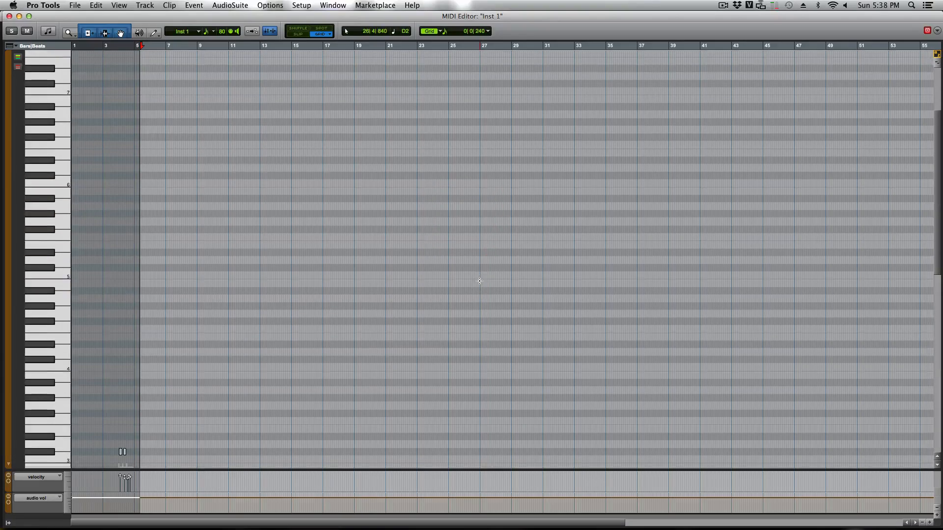
{"action": "scroll", "coordinate": [479, 281], "scroll_direction": "down", "scroll_amount": 6}
{"action": "scroll", "coordinate": [480, 281], "scroll_direction": "up", "scroll_amount": 2}
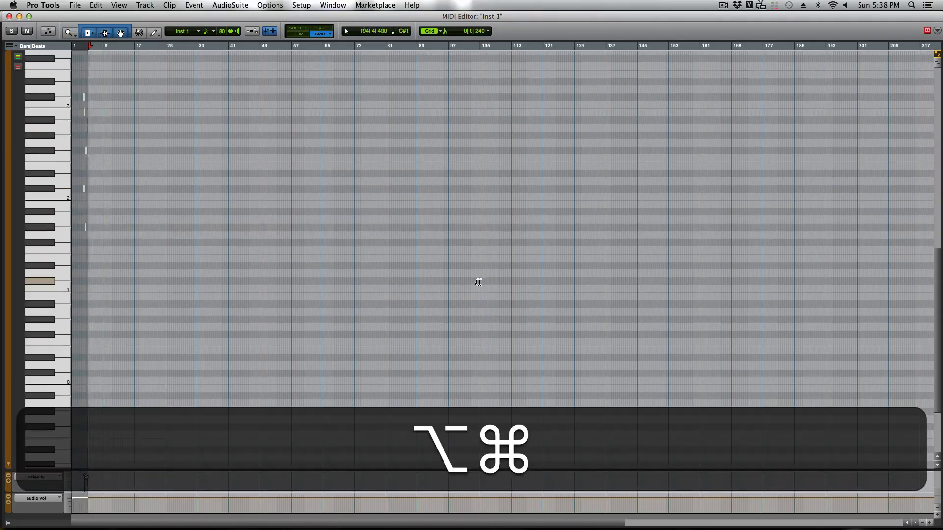
{"action": "scroll", "coordinate": [479, 281], "scroll_direction": "up", "scroll_amount": 4}
{"action": "scroll", "coordinate": [478, 282], "scroll_direction": "up", "scroll_amount": 3}
{"action": "scroll", "coordinate": [479, 281], "scroll_direction": "down", "scroll_amount": 2}
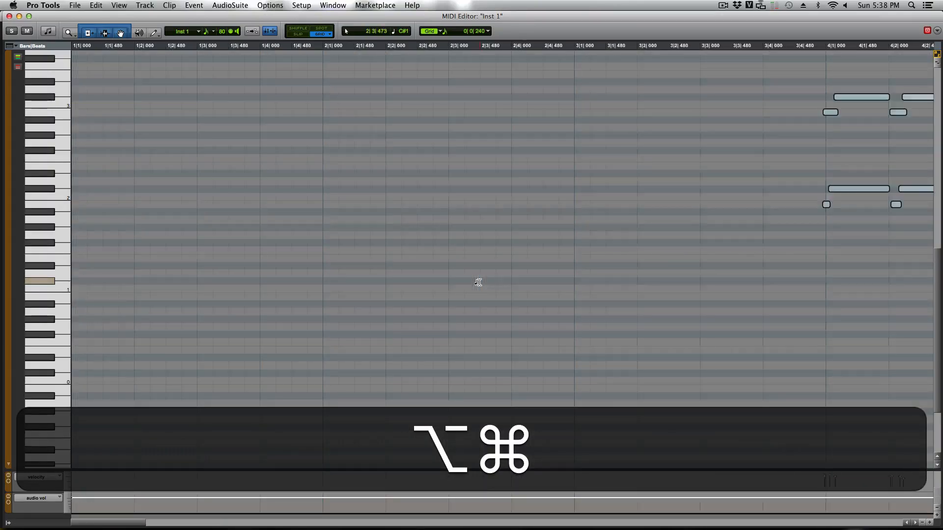
{"action": "scroll", "coordinate": [479, 281], "scroll_direction": "up", "scroll_amount": 2}
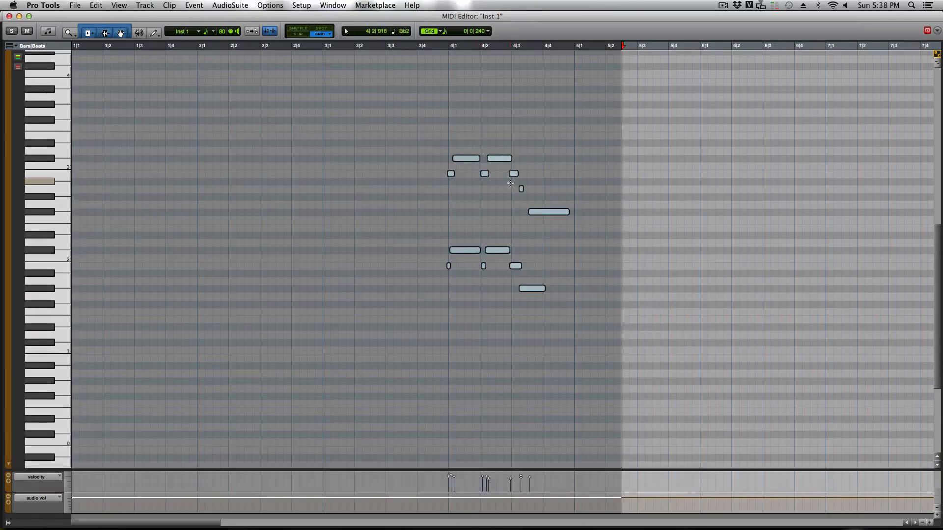
- Delete the lower-octave notes of the recorded melody and select all the remaining upper notes
{"action": "left_click", "coordinate": [459, 232]}
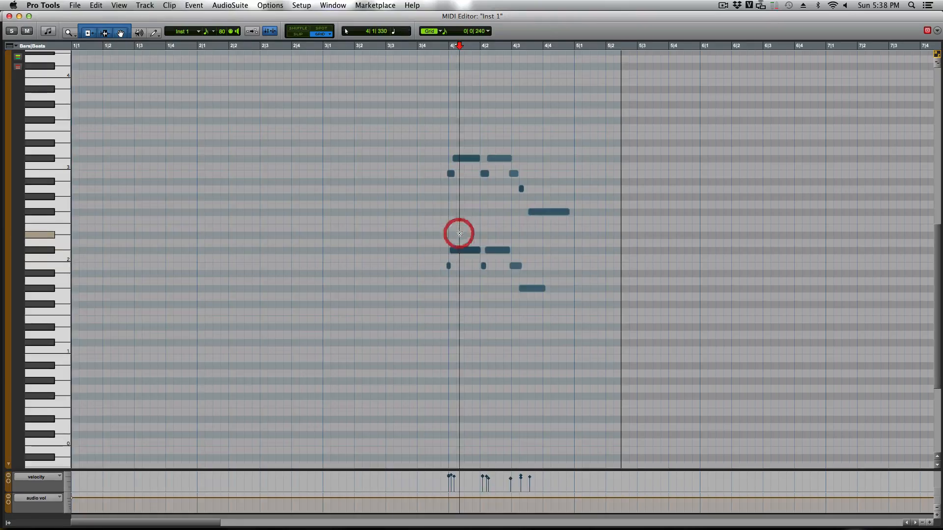
{"action": "left_click_drag", "start_coordinate": [448, 236], "coordinate": [553, 314]}
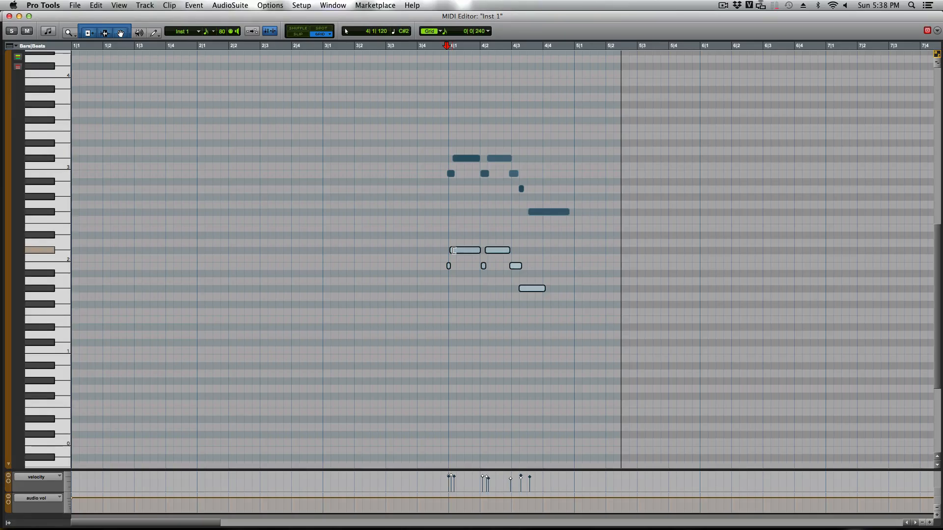
{"action": "key", "text": "BackSpace"}
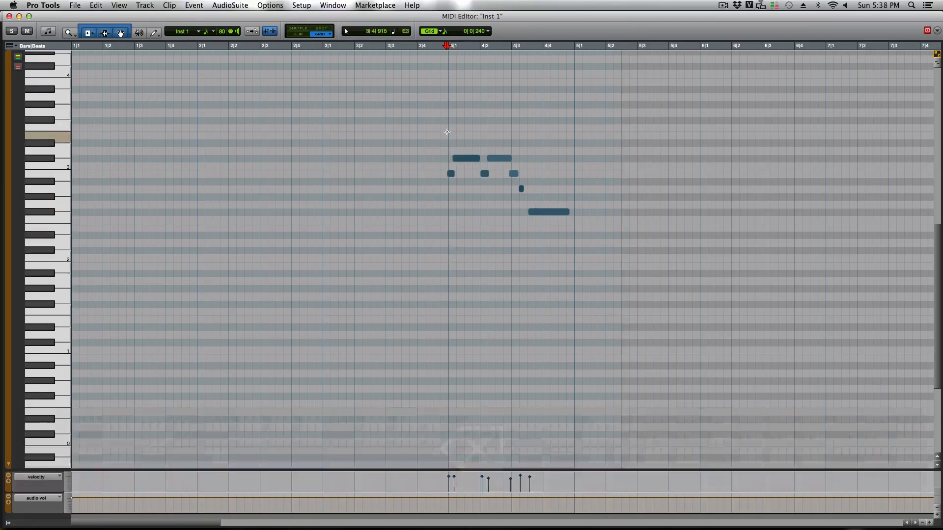
{"action": "left_click_drag", "start_coordinate": [442, 141], "coordinate": [562, 214]}
- Try to copy the selected upper notes one octave lower in regular Grid mode, and undo the copy
{"action": "key", "text": "alt"}
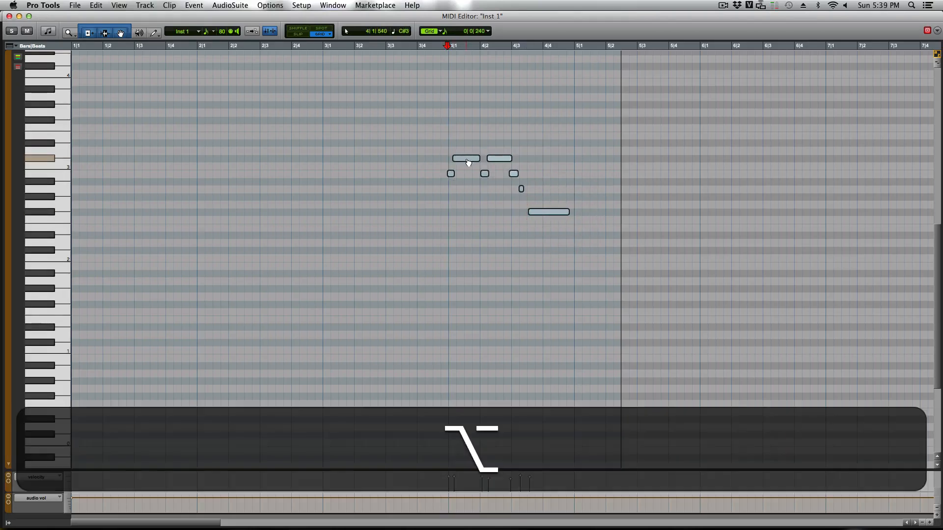
{"action": "left_click_drag", "start_coordinate": [469, 163], "coordinate": [468, 247]}
{"action": "key", "text": "super+z"}
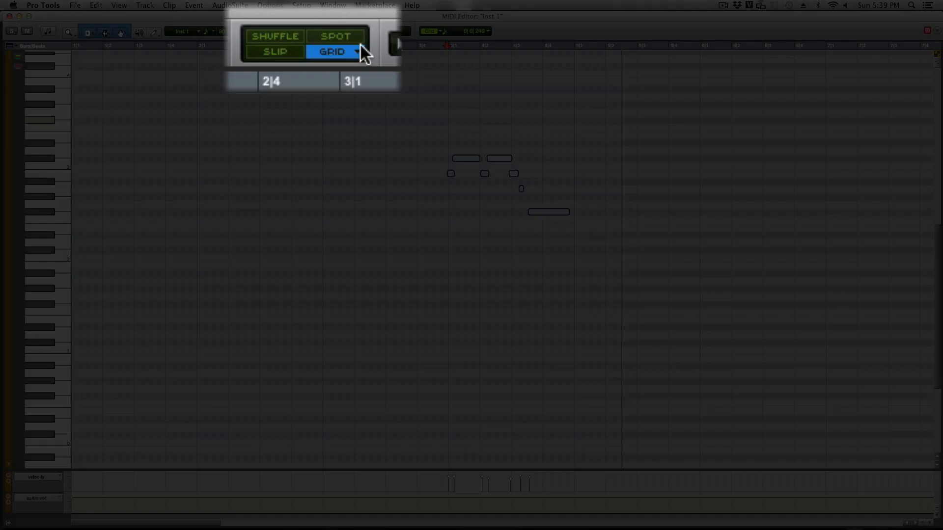
- Copy the selected notes one octave lower in Relative Grid mode, and restore the regular Grid mode
{"action": "left_click", "coordinate": [320, 35]}
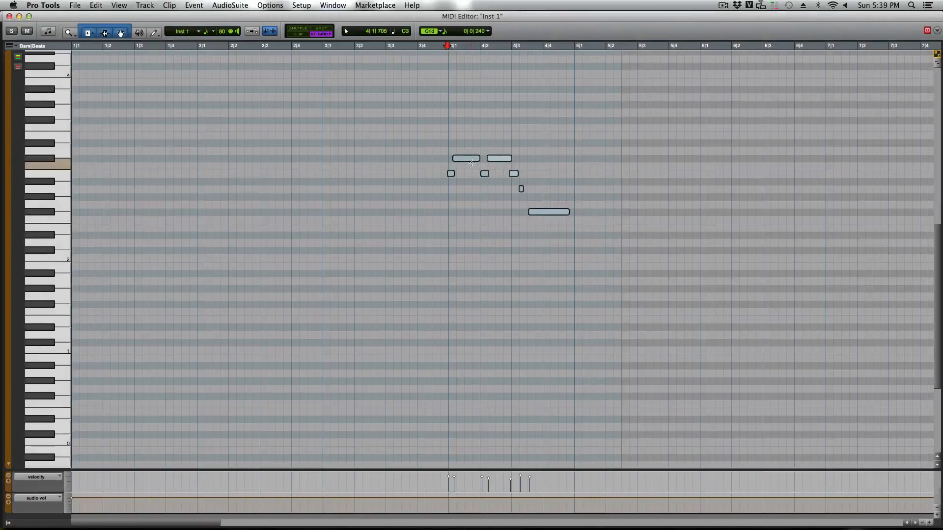
{"action": "key", "text": "alt"}
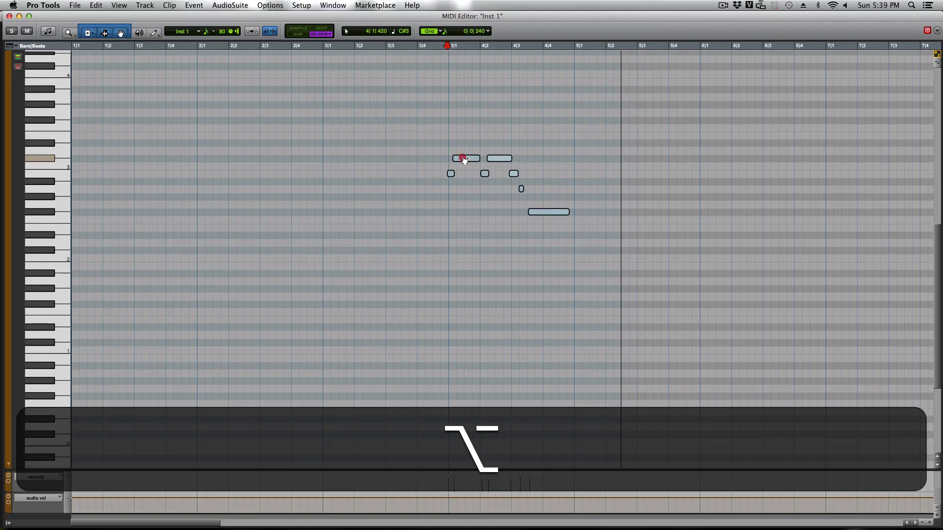
{"action": "left_click_drag", "start_coordinate": [464, 159], "coordinate": [461, 252]}
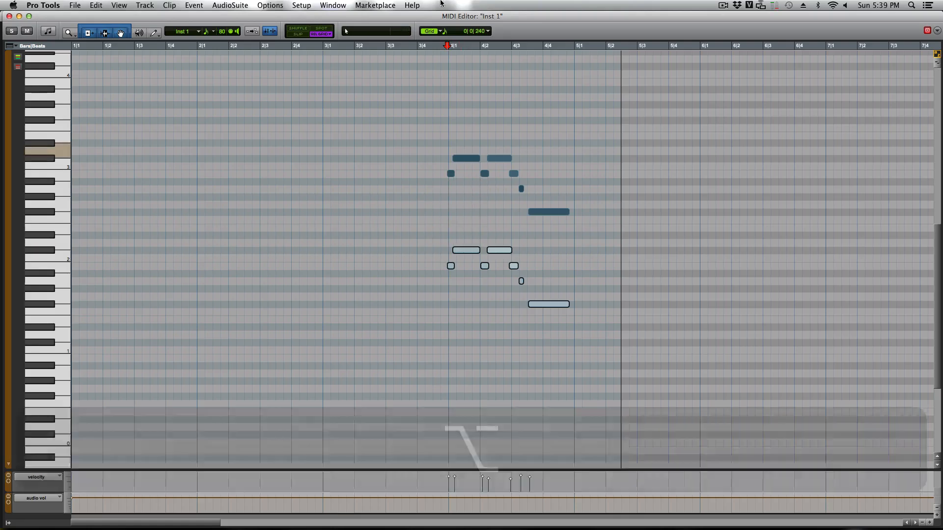
{"action": "left_click", "coordinate": [323, 34]}
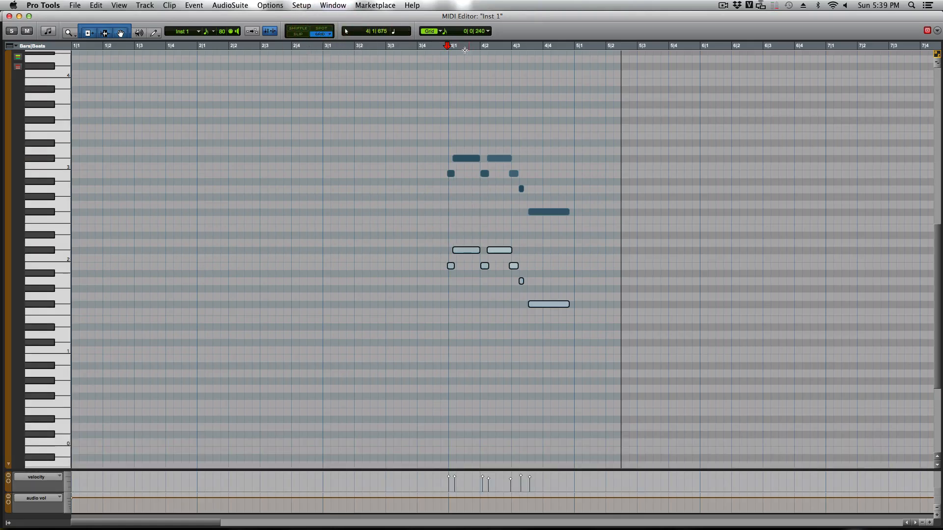
- Play the doubled melody from 3|4|240, stop, and close the MIDI Editor
{"action": "left_click", "coordinate": [422, 45]}
{"action": "key", "text": "space"}
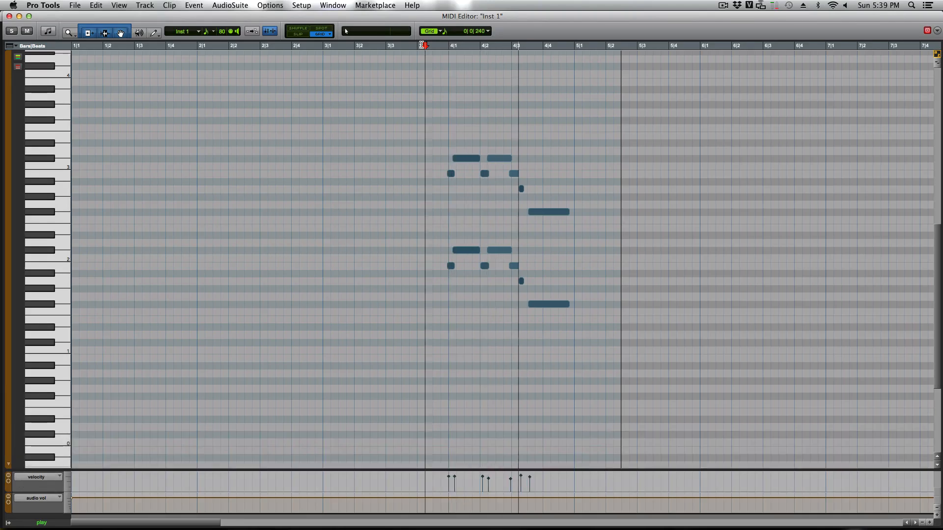
{"action": "key", "text": "space"}
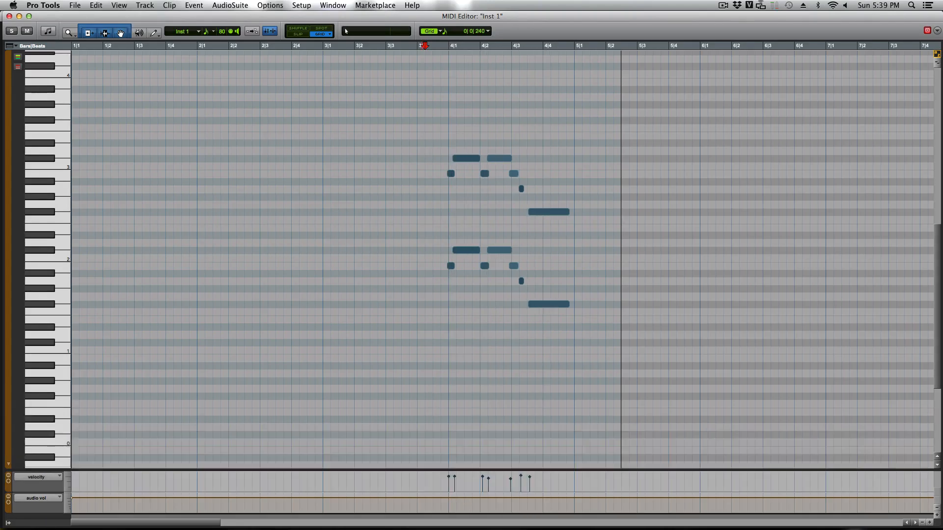
{"action": "left_click", "coordinate": [9, 16]}
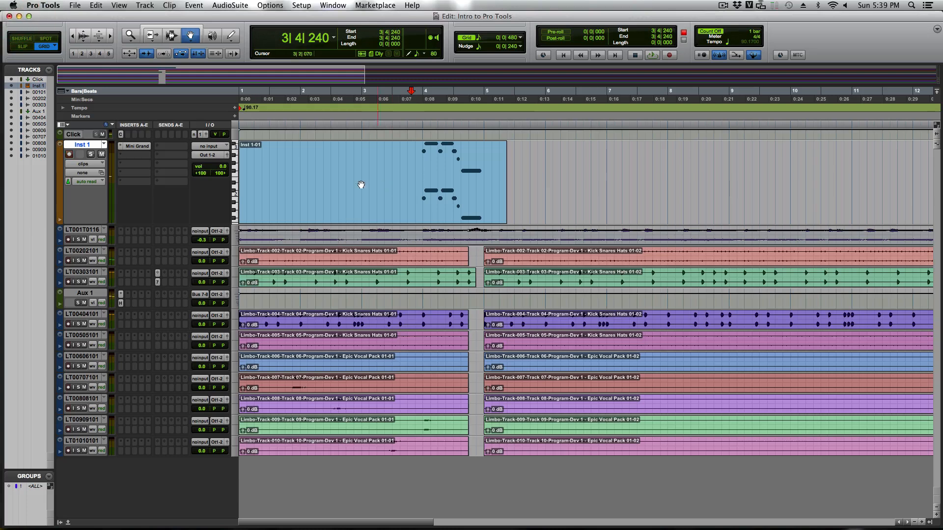
- Mute the Click track and raise the Inst 1 volume to +4.1 dB, checking the balance by playback
{"action": "left_click", "coordinate": [102, 134]}
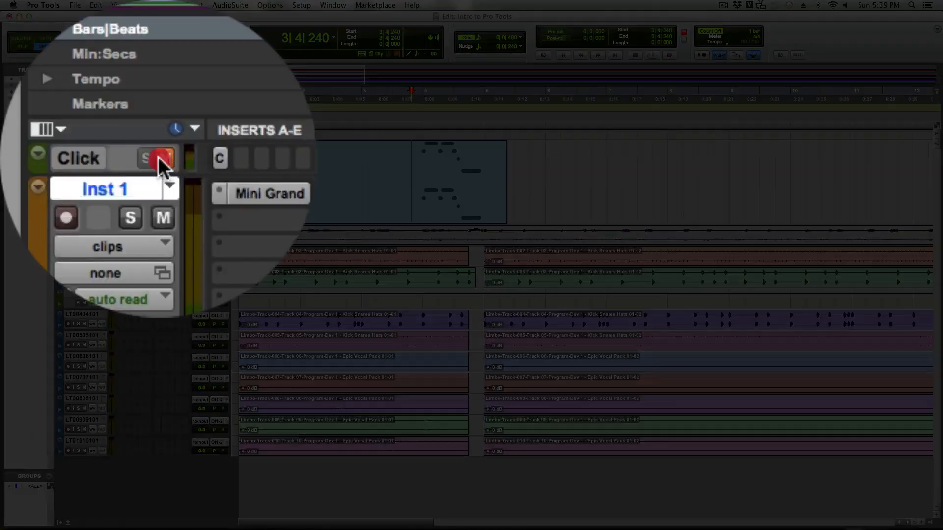
{"action": "key", "text": "space"}
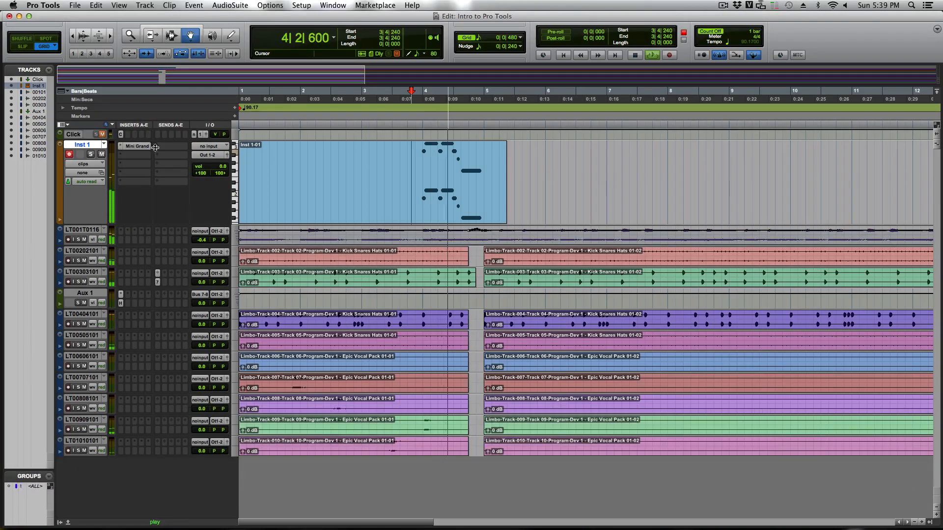
{"action": "key", "text": "space"}
{"action": "left_click_drag", "start_coordinate": [221, 169], "coordinate": [210, 171]}
{"action": "key", "text": "space"}
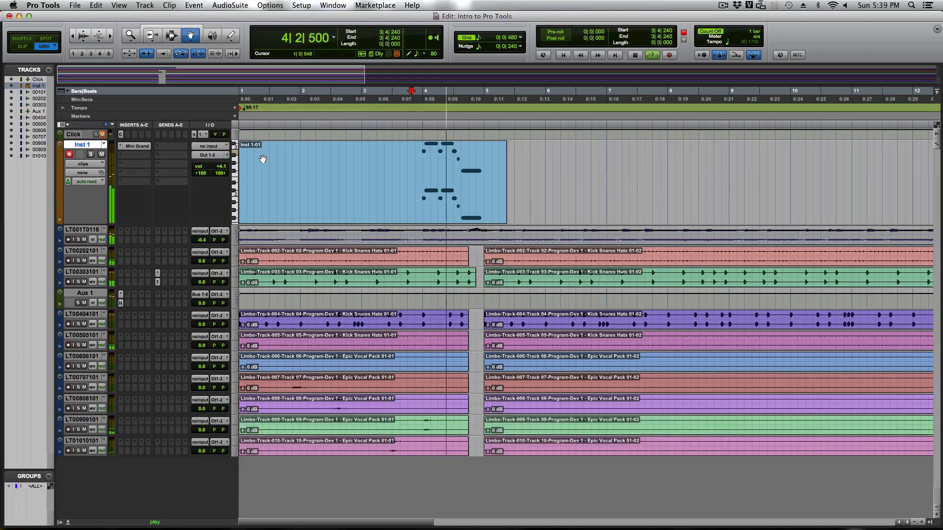
{"action": "key", "text": "space"}
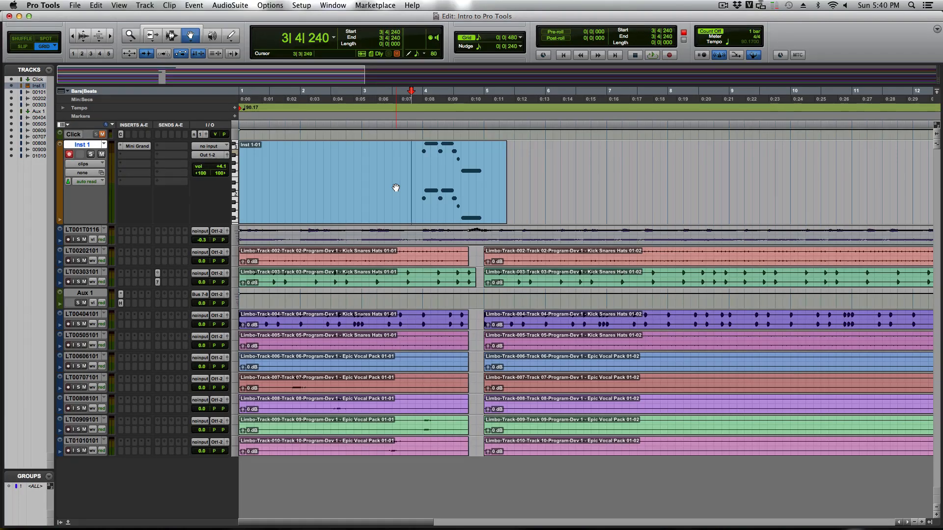
- Trim the Inst 1 clip to start at 3|4|480 and end at 5|1|000
{"action": "key", "text": "F7"}
{"action": "left_click_drag", "start_coordinate": [254, 202], "coordinate": [418, 200]}
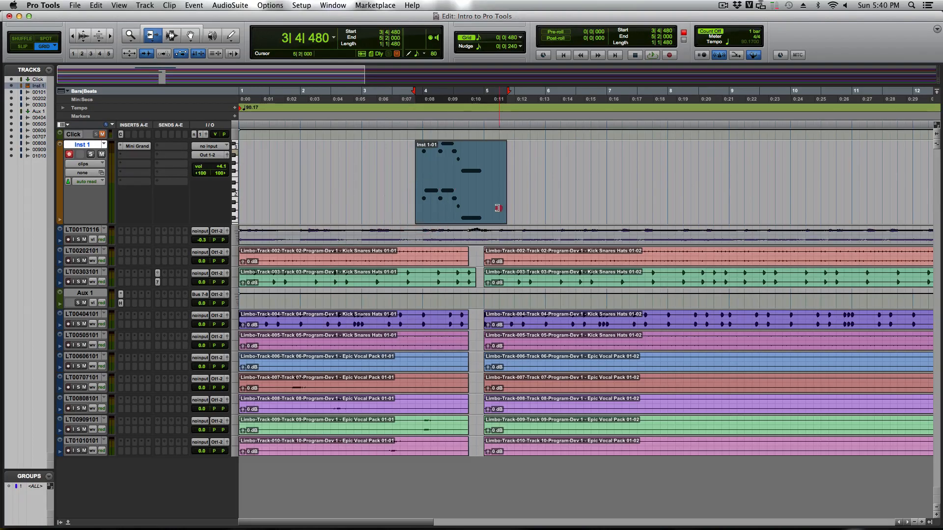
{"action": "left_click_drag", "start_coordinate": [502, 208], "coordinate": [491, 210]}
{"action": "left_click_drag", "start_coordinate": [679, 176], "coordinate": [673, 182]}
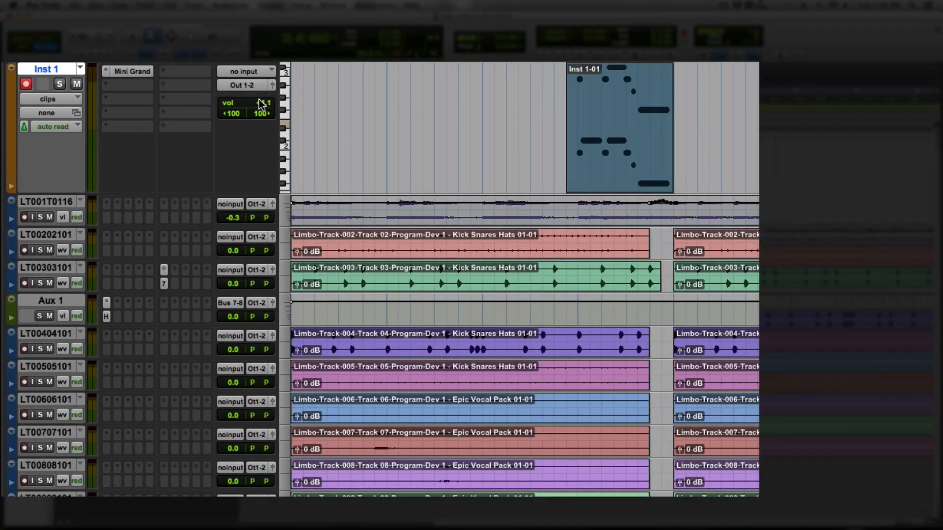
- Lower the Inst 1 volume to -10.3 dB and assign its first send to Bus 7-8 (Stereo)
{"action": "left_click_drag", "start_coordinate": [260, 105], "coordinate": [259, 119]}
{"action": "left_click", "coordinate": [170, 73]}
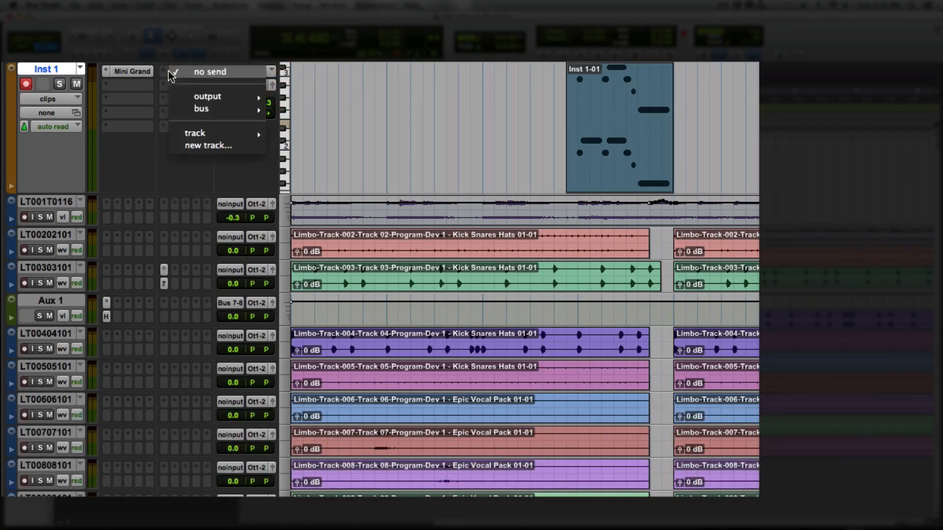
{"action": "mouse_move", "coordinate": [201, 108]}
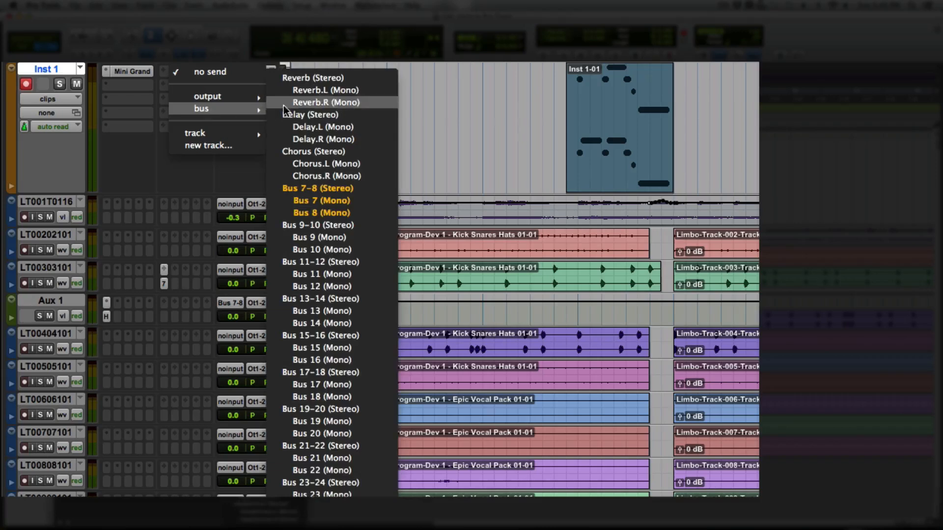
{"action": "left_click", "coordinate": [346, 190]}
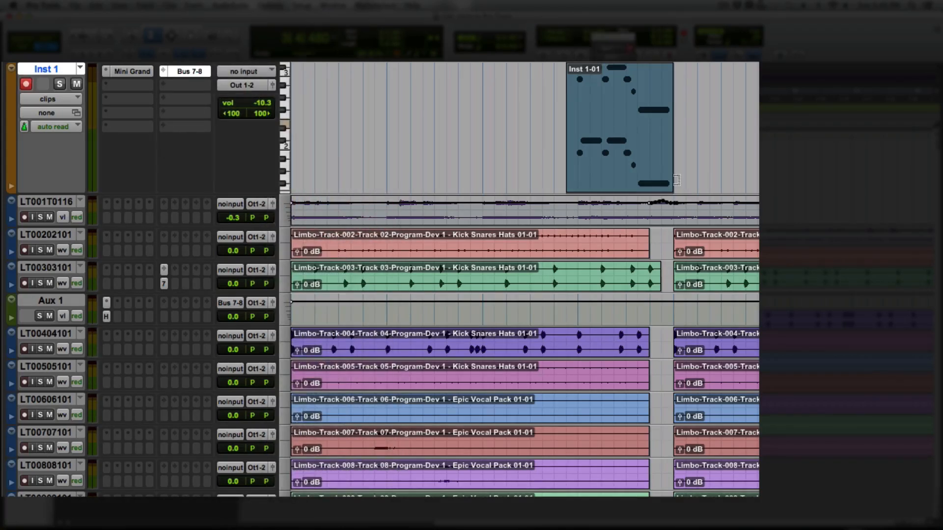
- During playback, set the Inst 1 track volume to about +0.8 dB and its Bus 7-8 send level to -12.3 dB
{"action": "key", "text": "space"}
{"action": "left_click_drag", "start_coordinate": [603, 215], "coordinate": [607, 179]}
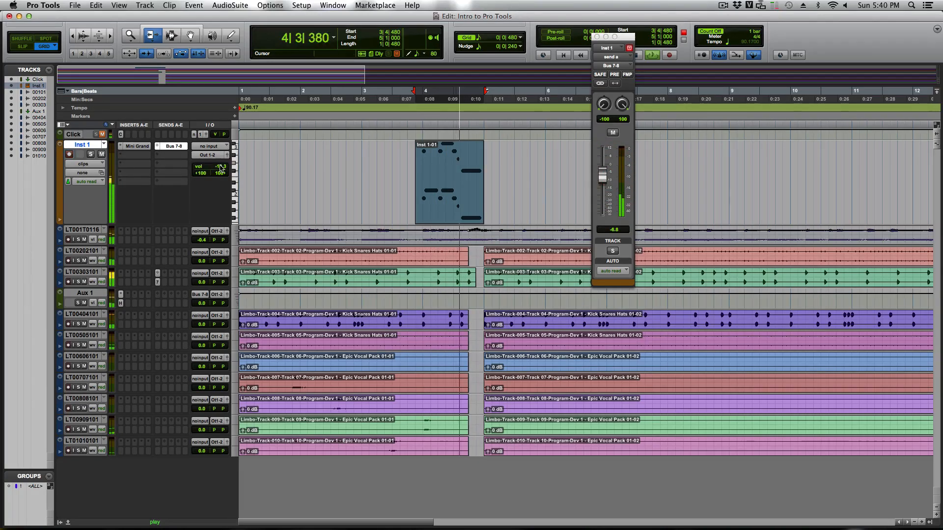
{"action": "left_click_drag", "start_coordinate": [208, 166], "coordinate": [213, 156]}
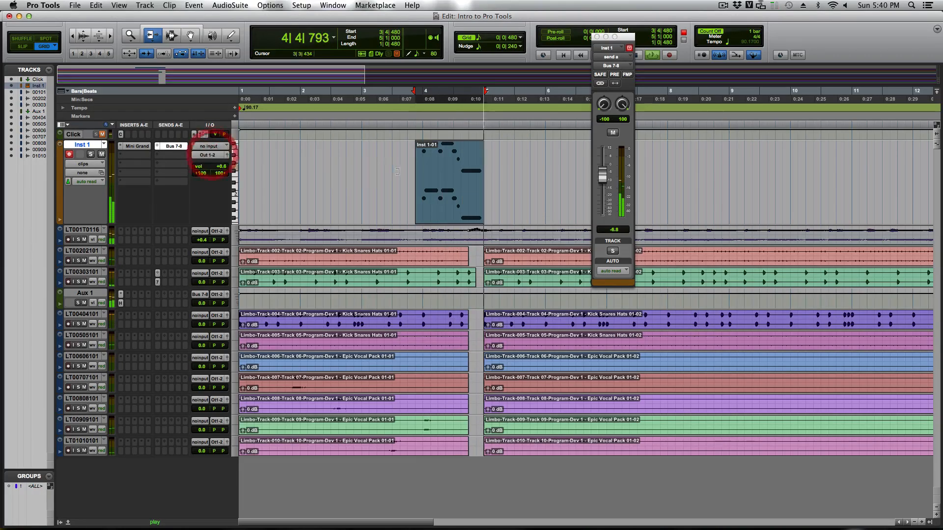
{"action": "left_click_drag", "start_coordinate": [602, 175], "coordinate": [604, 191]}
{"action": "key", "text": "space"}
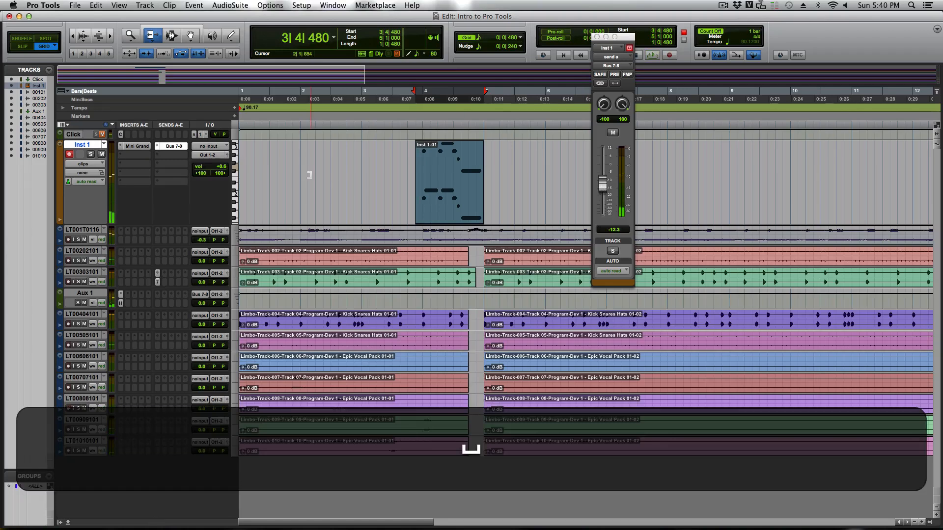
- Set the Inst 1 volume to -10.3 dB and its Bus 7-8 send level to -38.3 dB, checking the mix by playback
{"action": "left_click", "coordinate": [214, 170]}
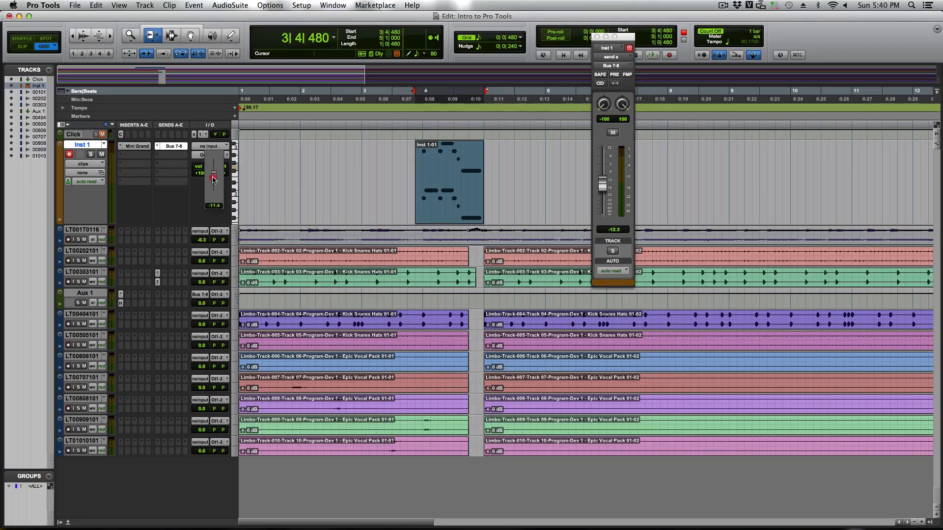
{"action": "left_click_drag", "start_coordinate": [213, 178], "coordinate": [211, 178]}
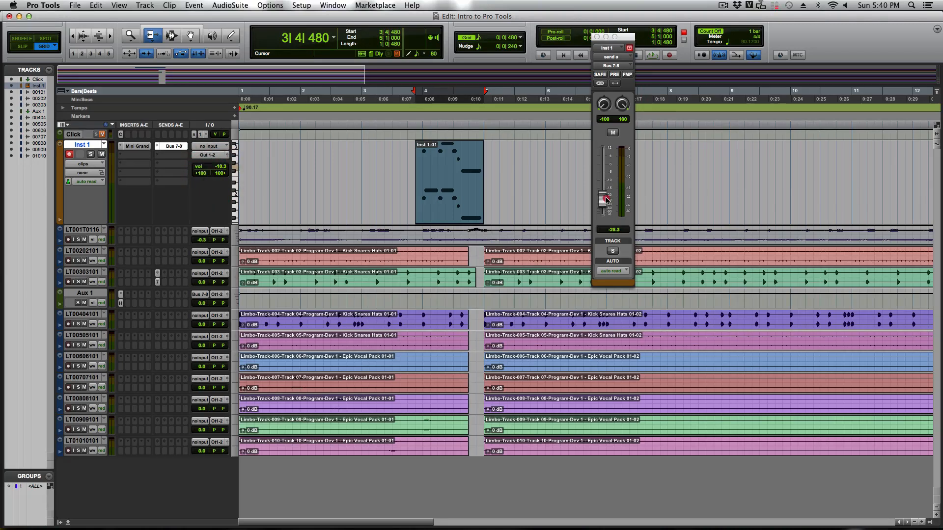
{"action": "key", "text": "space"}
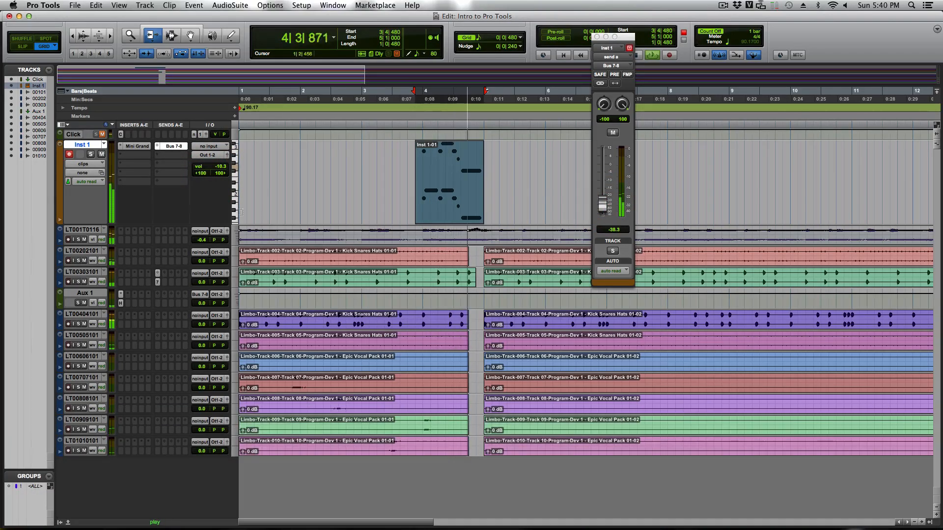
{"action": "key", "text": "space"}
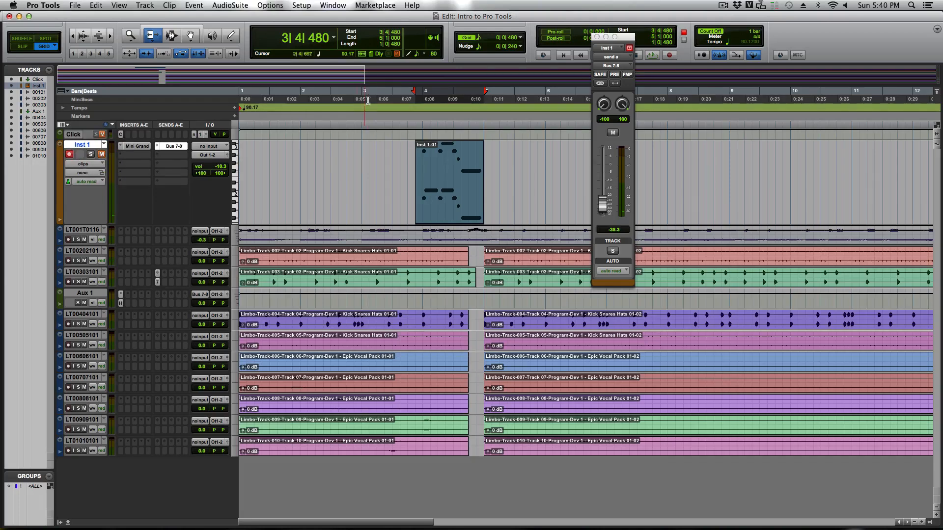
{"action": "left_click", "coordinate": [596, 37]}
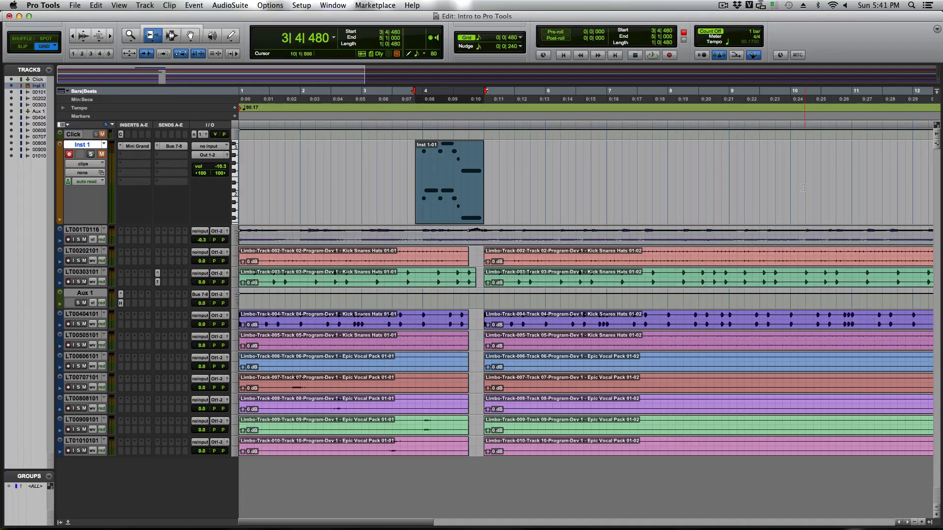
- Create one new mono audio track below Inst 1 and record-enable it
{"action": "key", "text": "ctrl+Down"}
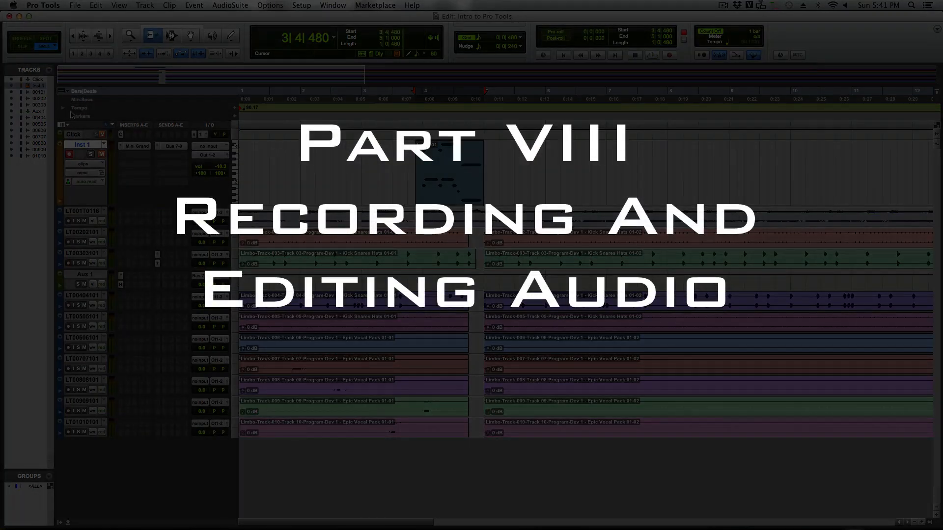
{"action": "key", "text": "shift+super+n"}
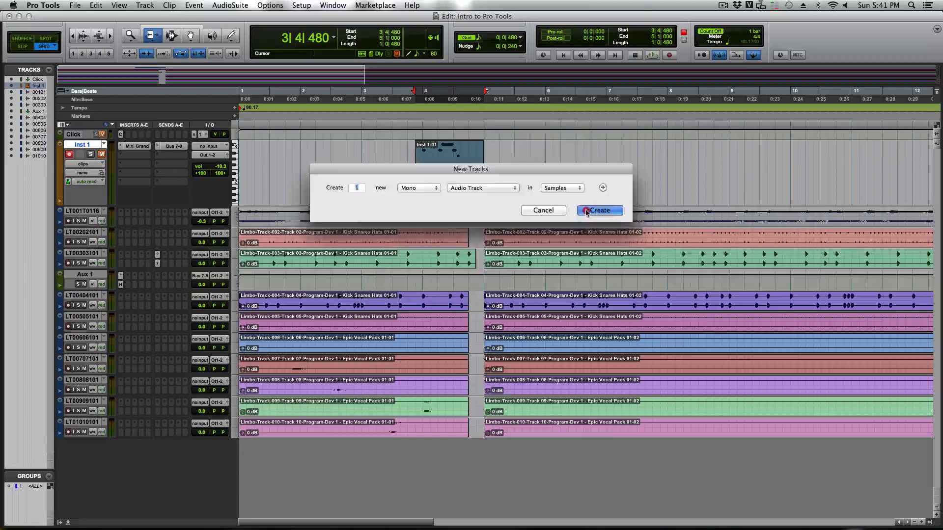
{"action": "left_click", "coordinate": [683, 224]}
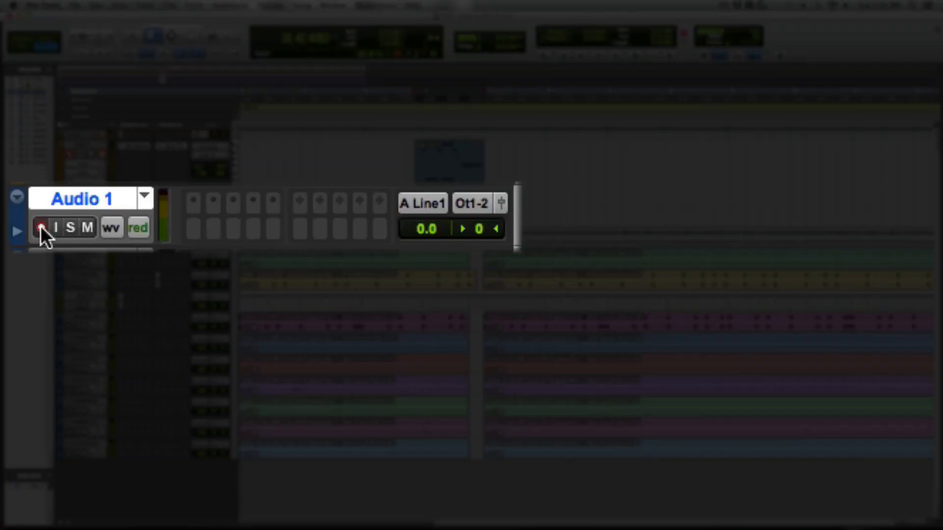
{"action": "left_click", "coordinate": [68, 221]}
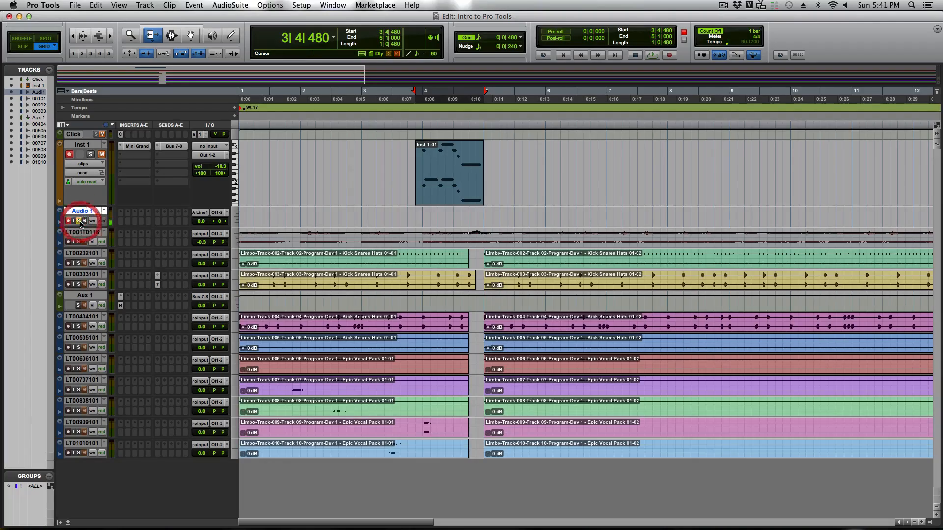
- Play back the selected range with Audio 1 armed and turn off record-enable on Inst 1
{"action": "key", "text": "super+space"}
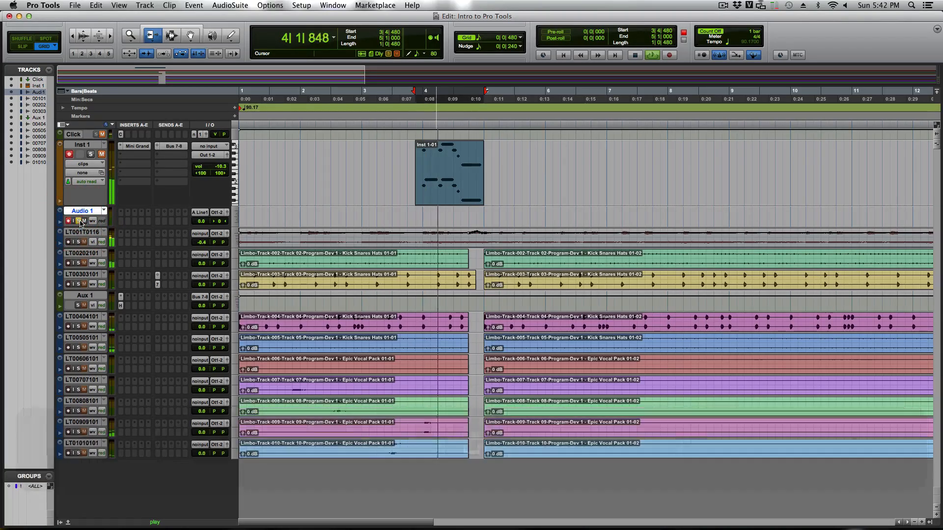
{"action": "key", "text": "space"}
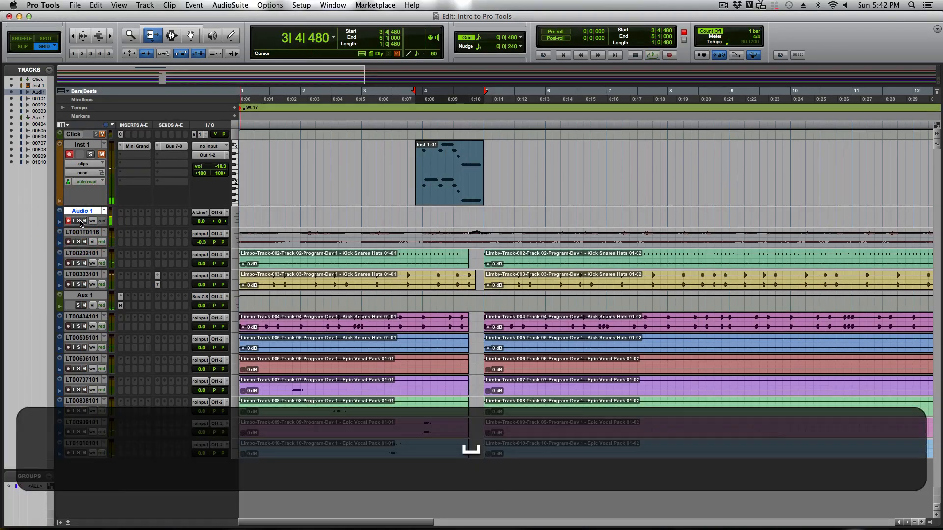
{"action": "left_click", "coordinate": [68, 154]}
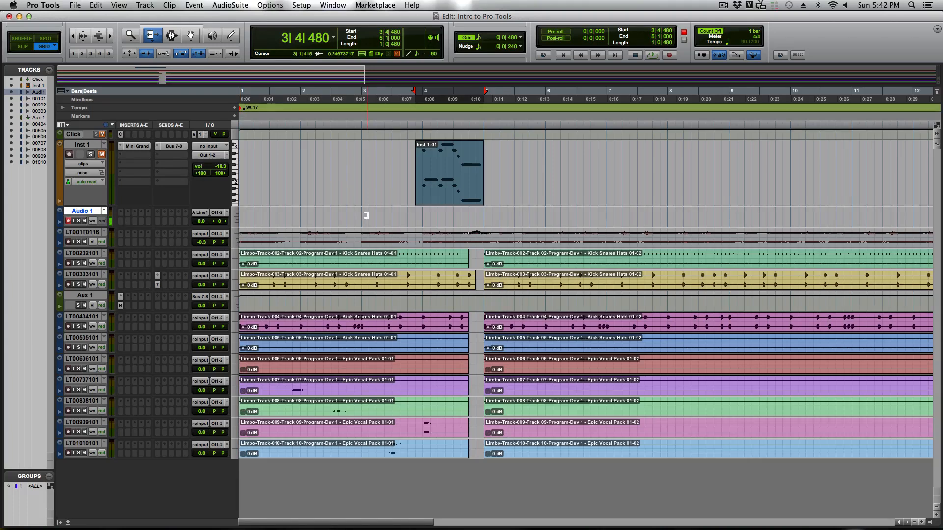
- Record a take on Audio 1 from the session start to just past bar 6
{"action": "key", "text": "Return"}
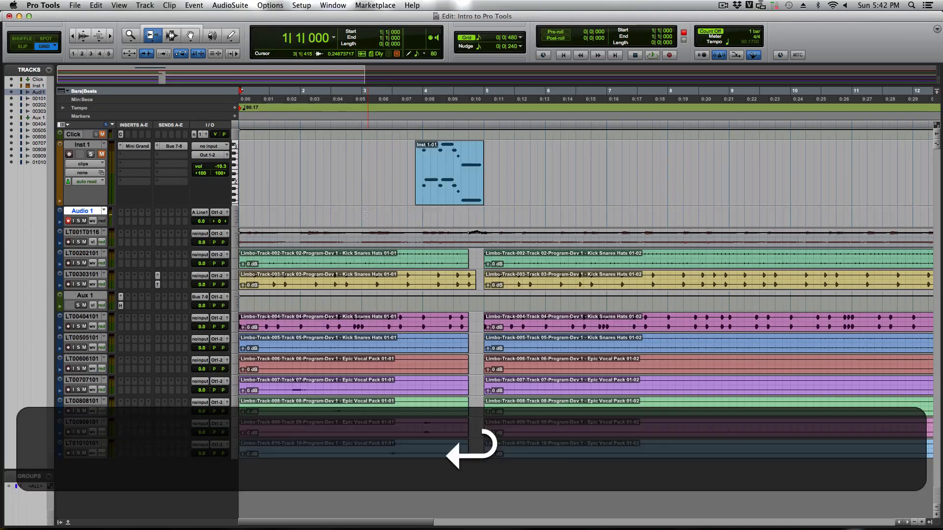
{"action": "key", "text": "space"}
{"action": "key", "text": "3"}
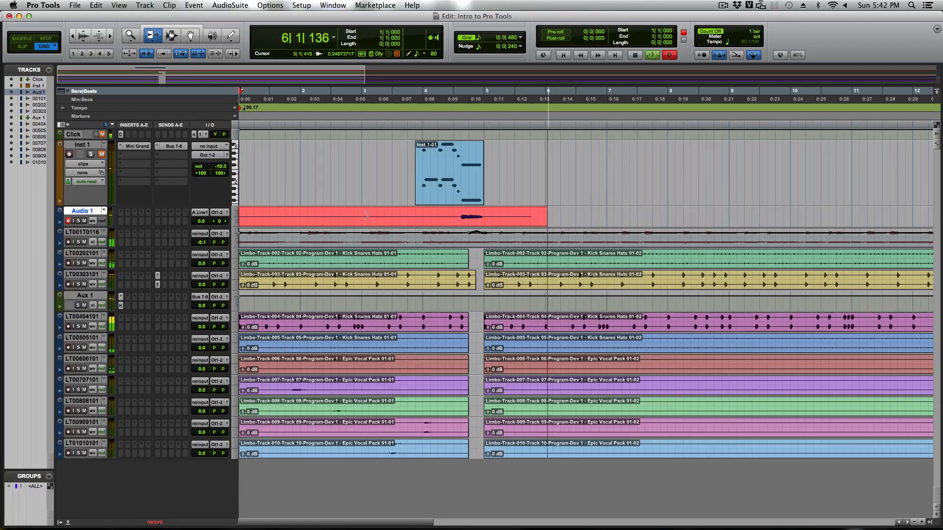
{"action": "key", "text": "space"}
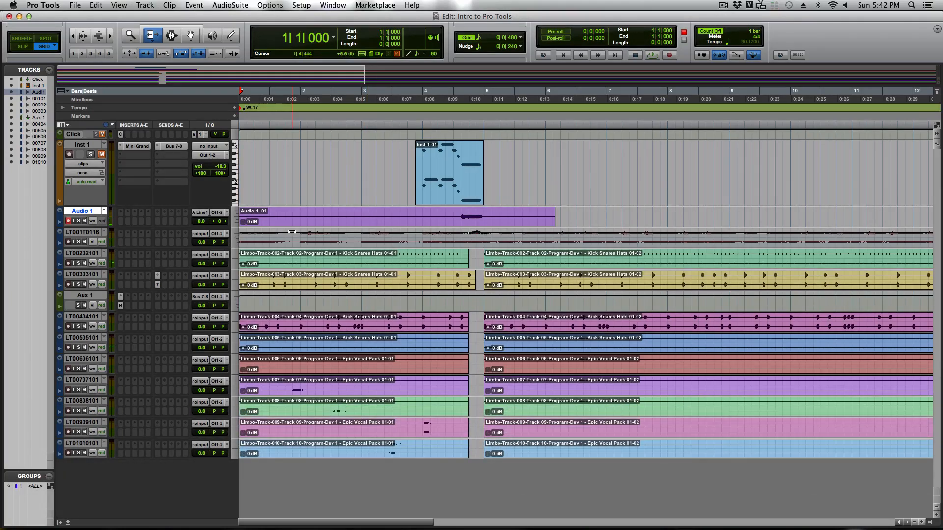
- Duplicate the Audio 1 track once, leaving out its active playlist
{"action": "right_click", "coordinate": [90, 211]}
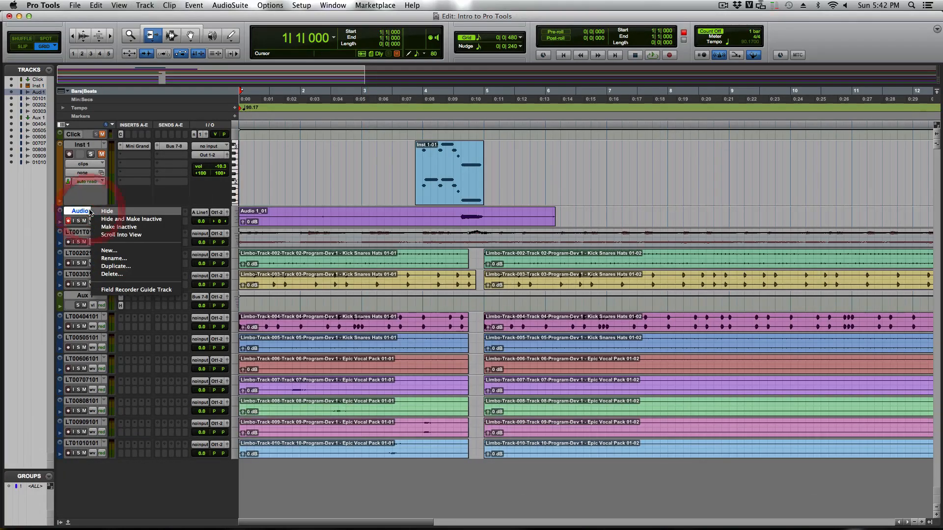
{"action": "left_click", "coordinate": [142, 236]}
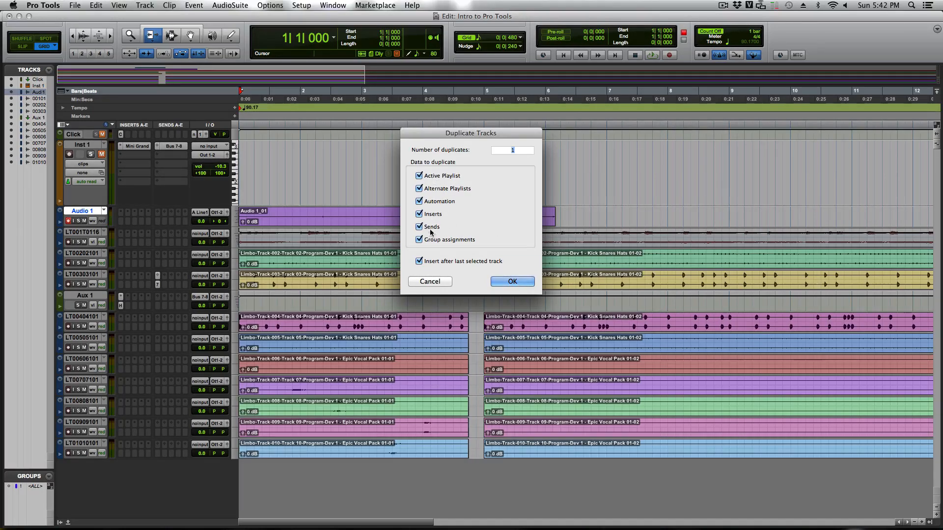
{"action": "left_click", "coordinate": [420, 176]}
{"action": "left_click", "coordinate": [510, 282]}
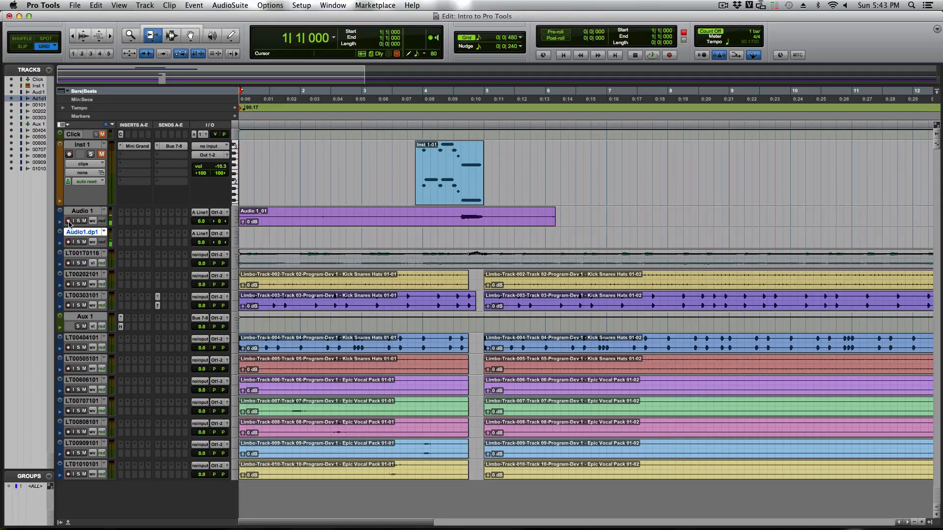
- Turn off record-enable on Audio 1 and record a second take on the duplicate track from the session start
{"action": "left_click", "coordinate": [68, 221]}
{"action": "key", "text": "super+space"}
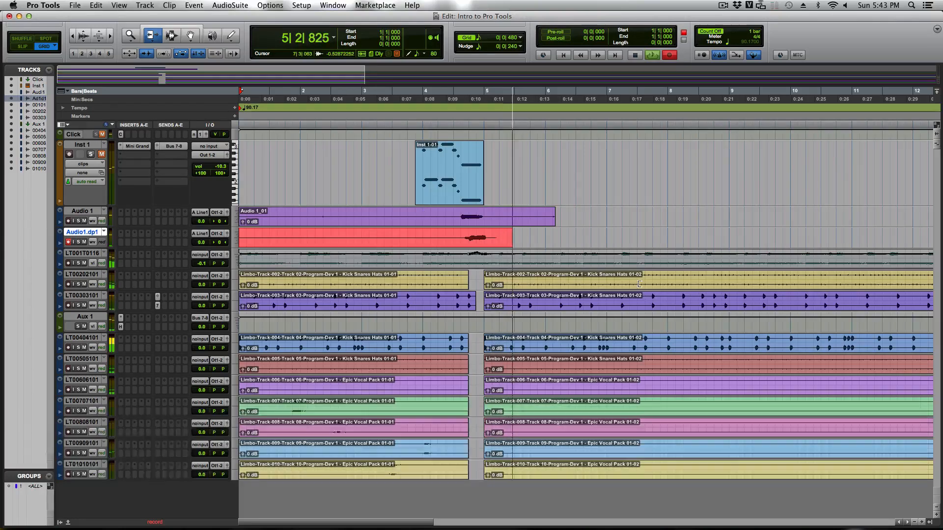
{"action": "key", "text": "space"}
- Trim the start of the second take's clip to 4|2|480
{"action": "left_click", "coordinate": [379, 235]}
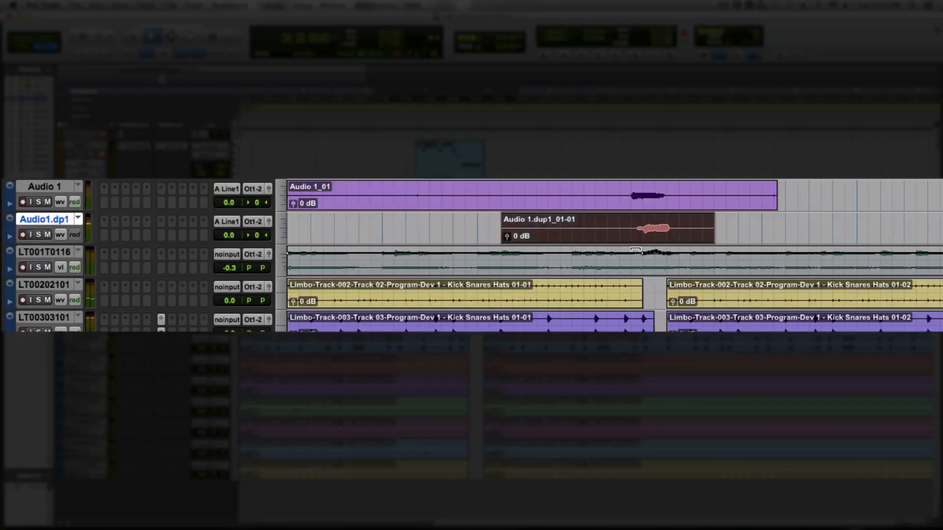
{"action": "left_click", "coordinate": [607, 227]}
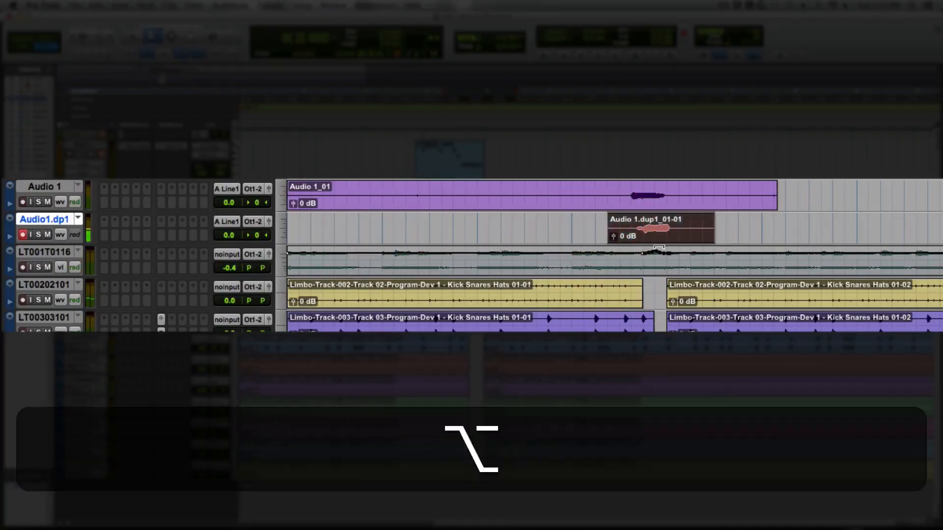
- In Slip mode, move the second take's clip to start at 4|2|180, checking its timing by playback from 4|2|535
{"action": "scroll", "coordinate": [661, 247], "scroll_direction": "down", "scroll_amount": 3}
{"action": "scroll", "coordinate": [479, 250], "scroll_direction": "up", "scroll_amount": 5}
{"action": "scroll", "coordinate": [479, 250], "scroll_direction": "up", "scroll_amount": 2}
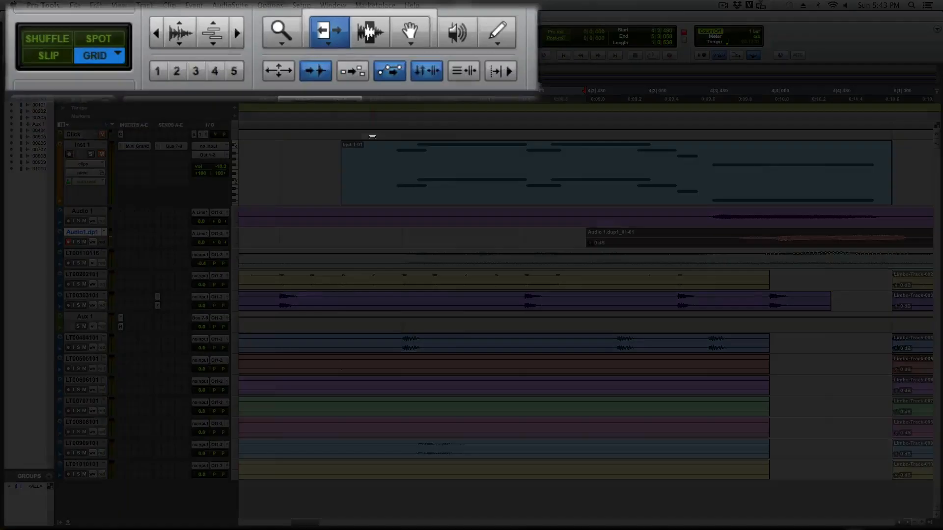
{"action": "left_click", "coordinate": [400, 30]}
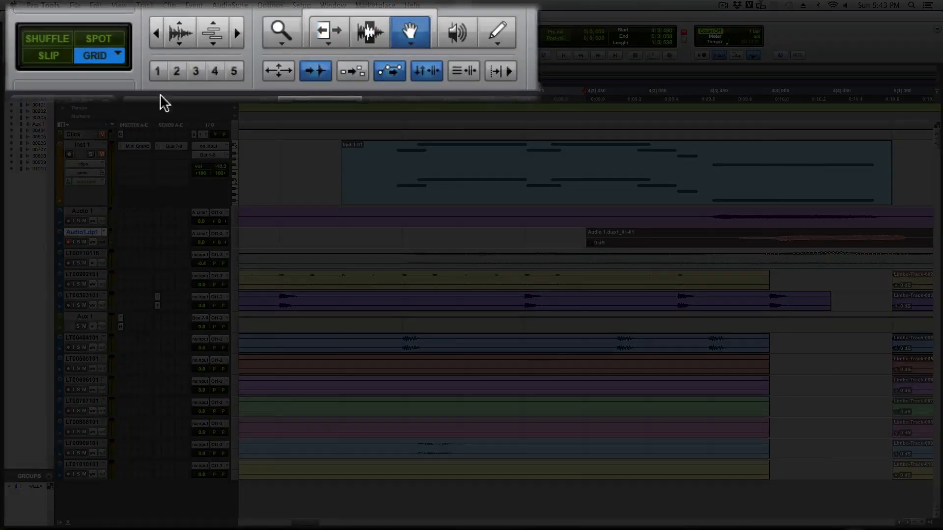
{"action": "left_click", "coordinate": [49, 56]}
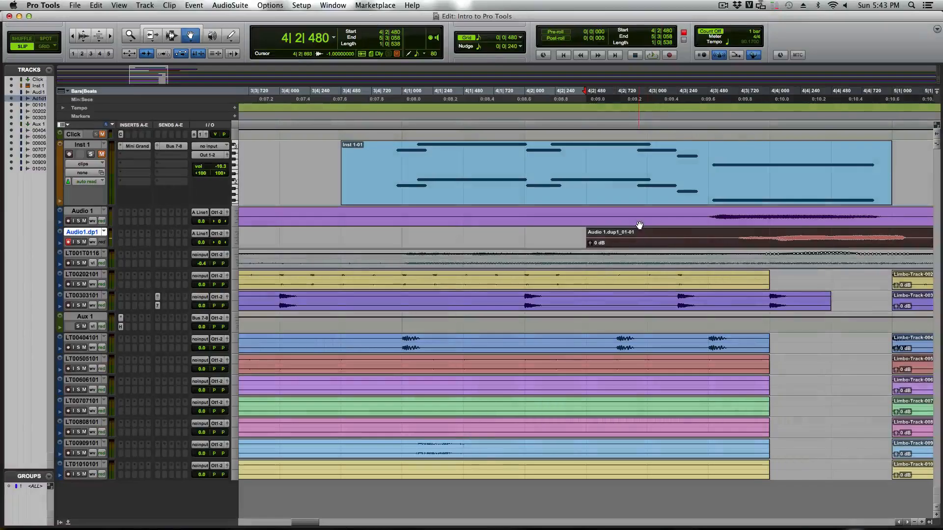
{"action": "left_click_drag", "start_coordinate": [681, 237], "coordinate": [643, 237]}
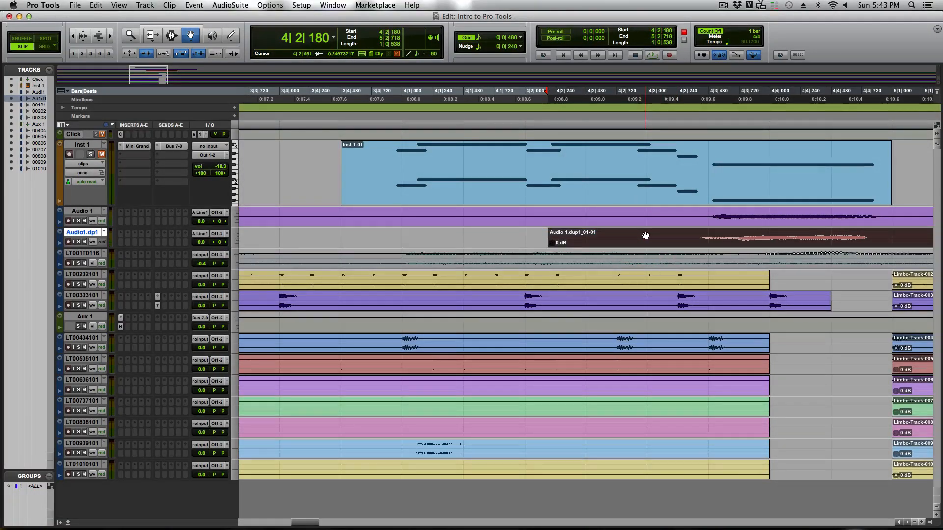
{"action": "left_click", "coordinate": [593, 91]}
{"action": "key", "text": "space"}
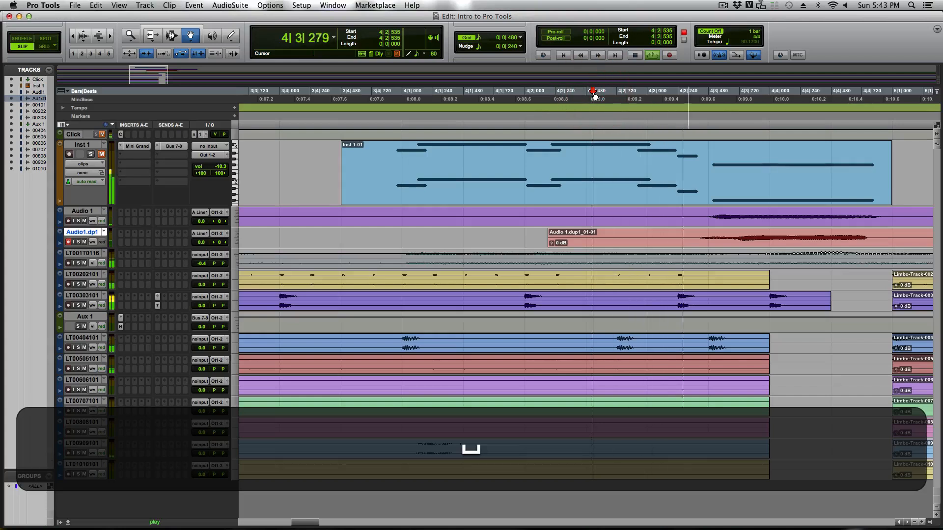
{"action": "key", "text": "space"}
{"action": "key", "text": "space"}
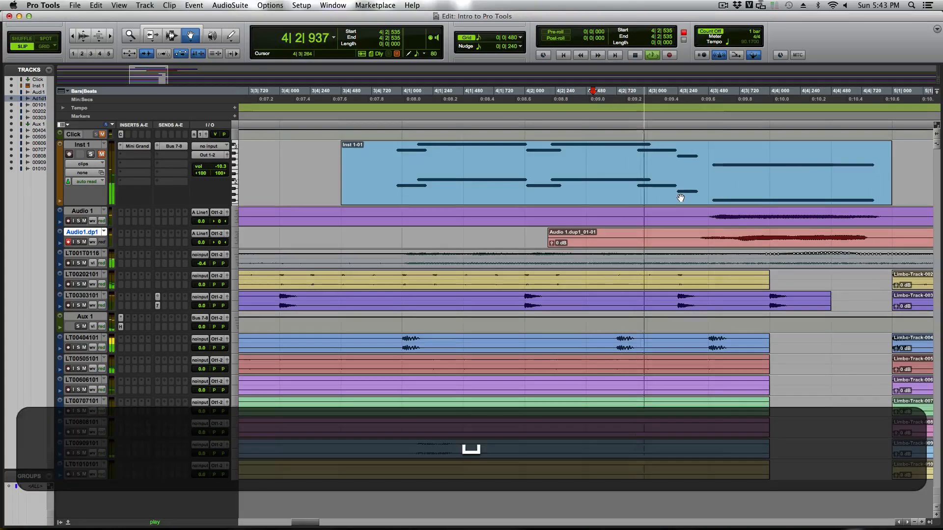
{"action": "key", "text": "space"}
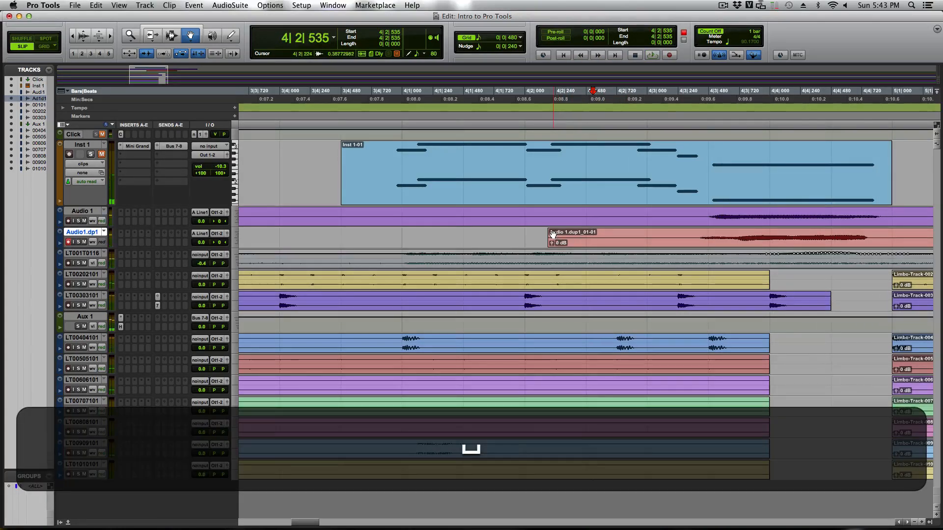
- With the Smart Tool, trim the second take's start to 4|3|556 and add a fade-in of about 154 ticks
{"action": "key", "text": "F7+F8"}
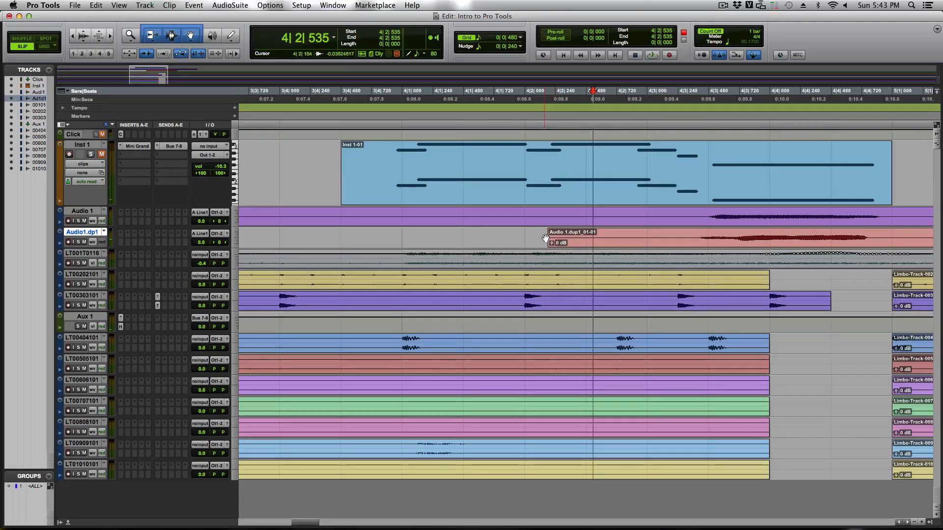
{"action": "left_click_drag", "start_coordinate": [550, 239], "coordinate": [682, 244]}
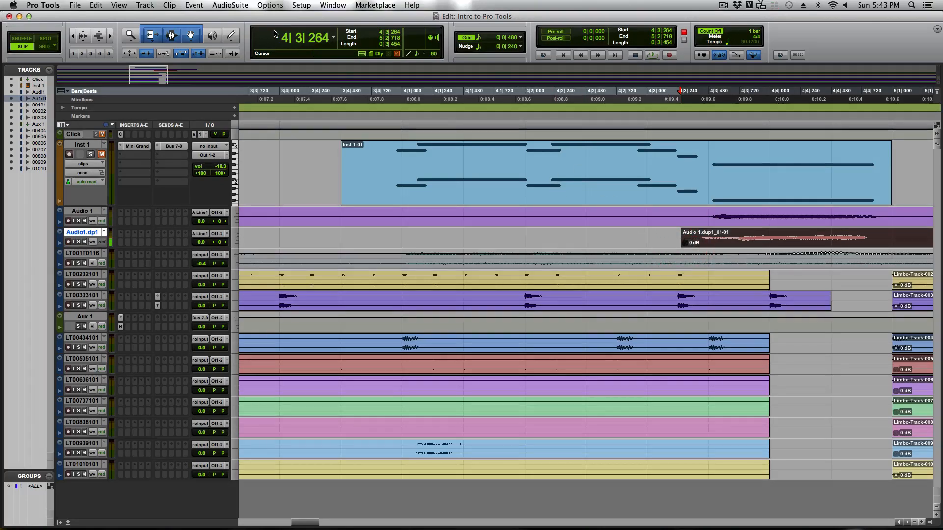
{"action": "left_click", "coordinate": [170, 36]}
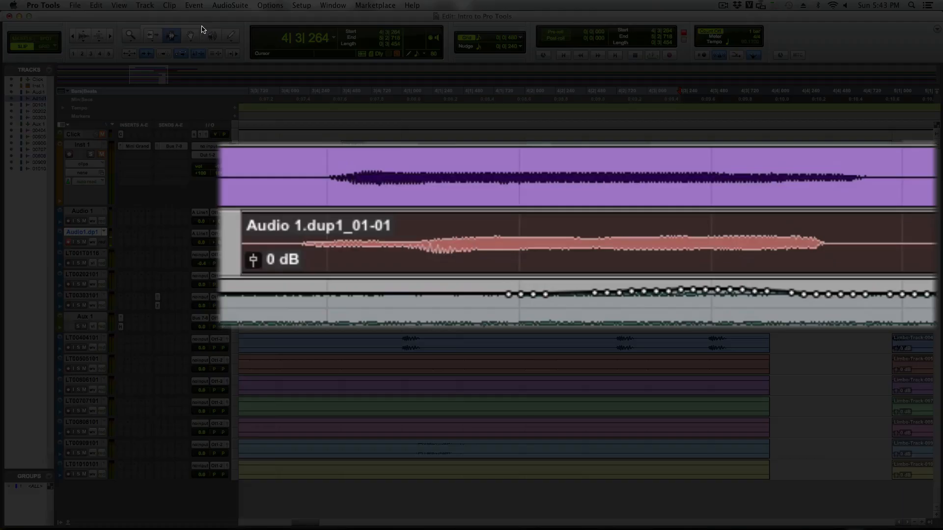
{"action": "left_click", "coordinate": [200, 31]}
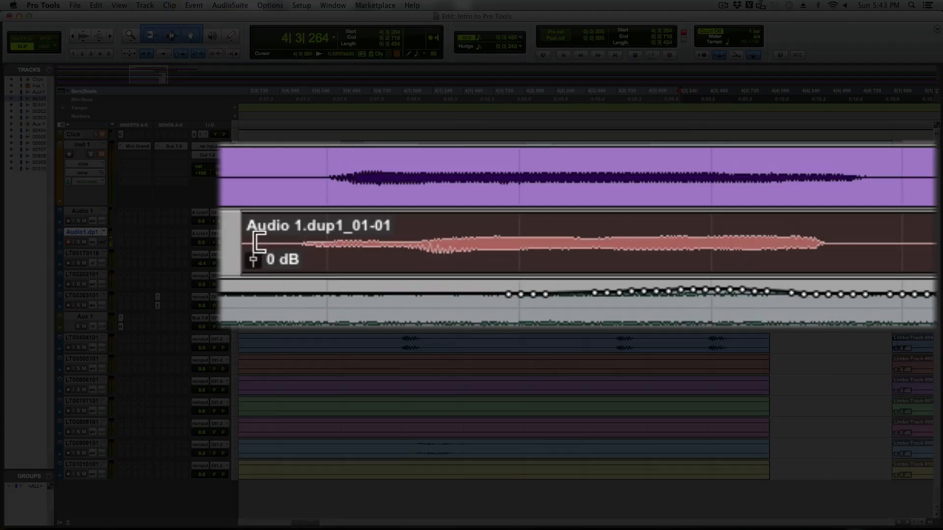
{"action": "left_click_drag", "start_coordinate": [246, 240], "coordinate": [419, 226]}
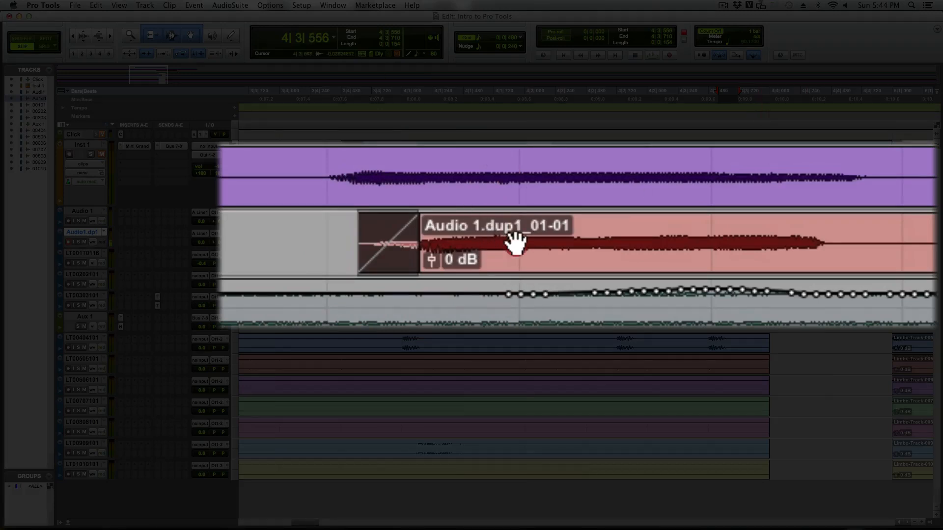
- Move the faded second-take clip earlier so that it starts at 4|3|406
{"action": "left_click_drag", "start_coordinate": [511, 238], "coordinate": [467, 241]}
{"action": "left_click", "coordinate": [475, 245]}
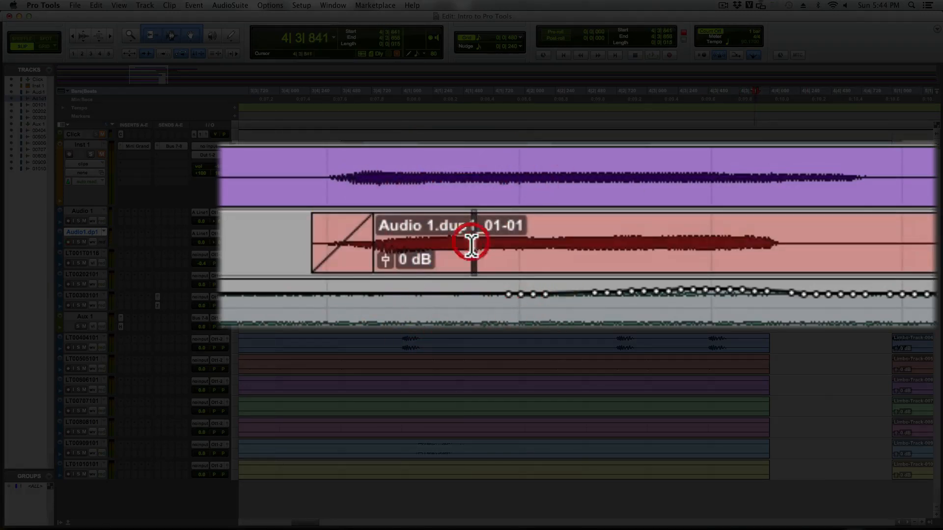
{"action": "left_click", "coordinate": [535, 258]}
{"action": "left_click_drag", "start_coordinate": [534, 255], "coordinate": [521, 248]}
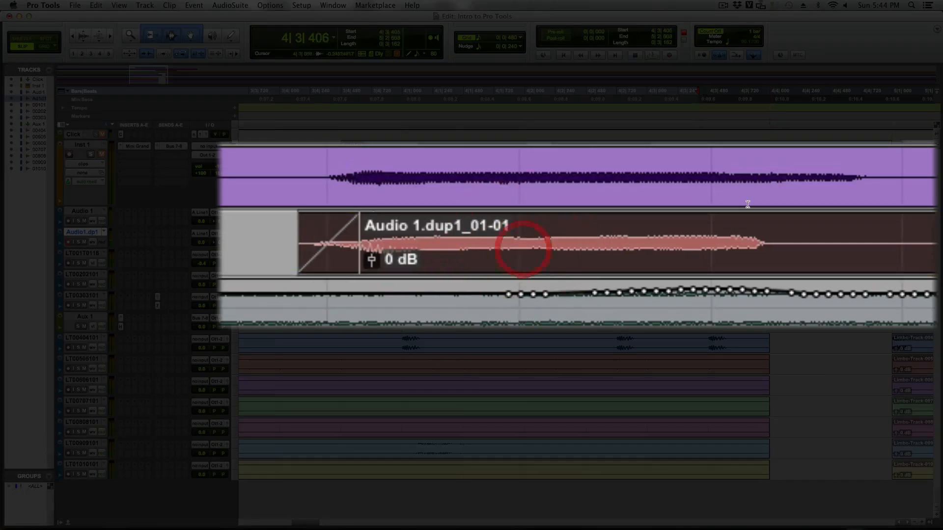
- Play the session from 4|2|378 to check the second take's timing against the first
{"action": "left_click", "coordinate": [573, 89]}
{"action": "key", "text": "space"}
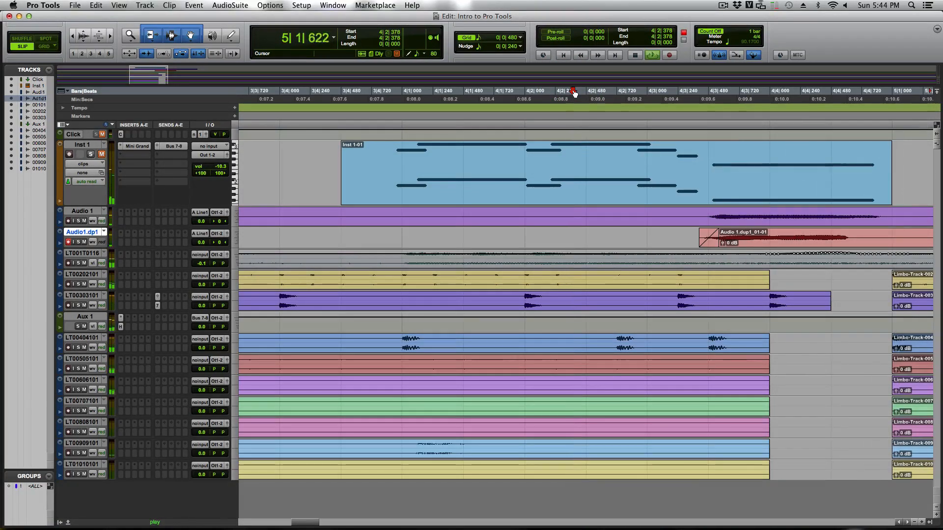
{"action": "key", "text": "space"}
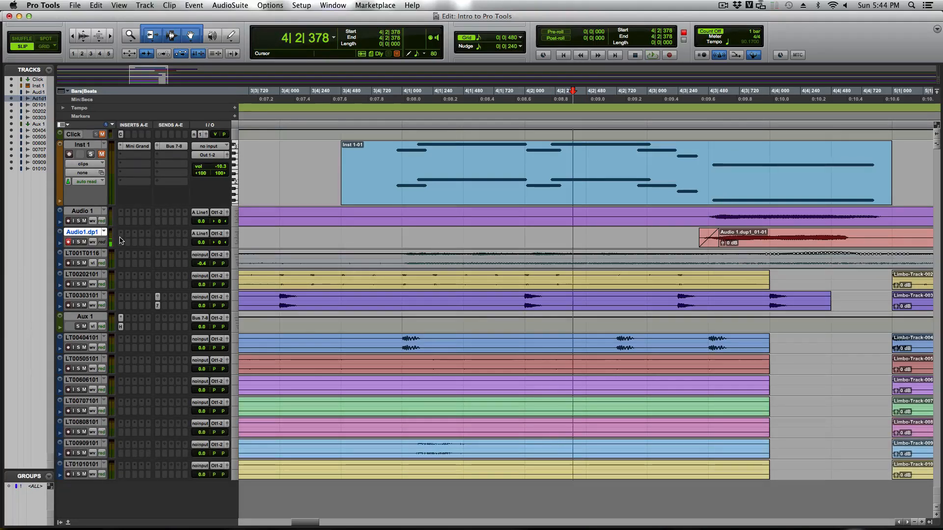
- Duplicate the second take's track once without its active playlist, and record-arm only the new duplicate
{"action": "right_click", "coordinate": [98, 233]}
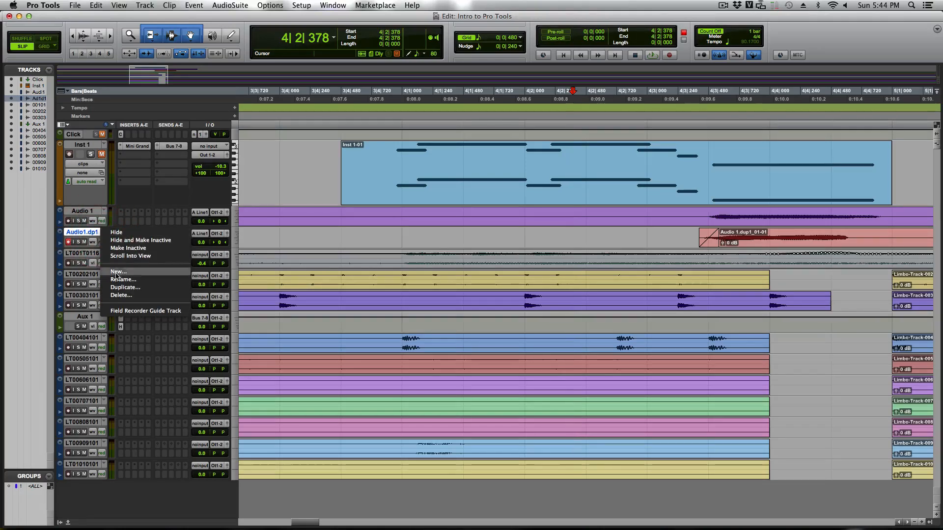
{"action": "left_click", "coordinate": [117, 288]}
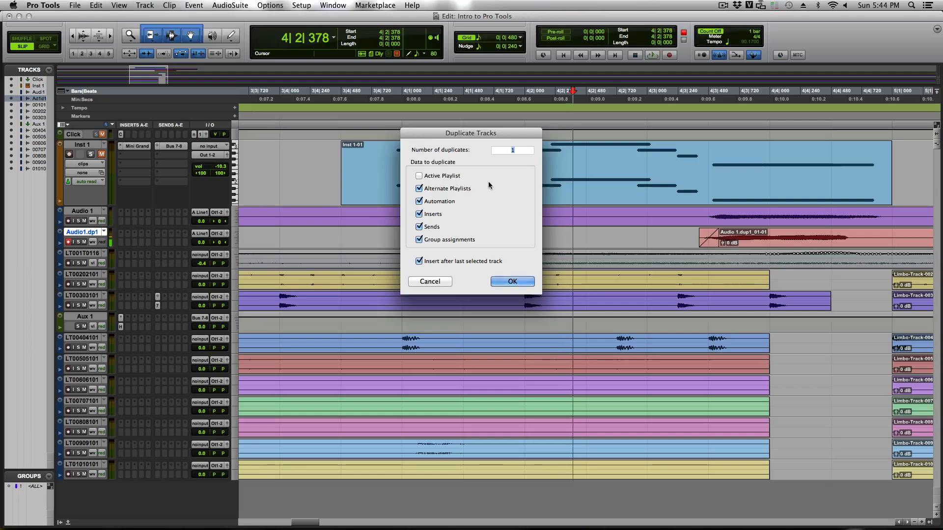
{"action": "left_click", "coordinate": [508, 282]}
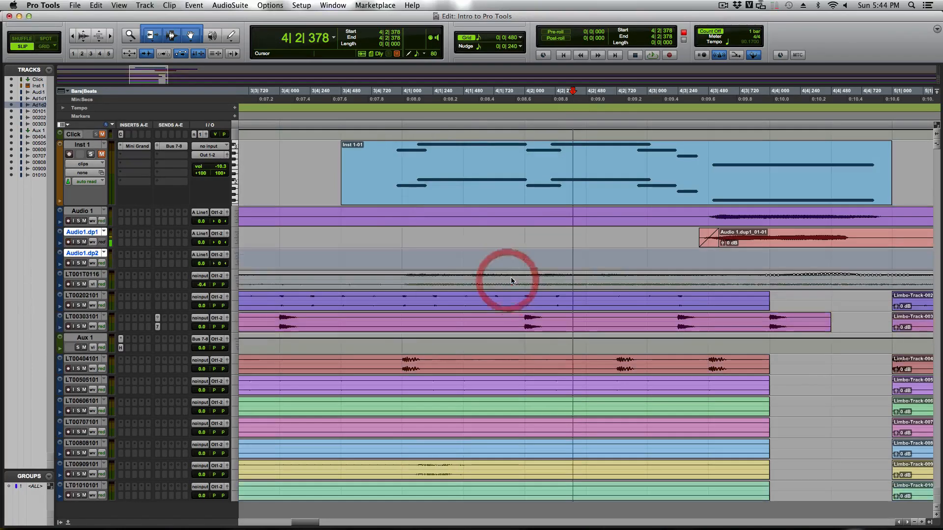
{"action": "left_click", "coordinate": [68, 263]}
{"action": "left_click", "coordinate": [68, 242]}
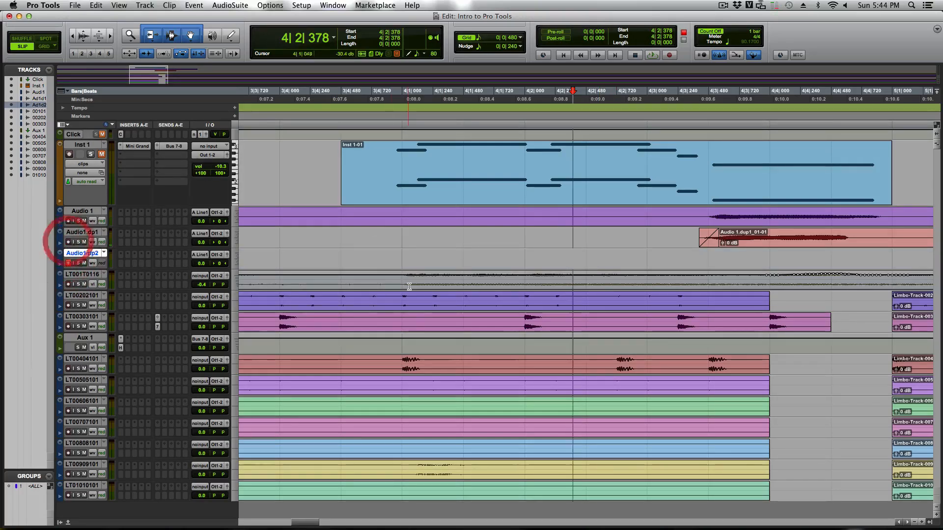
- Record a third take on the Audio1.dp2 track starting at 4|1|630
{"action": "left_click", "coordinate": [718, 31]}
{"action": "left_click", "coordinate": [718, 32]}
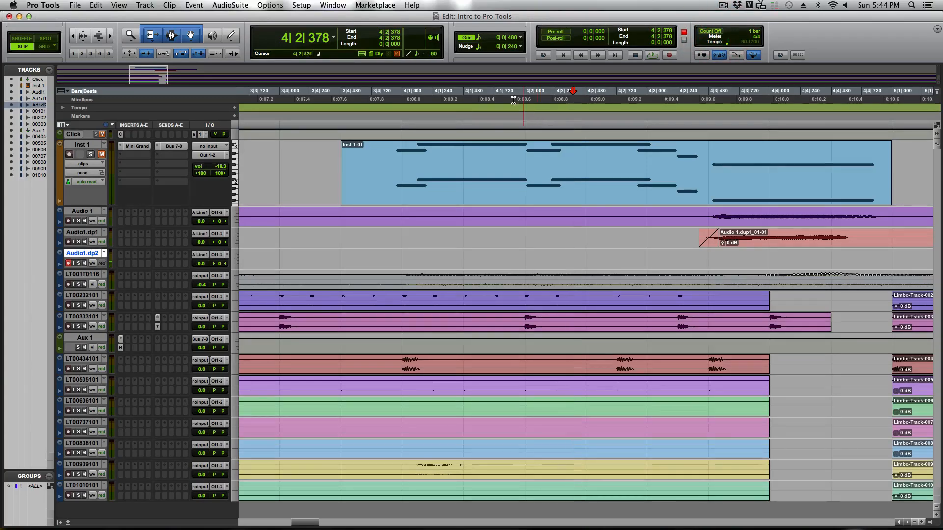
{"action": "left_click", "coordinate": [482, 93]}
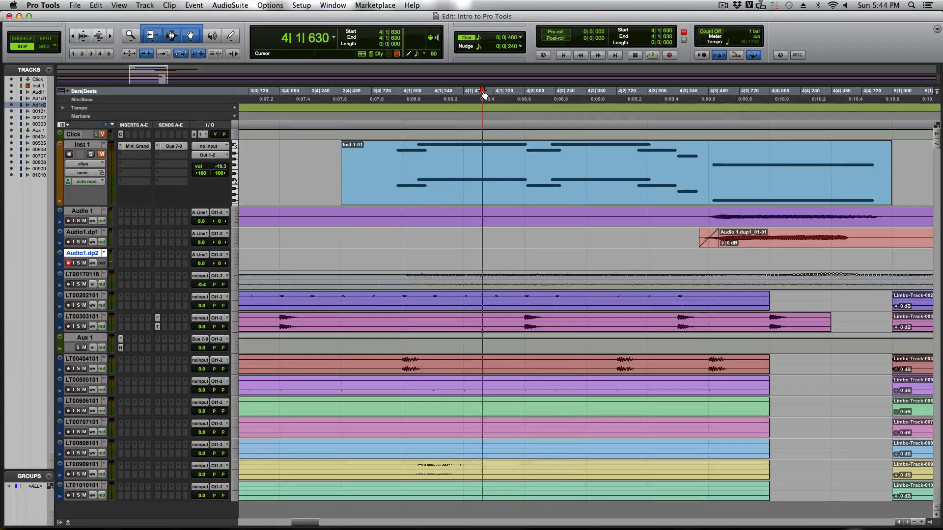
{"action": "key", "text": "3"}
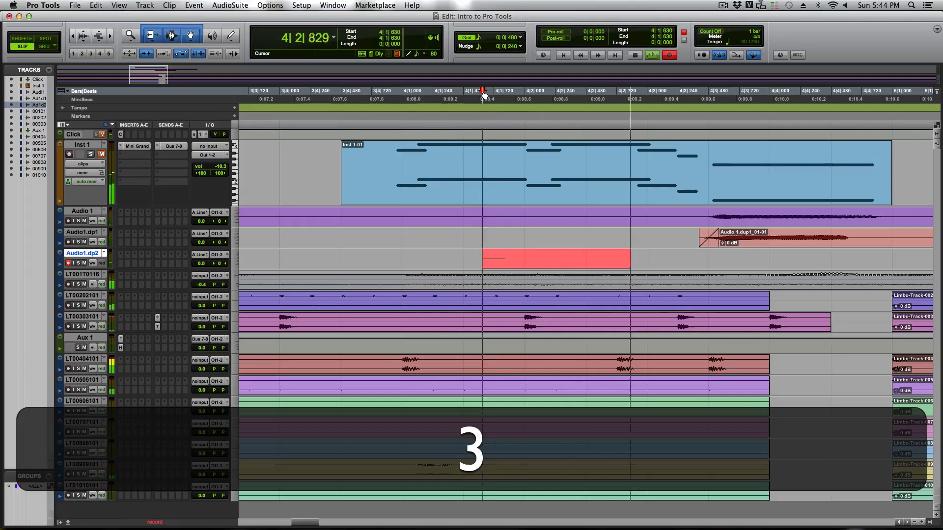
{"action": "key", "text": "space"}
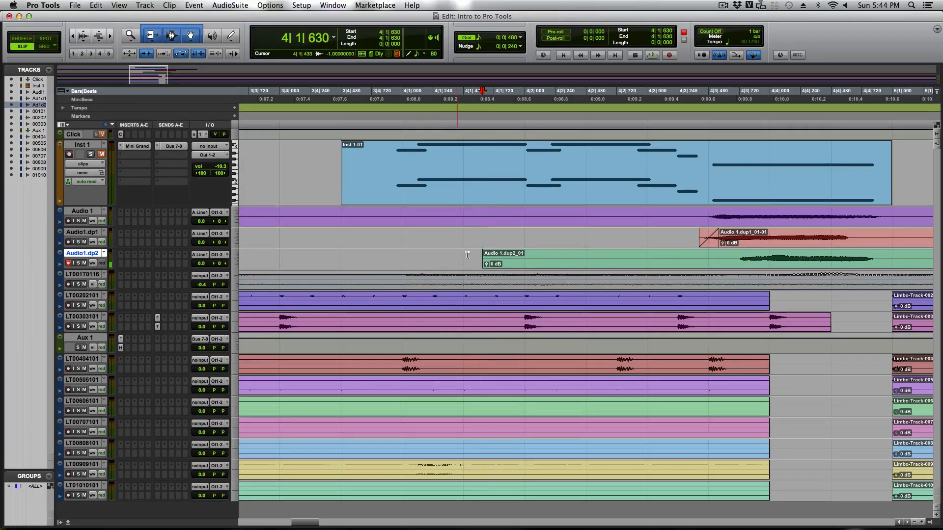
- Trim the third take's start to 4|3|622 and move its clip earlier to start at 4|3|360
{"action": "left_click_drag", "start_coordinate": [484, 260], "coordinate": [727, 275]}
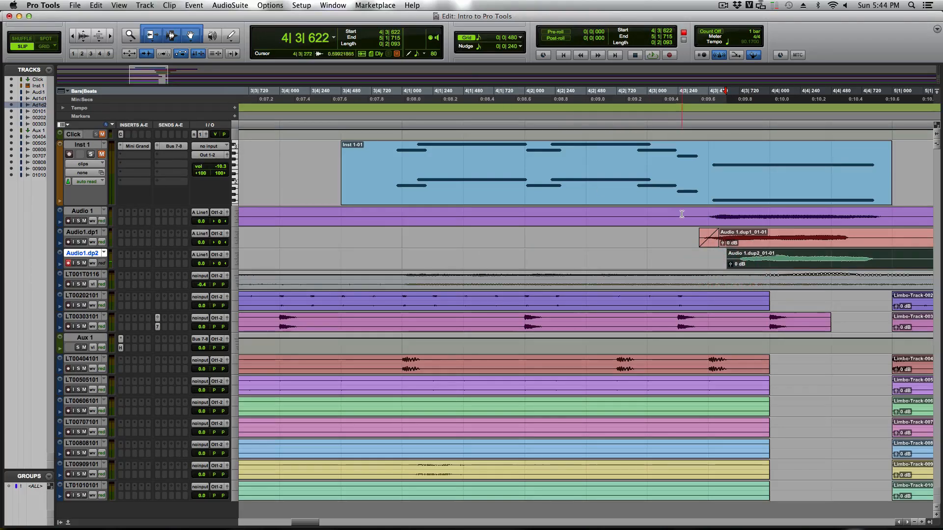
{"action": "left_click", "coordinate": [762, 260]}
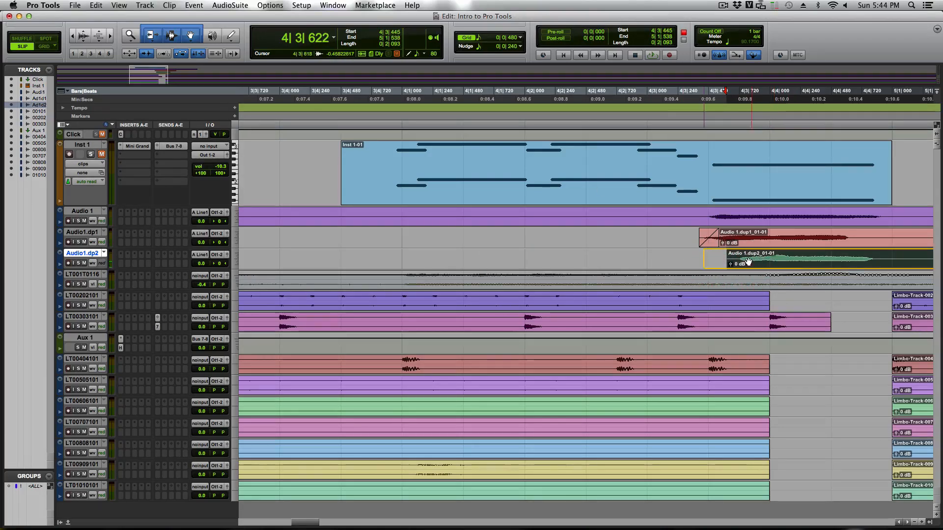
{"action": "left_click_drag", "start_coordinate": [747, 261], "coordinate": [713, 260]}
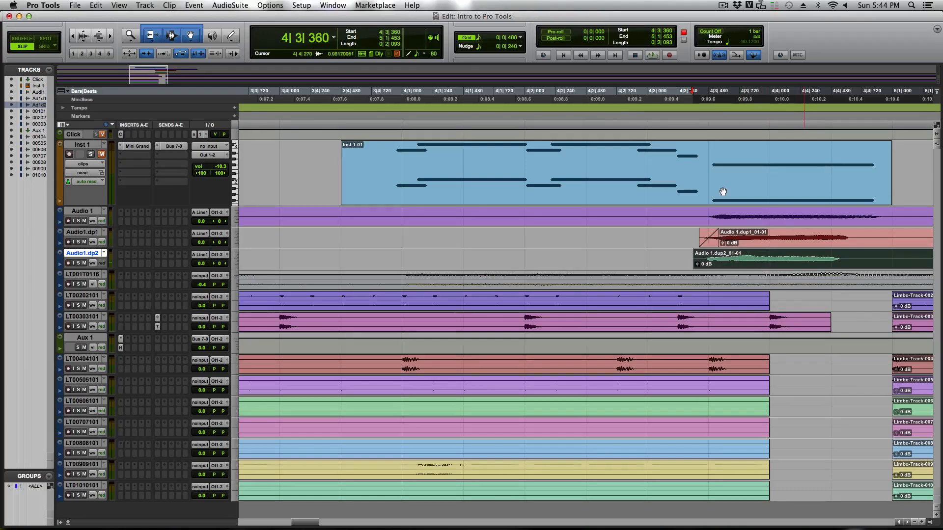
- Play back from 4|2|474 to hear all three takes together
{"action": "left_click", "coordinate": [585, 95]}
{"action": "key", "text": "space"}
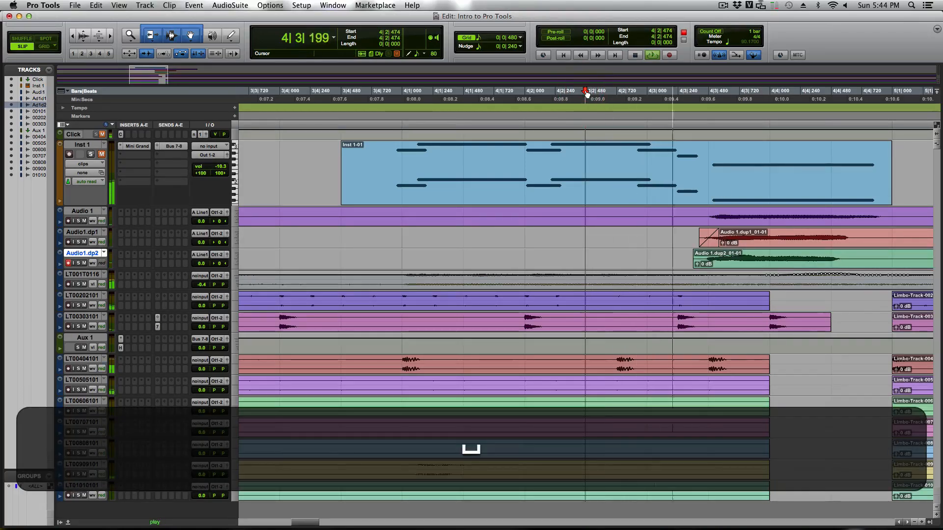
{"action": "key", "text": "space"}
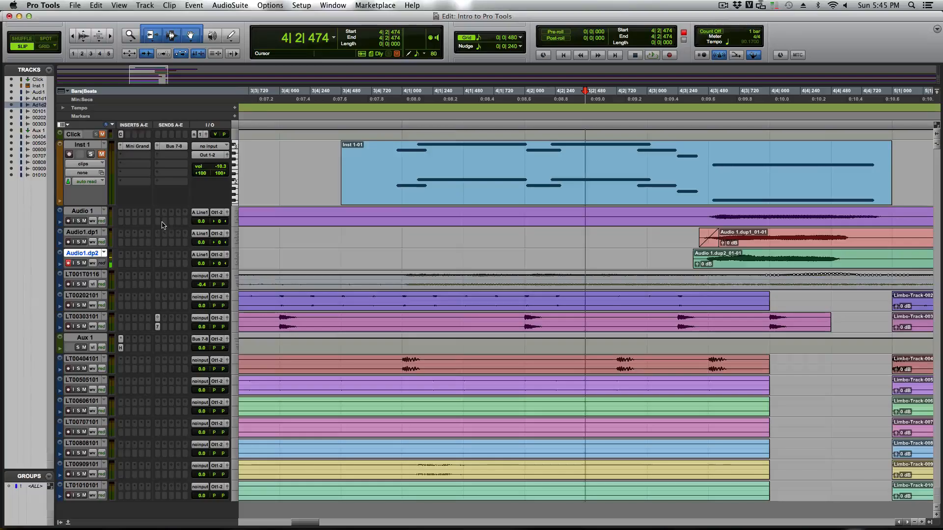
- Route the Audio 1 track's output to Bus 9-10 (Stereo)
{"action": "left_click", "coordinate": [158, 214]}
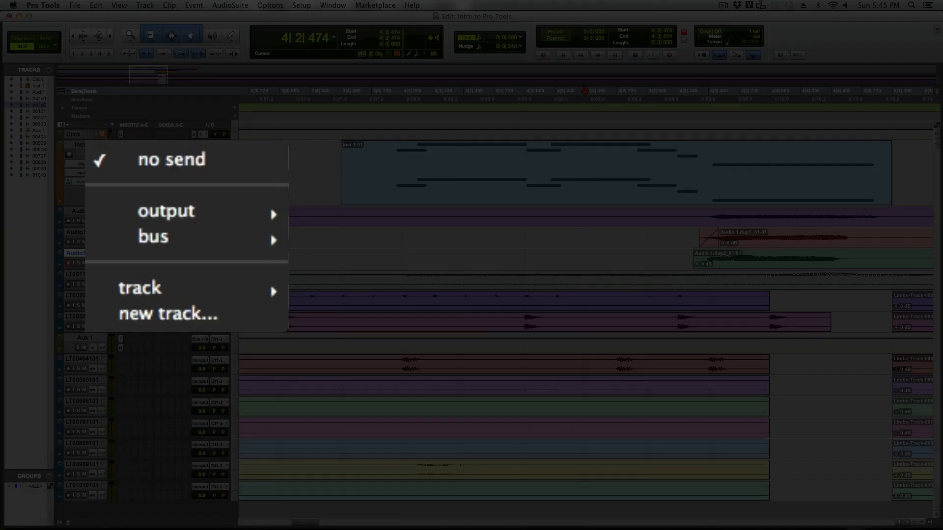
{"action": "left_click", "coordinate": [157, 210]}
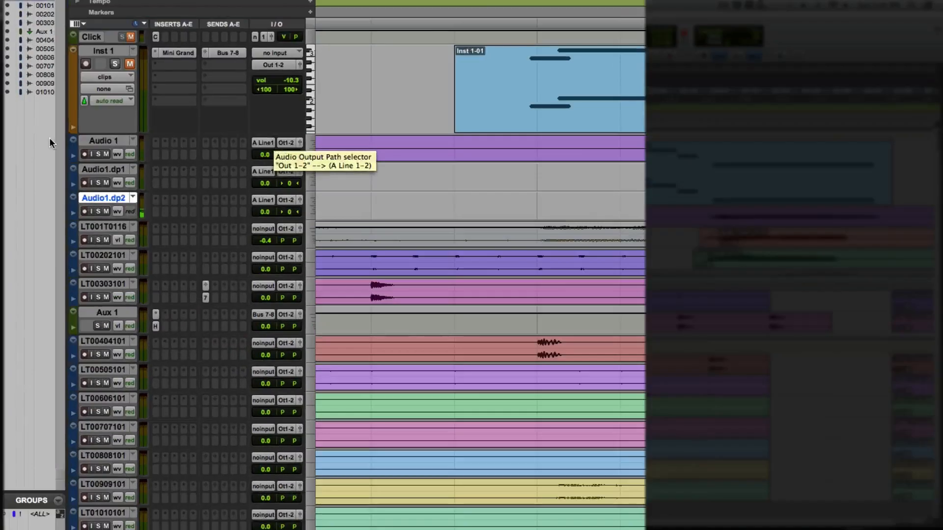
{"action": "left_click", "coordinate": [91, 141]}
{"action": "left_click", "coordinate": [98, 169]}
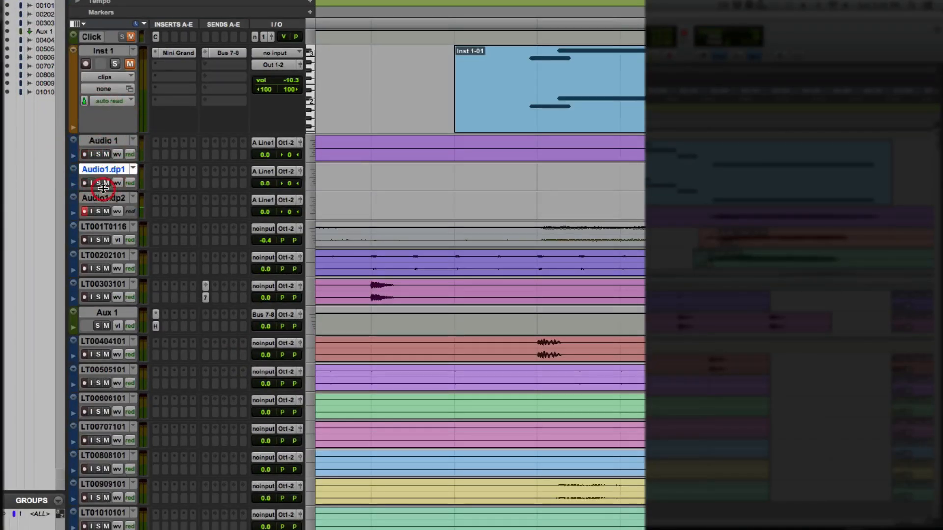
{"action": "left_click", "coordinate": [101, 198]}
{"action": "left_click", "coordinate": [292, 143]}
{"action": "mouse_move", "coordinate": [293, 143]}
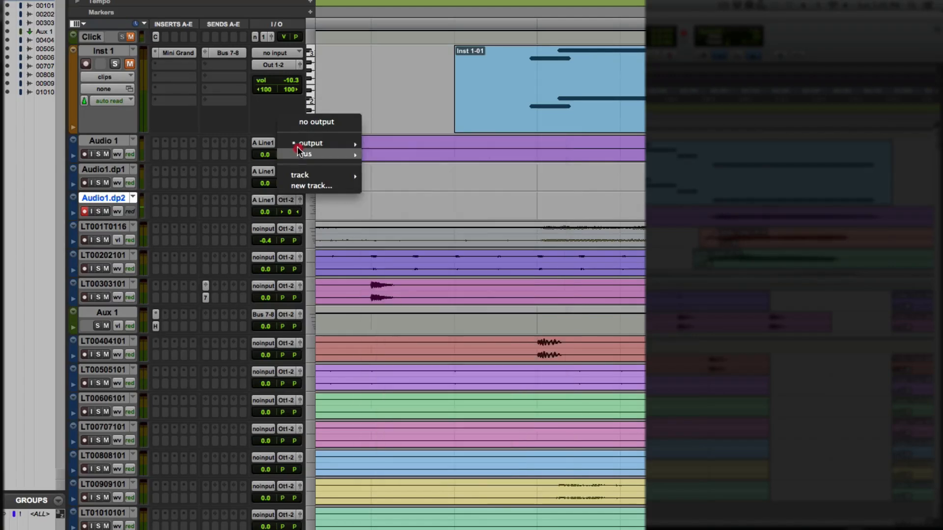
{"action": "left_click", "coordinate": [404, 186]}
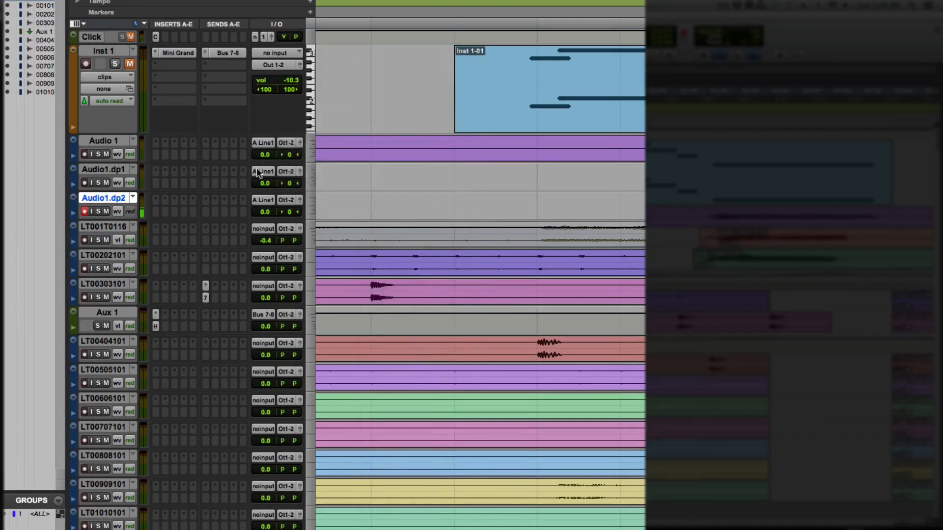
- Route the outputs of the Audio1.dp1 and Audio1.dp2 tracks to Bus 9-10 (Stereo)
{"action": "left_click", "coordinate": [286, 171]}
{"action": "mouse_move", "coordinate": [301, 183]}
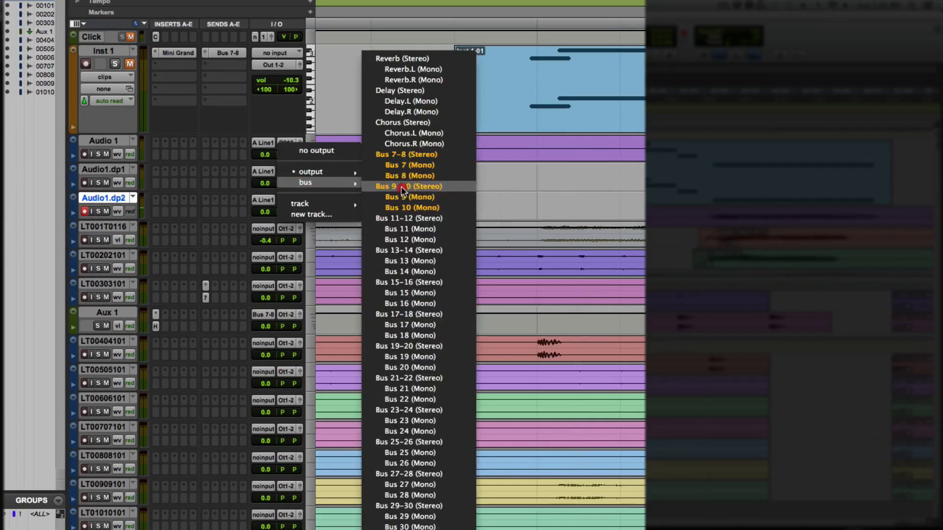
{"action": "left_click", "coordinate": [402, 187]}
{"action": "left_click", "coordinate": [286, 199]}
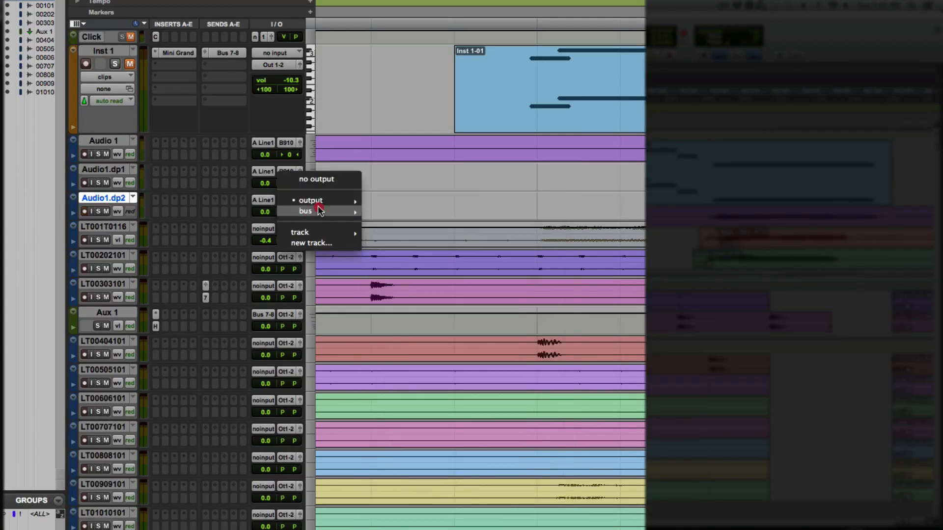
{"action": "mouse_move", "coordinate": [314, 211]}
{"action": "left_click", "coordinate": [398, 207]}
{"action": "left_click", "coordinate": [415, 186]}
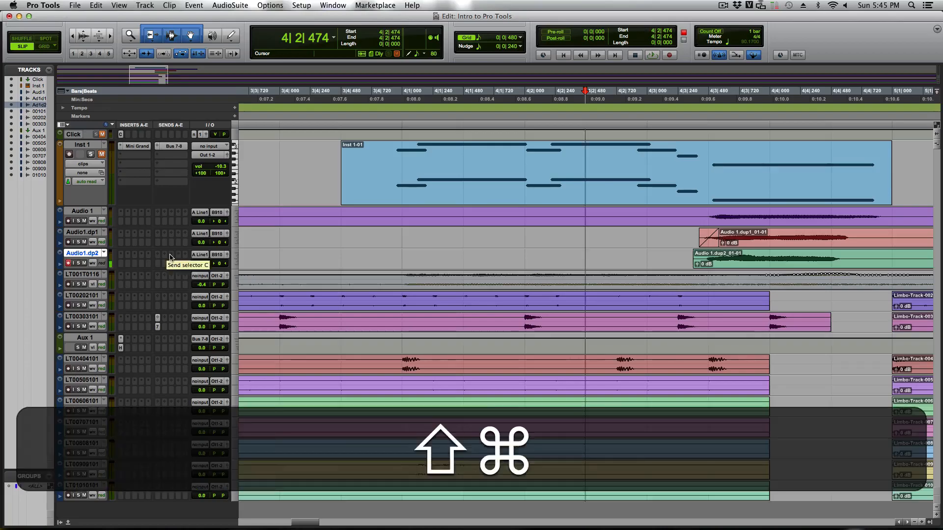
- Create one new stereo Aux Input track below the three audio takes
{"action": "key", "text": "shift+super+n"}
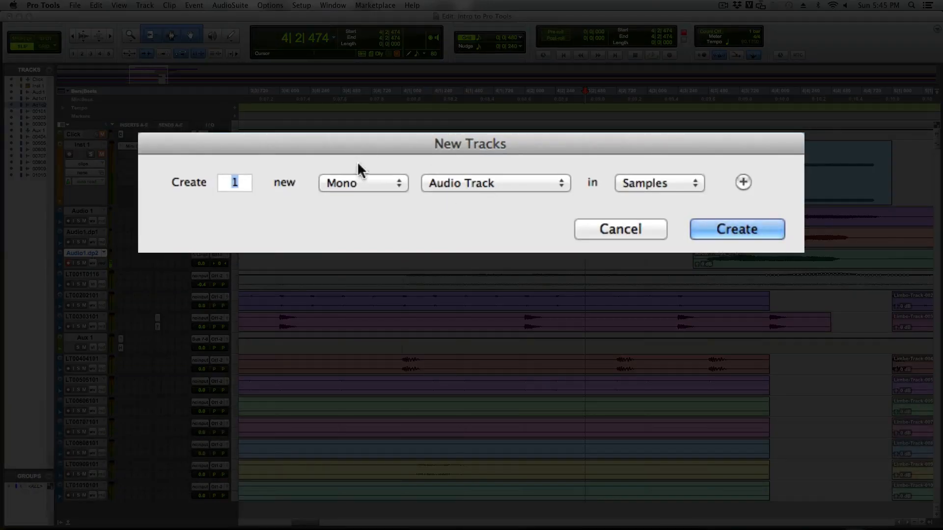
{"action": "left_click", "coordinate": [414, 146]}
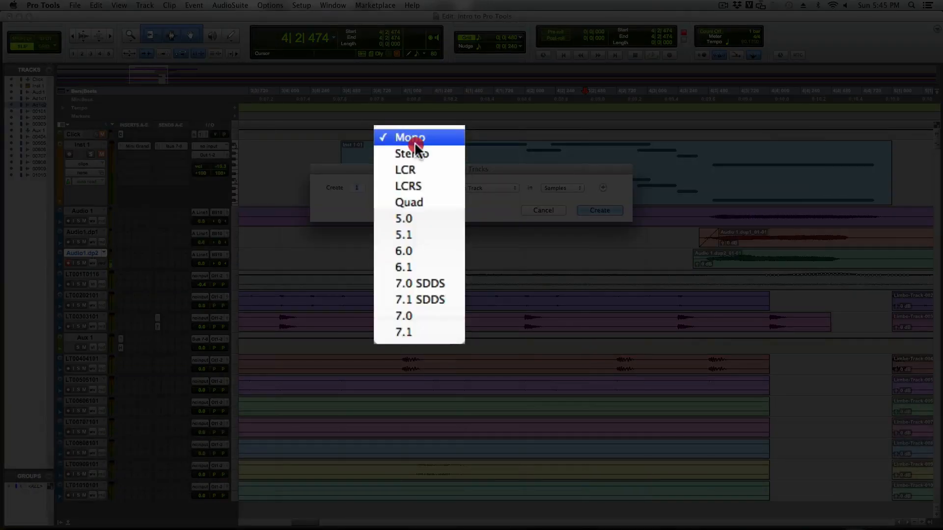
{"action": "left_click", "coordinate": [422, 154]}
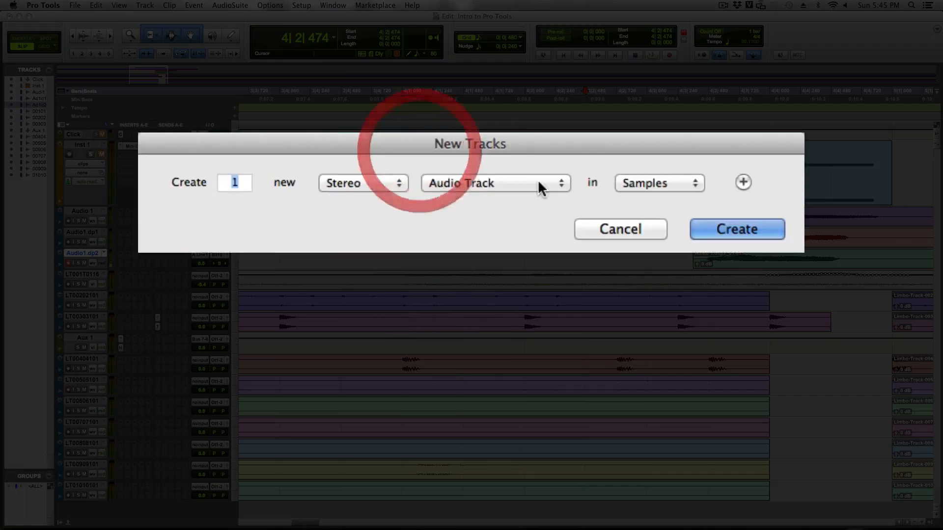
{"action": "left_click", "coordinate": [539, 182]}
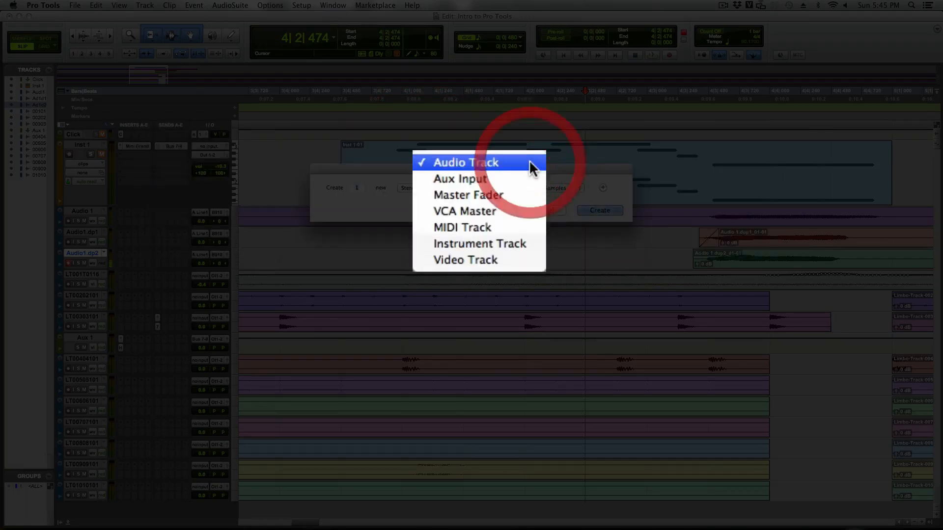
{"action": "left_click", "coordinate": [533, 181]}
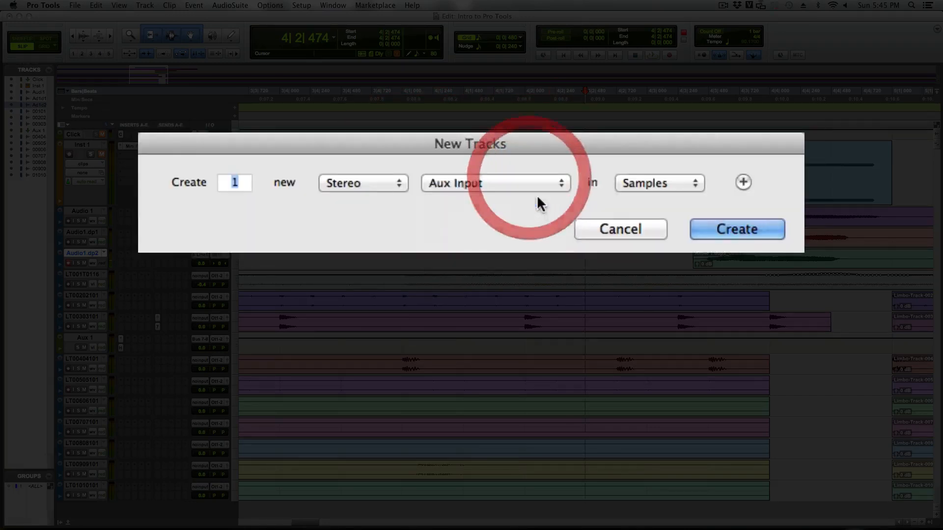
{"action": "left_click", "coordinate": [731, 221]}
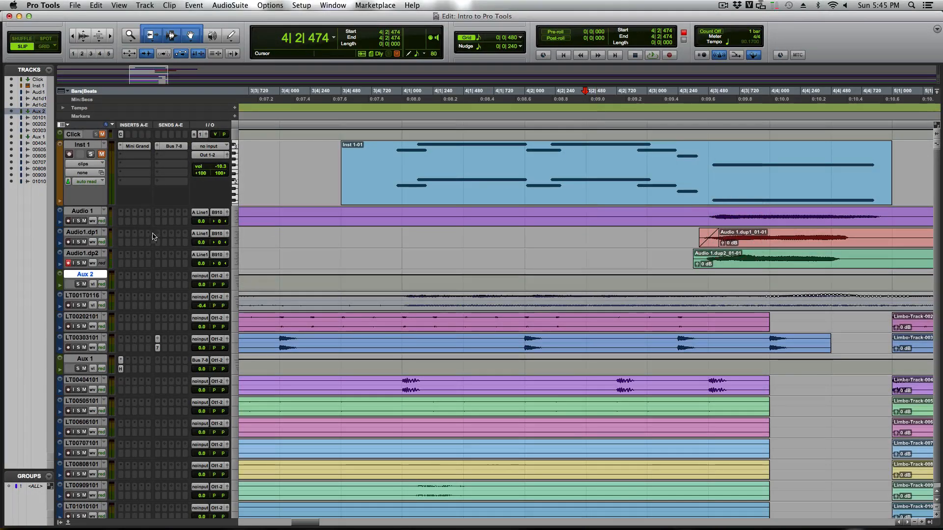
- Toggle record arming on Audio1.dp2 and set the Aux 2 track's input to Bus 9-10 (Stereo)
{"action": "left_click", "coordinate": [68, 264]}
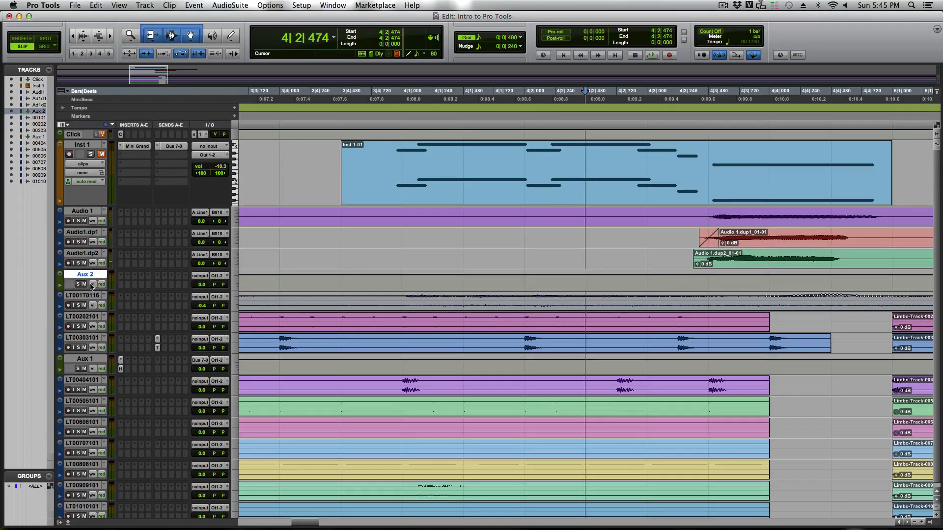
{"action": "left_click", "coordinate": [68, 263]}
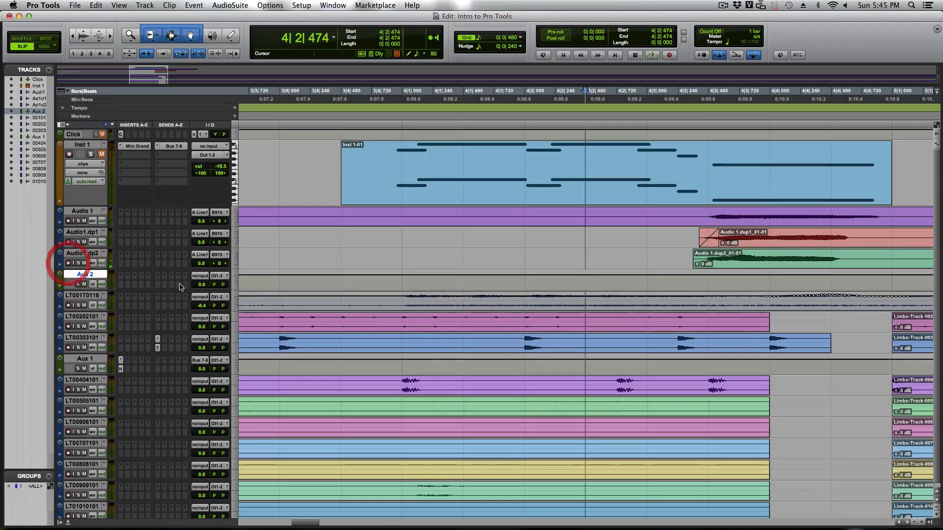
{"action": "left_click", "coordinate": [200, 276]}
{"action": "mouse_move", "coordinate": [220, 301]}
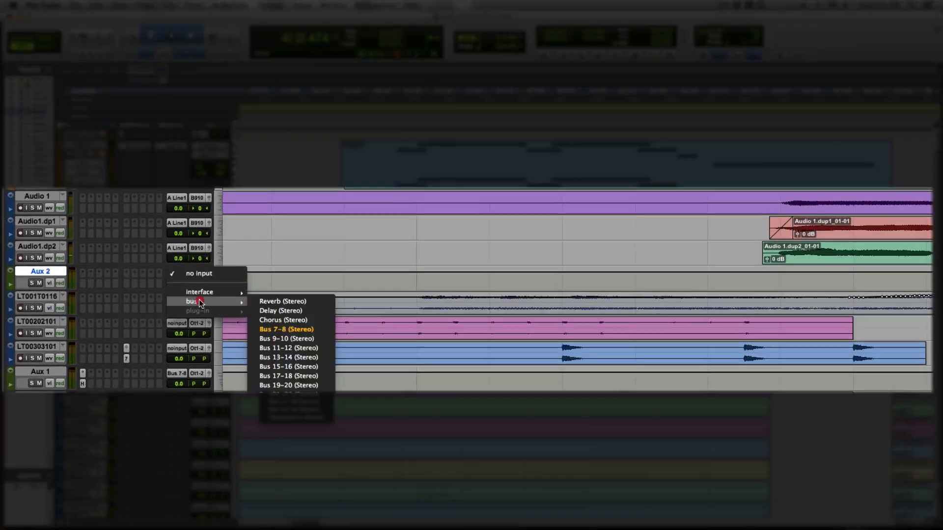
{"action": "left_click", "coordinate": [298, 338]}
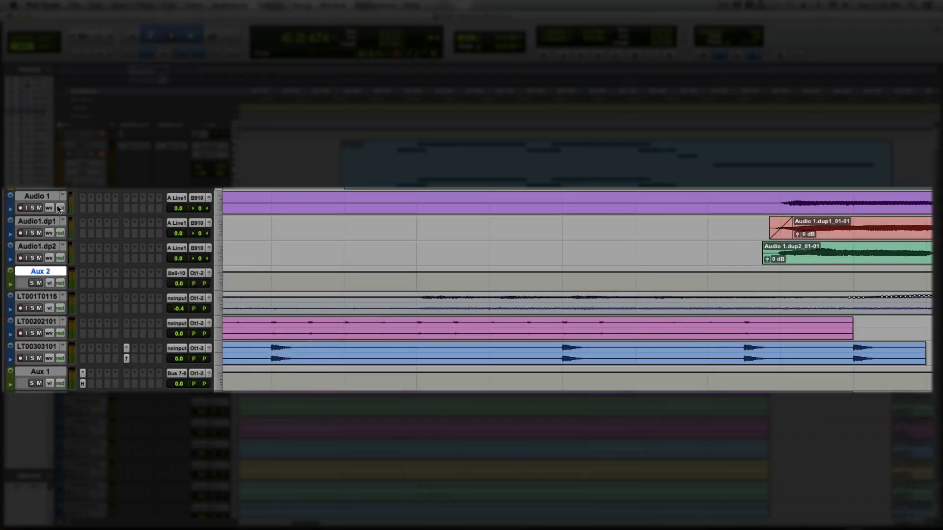
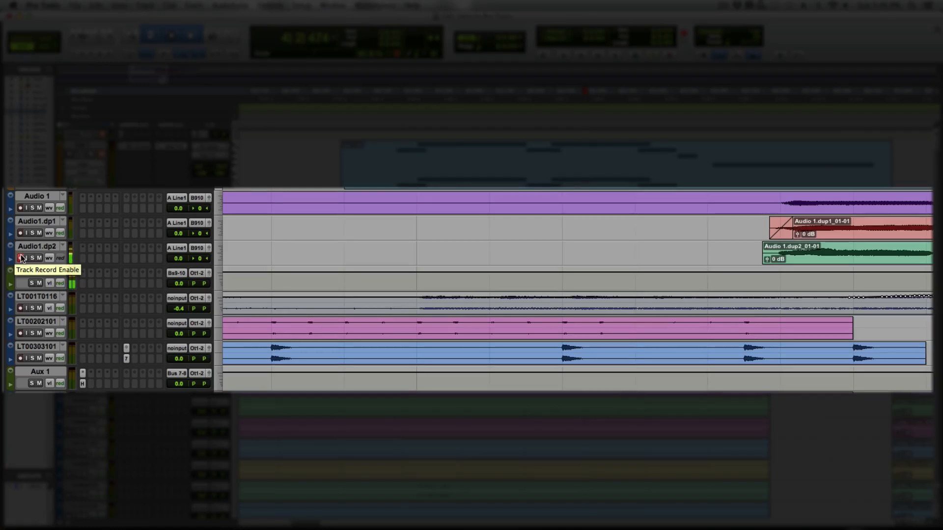
- Insert the MFilter (stereo) multichannel EQ plug-in on the Aux 2 track and move its window to clear the takes
{"action": "left_click", "coordinate": [85, 277]}
{"action": "mouse_move", "coordinate": [103, 297]}
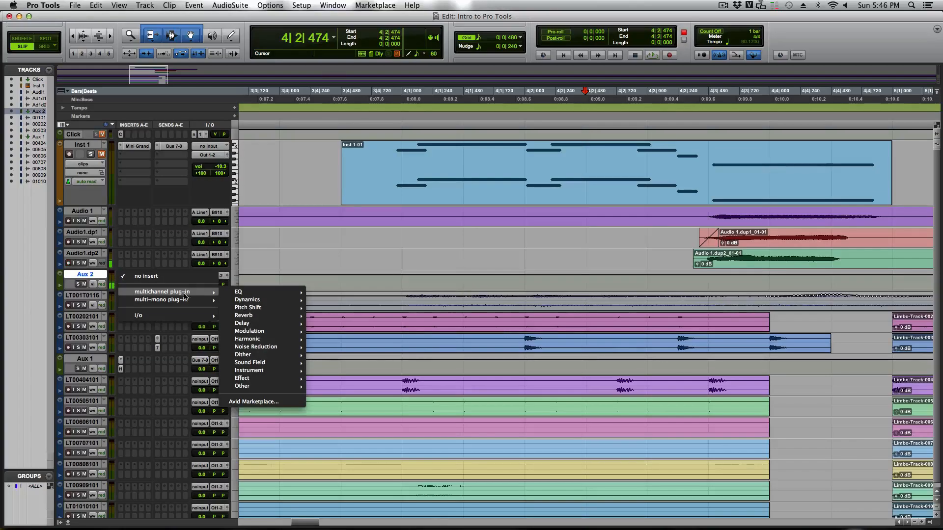
{"action": "mouse_move", "coordinate": [255, 291]}
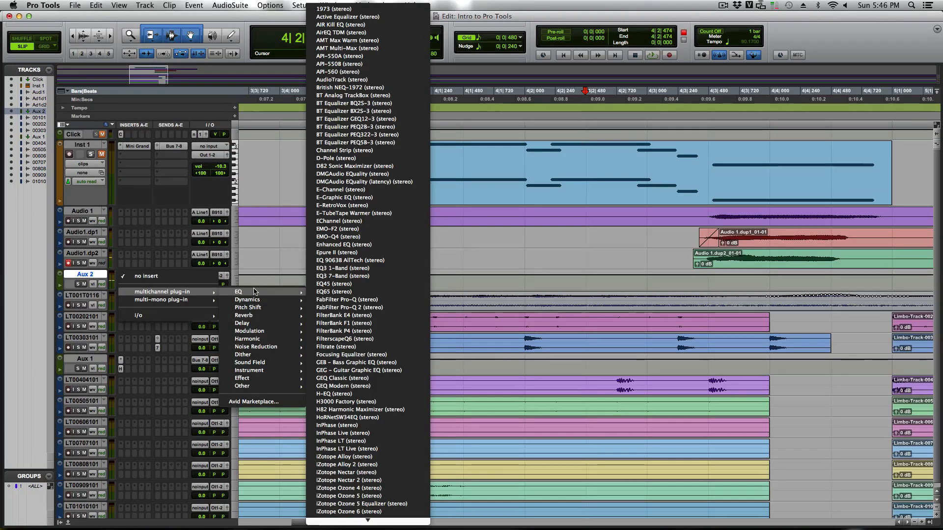
{"action": "scroll", "coordinate": [382, 450], "scroll_direction": "down", "scroll_amount": 3}
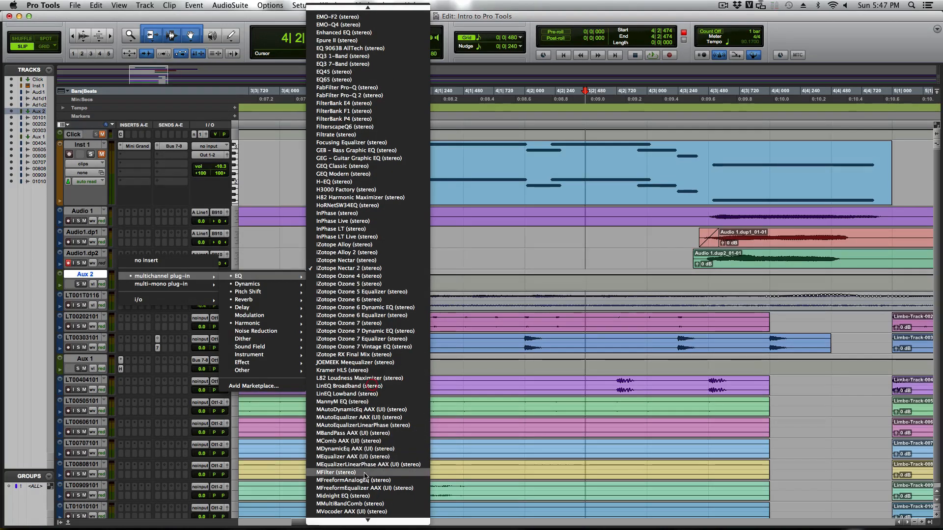
{"action": "left_click", "coordinate": [372, 385]}
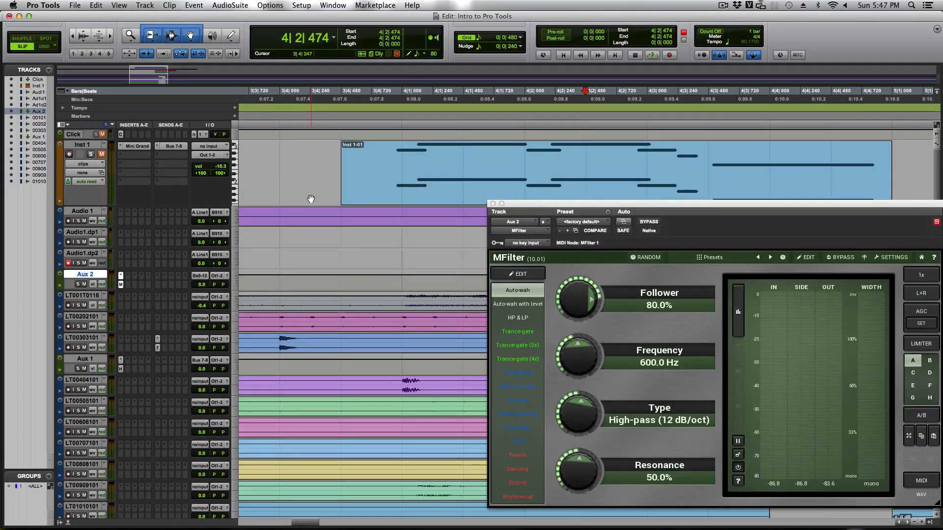
{"action": "left_click_drag", "start_coordinate": [689, 204], "coordinate": [568, 161]}
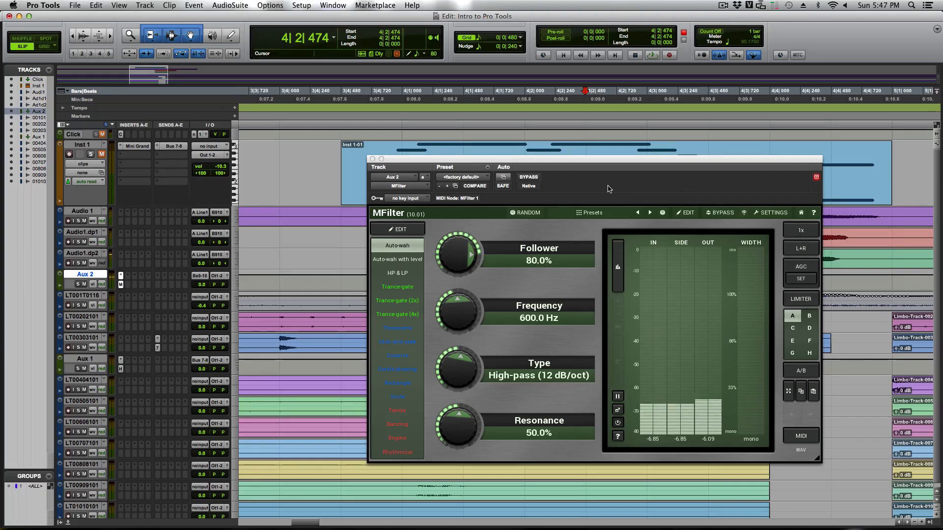
- Open MFilter's preset browser and try the 50Hz, 130Hz Bass Kill and Vocal presence presets from the Simple equalization folder
{"action": "left_click", "coordinate": [597, 211]}
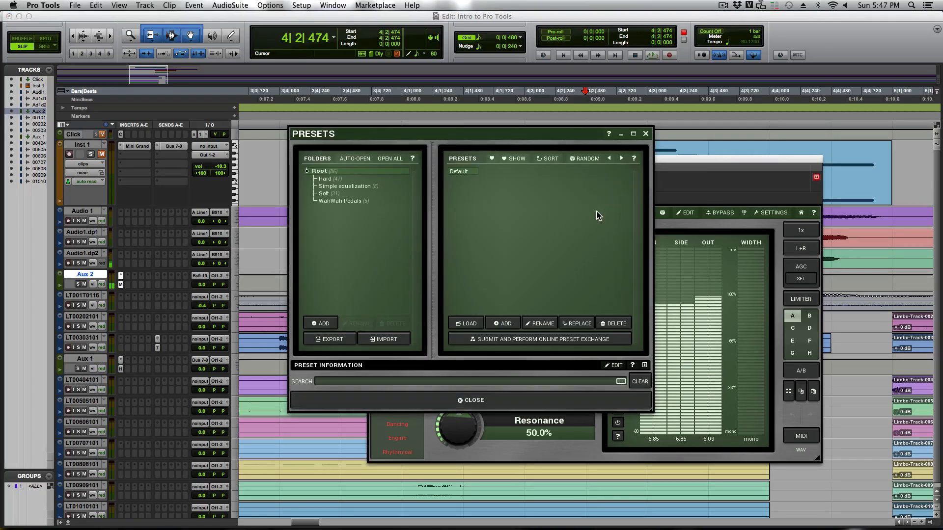
{"action": "left_click", "coordinate": [346, 187]}
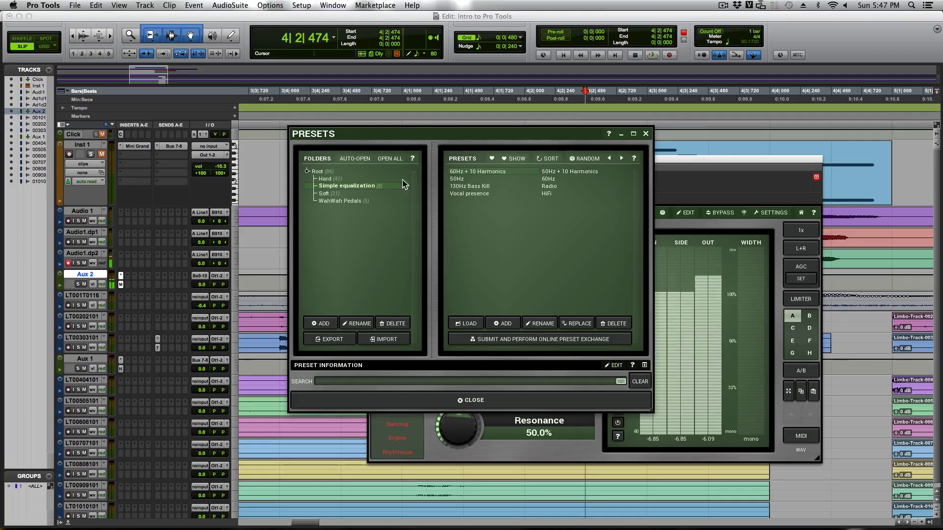
{"action": "left_click", "coordinate": [472, 180]}
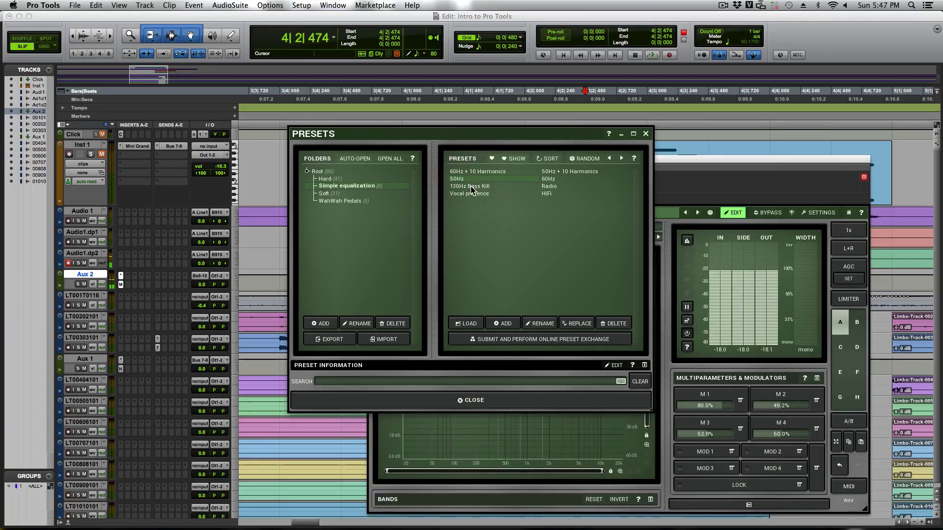
{"action": "left_click", "coordinate": [471, 187]}
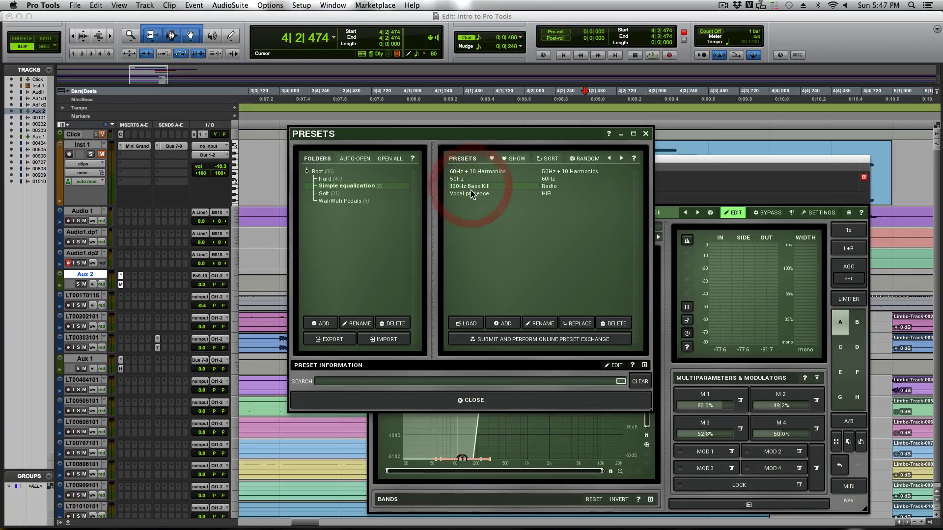
{"action": "left_click", "coordinate": [470, 195]}
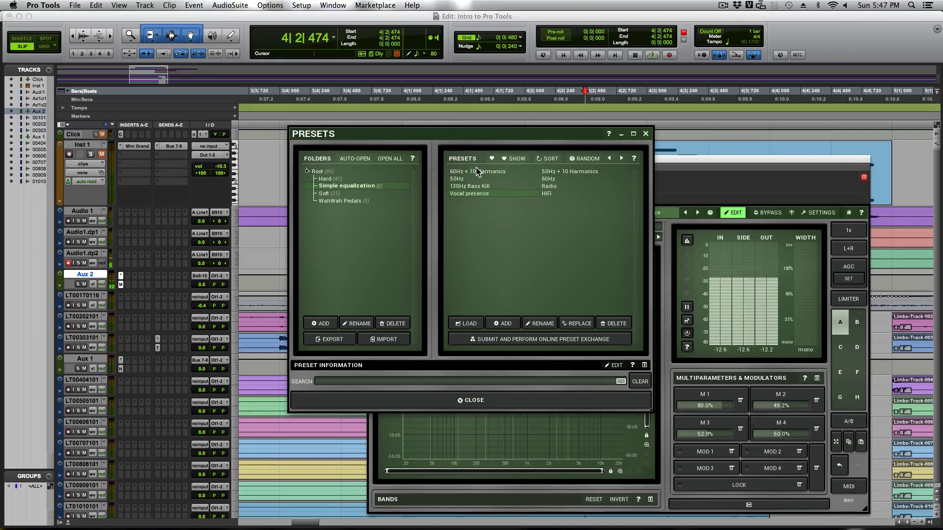
- Audition MFilter presets in the Hard folder, from UFO through Dancing Resonant Peaks, and load Uaaaaaah!
{"action": "left_click", "coordinate": [324, 178]}
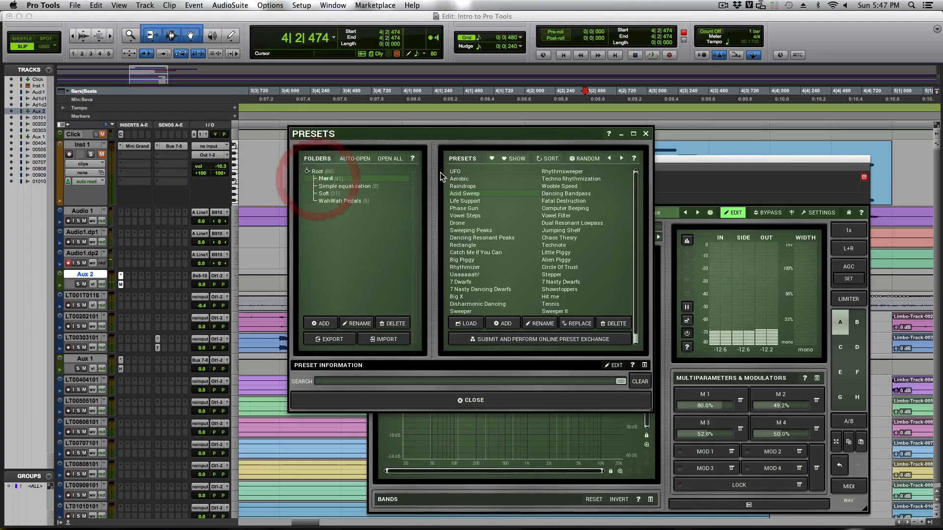
{"action": "left_click", "coordinate": [470, 172]}
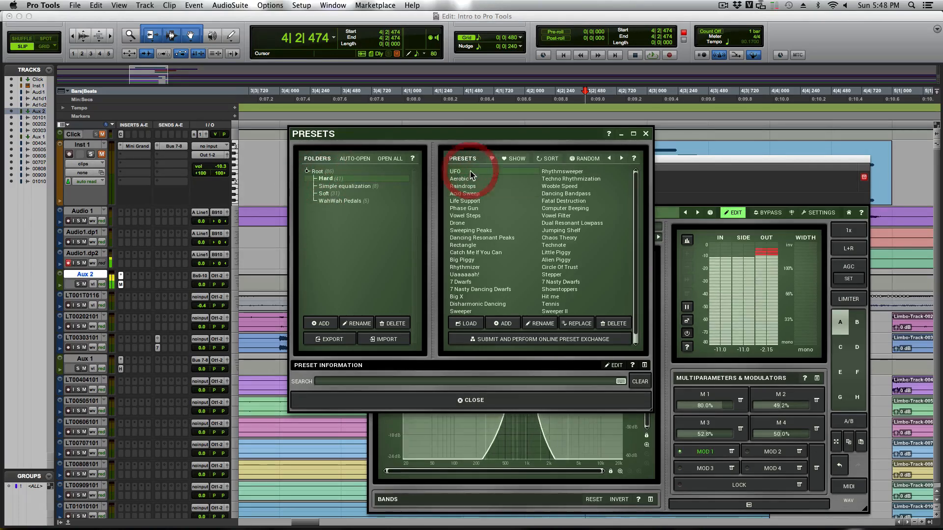
{"action": "left_click", "coordinate": [471, 180]}
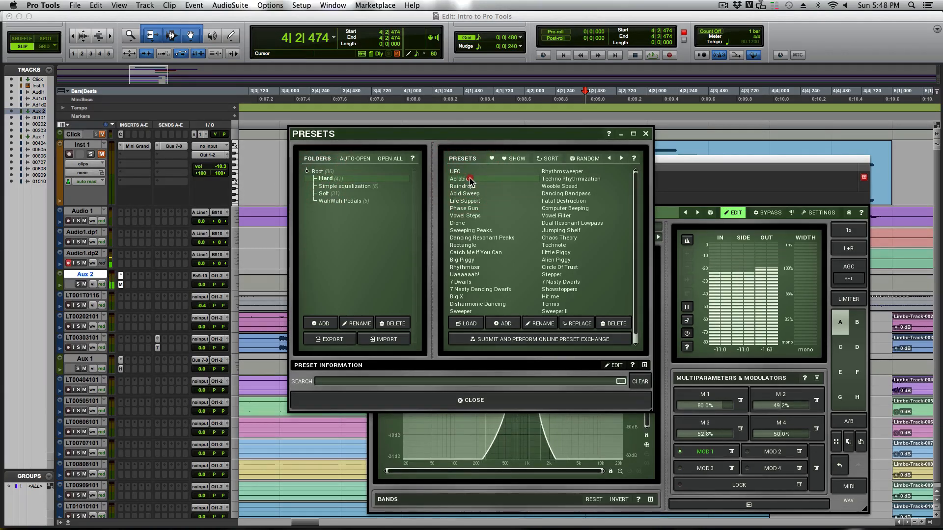
{"action": "left_click", "coordinate": [470, 180]}
{"action": "left_click", "coordinate": [470, 187]}
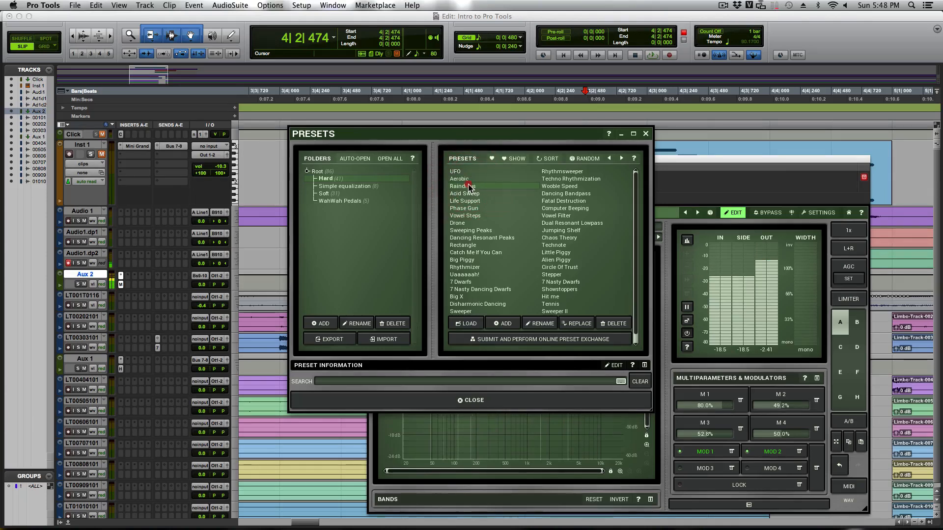
{"action": "left_click", "coordinate": [469, 187]}
{"action": "left_click", "coordinate": [468, 194]}
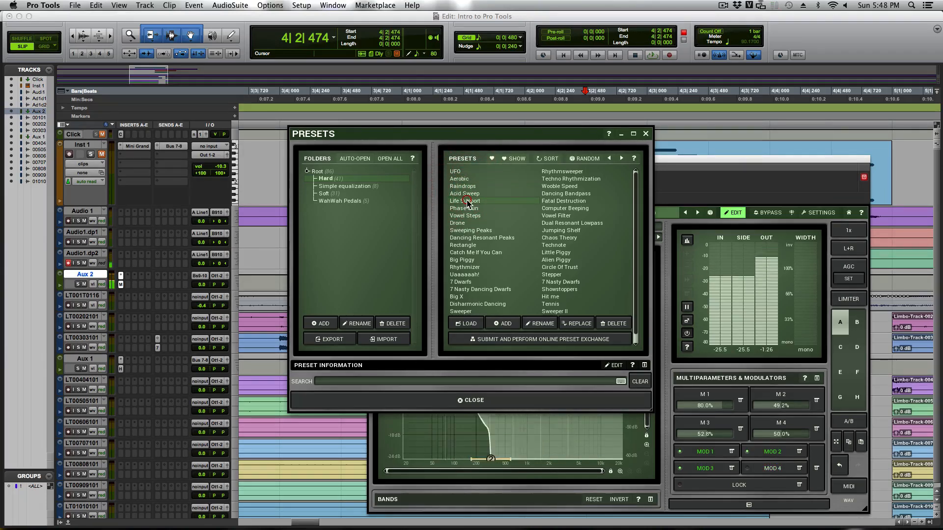
{"action": "left_click", "coordinate": [467, 201]}
{"action": "left_click", "coordinate": [467, 208]}
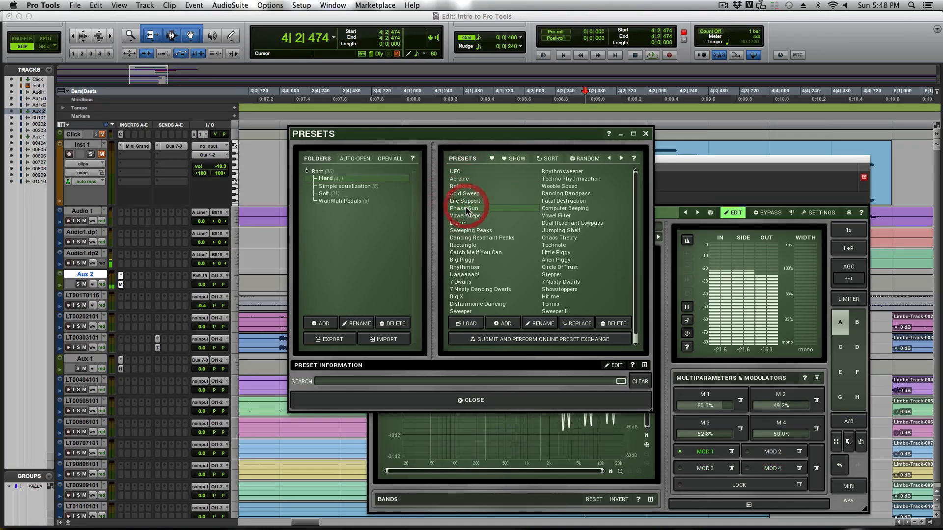
{"action": "left_click", "coordinate": [466, 216]}
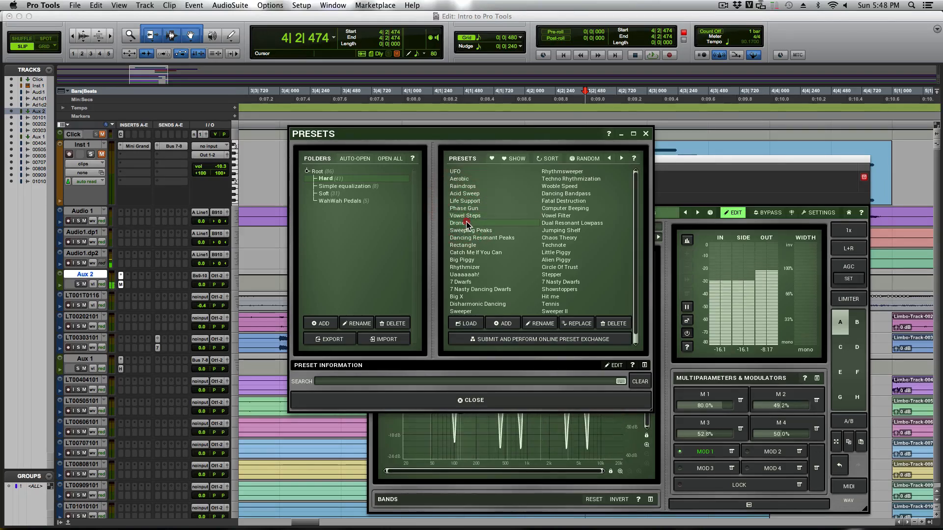
{"action": "left_click", "coordinate": [469, 231]}
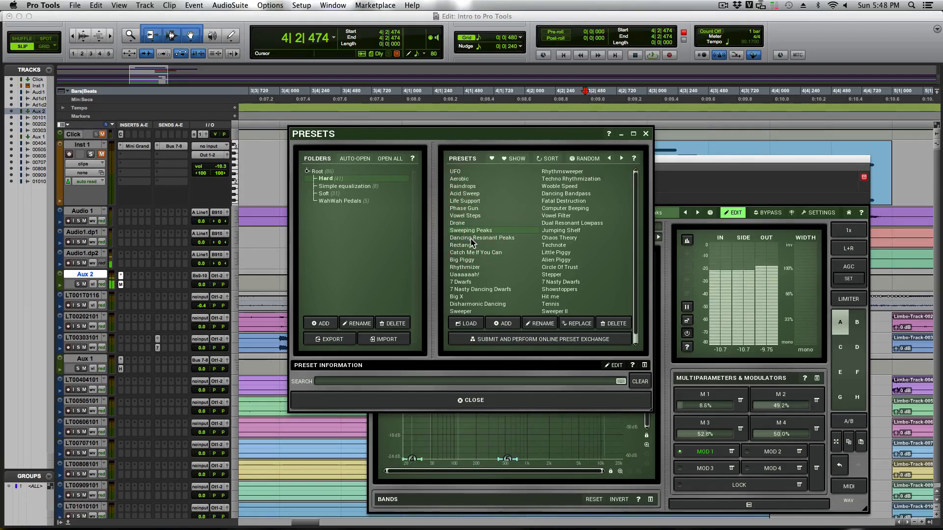
{"action": "left_click", "coordinate": [472, 238]}
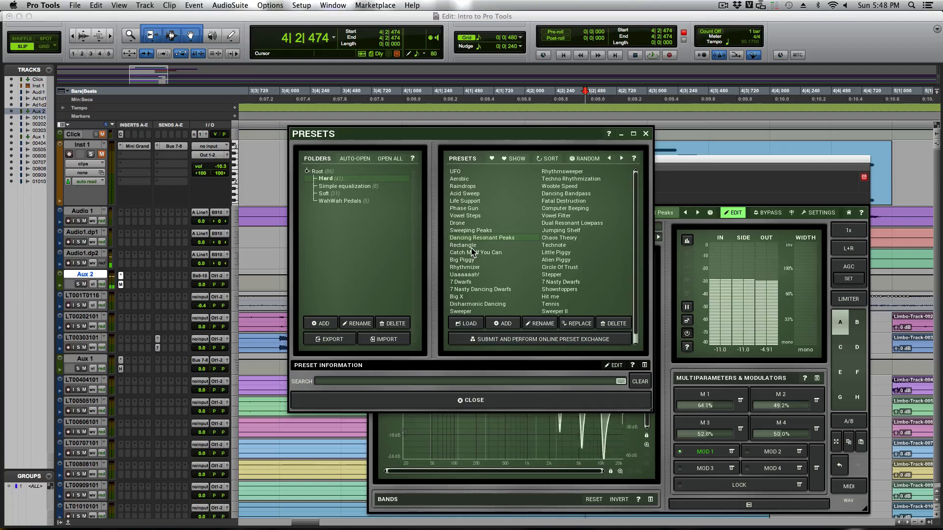
{"action": "left_click", "coordinate": [469, 274]}
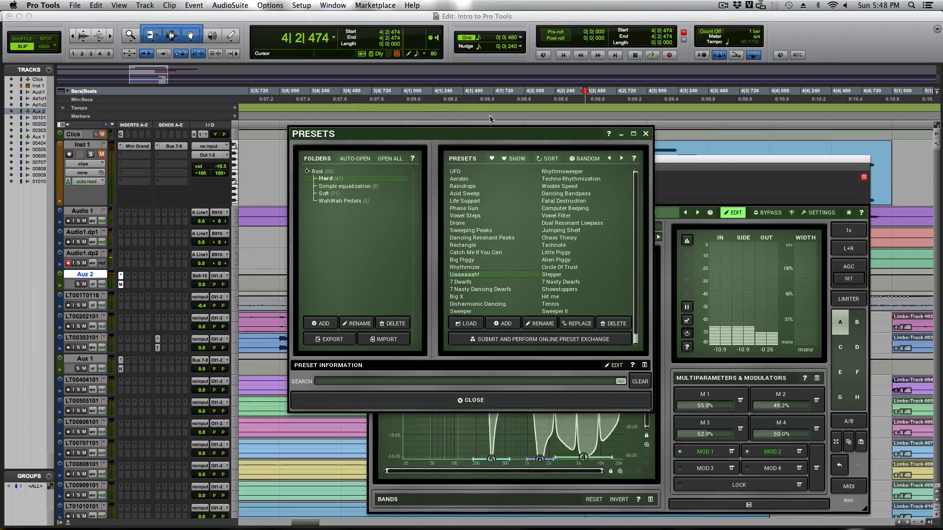
- Move the preset browser aside and play the session briefly from 4|2|231 with the Uaaaaaah! preset
{"action": "left_click", "coordinate": [713, 289]}
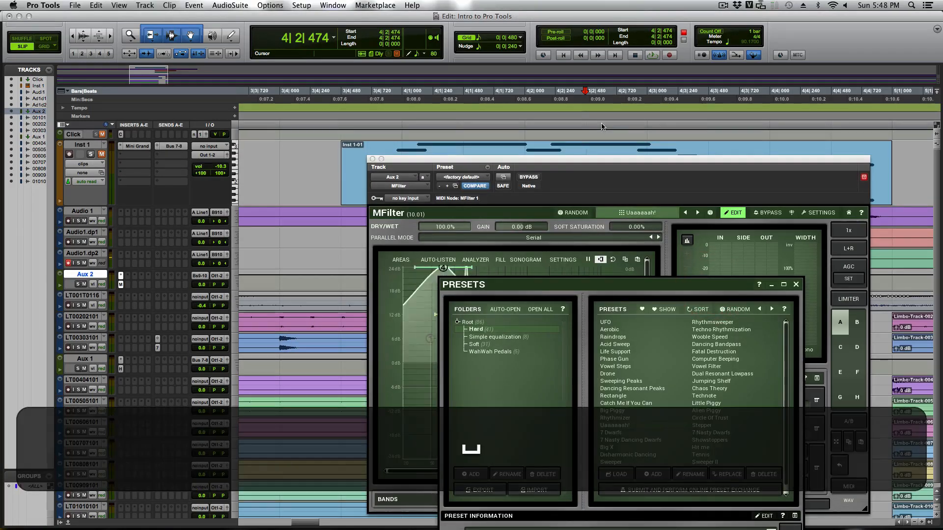
{"action": "key", "text": "space"}
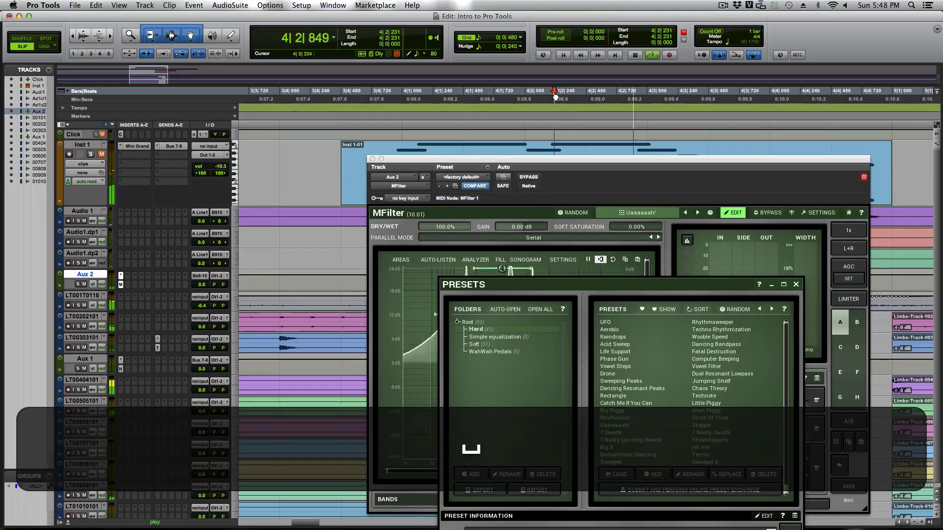
{"action": "key", "text": "space"}
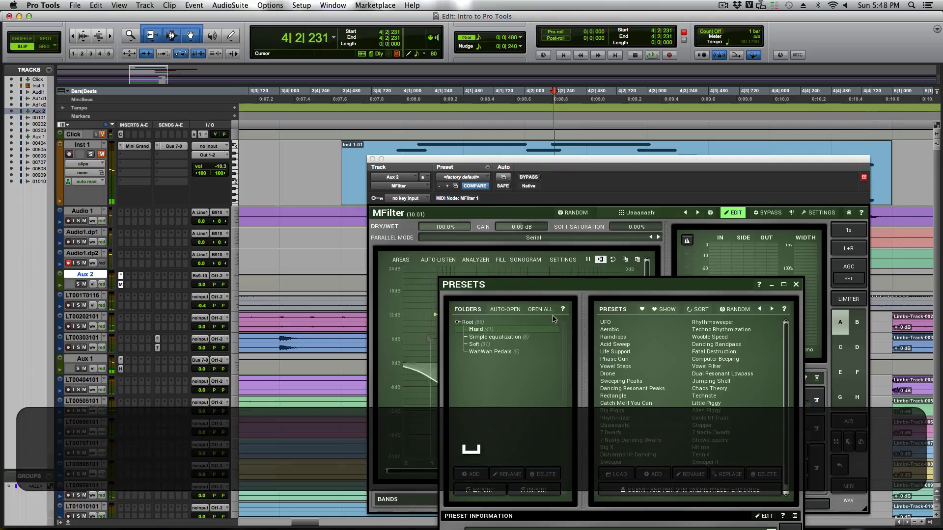
- Load the Big Piggy preset in MFilter and play the session from 4|2|174
{"action": "double_click", "coordinate": [612, 411]}
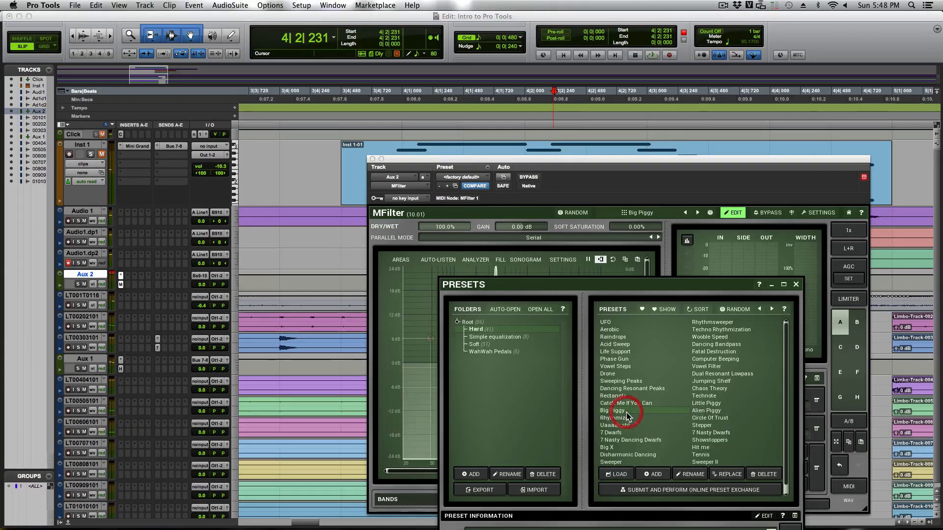
{"action": "key", "text": "space"}
{"action": "left_click", "coordinate": [548, 95]}
{"action": "key", "text": "space"}
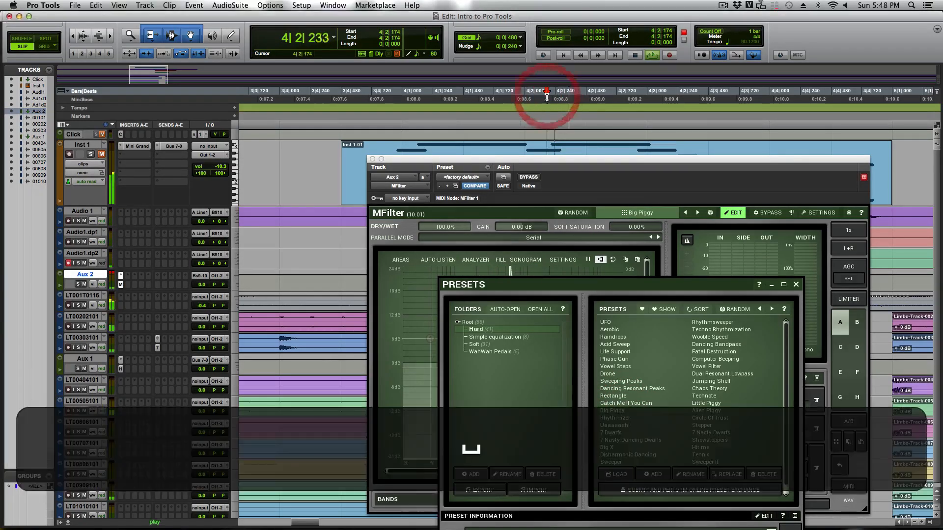
{"action": "key", "text": "space"}
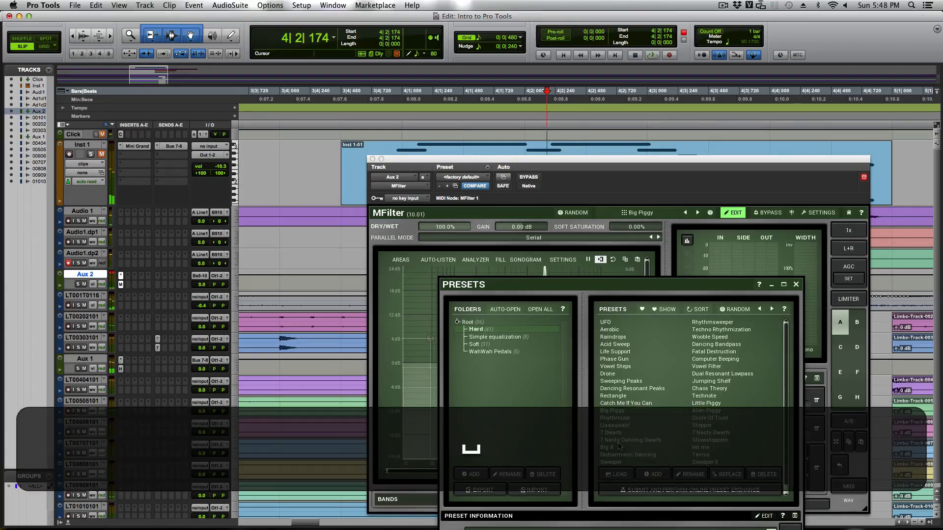
- Disarm recording on the Audio1.dp2 track and play the session again from 4|2|174
{"action": "left_click", "coordinate": [68, 263]}
{"action": "key", "text": "space"}
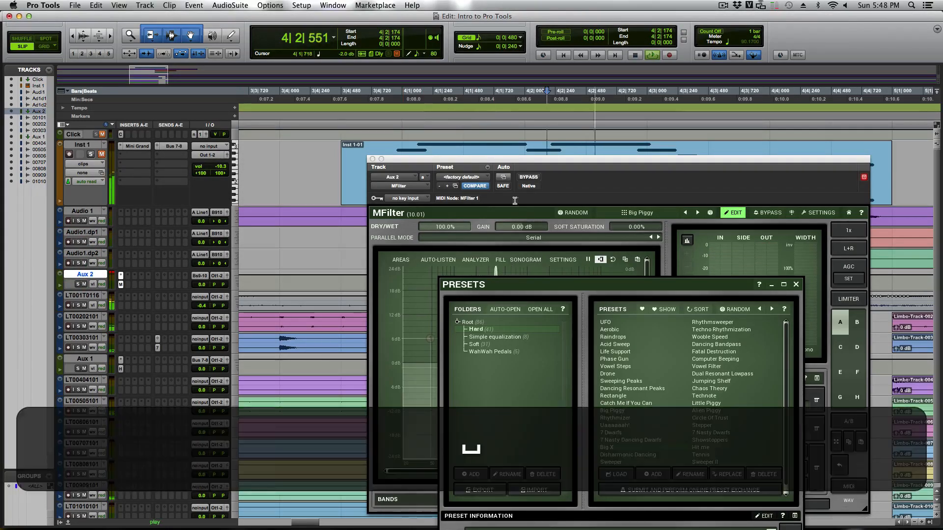
{"action": "key", "text": "space"}
- Audition the Disharmonic Dancing and 7 Dwarfs presets, playing the latter from 3|4|335, and close the MFilter window
{"action": "left_click", "coordinate": [637, 455]}
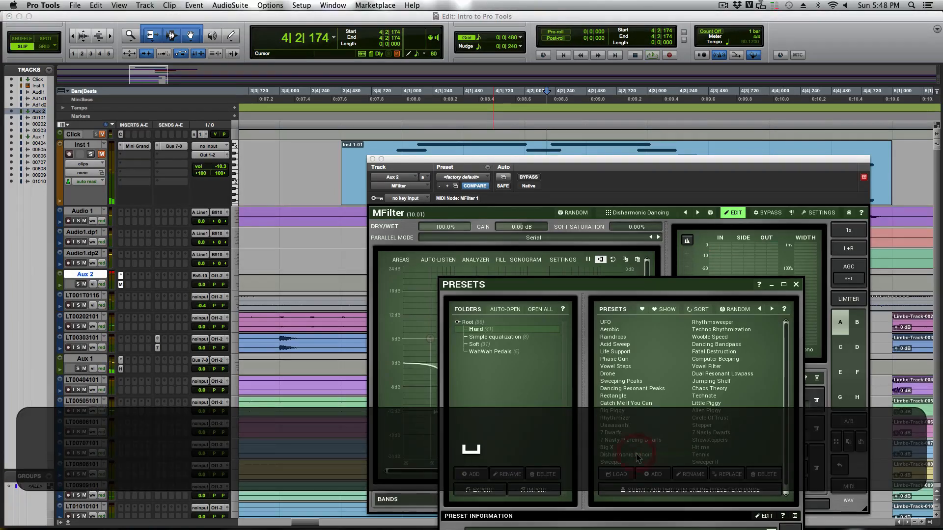
{"action": "key", "text": "space"}
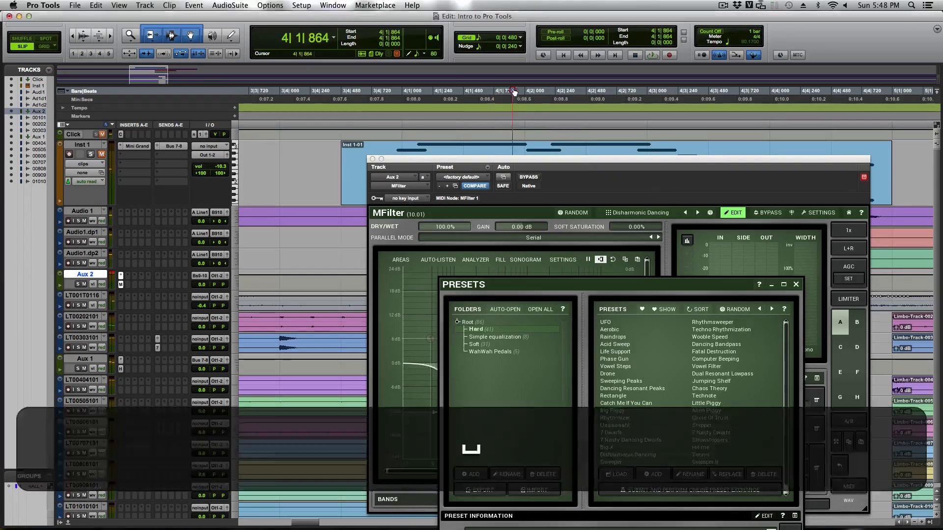
{"action": "left_click", "coordinate": [323, 91]}
{"action": "key", "text": "space"}
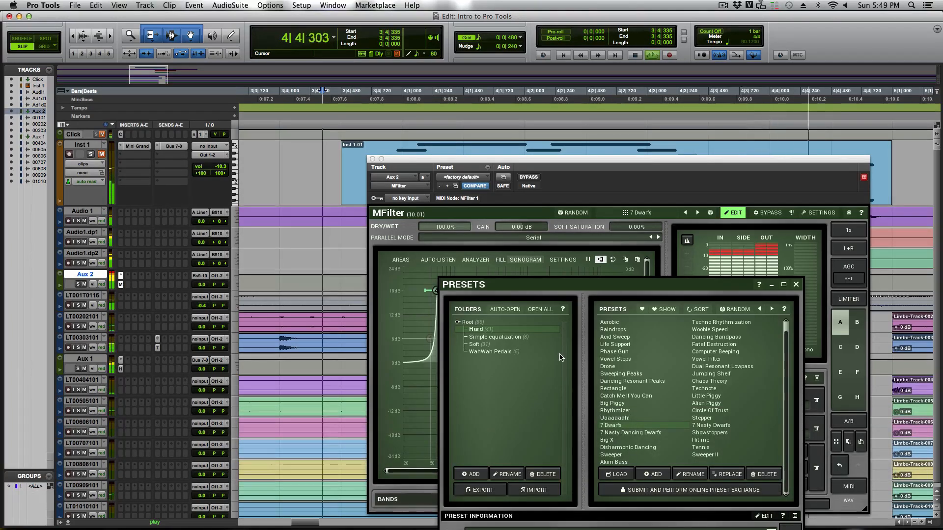
{"action": "key", "text": "space"}
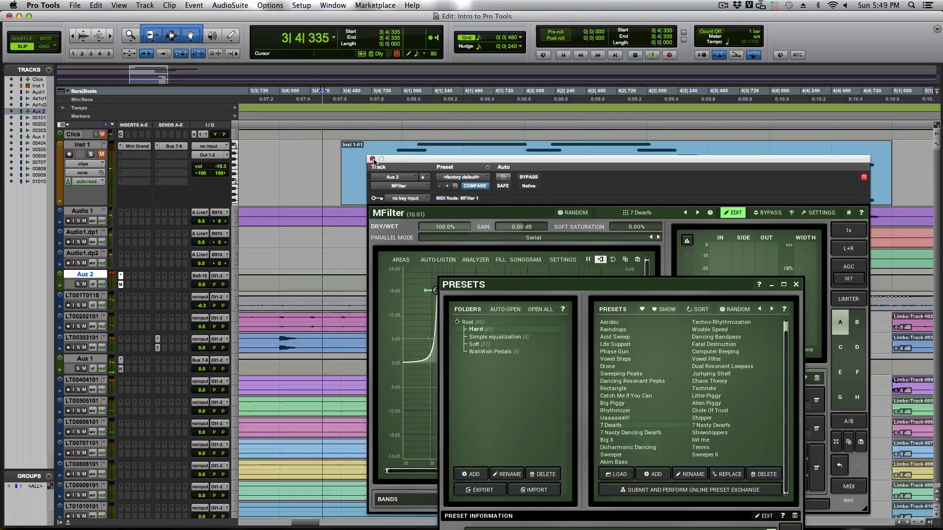
{"action": "left_click", "coordinate": [372, 158]}
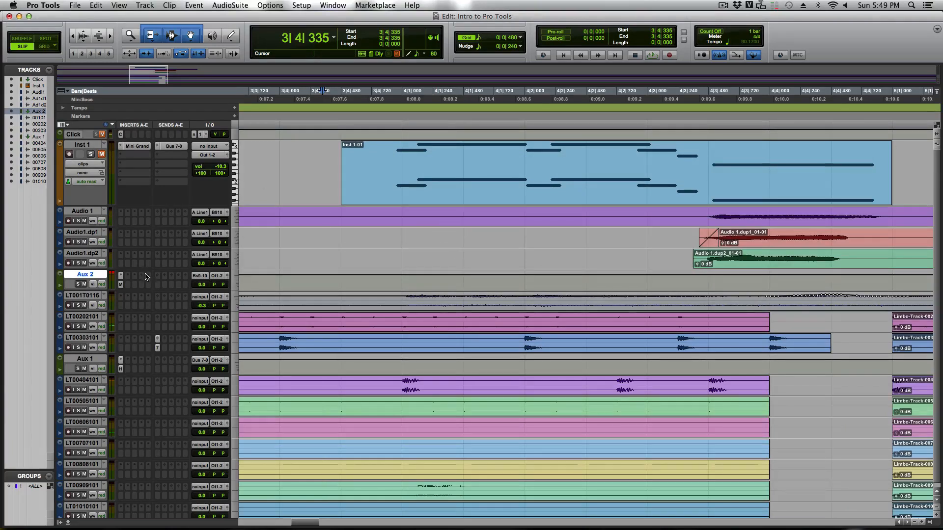
- Clear the Aux 2 clip indicator and lower the track's volume to -10.9 dB, checking it with playback from 4|3|160
{"action": "left_click", "coordinate": [113, 274]}
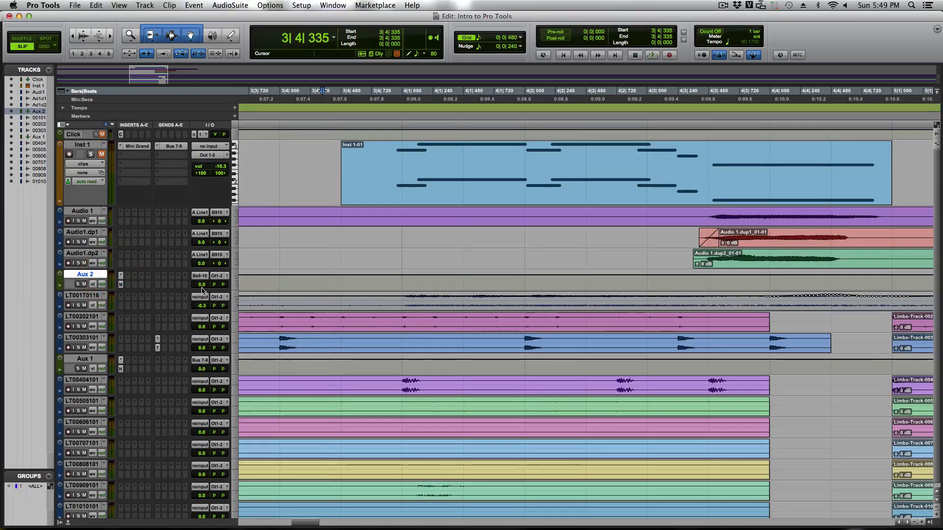
{"action": "left_click_drag", "start_coordinate": [203, 286], "coordinate": [202, 301]}
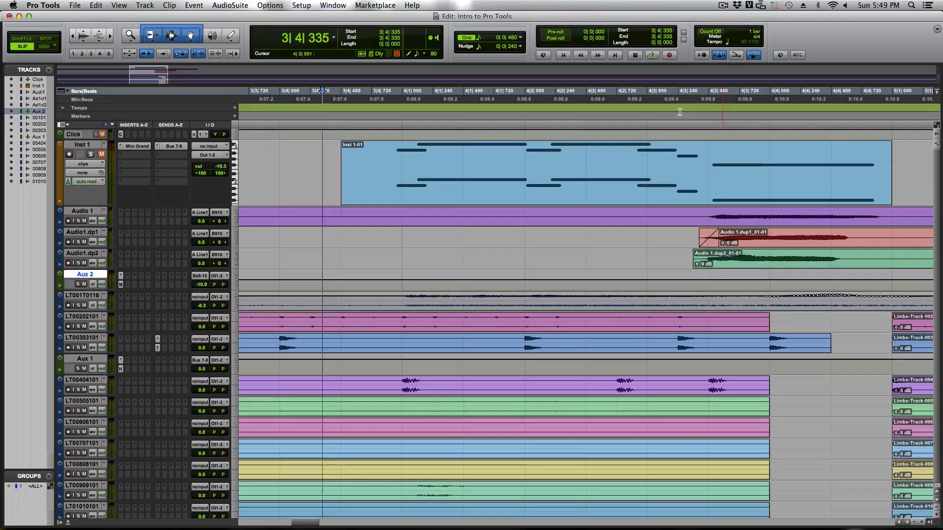
{"action": "left_click", "coordinate": [659, 99]}
{"action": "key", "text": "space"}
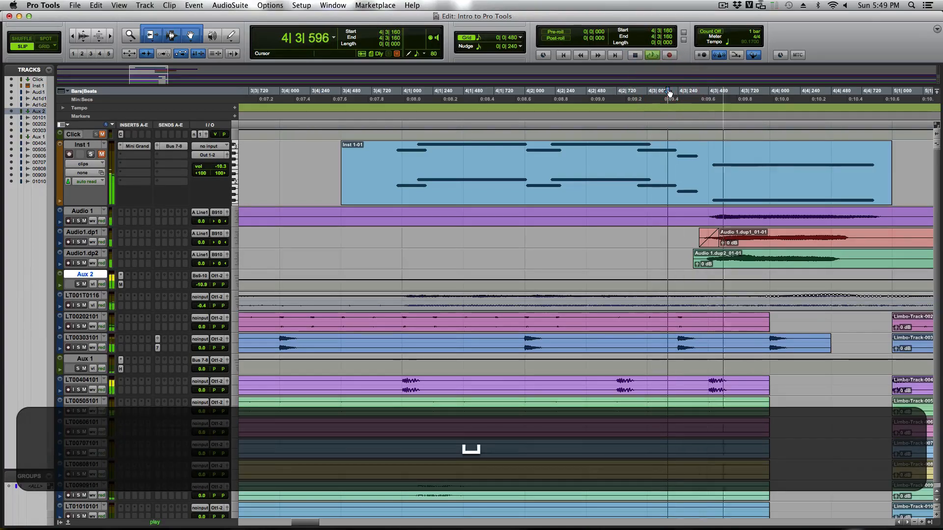
- Stop playback and insert the multichannel FabFilter Pro-Q 2 (stereo) EQ in the second insert slot of the Aux 2 track
{"action": "key", "text": "space"}
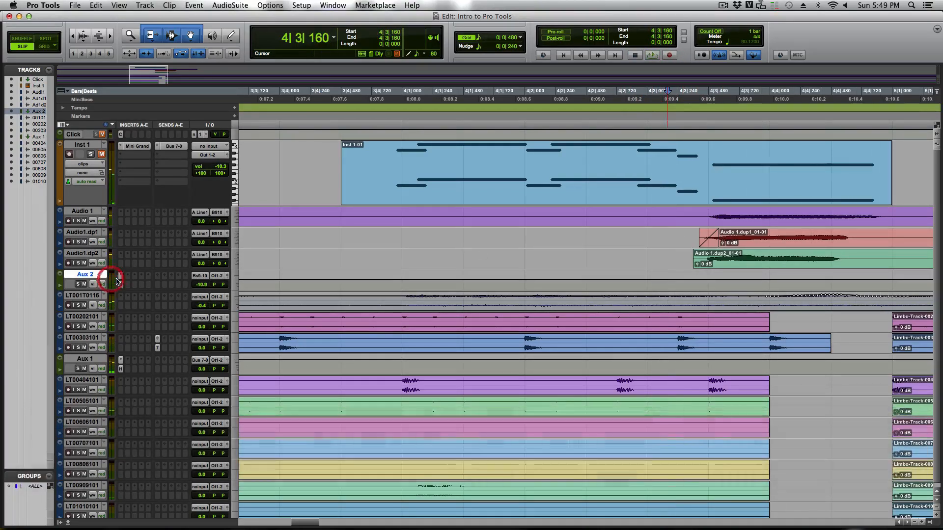
{"action": "left_click", "coordinate": [126, 276]}
{"action": "mouse_move", "coordinate": [138, 292]}
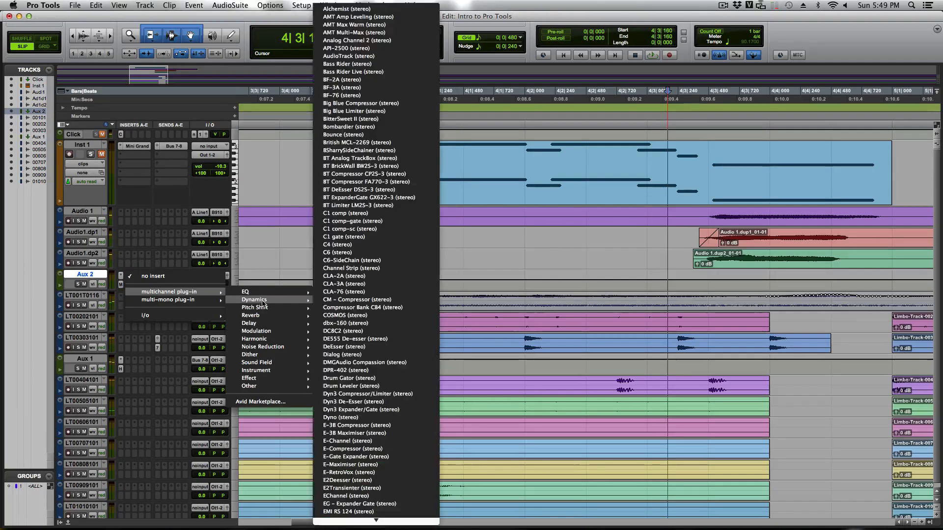
{"action": "mouse_move", "coordinate": [265, 291]}
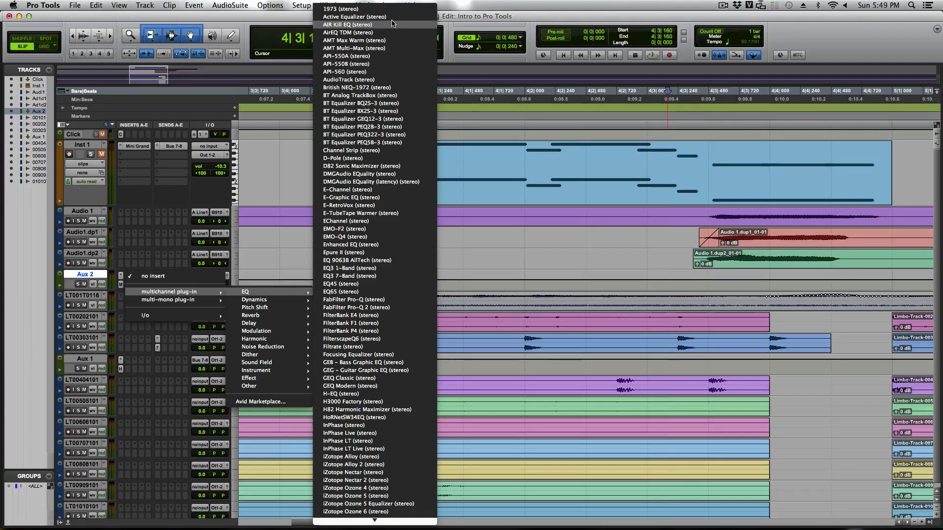
{"action": "left_click", "coordinate": [354, 308]}
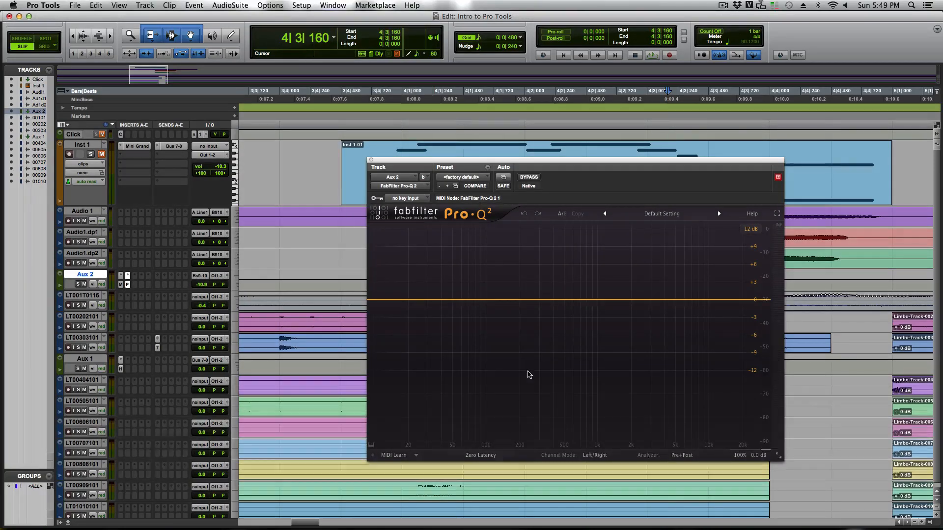
- Add an EQ boost of about 9.5 dB near 9.8 kHz in Pro-Q 2 during playback from 4|3|160, stop, and close the plug-in window
{"action": "key", "text": "space"}
{"action": "left_click_drag", "start_coordinate": [600, 299], "coordinate": [708, 244]}
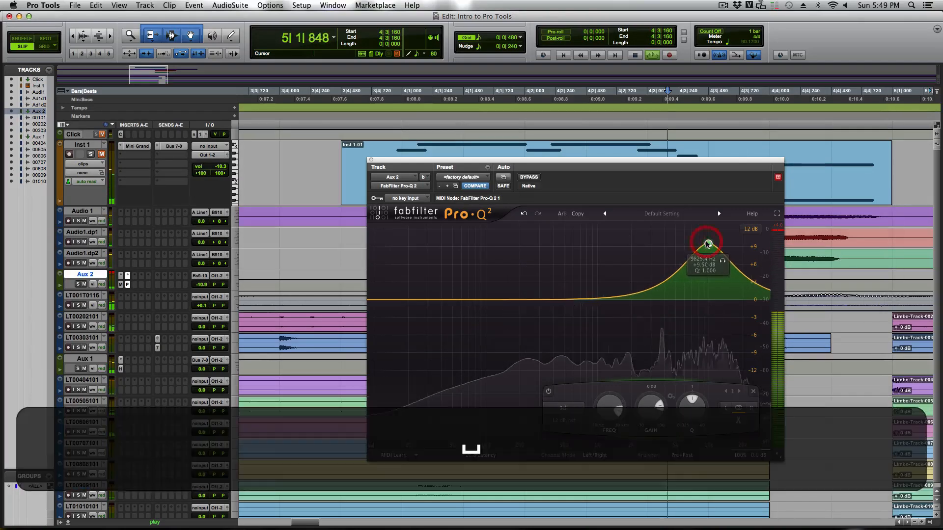
{"action": "key", "text": "space"}
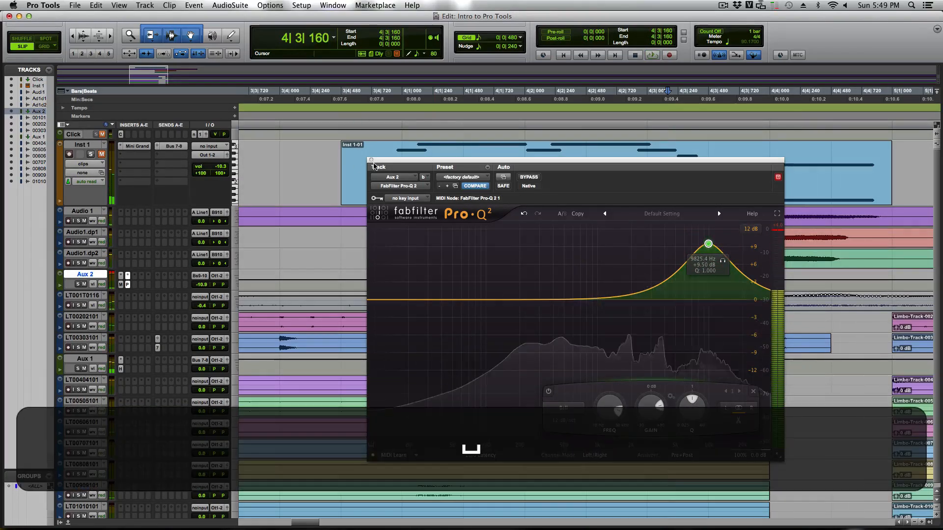
{"action": "left_click", "coordinate": [371, 160]}
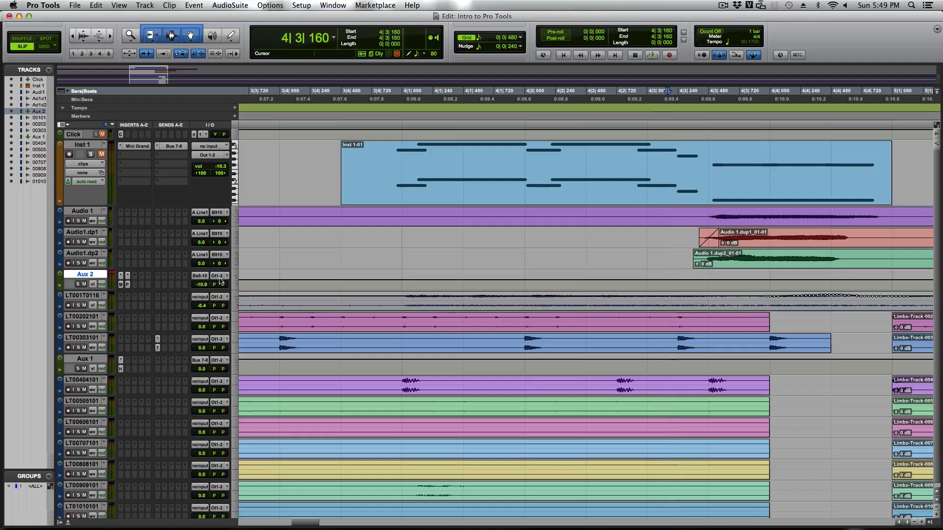
- Copy the Bus 7-8 send from track LT00303101 onto Aux 2 and play the session to check it
{"action": "left_click", "coordinate": [157, 280]}
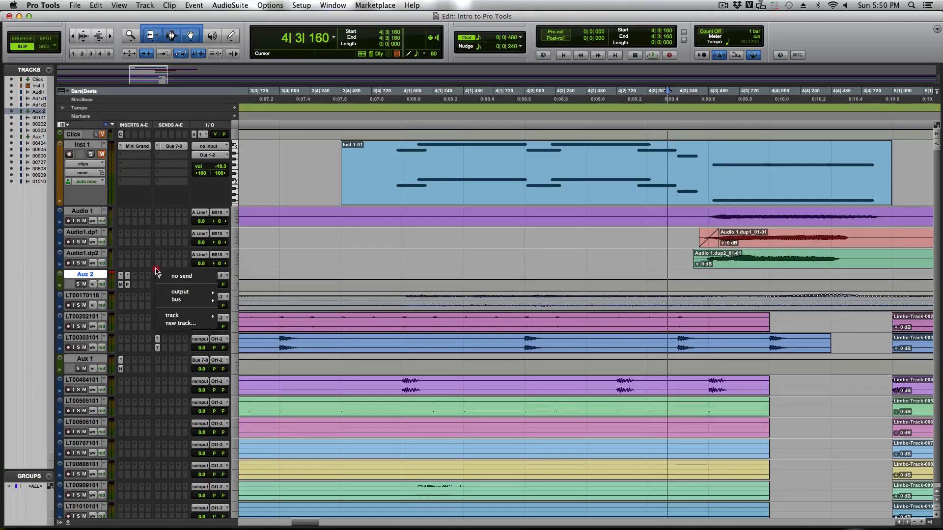
{"action": "left_click", "coordinate": [155, 271]}
{"action": "key", "text": "alt"}
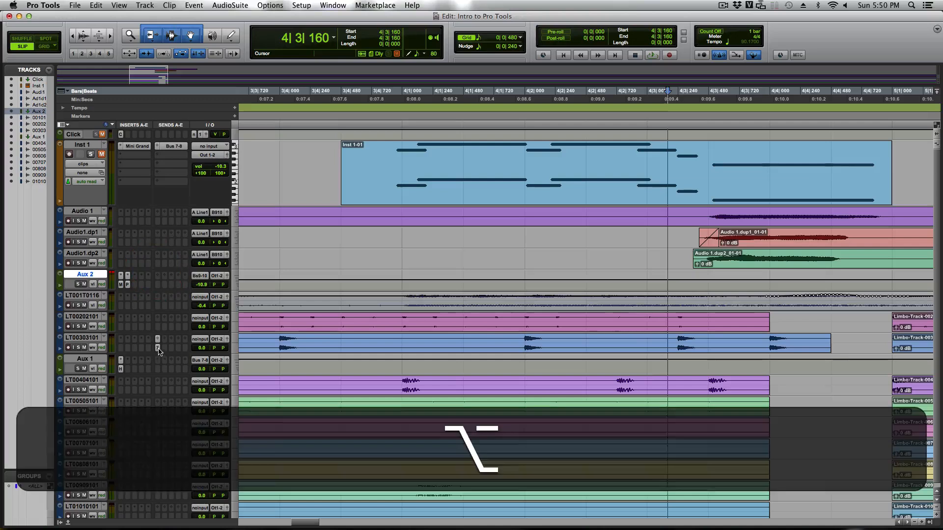
{"action": "left_click", "coordinate": [159, 289], "text": "alt"}
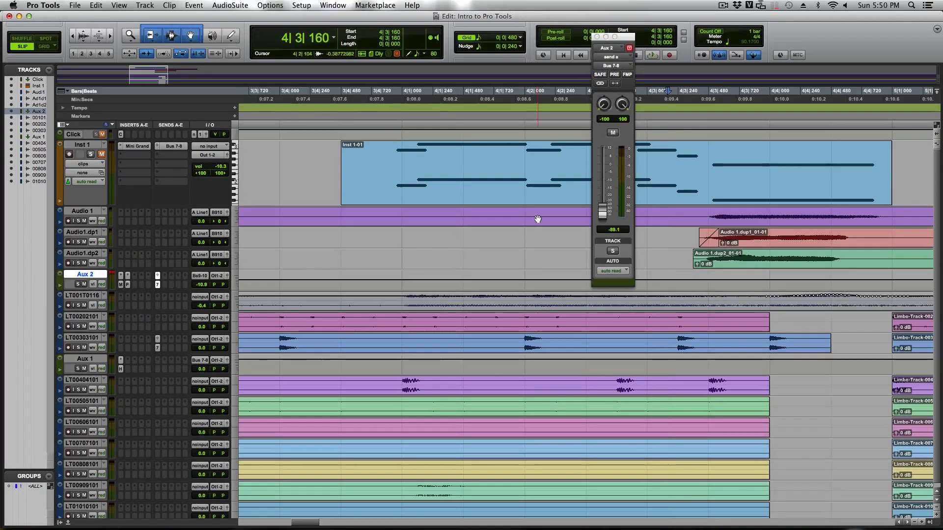
{"action": "key", "text": "space"}
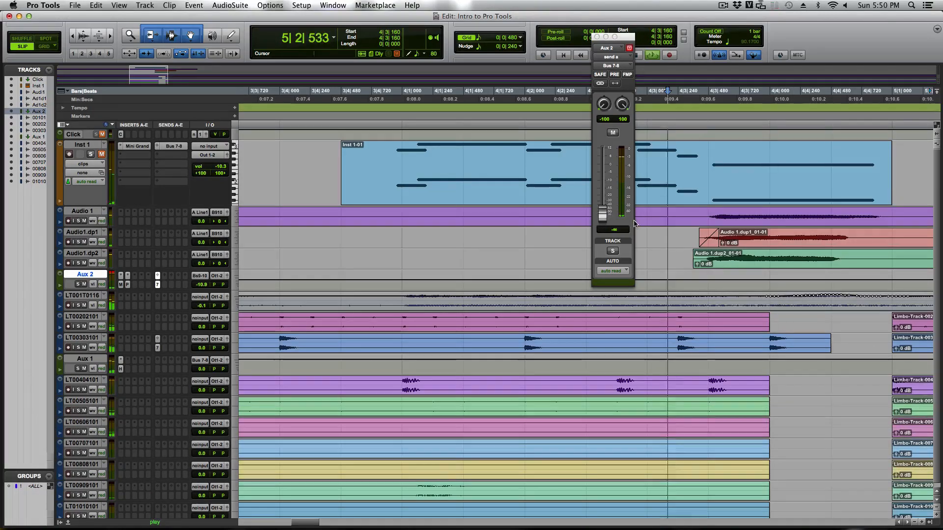
{"action": "key", "text": "space"}
{"action": "key", "text": "space"}
{"action": "key", "text": "space"}
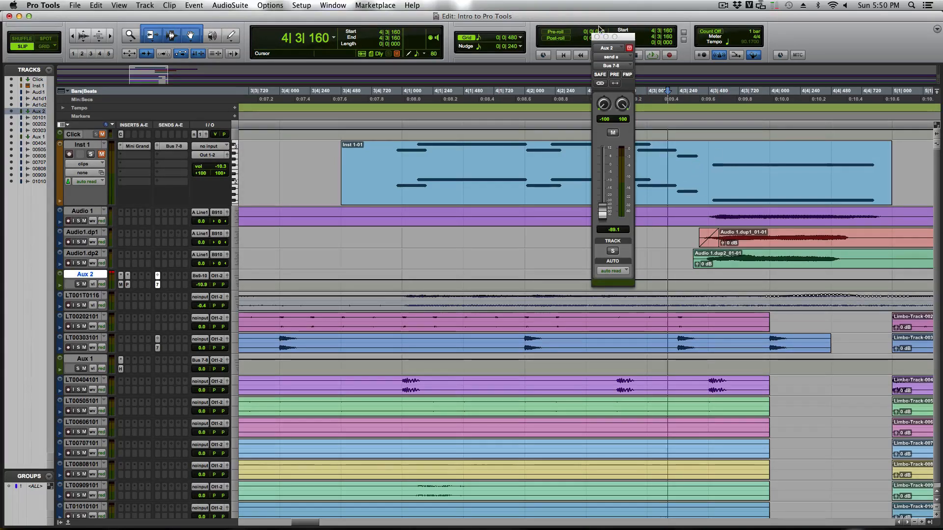
- Remove the copied send from Aux 2, accepting the loss of its automation
{"action": "left_click", "coordinate": [158, 276]}
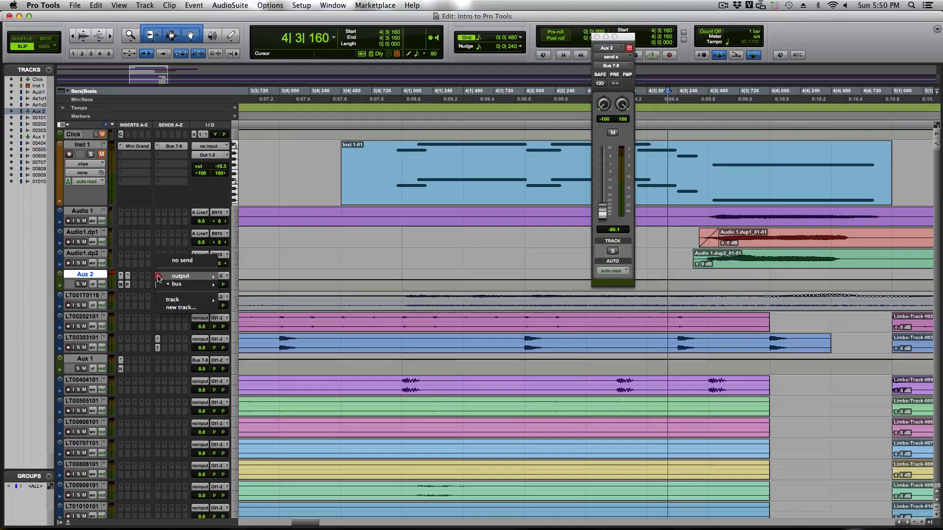
{"action": "left_click", "coordinate": [161, 260]}
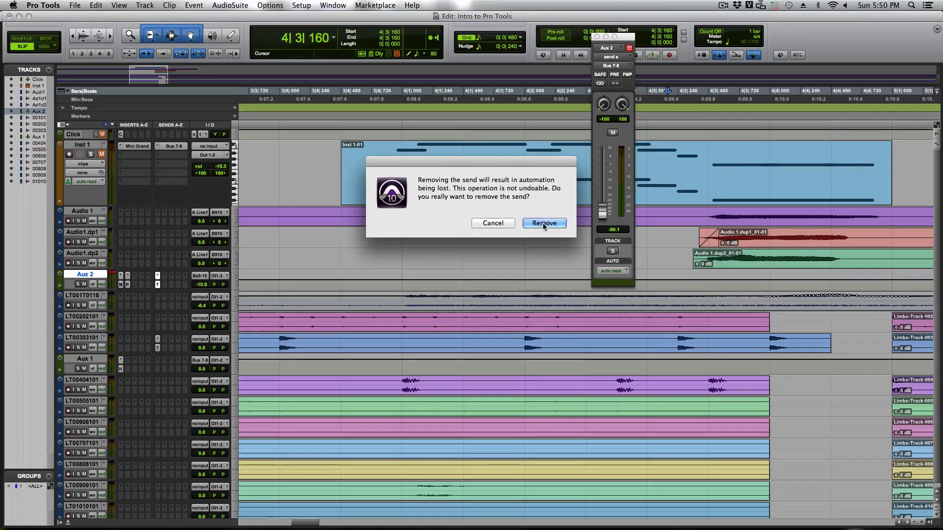
{"action": "left_click", "coordinate": [545, 223]}
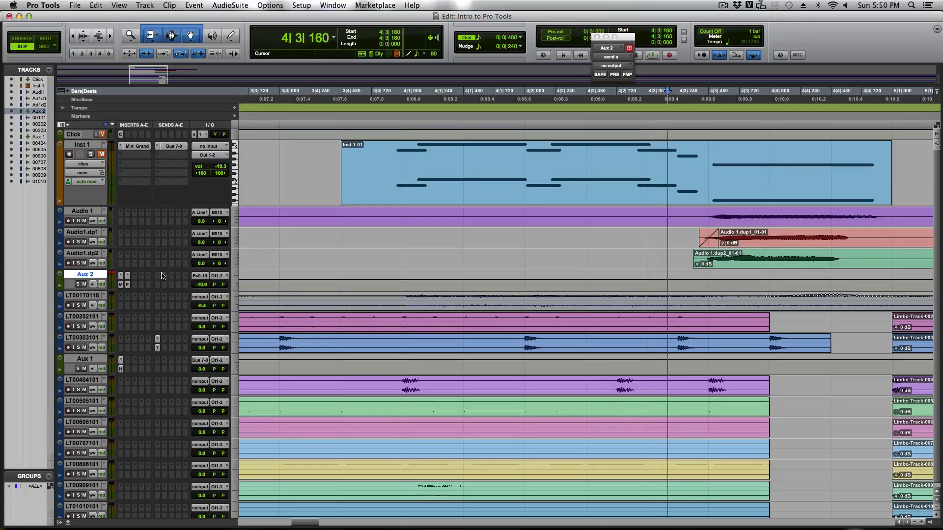
- Assign send A on Aux 2 to Bus 7-8 (Stereo)
{"action": "left_click", "coordinate": [156, 276]}
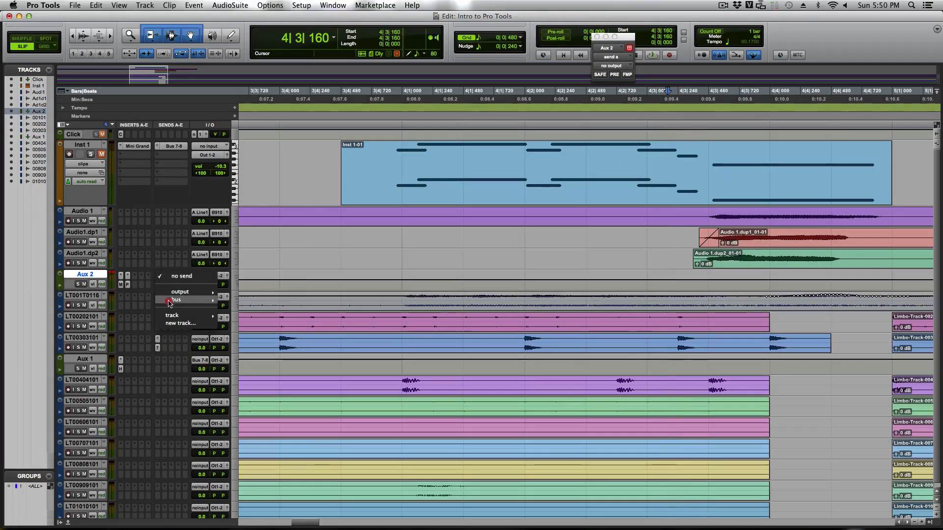
{"action": "mouse_move", "coordinate": [173, 300]}
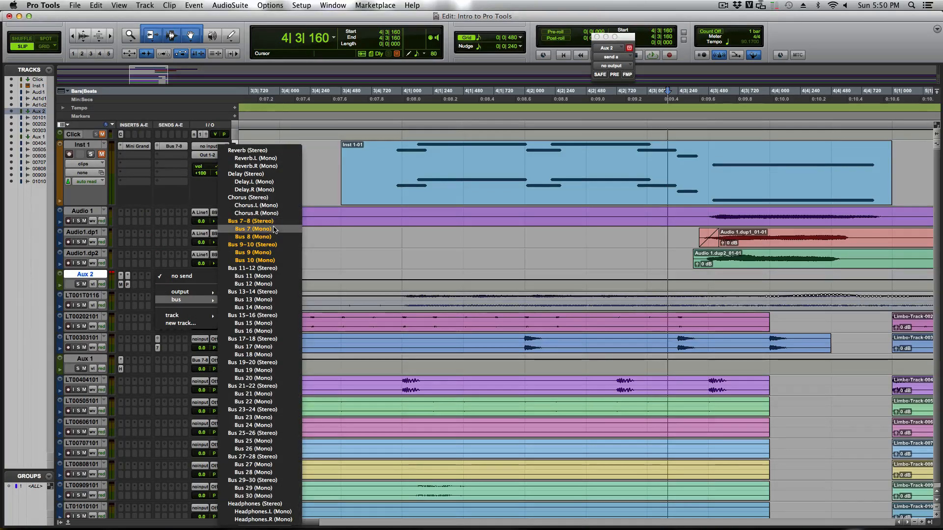
{"action": "left_click", "coordinate": [275, 221]}
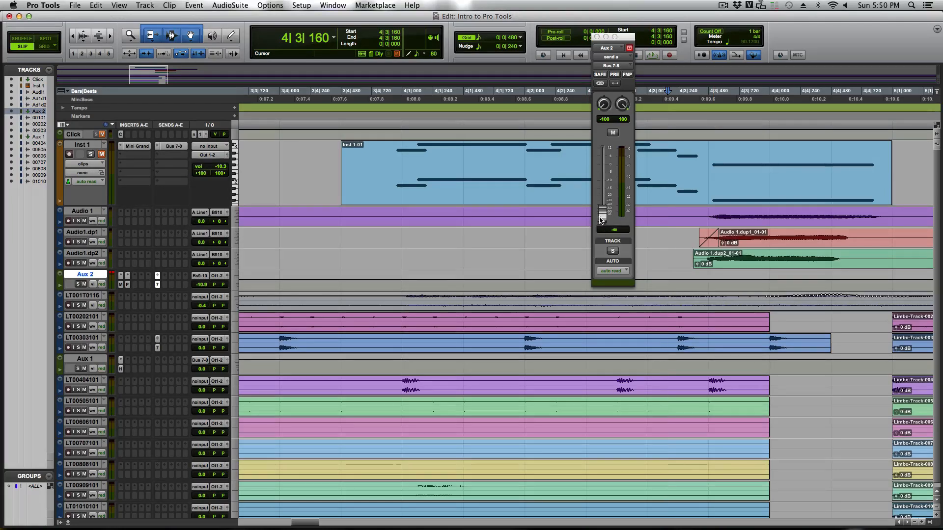
- Raise Aux 2's Bus 7-8 send level to about -9.5 dB while auditioning playback
{"action": "key", "text": "space"}
{"action": "key", "text": "space"}
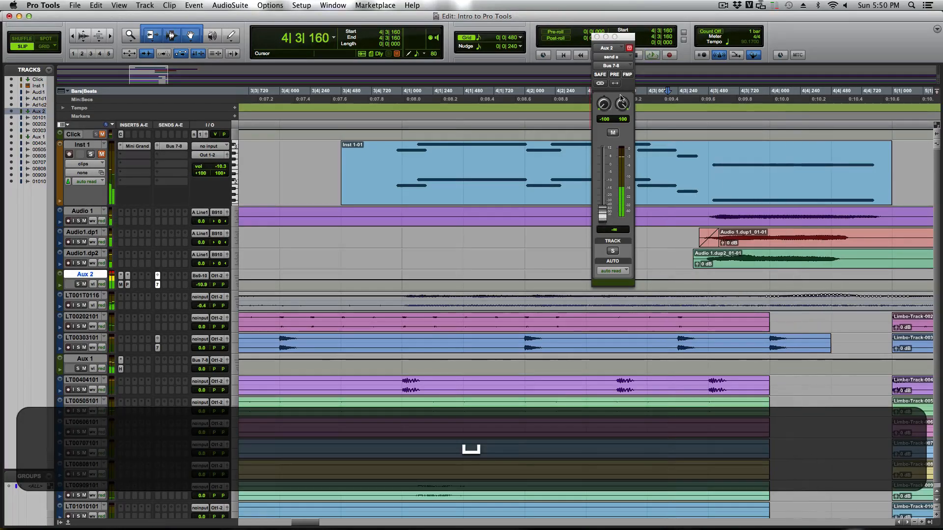
{"action": "left_click_drag", "start_coordinate": [603, 205], "coordinate": [602, 182]}
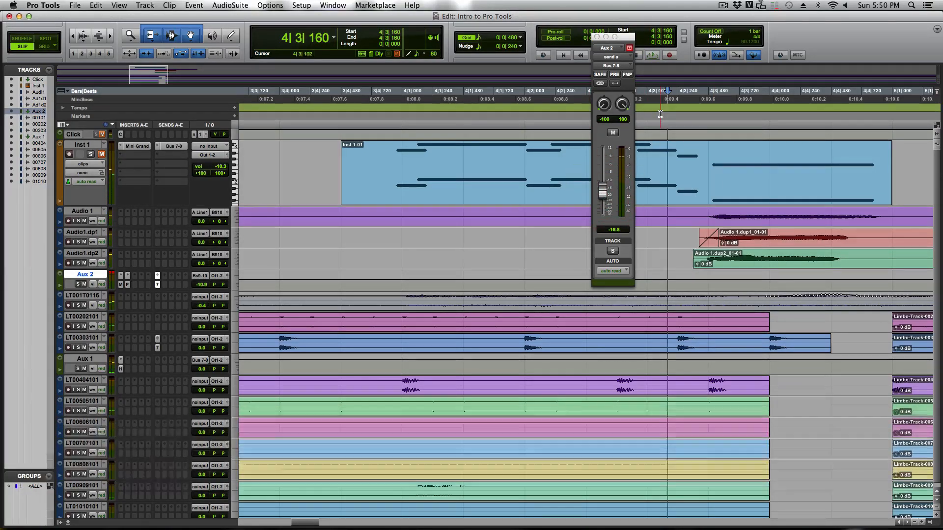
{"action": "key", "text": "space"}
{"action": "key", "text": "space"}
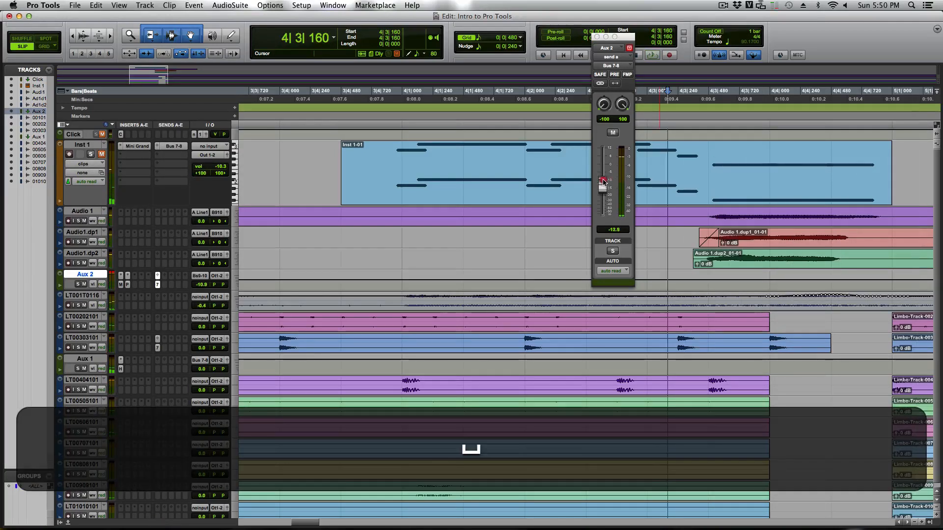
{"action": "key", "text": "space"}
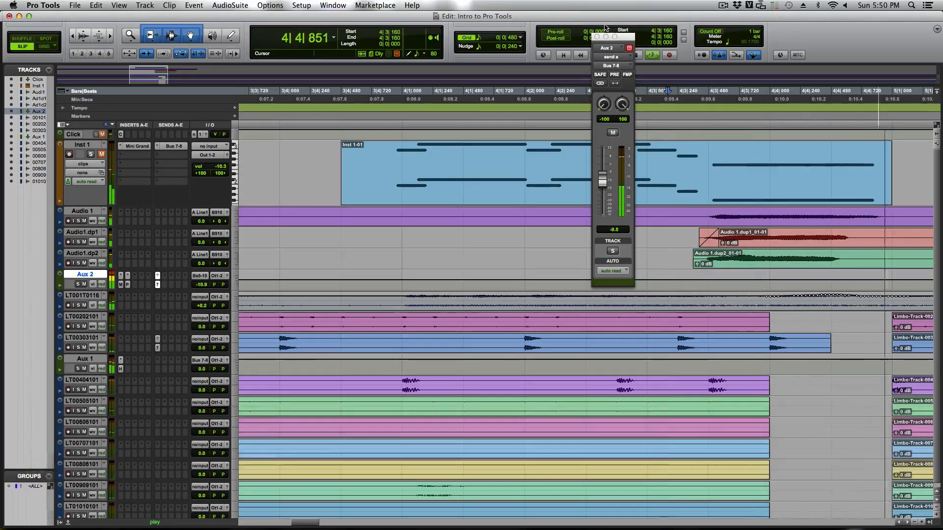
{"action": "key", "text": "space"}
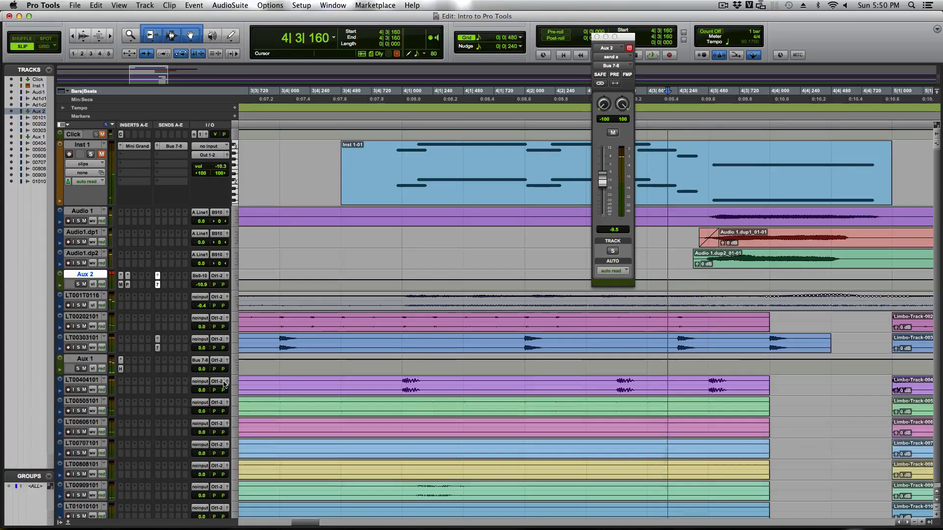
- Lower Aux 1's volume to about -11.9 dB, close the send window and play from the middle of bar 4
{"action": "left_click_drag", "start_coordinate": [196, 370], "coordinate": [200, 382]}
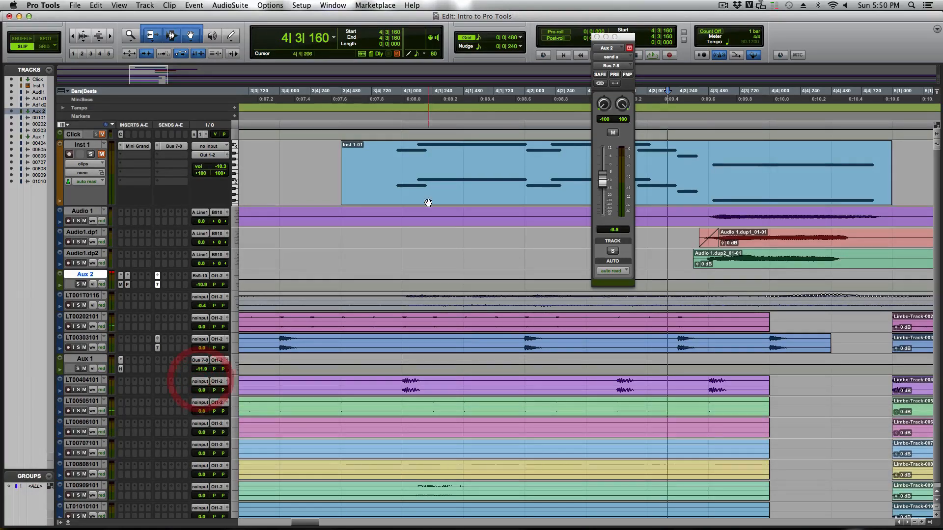
{"action": "left_click", "coordinate": [598, 37]}
{"action": "left_click", "coordinate": [504, 90]}
{"action": "key", "text": "space"}
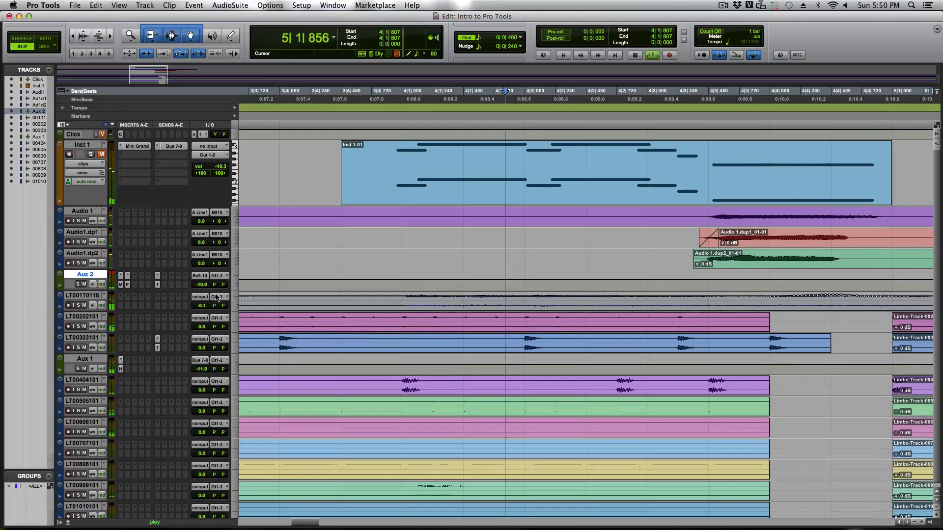
{"action": "key", "text": "space"}
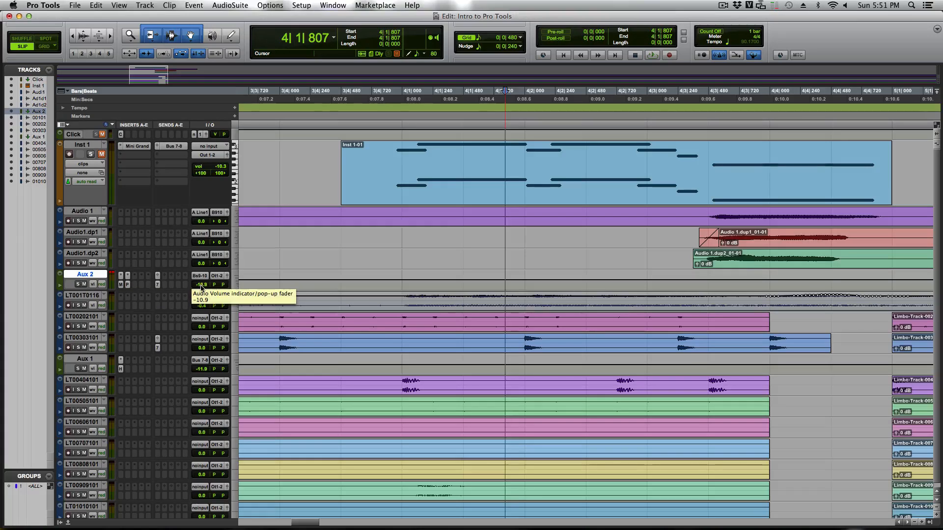
- Lower Aux 2's volume to about -14.0 dB and raise its Bus 7-8 send to +12.0 dB
{"action": "left_click_drag", "start_coordinate": [195, 288], "coordinate": [201, 292]}
{"action": "left_click", "coordinate": [158, 286]}
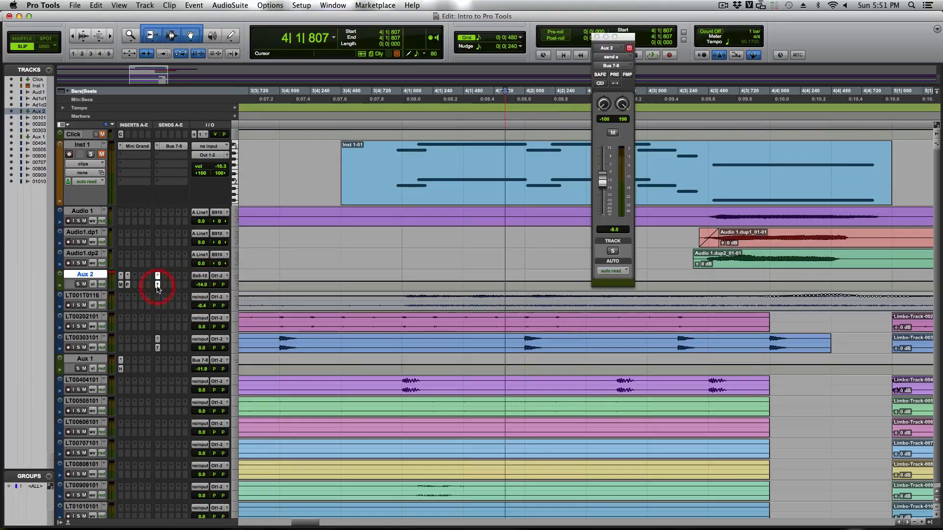
{"action": "left_click_drag", "start_coordinate": [605, 169], "coordinate": [603, 142]}
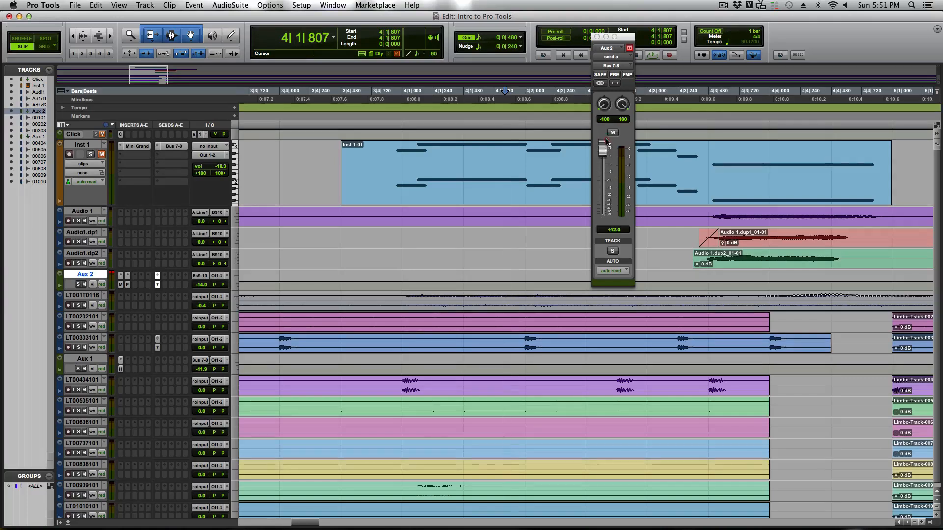
- Play the vocal passage from different points in bar 4 to audition the louder Aux 2 send
{"action": "left_click", "coordinate": [691, 91]}
{"action": "key", "text": "space"}
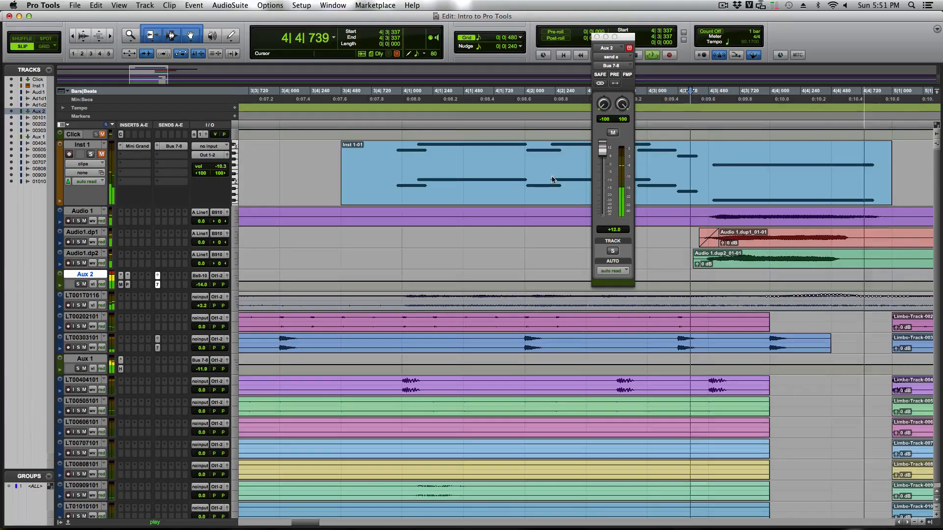
{"action": "left_click", "coordinate": [655, 95]}
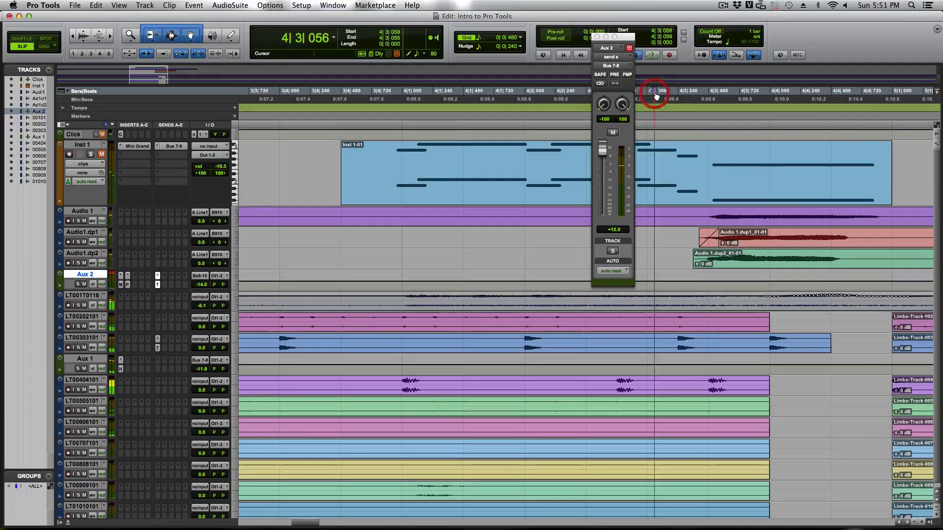
{"action": "left_click", "coordinate": [548, 227]}
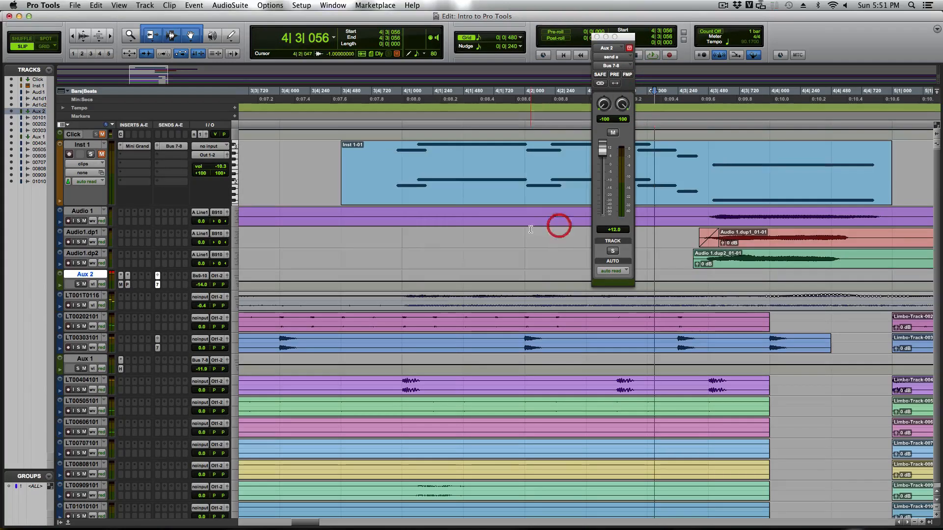
{"action": "left_click", "coordinate": [514, 93]}
{"action": "key", "text": "space"}
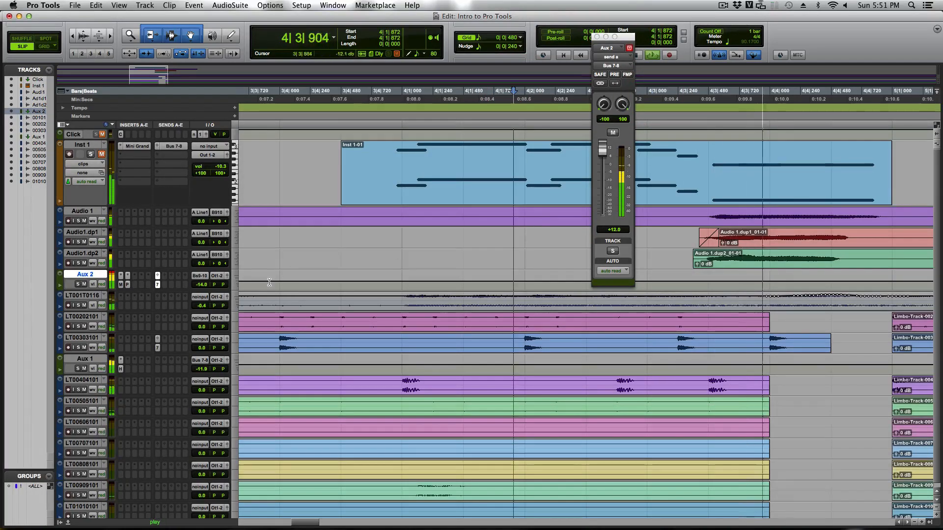
{"action": "key", "text": "space"}
- In Aux 2's FabFilter Pro-Q 2, boost about 9.4 dB at 3218 Hz and add a bell band near 86 Hz at about -0.4 dB
{"action": "left_click", "coordinate": [127, 285]}
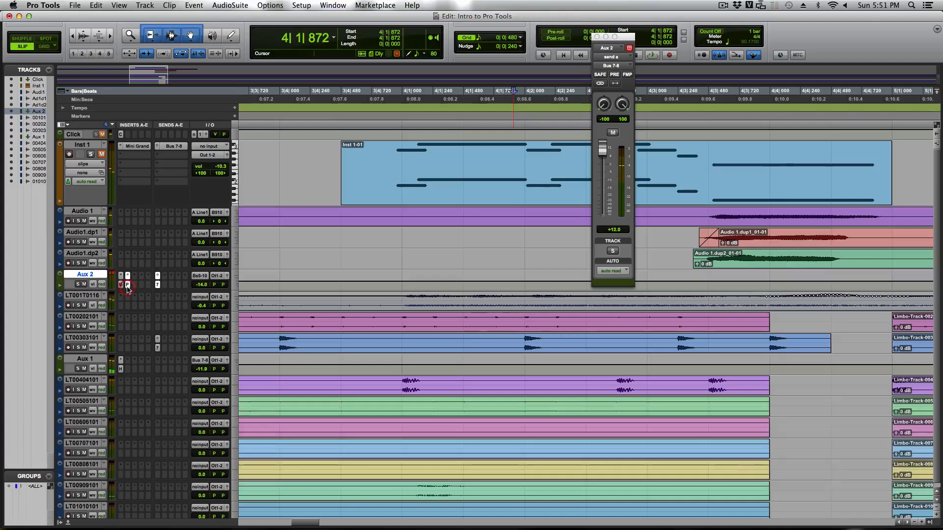
{"action": "left_click_drag", "start_coordinate": [633, 294], "coordinate": [654, 245]}
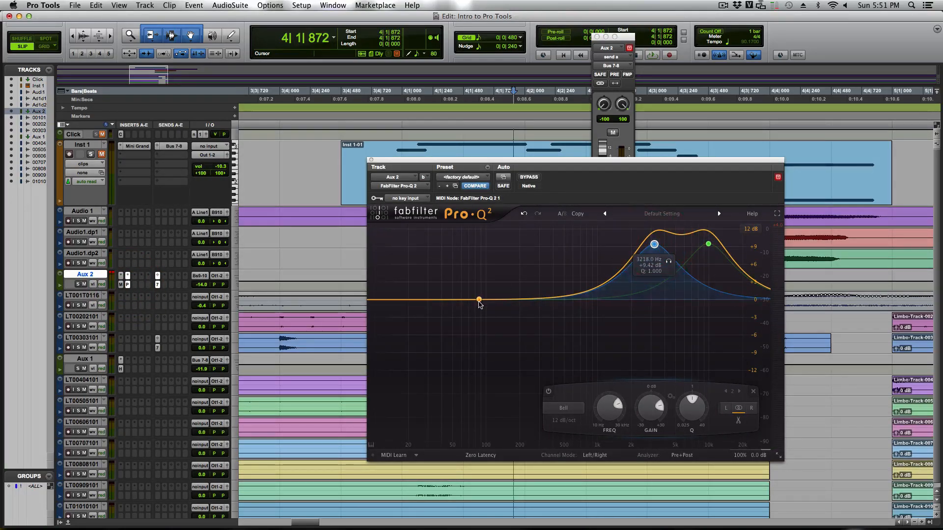
{"action": "left_click", "coordinate": [480, 303]}
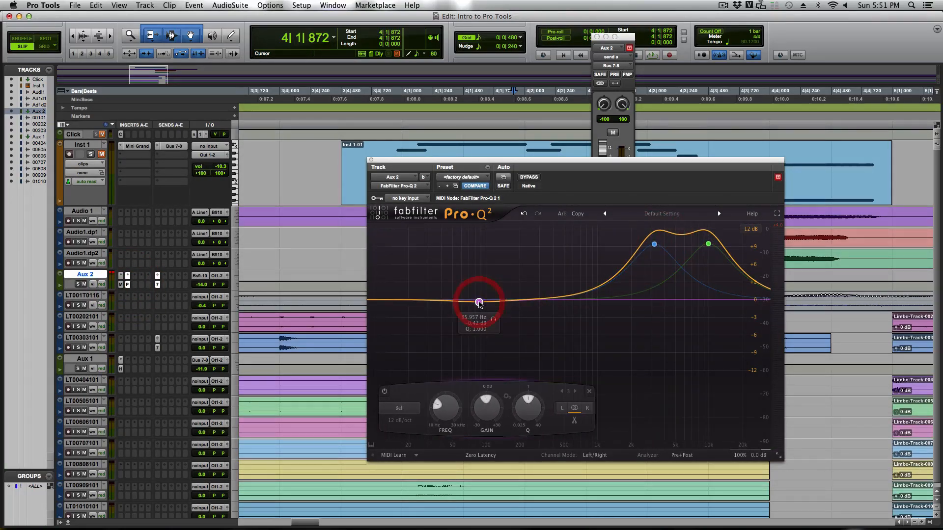
- Add a 12 dB/oct Low Cut band in Pro-Q 2, move it up between 200 and 500 Hz, and audition the result
{"action": "left_click", "coordinate": [398, 300]}
{"action": "mouse_move", "coordinate": [531, 318]}
{"action": "left_mouse_down"}
{"action": "mouse_move", "coordinate": [585, 326]}
{"action": "mouse_move", "coordinate": [548, 315]}
{"action": "left_mouse_up"}
{"action": "key", "text": "space"}
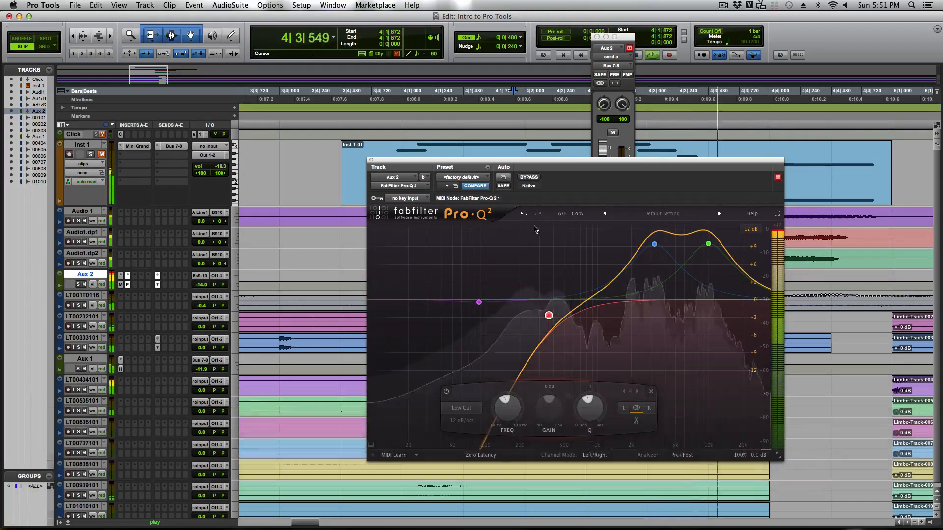
{"action": "key", "text": "space"}
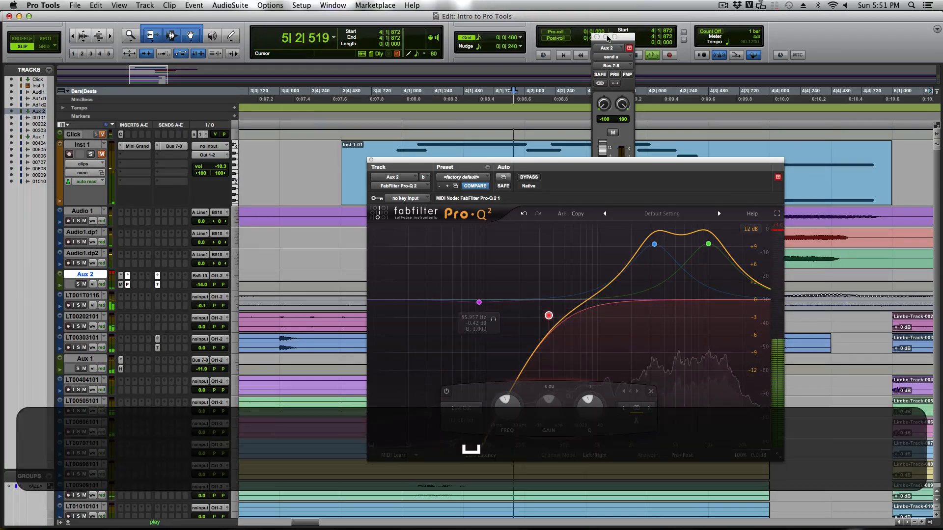
- Lower Aux 2's volume to about -16.2 dB and close its send and EQ windows
{"action": "left_click", "coordinate": [597, 37]}
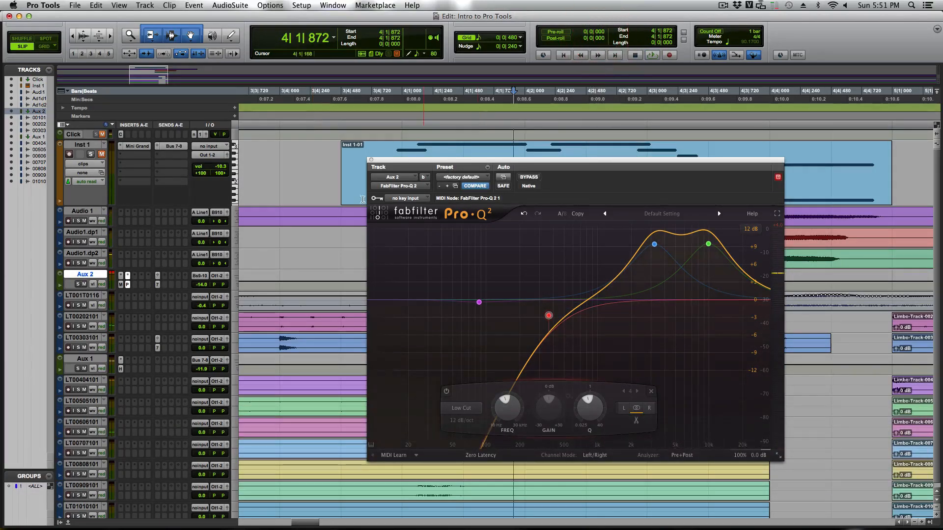
{"action": "left_click_drag", "start_coordinate": [201, 287], "coordinate": [200, 289]}
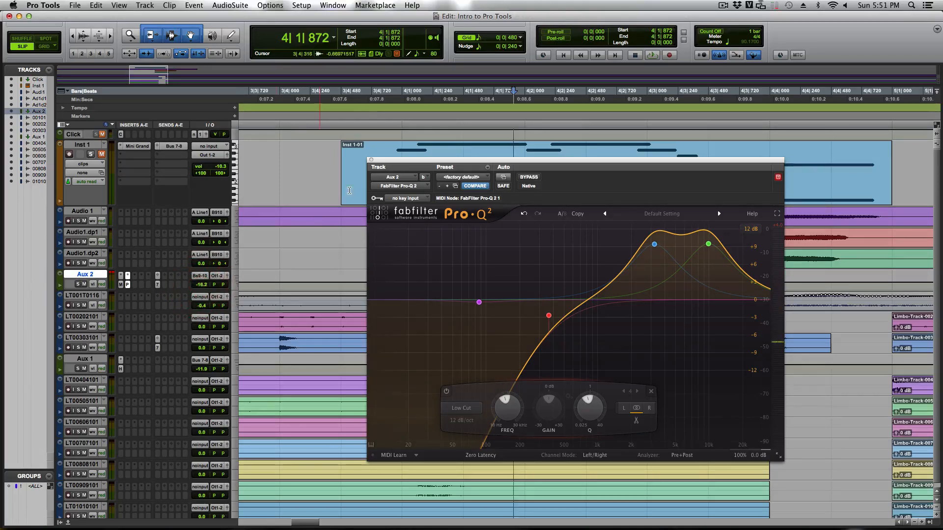
{"action": "left_click", "coordinate": [372, 160]}
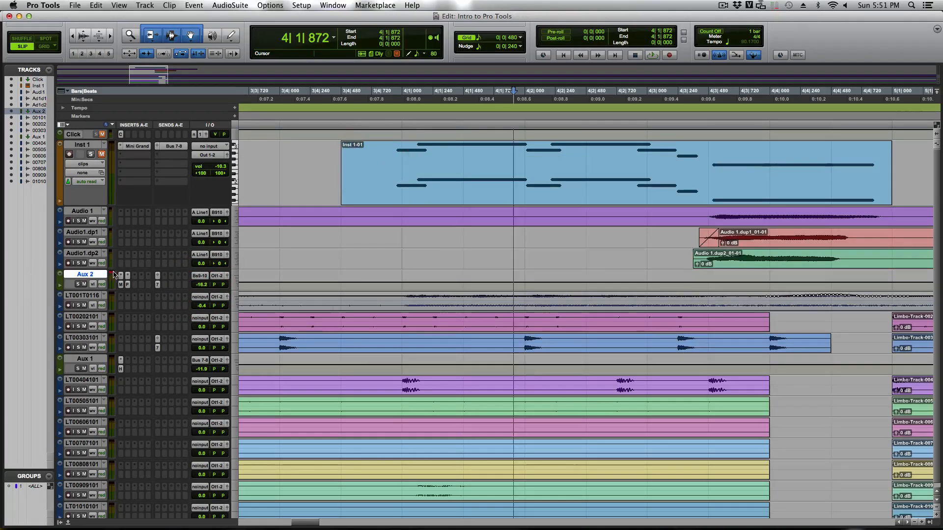
- Play the passage from bar 4 to check the adjusted mix, and zoom in on the timeline
{"action": "key", "text": "space"}
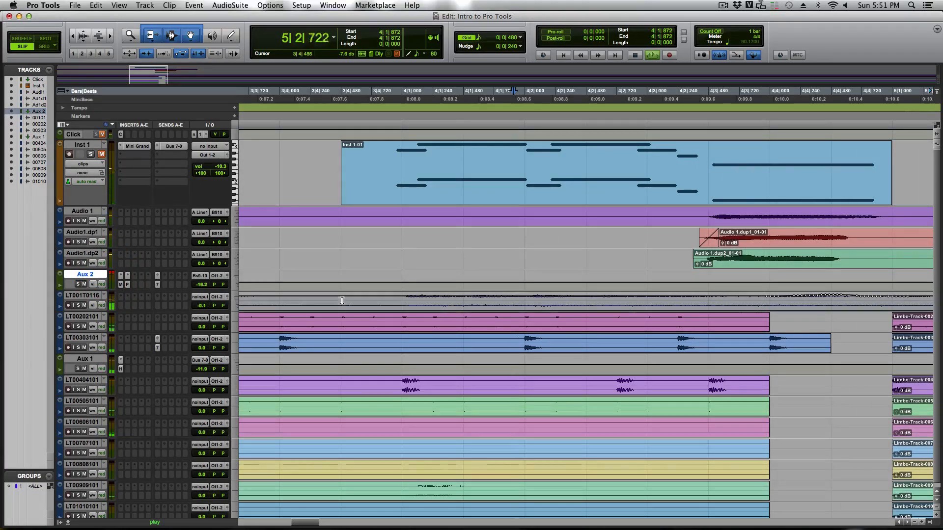
{"action": "key", "text": "space"}
{"action": "scroll", "coordinate": [810, 331], "scroll_direction": "up", "scroll_amount": 2}
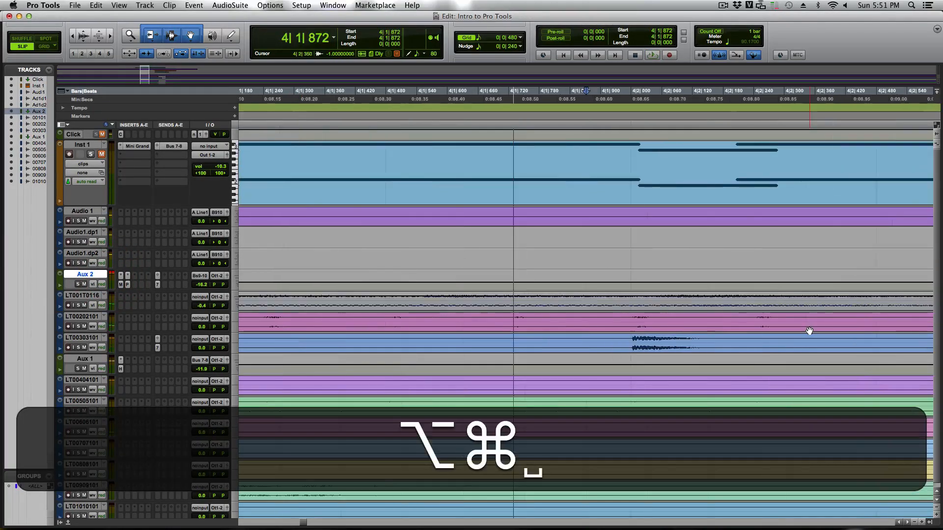
- Trim both ends of the Audio 1 clip and the end of the Audio1.dp1 clip to the vocal near bar 5
{"action": "scroll", "coordinate": [809, 332], "scroll_direction": "down", "scroll_amount": 4}
{"action": "scroll", "coordinate": [809, 331], "scroll_direction": "down", "scroll_amount": 3}
{"action": "scroll", "coordinate": [810, 331], "scroll_direction": "up", "scroll_amount": 2}
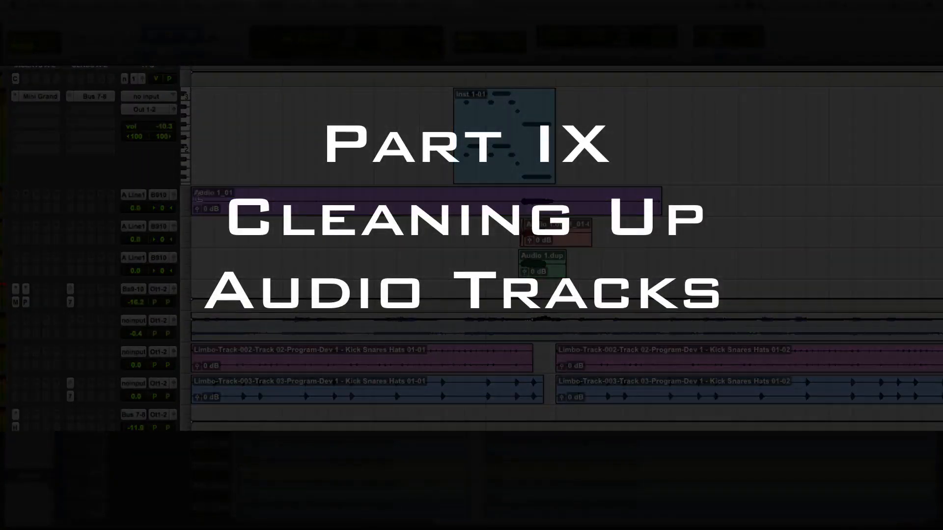
{"action": "left_click_drag", "start_coordinate": [197, 196], "coordinate": [515, 205]}
{"action": "left_click_drag", "start_coordinate": [659, 209], "coordinate": [566, 205]}
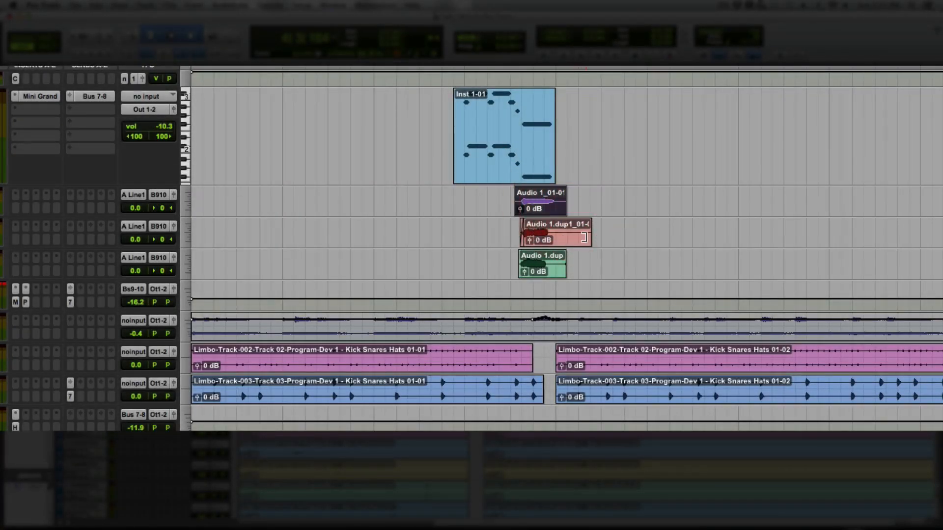
{"action": "left_click_drag", "start_coordinate": [584, 238], "coordinate": [562, 237]}
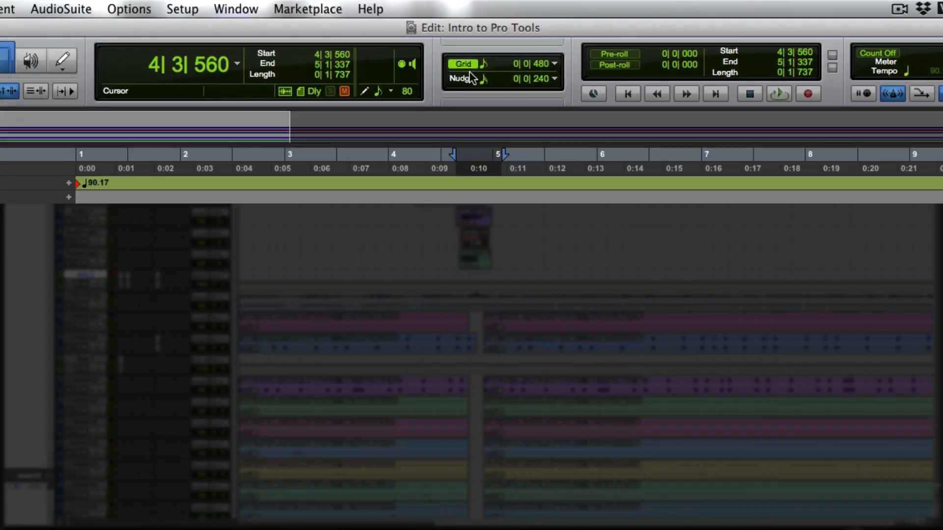
{"action": "left_click", "coordinate": [485, 65]}
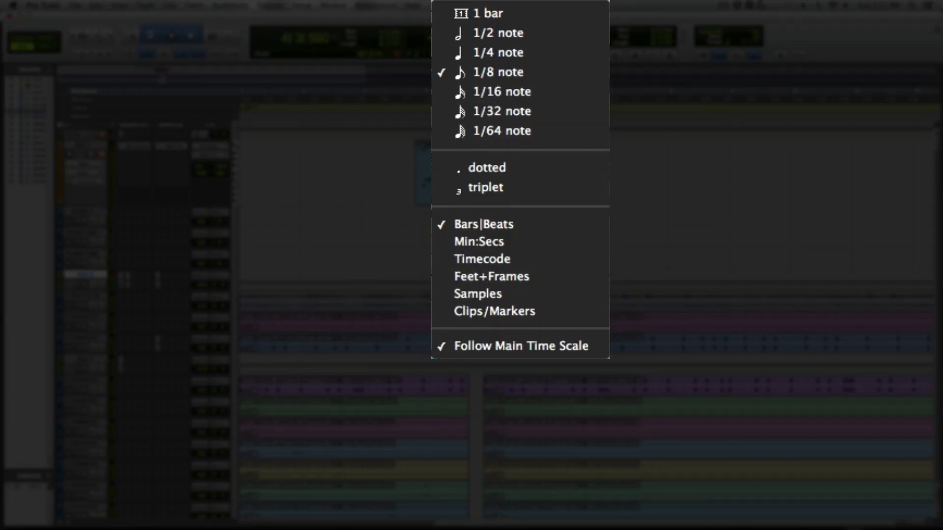
{"action": "left_click", "coordinate": [457, 24]}
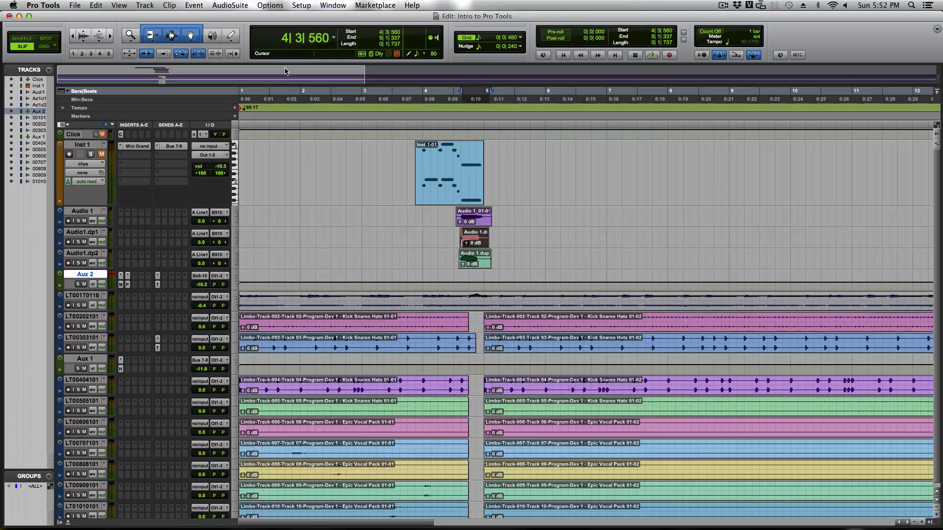
- Open Strip Silence for the Audio 1 clip and set the strip threshold to -35 dB
{"action": "left_click", "coordinate": [272, 4]}
{"action": "mouse_move", "coordinate": [401, 3]}
{"action": "left_mouse_down"}
{"action": "mouse_move", "coordinate": [415, 5]}
{"action": "mouse_move", "coordinate": [222, 3]}
{"action": "mouse_move", "coordinate": [272, 292]}
{"action": "mouse_move", "coordinate": [270, 84]}
{"action": "mouse_move", "coordinate": [212, 8]}
{"action": "mouse_move", "coordinate": [135, 3]}
{"action": "left_mouse_up"}
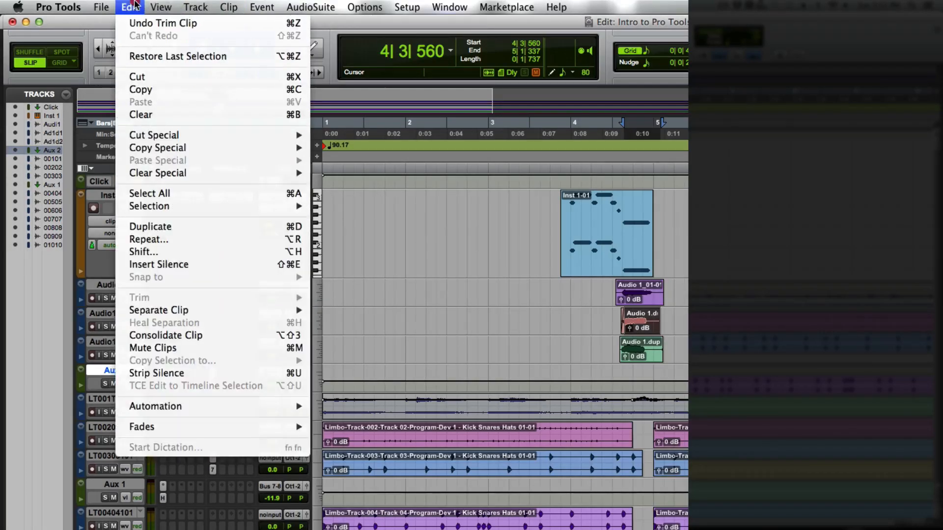
{"action": "left_click_drag", "start_coordinate": [132, 58], "coordinate": [147, 371]}
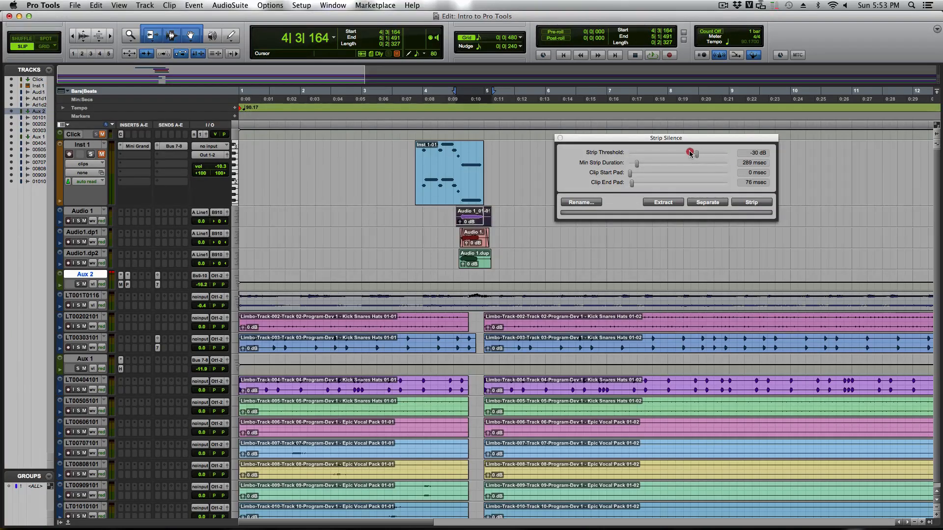
{"action": "left_click_drag", "start_coordinate": [690, 153], "coordinate": [684, 154]}
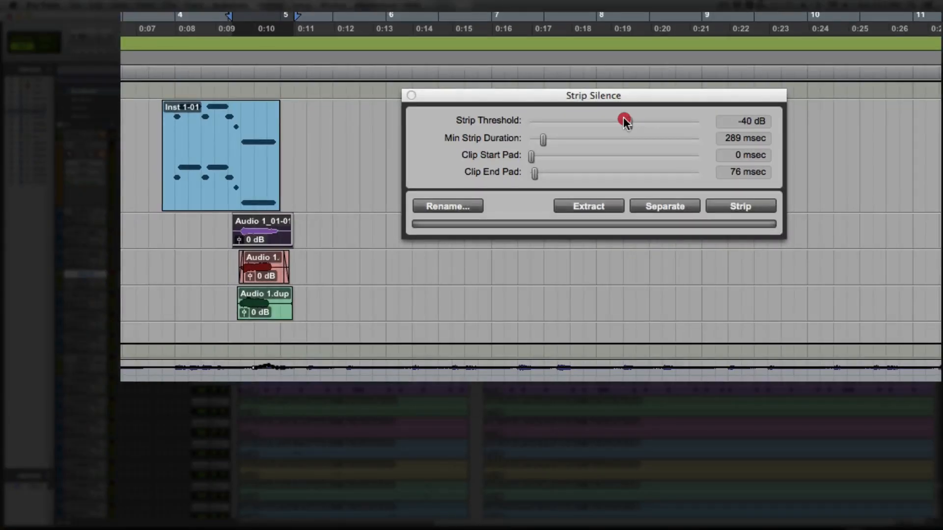
{"action": "mouse_move", "coordinate": [624, 122]}
{"action": "left_mouse_down"}
{"action": "mouse_move", "coordinate": [687, 118]}
{"action": "mouse_move", "coordinate": [632, 114]}
{"action": "left_mouse_up"}
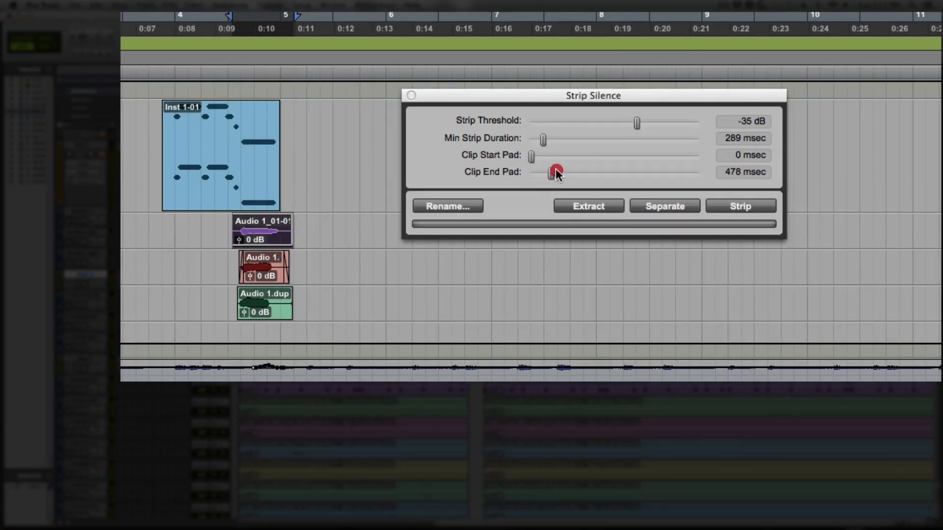
- Set Clip End Pad to 57 msec and Clip Start Pad to 0 msec, and strip the silence from the Audio 1 clip
{"action": "left_click_drag", "start_coordinate": [549, 172], "coordinate": [525, 174]}
{"action": "left_click", "coordinate": [531, 156]}
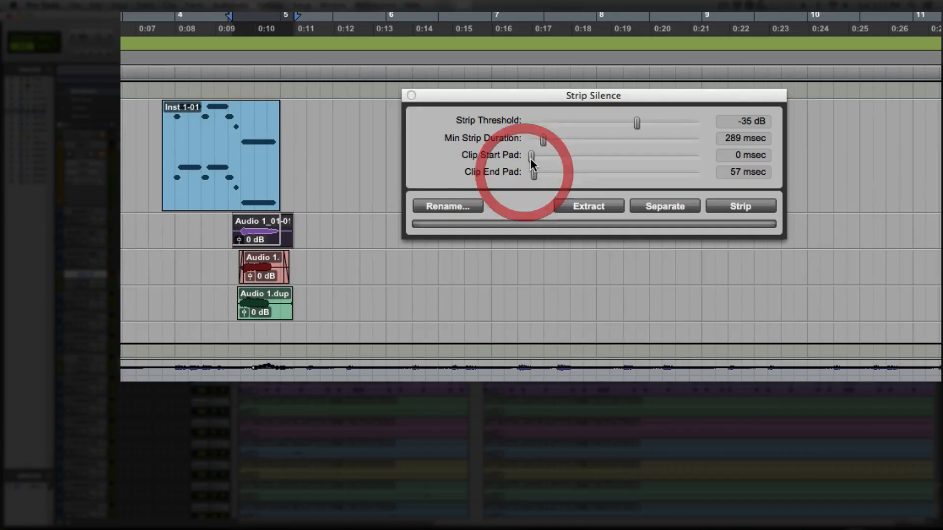
{"action": "left_click_drag", "start_coordinate": [583, 158], "coordinate": [485, 148]}
{"action": "left_click", "coordinate": [725, 209]}
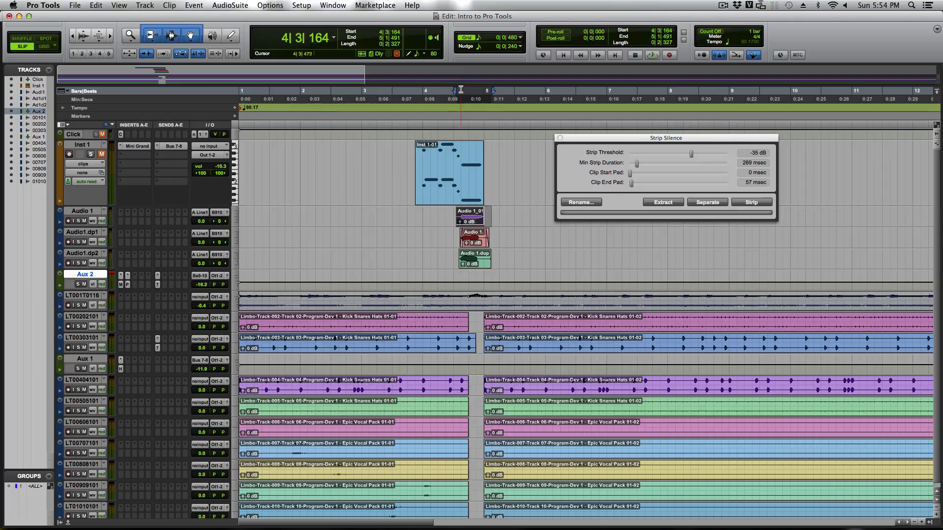
- Play the vocal passage from bar 4 beat 3, and strip the silence from the Audio1.dp2 clip
{"action": "left_click", "coordinate": [243, 13]}
{"action": "key", "text": "space"}
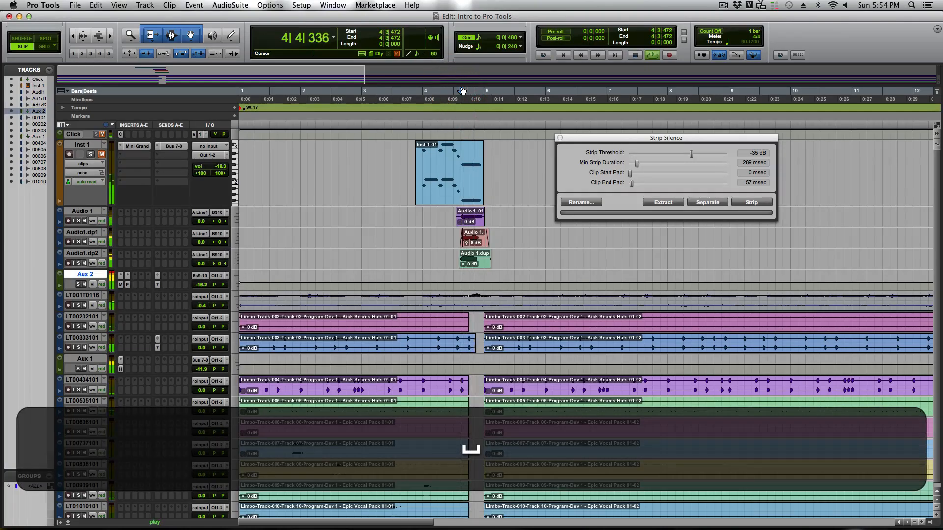
{"action": "key", "text": "space"}
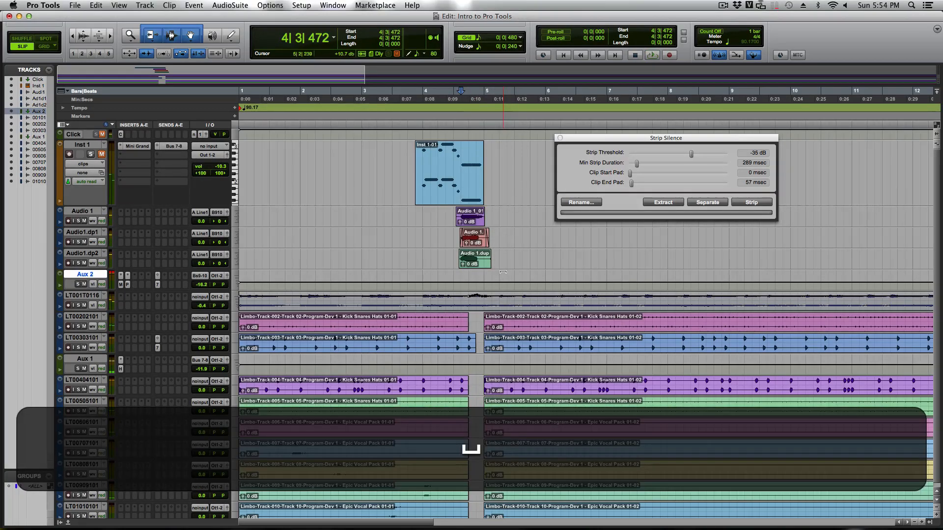
{"action": "left_click", "coordinate": [476, 259]}
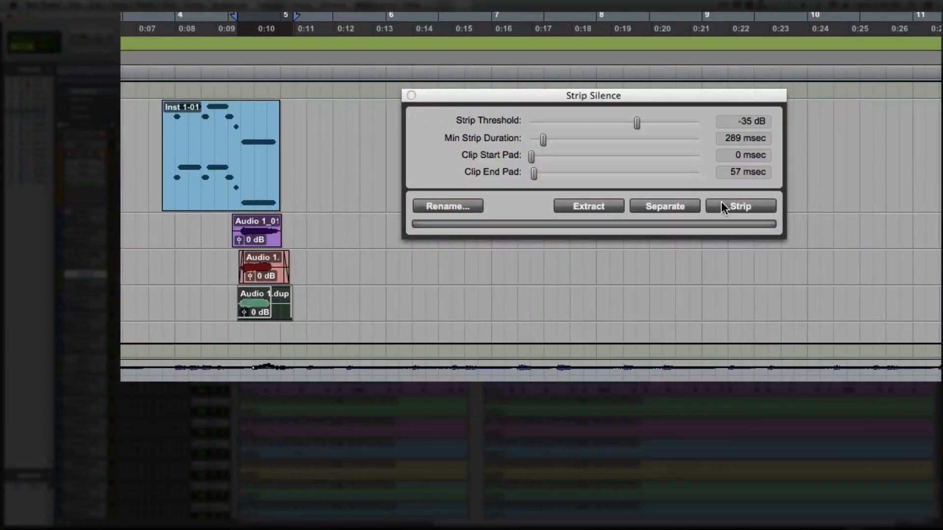
{"action": "left_click", "coordinate": [725, 208]}
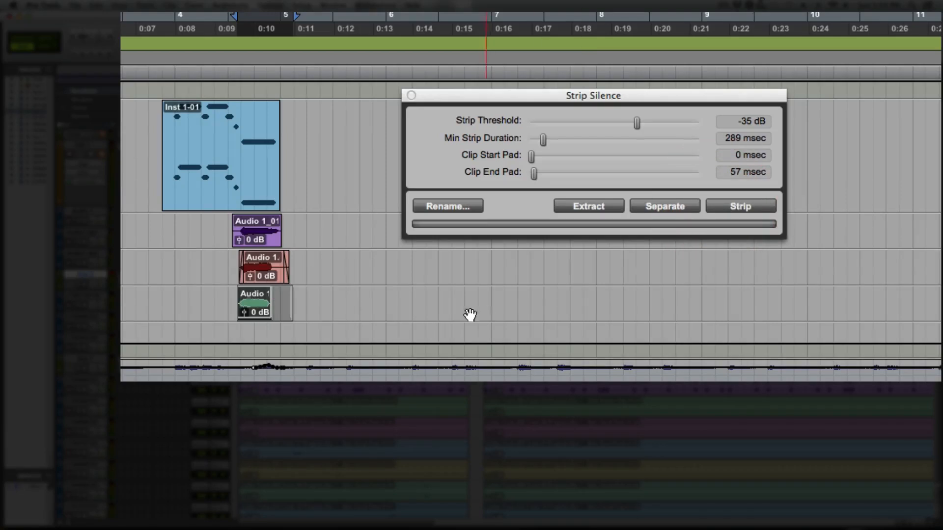
- Try to strip the silence from the Audio1.dp1 clip, and close the Strip Silence window
{"action": "left_click", "coordinate": [276, 268]}
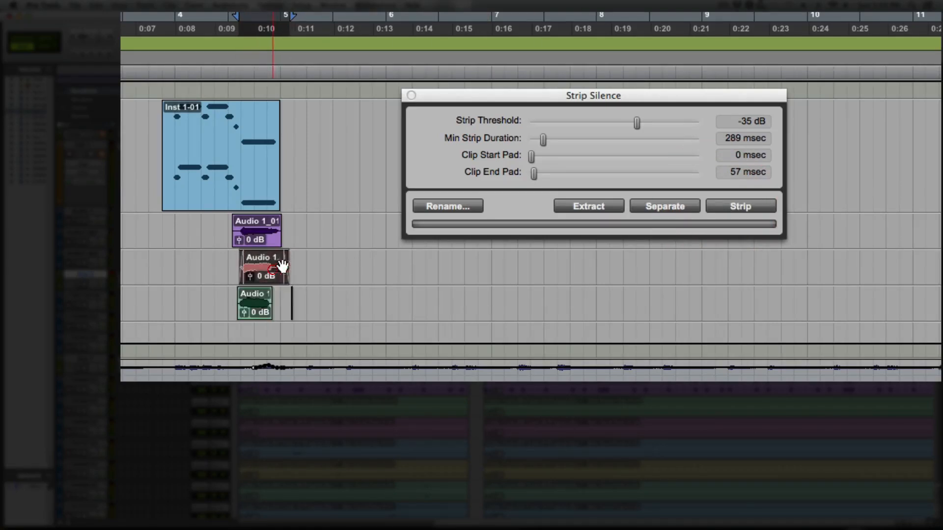
{"action": "left_click", "coordinate": [736, 208]}
{"action": "left_click", "coordinate": [736, 207]}
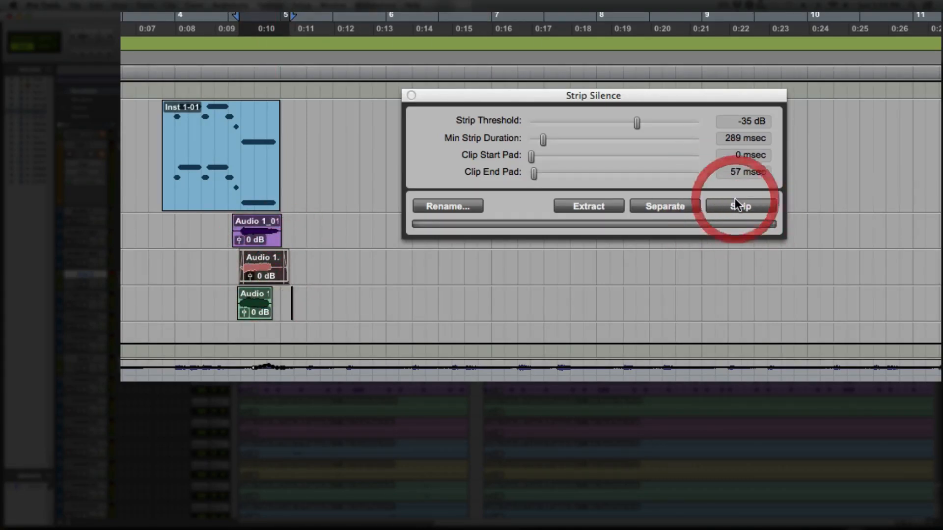
{"action": "left_click", "coordinate": [733, 205]}
{"action": "left_click", "coordinate": [311, 266]}
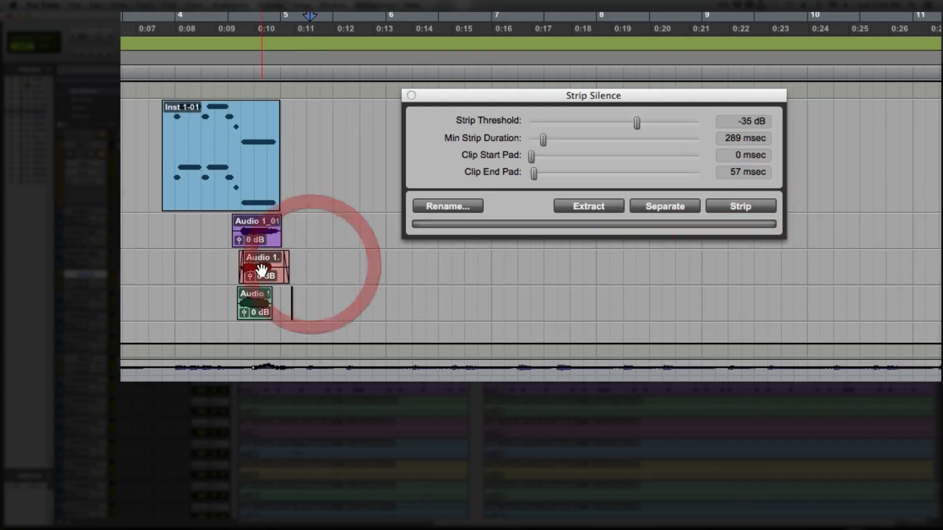
{"action": "left_click", "coordinate": [277, 260]}
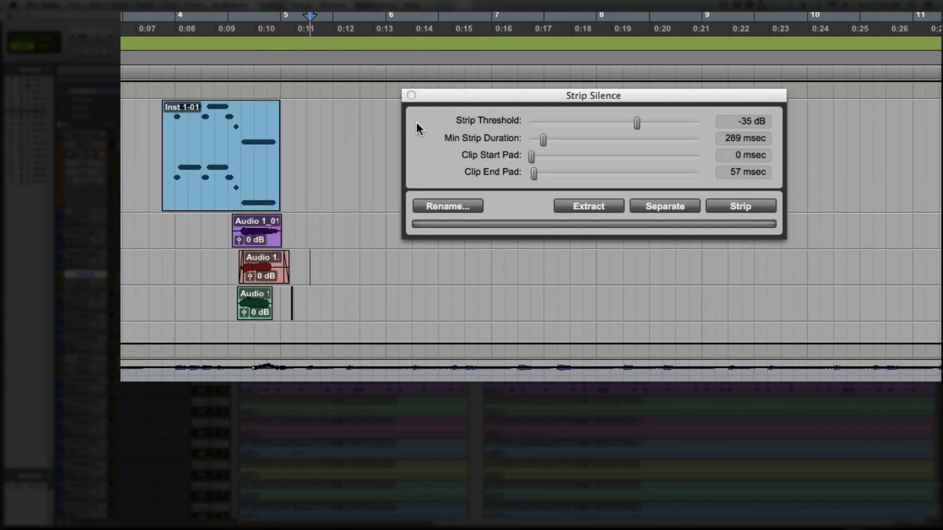
{"action": "left_click", "coordinate": [335, 235]}
{"action": "left_click", "coordinate": [411, 95]}
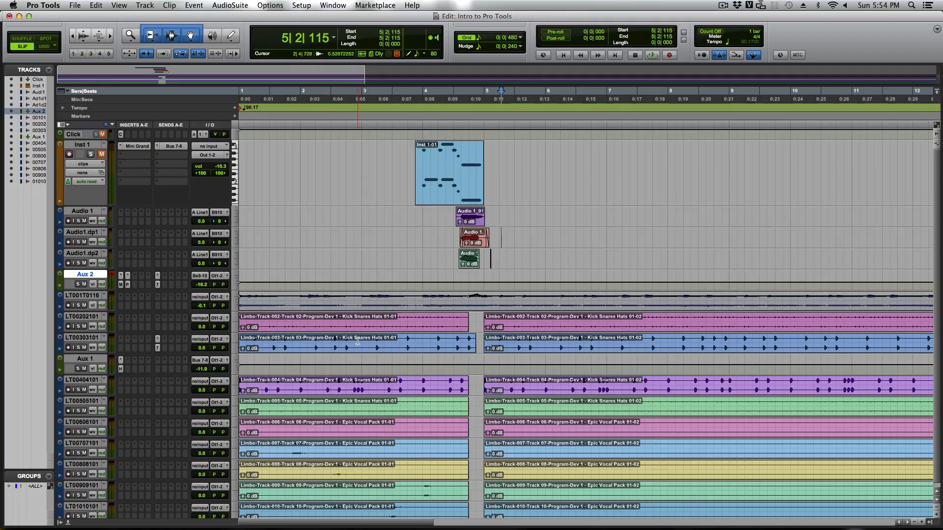
- Select the first Kick Snares Hats clip on track LT00303101 with the Grabber tool and strip its silence
{"action": "left_click", "coordinate": [358, 341]}
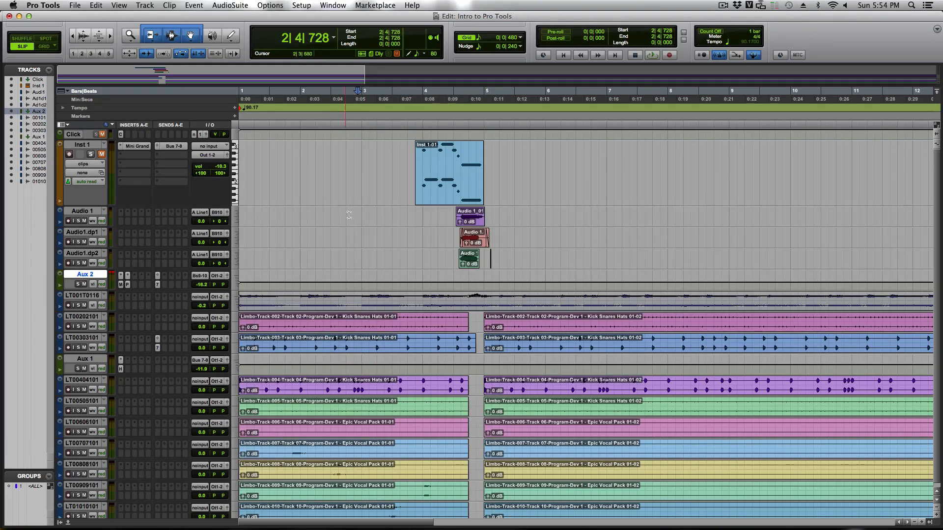
{"action": "left_click", "coordinate": [190, 41]}
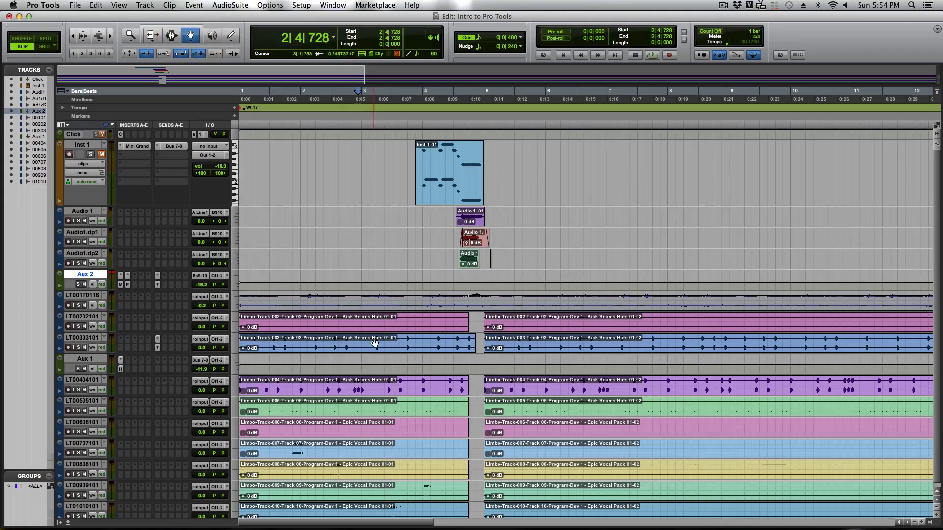
{"action": "left_click", "coordinate": [375, 343]}
{"action": "left_click", "coordinate": [72, 4]}
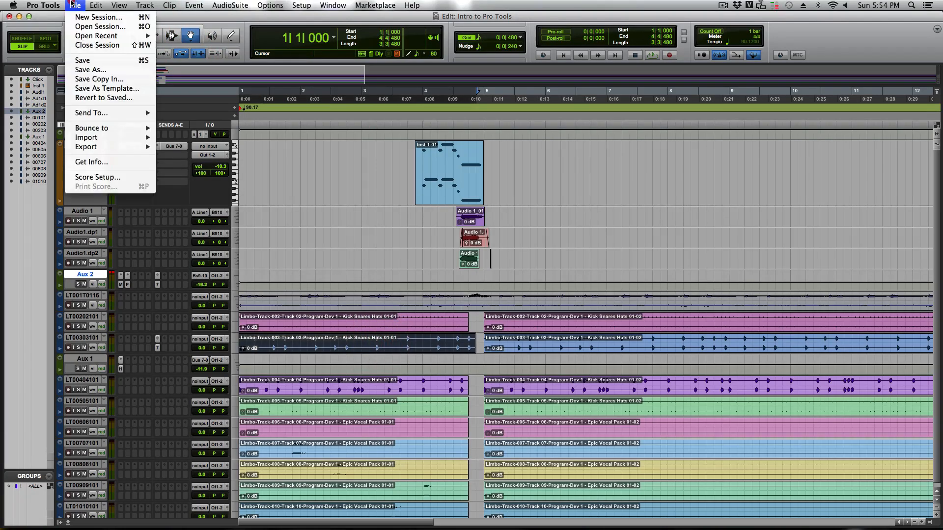
{"action": "mouse_move", "coordinate": [96, 4]}
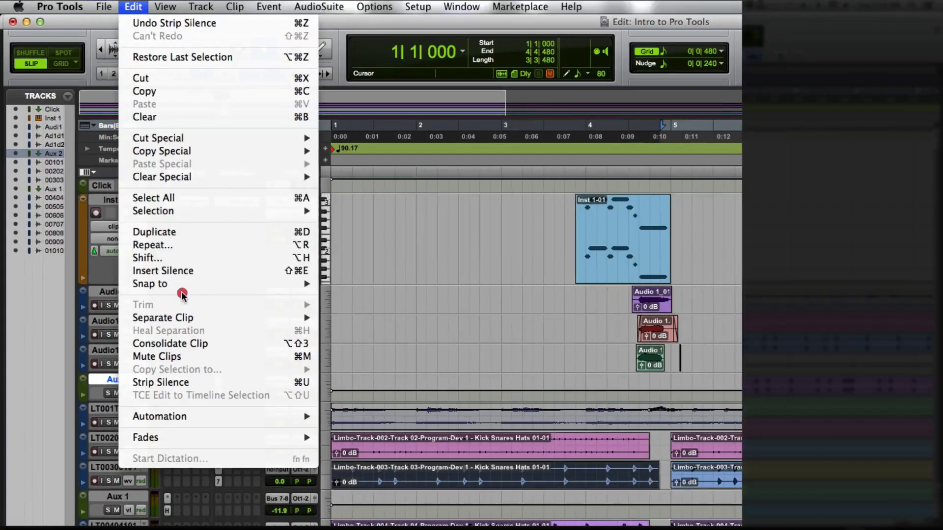
{"action": "left_click", "coordinate": [205, 383]}
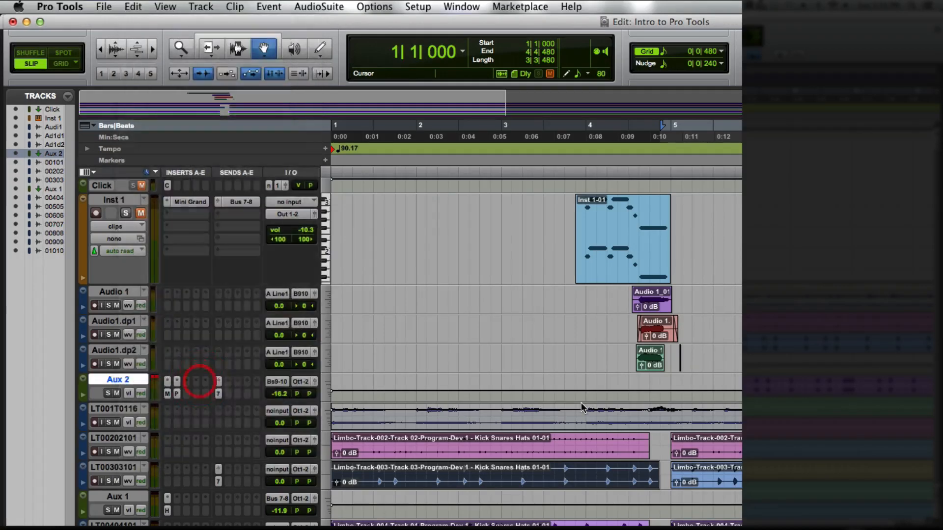
{"action": "key", "text": "super"}
{"action": "key", "text": "super+u"}
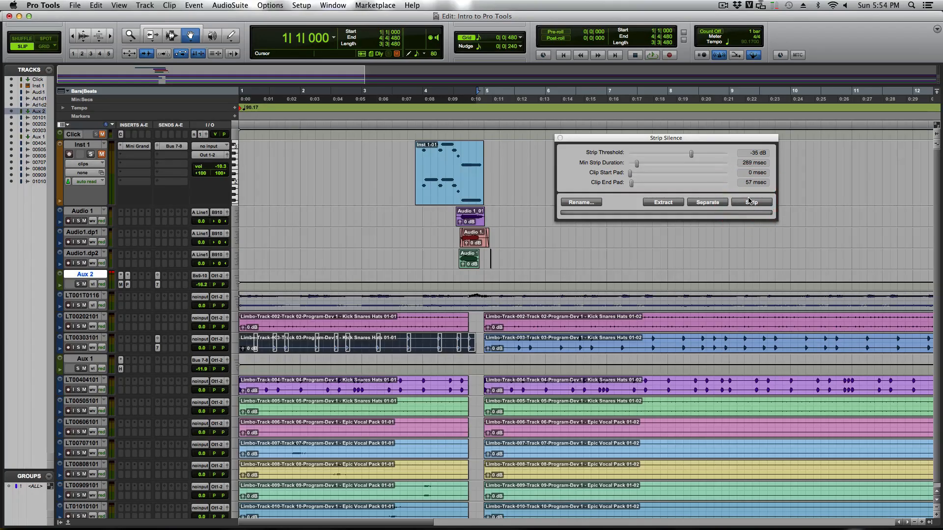
{"action": "left_click", "coordinate": [749, 203]}
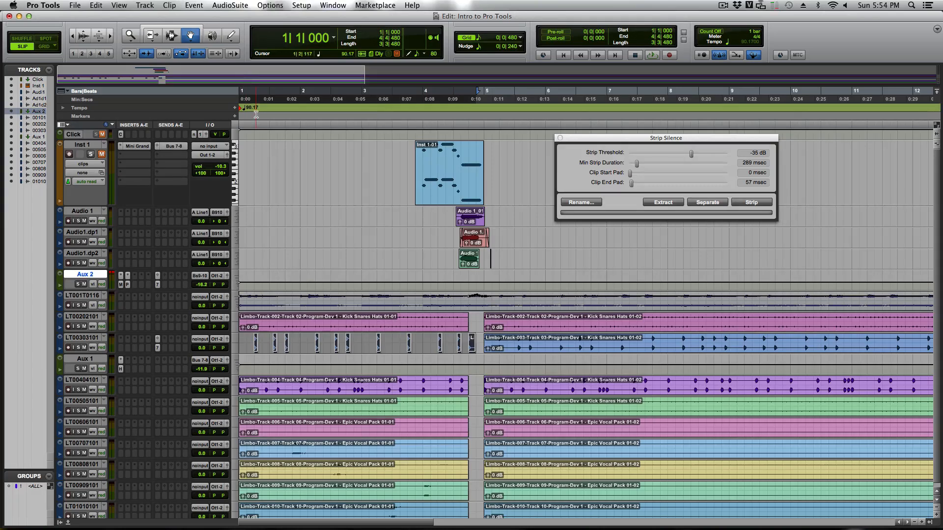
- Play the session from the start to check the stripped drum clips on LT00303101
{"action": "key", "text": "Return"}
{"action": "key", "text": "space"}
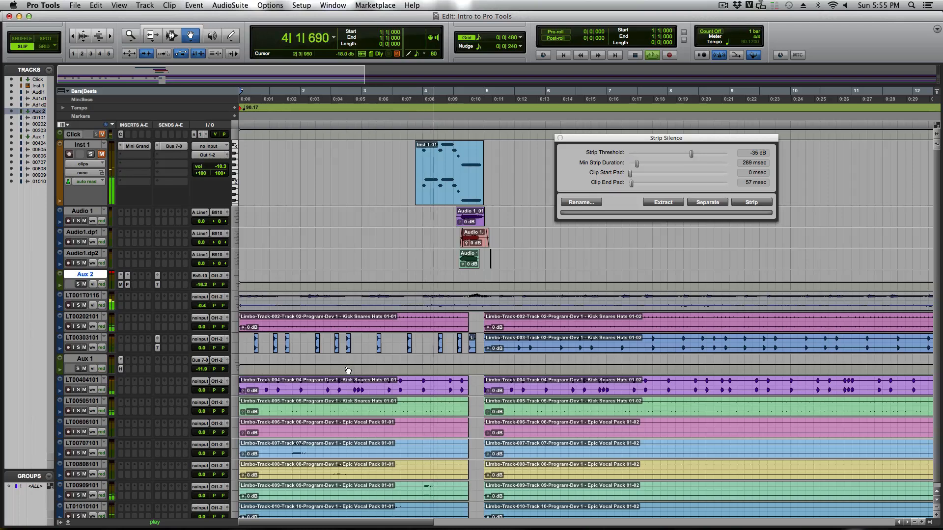
{"action": "key", "text": "space"}
- Strip the silence from the first clips on tracks LT00404101, LT00707101, LT00808101, LT00909101 and LT01010101
{"action": "left_click", "coordinate": [350, 386]}
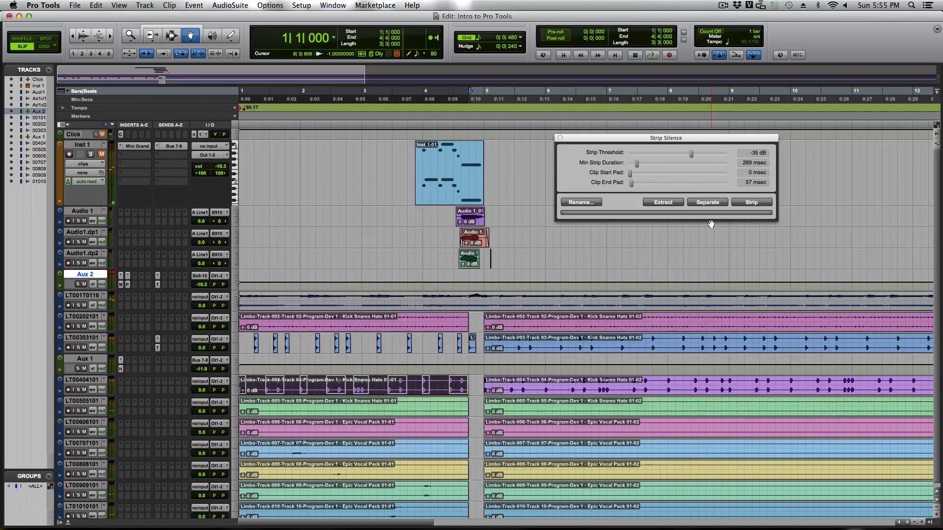
{"action": "left_click", "coordinate": [752, 202]}
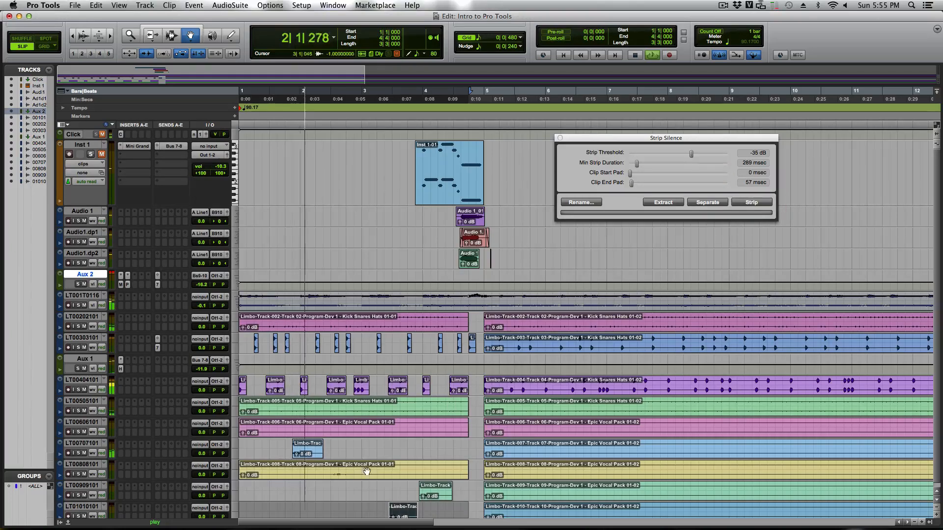
{"action": "left_click", "coordinate": [368, 468]}
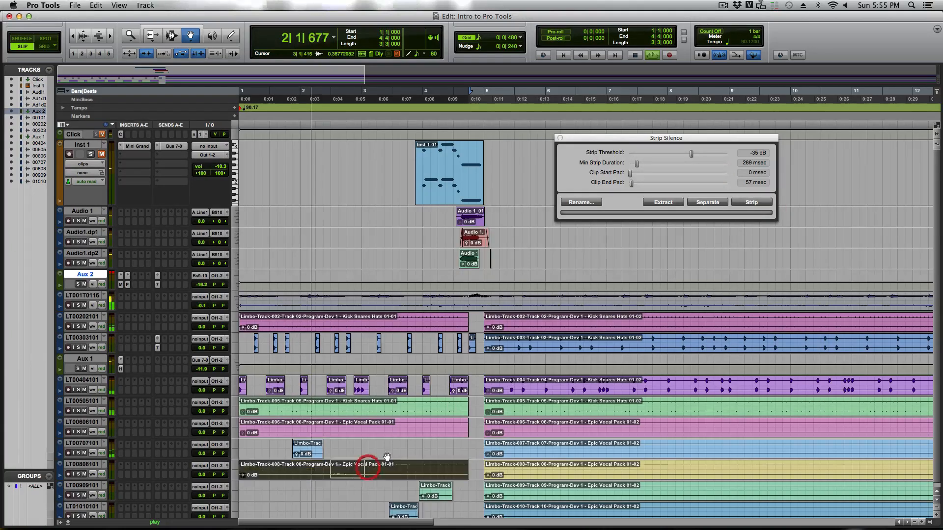
{"action": "left_click", "coordinate": [766, 203]}
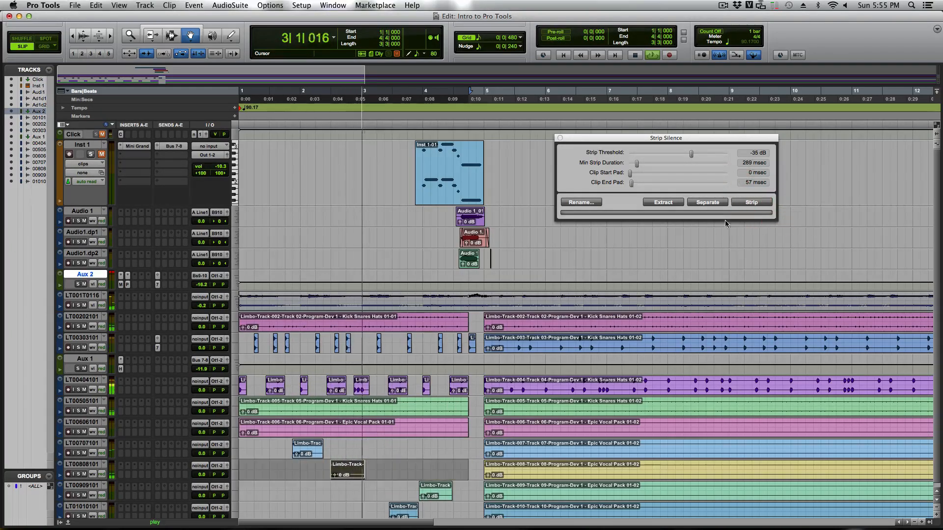
- Strip the silence from the first Kick Snares Hats clip on track LT00505101
{"action": "left_click", "coordinate": [349, 425]}
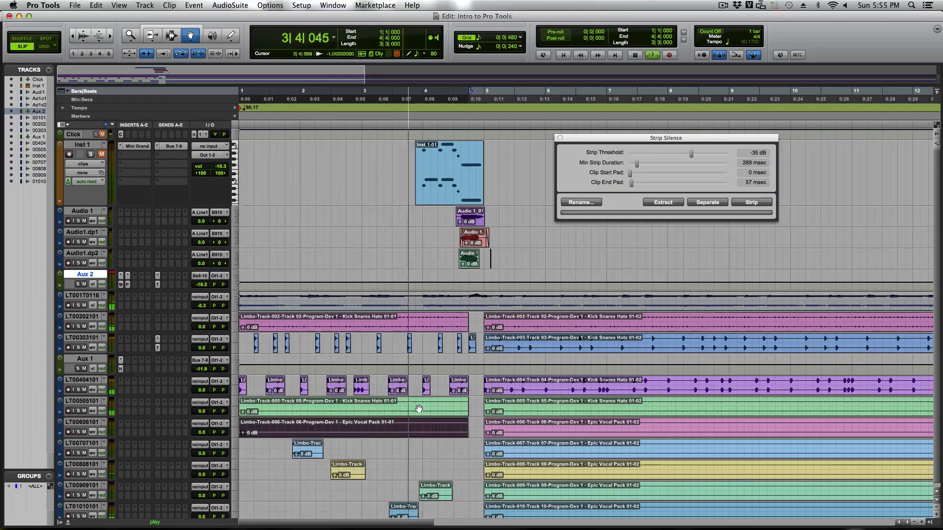
{"action": "left_click", "coordinate": [417, 407]}
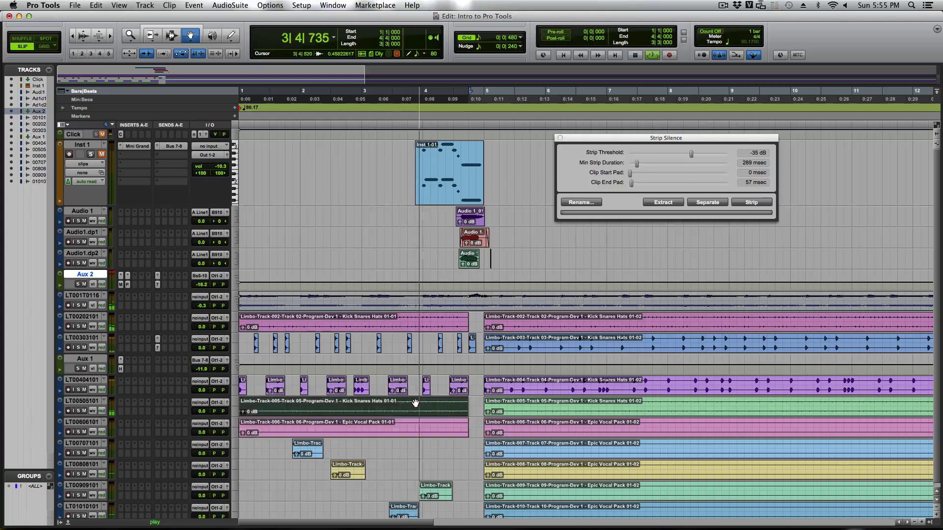
{"action": "left_click", "coordinate": [751, 203]}
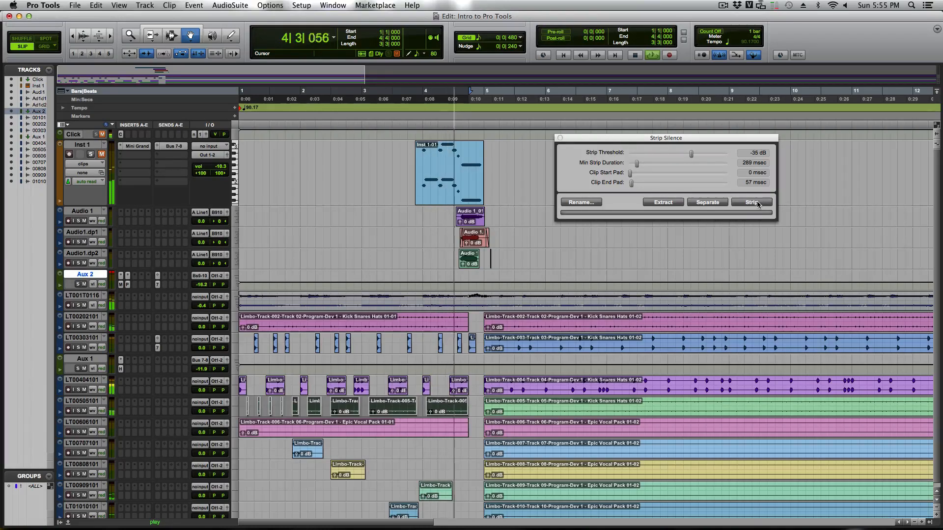
- Stop playback and close the Strip Silence window
{"action": "key", "text": "space"}
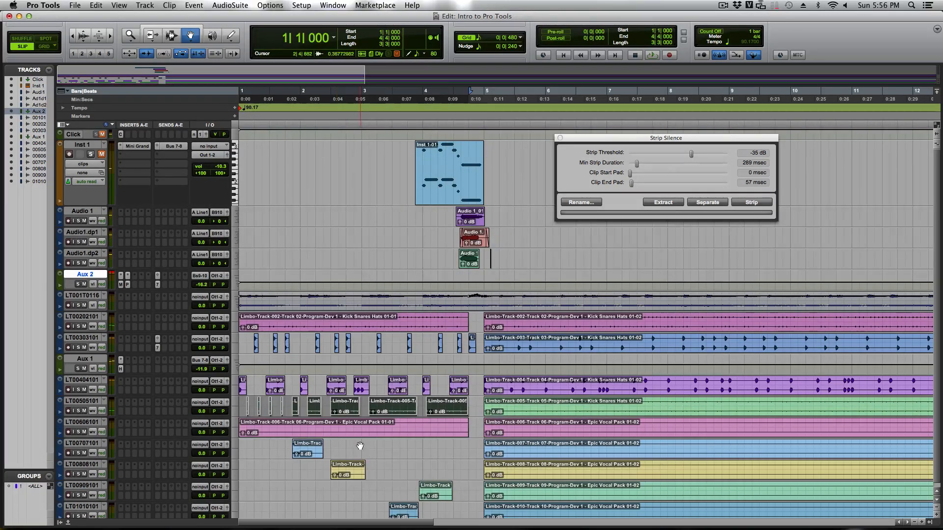
{"action": "scroll", "coordinate": [360, 446], "scroll_direction": "down", "scroll_amount": 1}
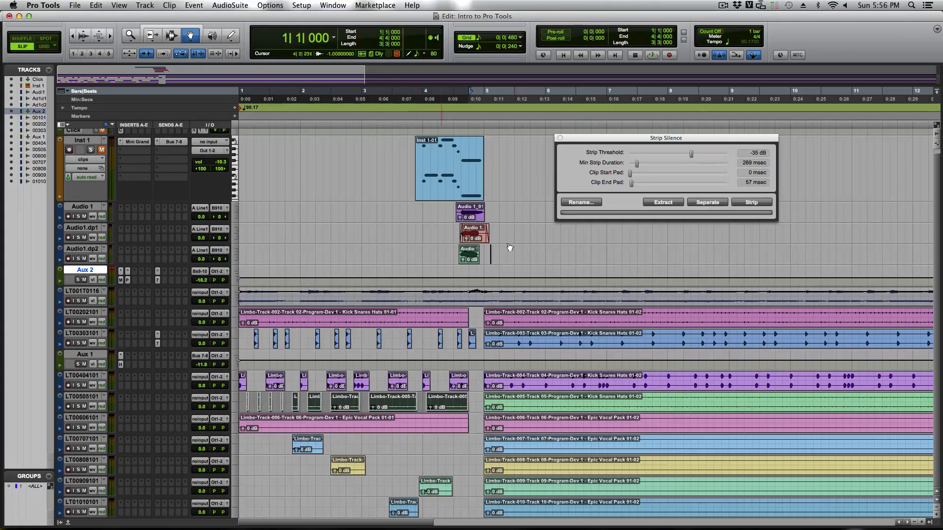
{"action": "left_click", "coordinate": [560, 138]}
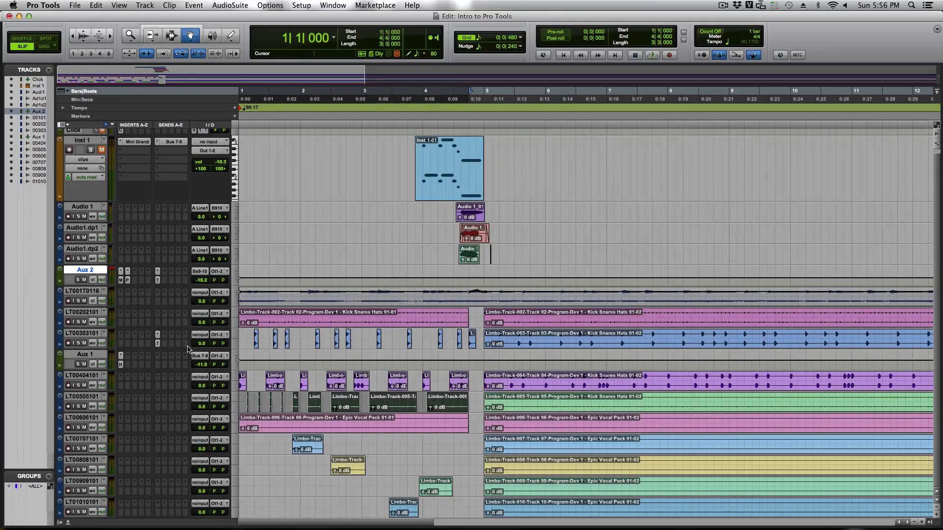
- Examine the full name of track LT001T0116 in its rename dialog, and leave without renaming it
{"action": "left_click", "coordinate": [83, 312]}
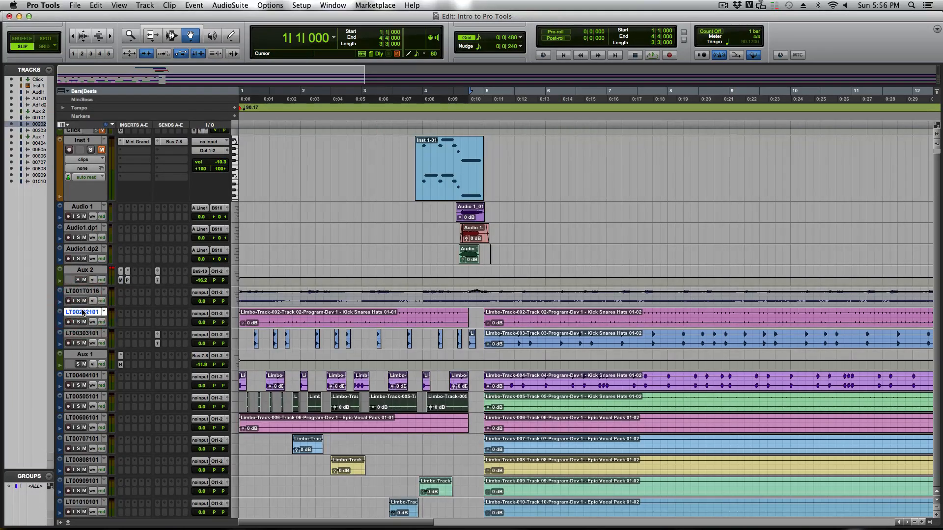
{"action": "right_click", "coordinate": [39, 119]}
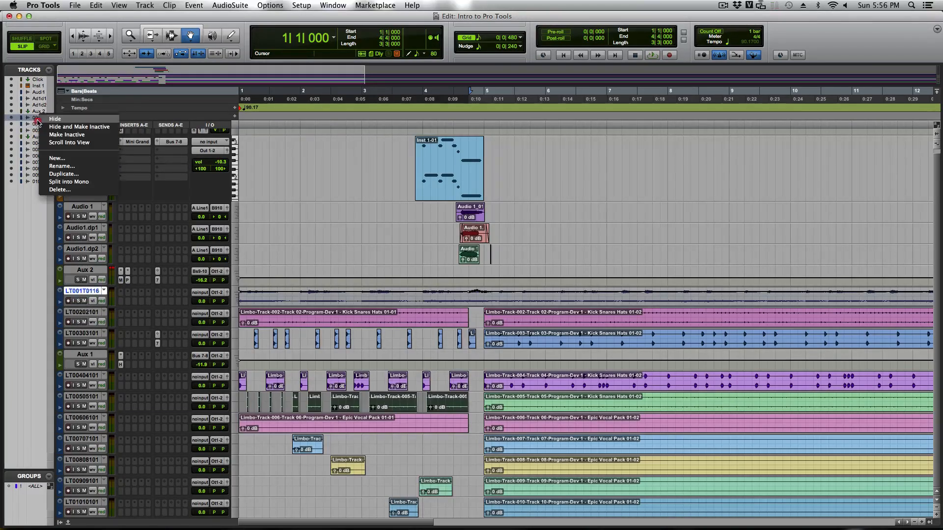
{"action": "left_click", "coordinate": [57, 166]}
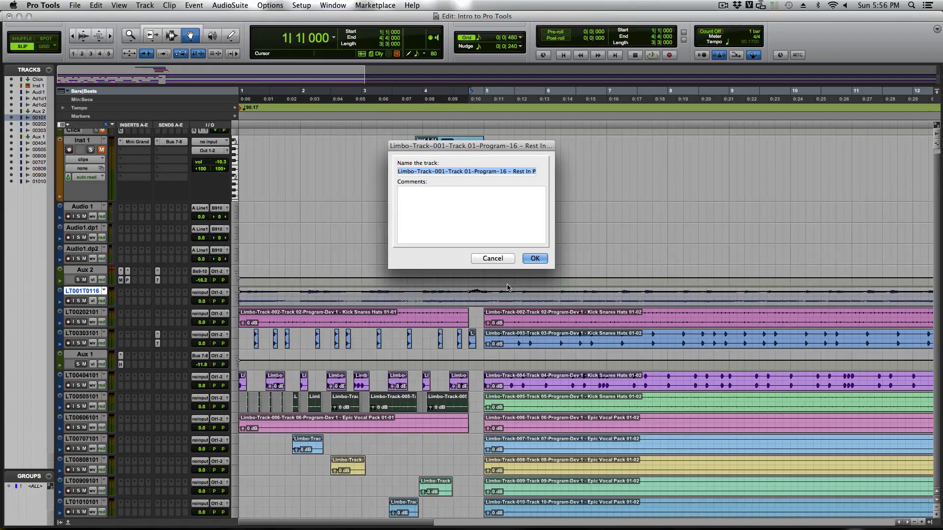
{"action": "left_click_drag", "start_coordinate": [509, 169], "coordinate": [576, 171]}
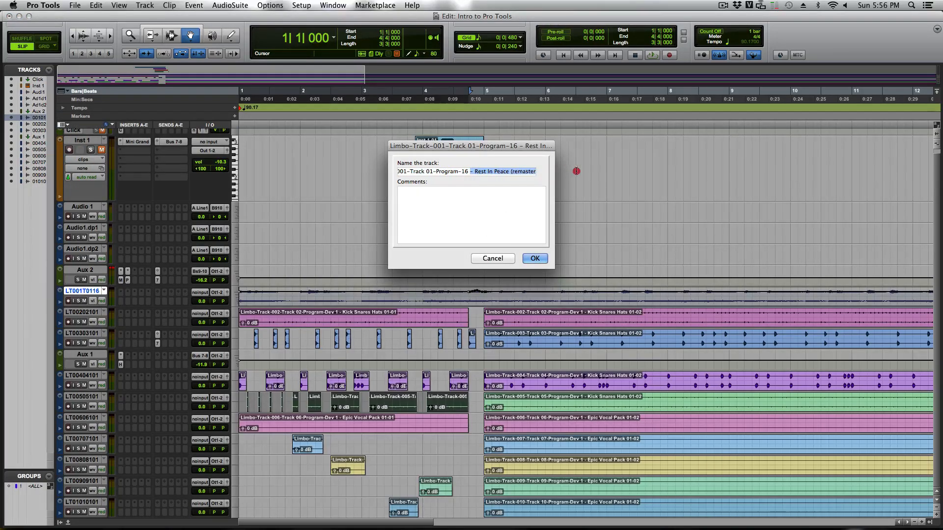
{"action": "left_click_drag", "start_coordinate": [470, 172], "coordinate": [454, 162]}
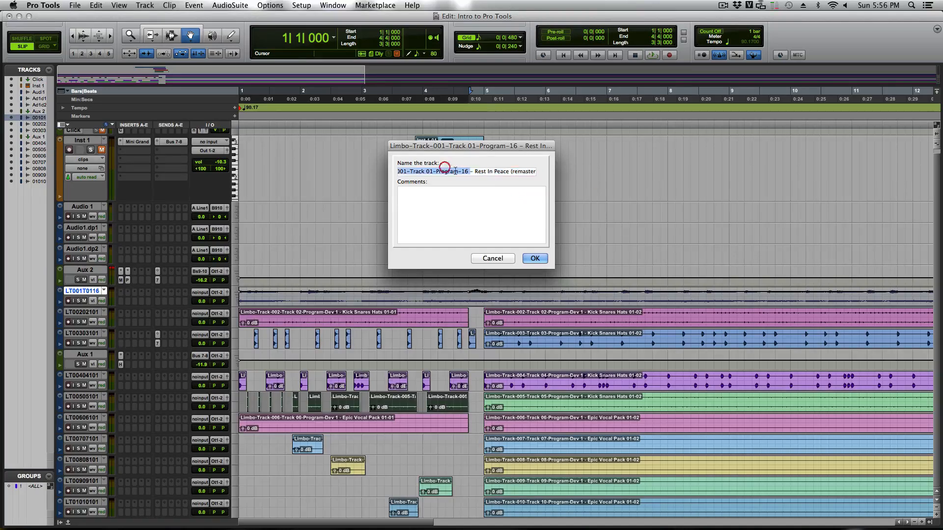
{"action": "left_click", "coordinate": [480, 257]}
{"action": "scroll", "coordinate": [409, 249], "scroll_direction": "up", "scroll_amount": 1}
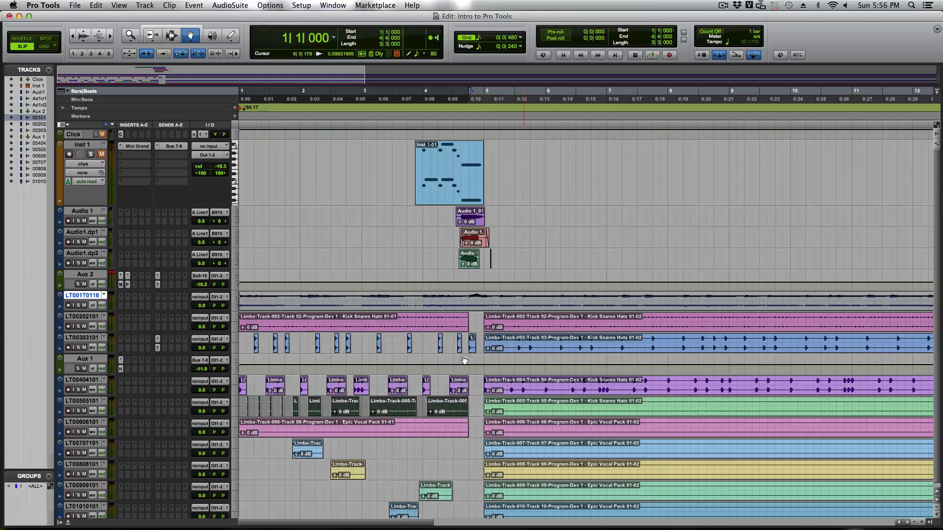
- Play the session from the start and solo drum tracks LT00202101, LT00303101, LT00404101 and LT00505101
{"action": "left_click", "coordinate": [97, 318]}
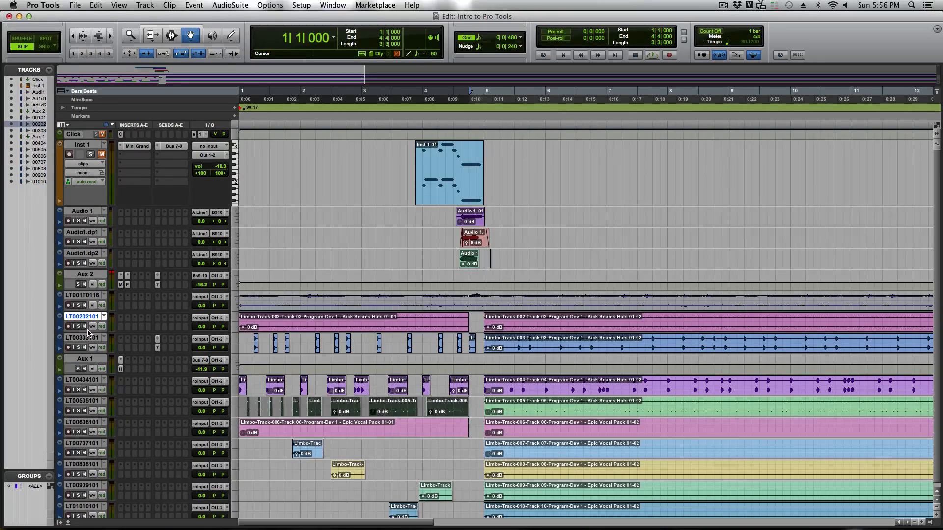
{"action": "key", "text": "Return"}
{"action": "key", "text": "space"}
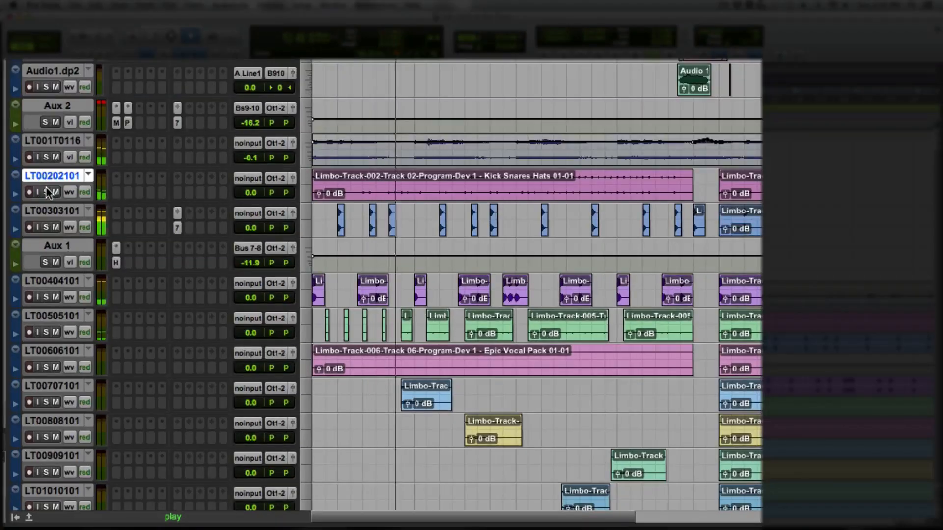
{"action": "left_click", "coordinate": [46, 191]}
{"action": "left_click", "coordinate": [46, 227]}
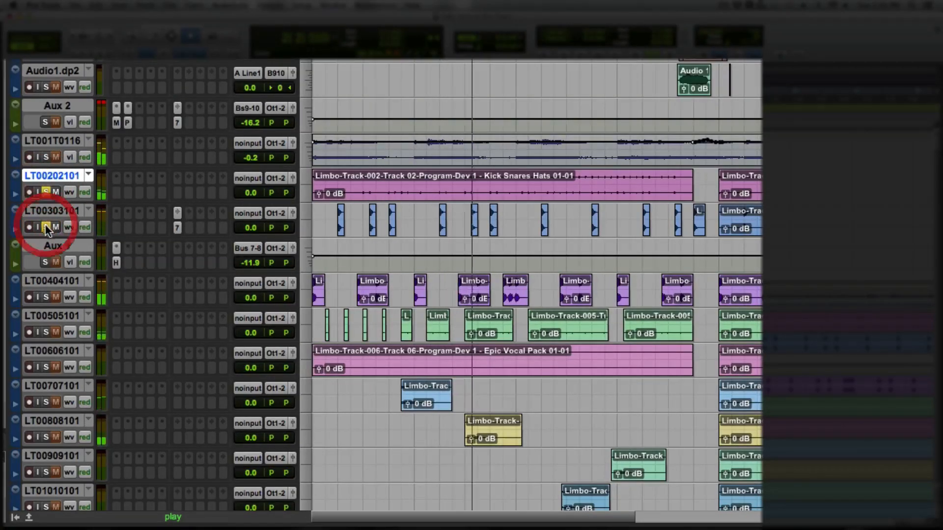
{"action": "left_click", "coordinate": [45, 297]}
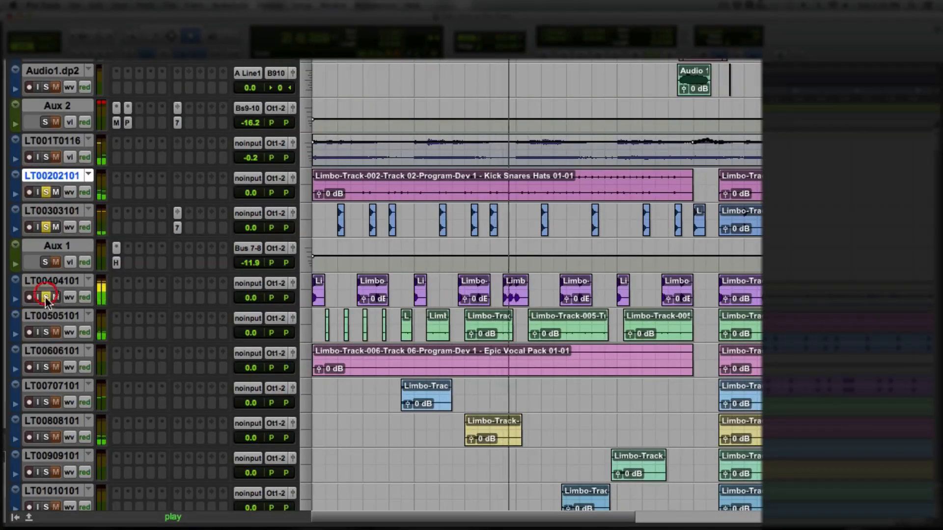
{"action": "left_click", "coordinate": [46, 332]}
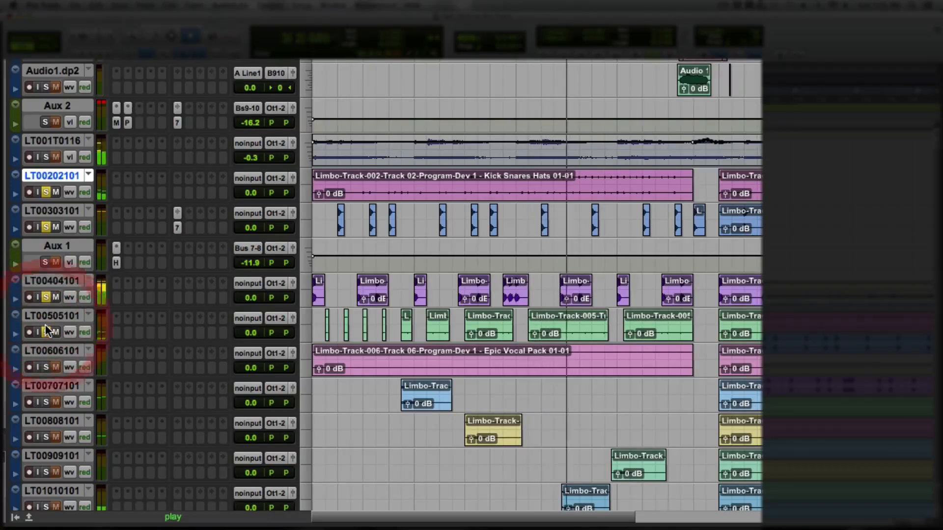
- Add LT00606101, LT00707101 and LT00808101 to the solo briefly, one after another, to audition each track
{"action": "left_click", "coordinate": [45, 366]}
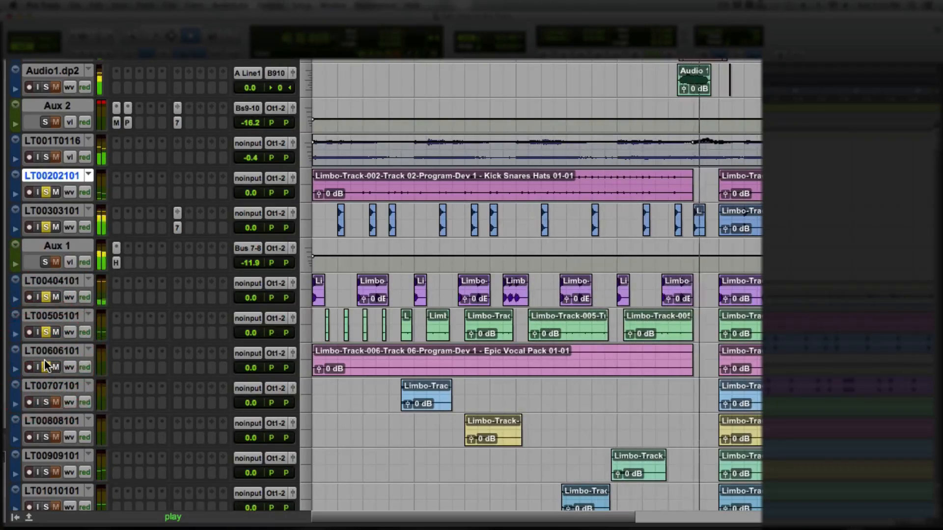
{"action": "left_click", "coordinate": [45, 366]}
{"action": "left_click", "coordinate": [44, 399]}
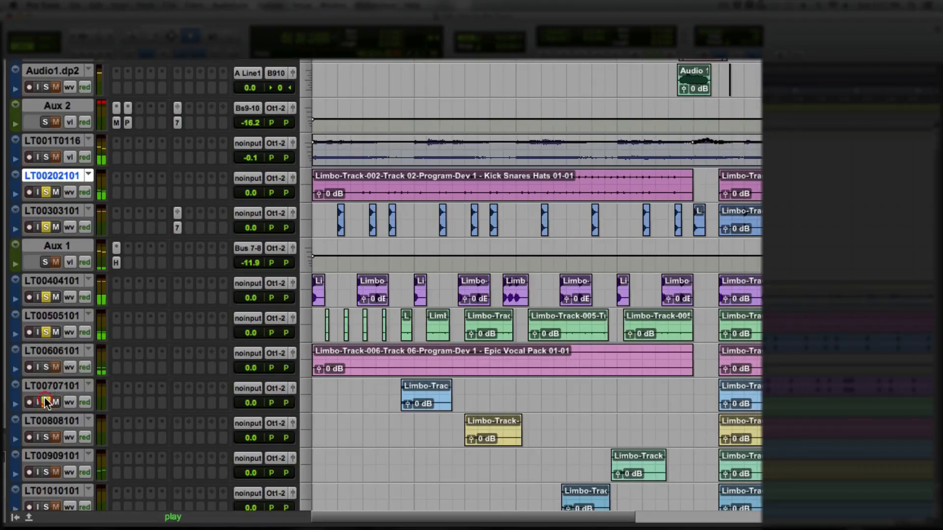
{"action": "left_click", "coordinate": [45, 398]}
{"action": "left_click", "coordinate": [44, 434]}
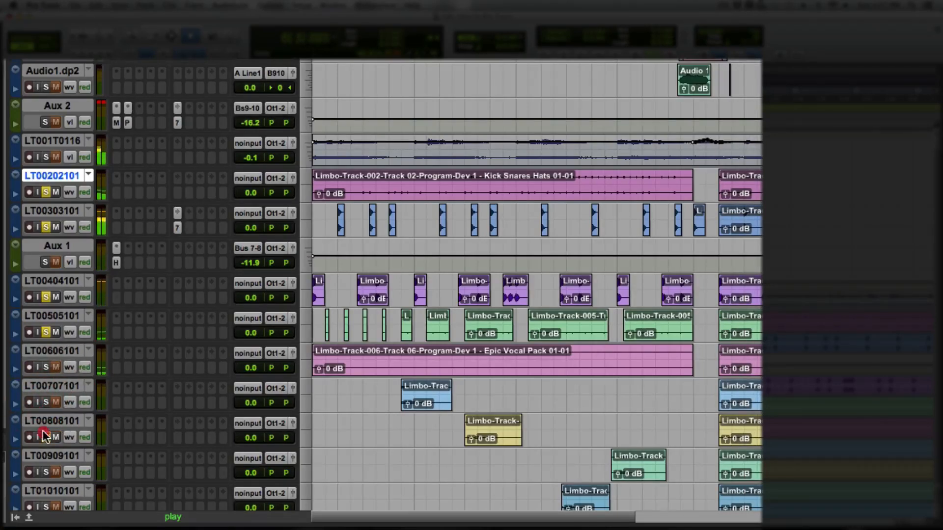
{"action": "left_click", "coordinate": [44, 434]}
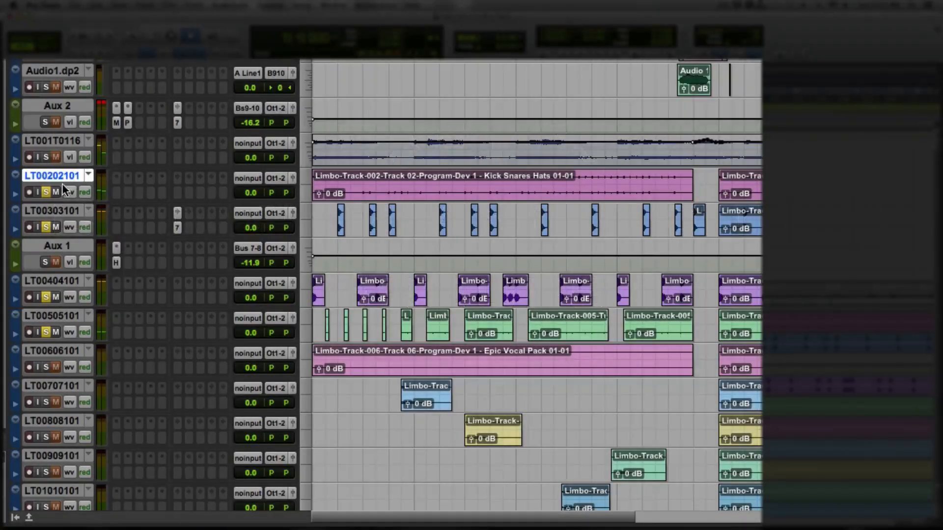
- Create a Mix/Edit group named Drums from tracks LT00202101, LT00303101, LT00404101 and LT00505101, leaving out Aux 1
{"action": "left_click", "coordinate": [60, 211], "text": "shift"}
{"action": "left_click", "coordinate": [58, 281], "text": "shift"}
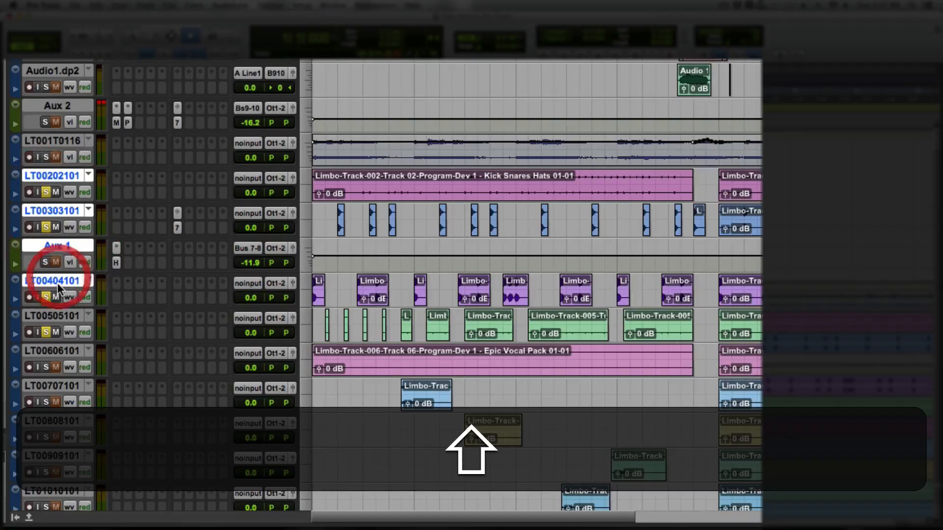
{"action": "left_click", "coordinate": [56, 314], "text": "shift+super"}
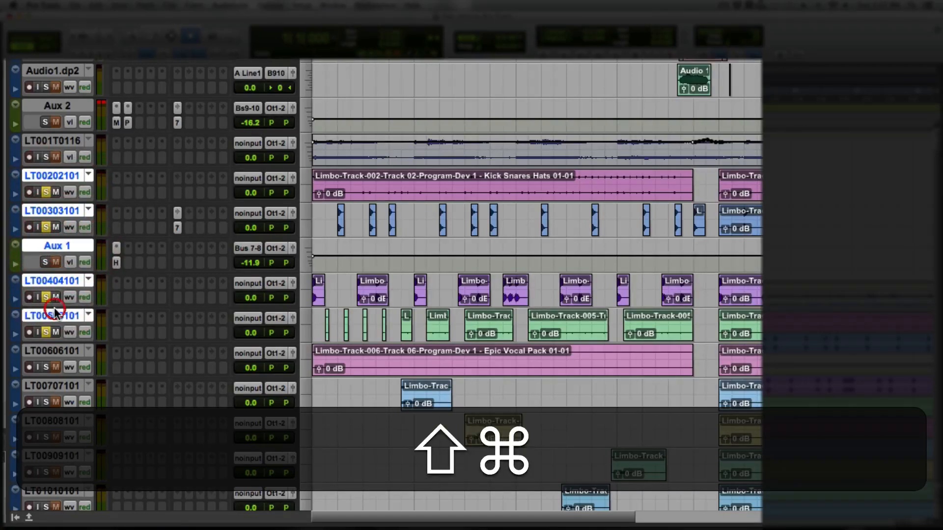
{"action": "left_click", "coordinate": [55, 245], "text": "shift+super"}
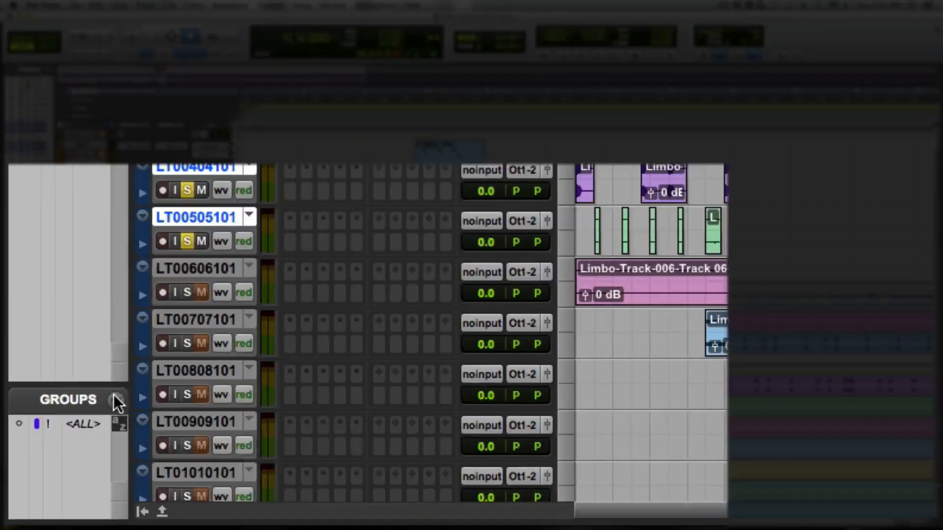
{"action": "left_click", "coordinate": [114, 397]}
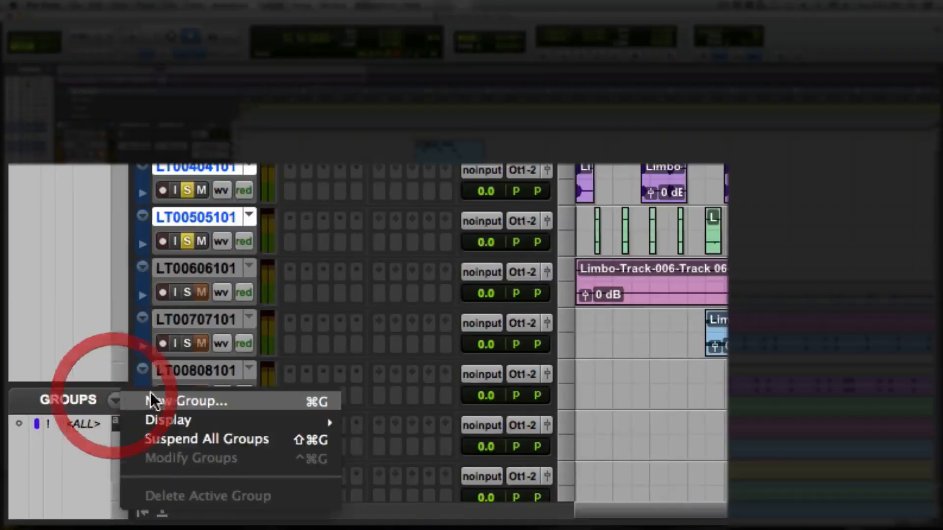
{"action": "left_click", "coordinate": [197, 400]}
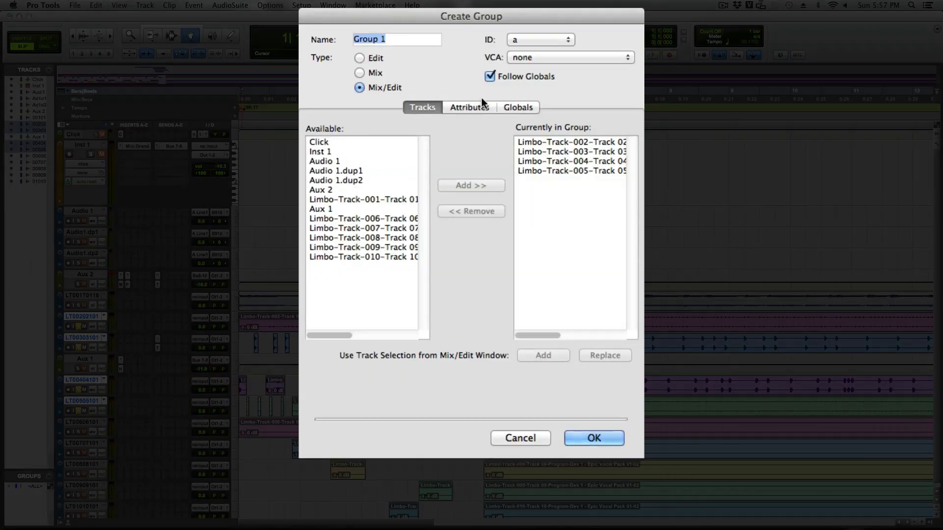
{"action": "type", "text": "Drum"}
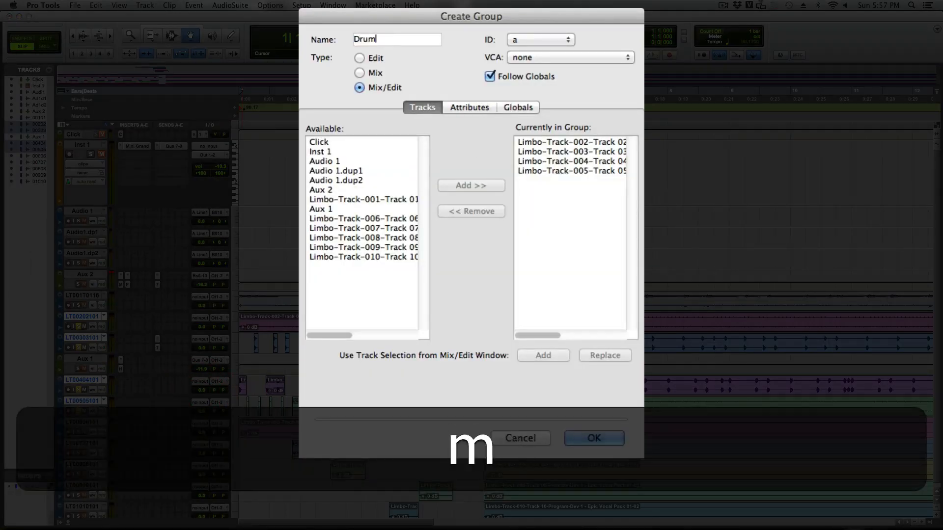
{"action": "type", "text": "s"}
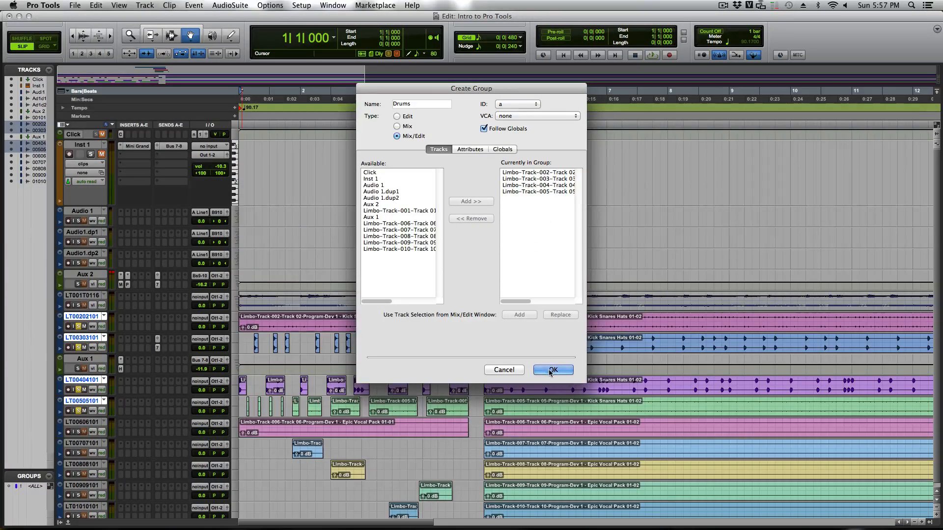
{"action": "left_click", "coordinate": [550, 371]}
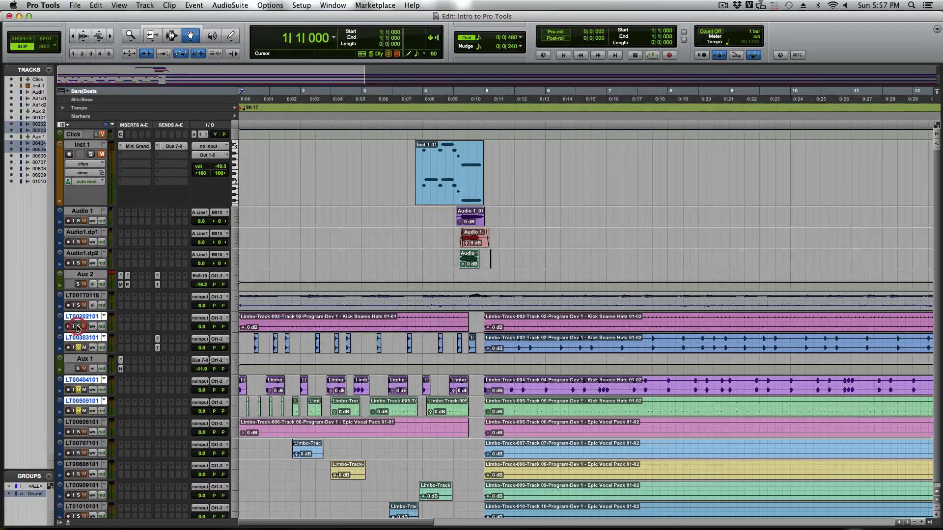
- Turn off solo on the four grouped drum tracks
{"action": "left_click", "coordinate": [79, 347]}
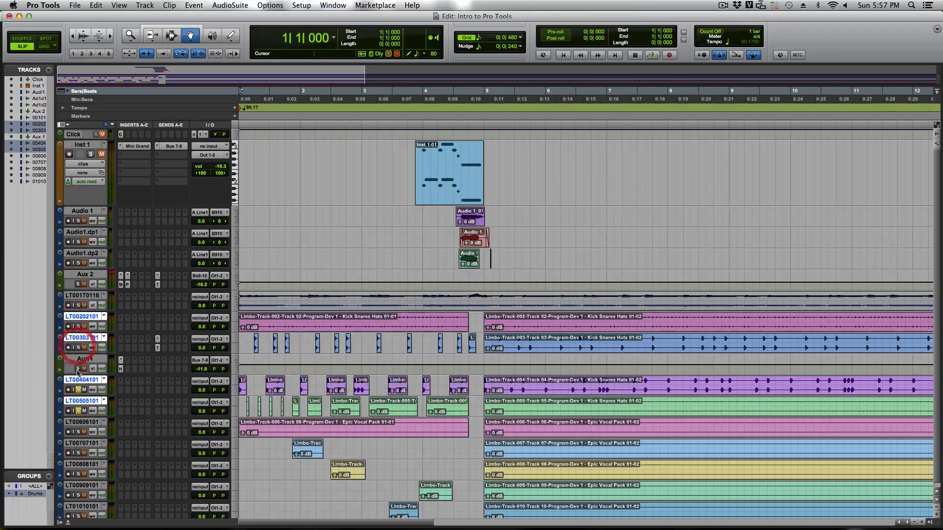
{"action": "left_click", "coordinate": [77, 390]}
{"action": "left_click", "coordinate": [78, 411]}
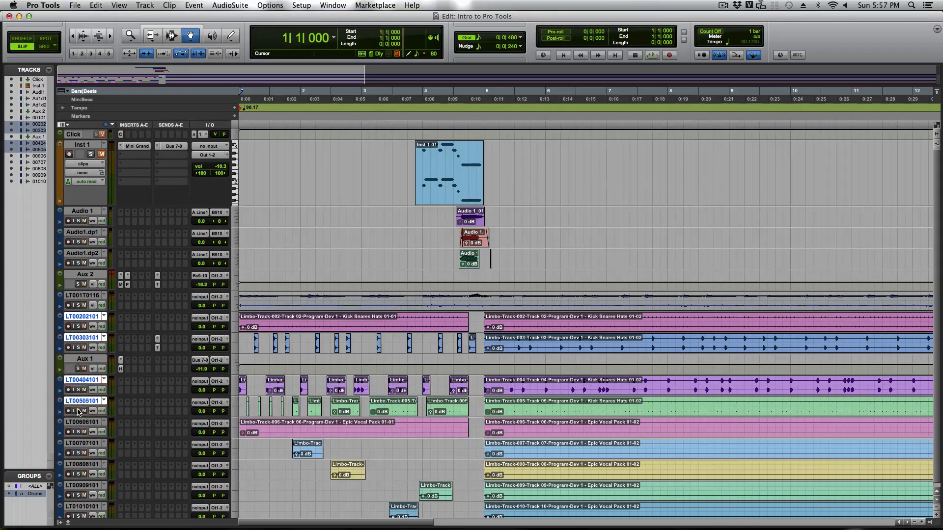
- Test the Drums group's linked volume by lowering LT00202101 to -8.2 dB and resetting it to 0.0
{"action": "left_click_drag", "start_coordinate": [201, 327], "coordinate": [199, 334]}
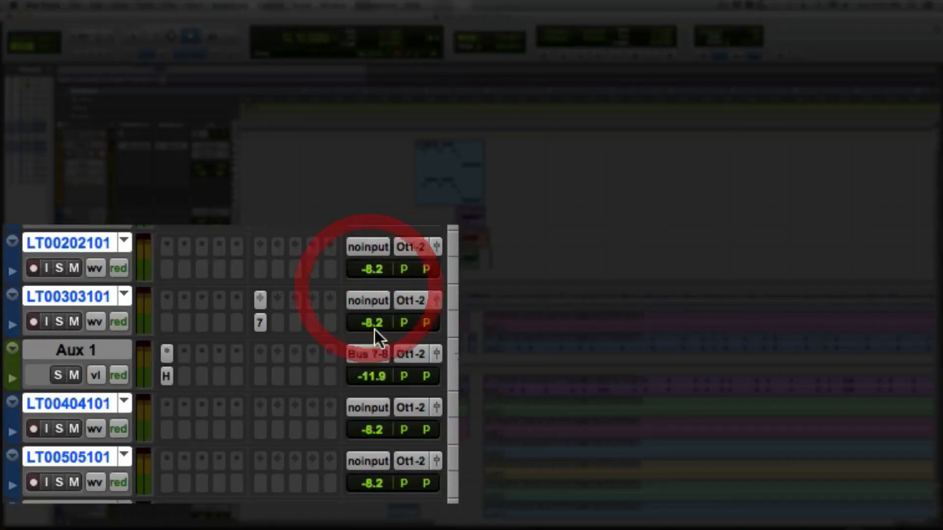
{"action": "left_click_drag", "start_coordinate": [375, 265], "coordinate": [379, 225]}
{"action": "left_click", "coordinate": [376, 260], "text": "alt"}
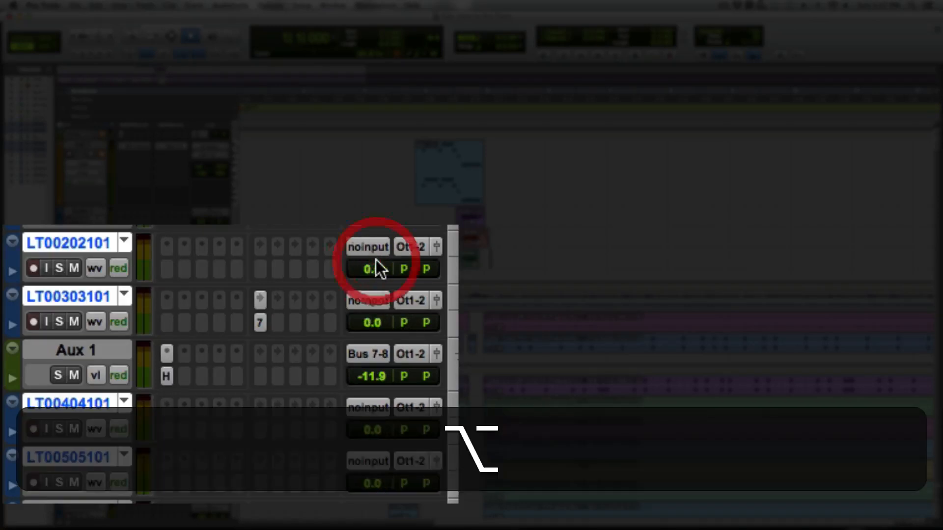
- Play the session and toggle mute on LT00303101 to check that the whole Drums group follows
{"action": "key", "text": "space"}
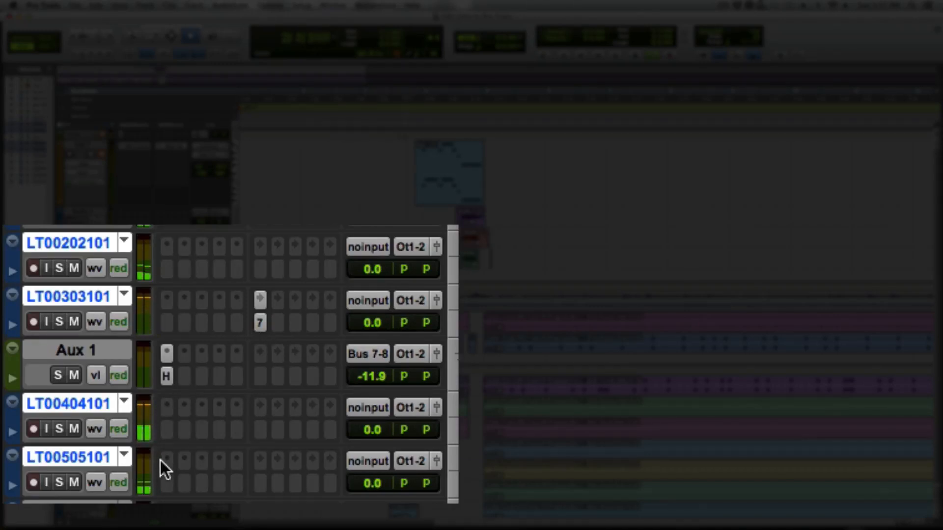
{"action": "left_click", "coordinate": [73, 319], "text": "alt+shift"}
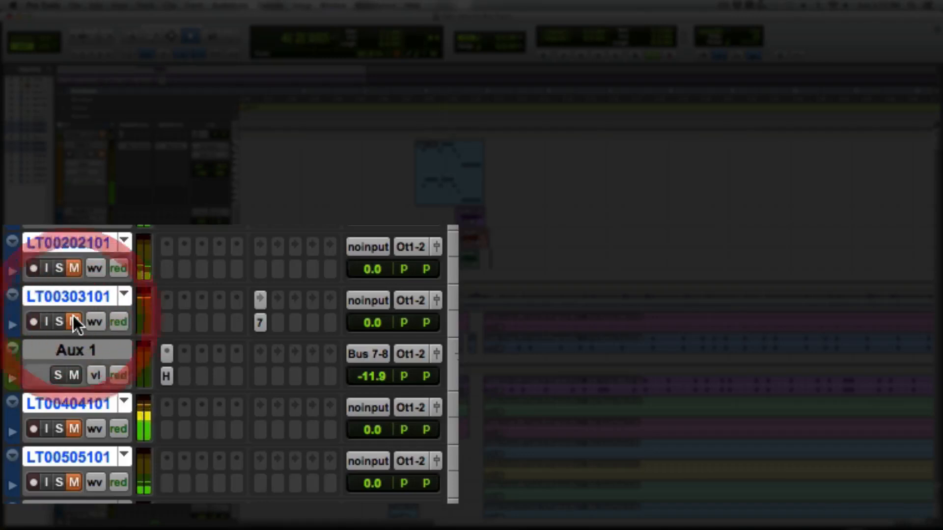
{"action": "left_click", "coordinate": [72, 319], "text": "alt+shift"}
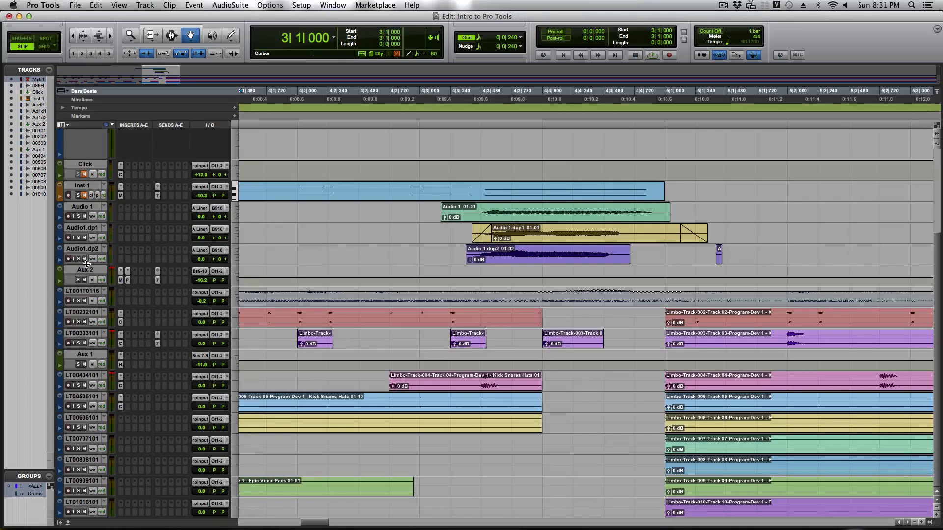
- Increase the track heights and enable Monophonic Elastic Audio on Audio1.dp2 and Audio1.dp1
{"action": "left_click_drag", "start_coordinate": [87, 265], "coordinate": [87, 290]}
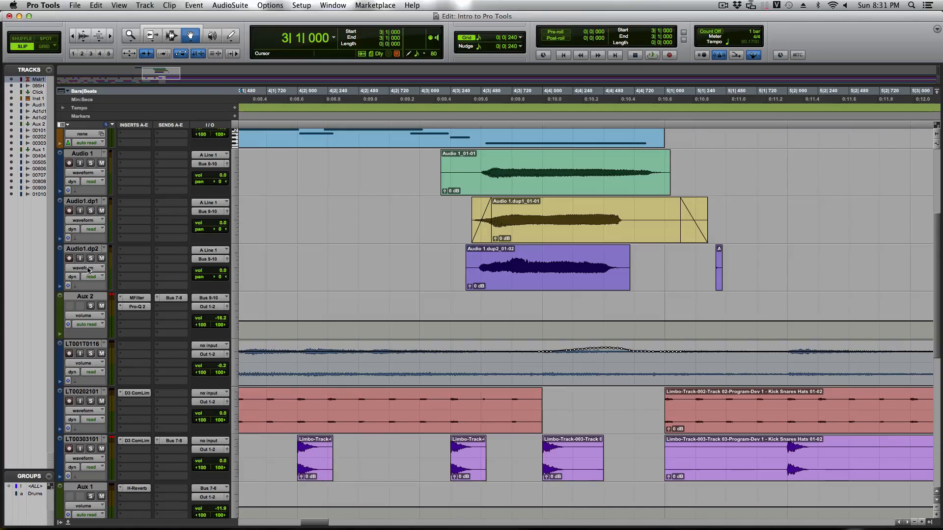
{"action": "left_click", "coordinate": [74, 286]}
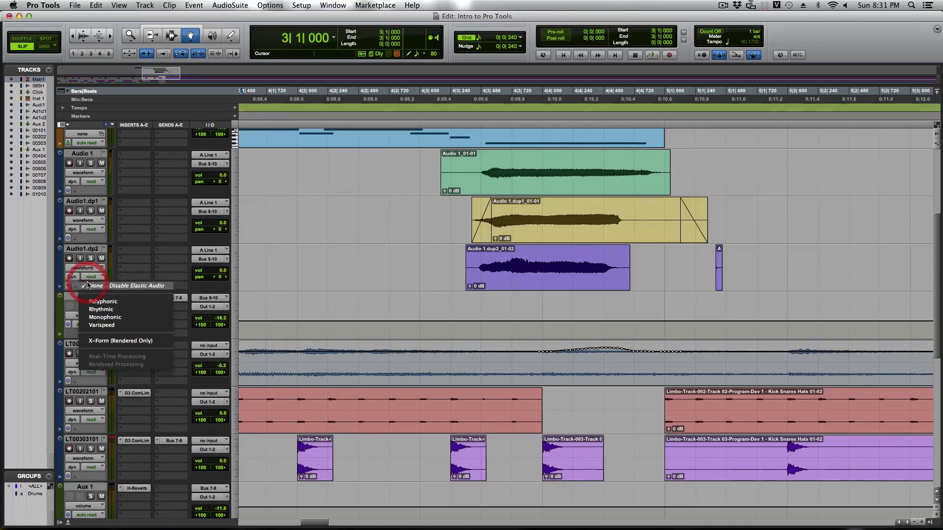
{"action": "left_click", "coordinate": [103, 303]}
{"action": "left_click", "coordinate": [94, 238]}
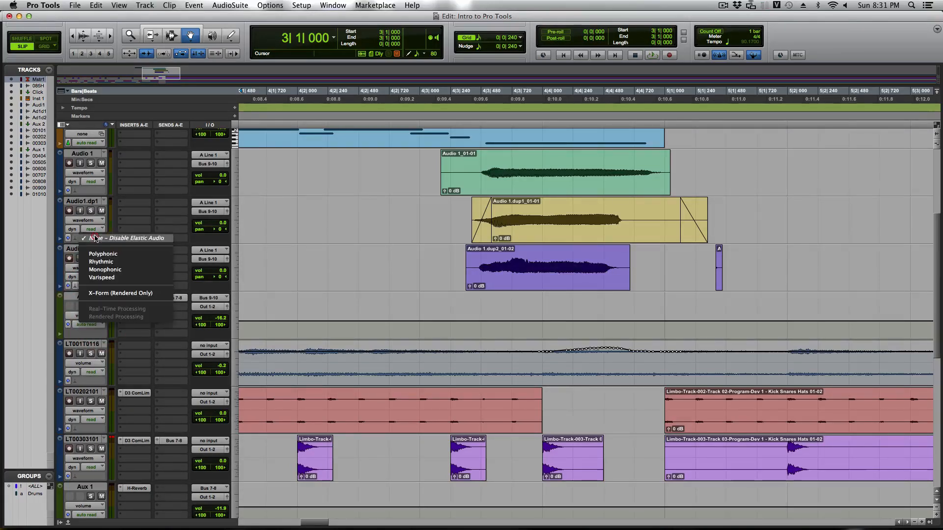
{"action": "left_click", "coordinate": [105, 270]}
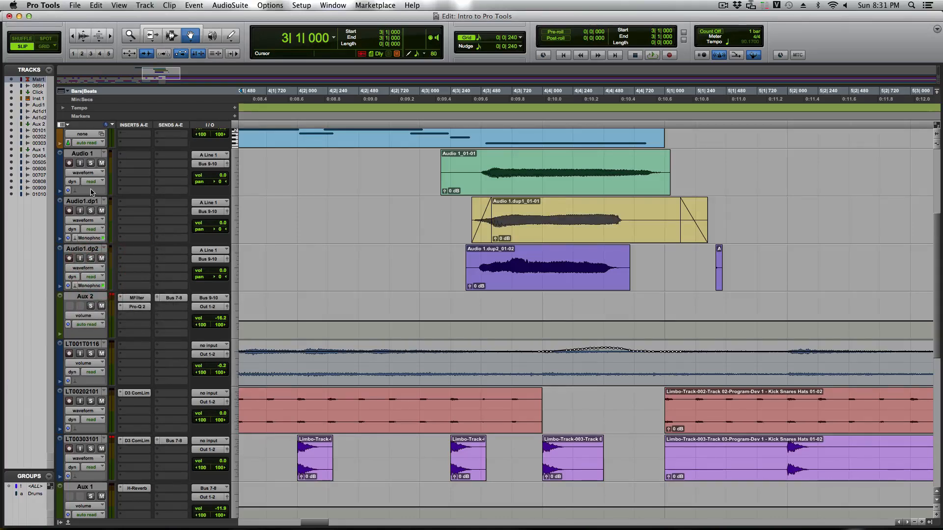
{"action": "left_click", "coordinate": [91, 192]}
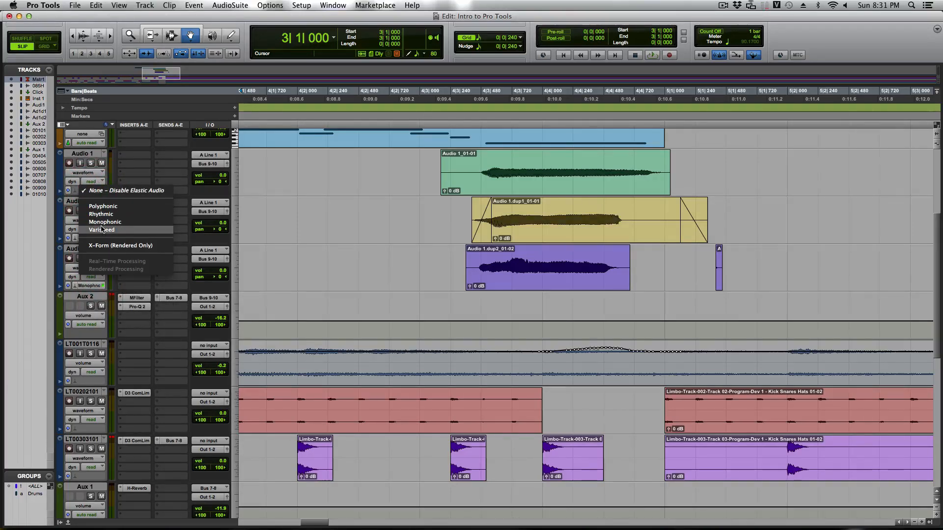
{"action": "left_click", "coordinate": [52, 195]}
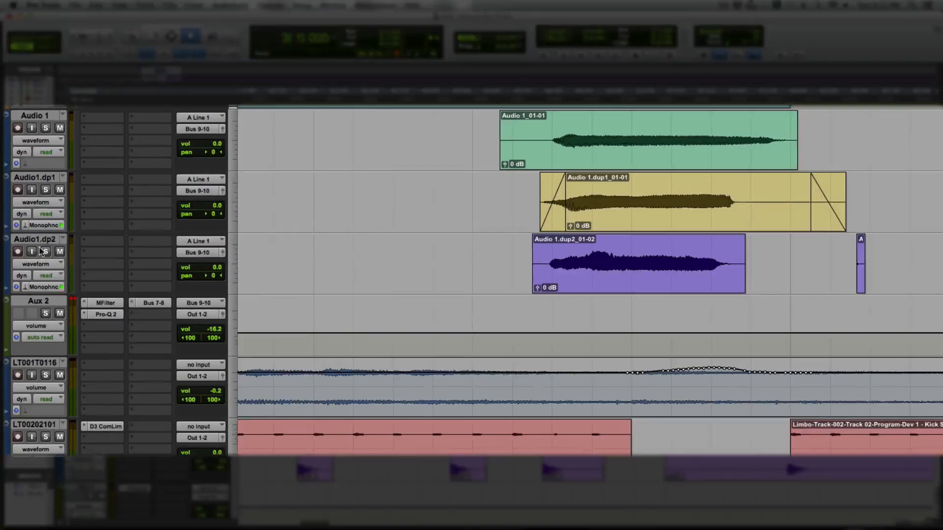
- Switch Audio1.dp2 and Audio1.dp1 from waveform to warp view
{"action": "left_click", "coordinate": [83, 267]}
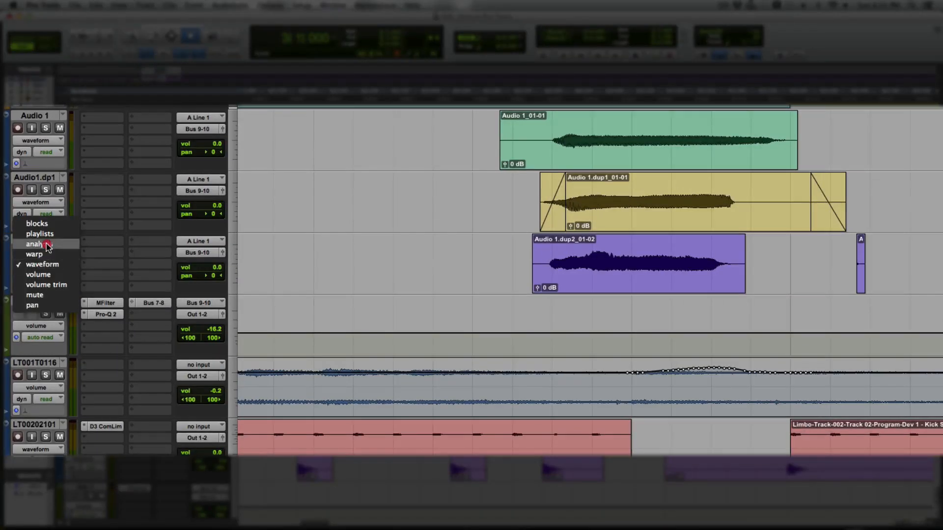
{"action": "left_click", "coordinate": [47, 254]}
{"action": "left_click", "coordinate": [37, 202]}
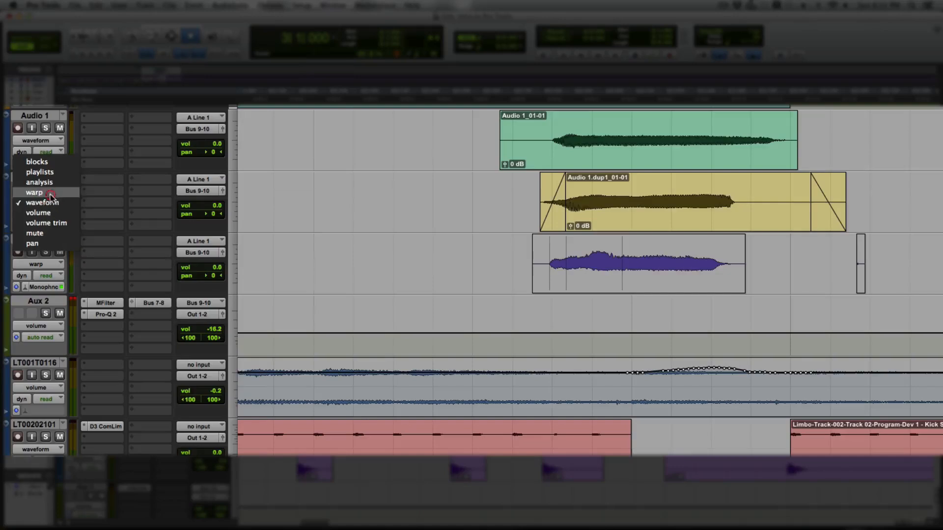
{"action": "left_click", "coordinate": [51, 196]}
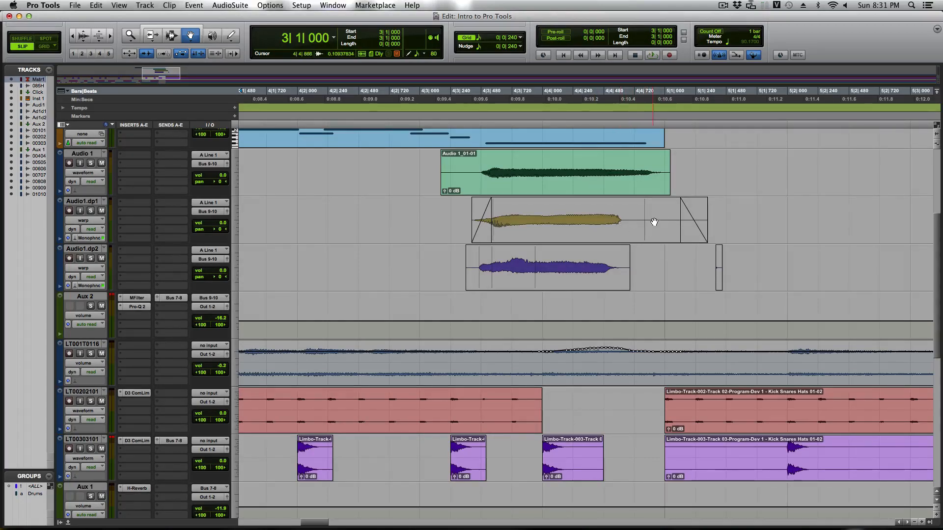
- Time-stretch the Audio1.dp1 and Audio1.dp2 clips to be longer, and play the result several times from about 4|2|489
{"action": "left_click_drag", "start_coordinate": [646, 218], "coordinate": [683, 214]}
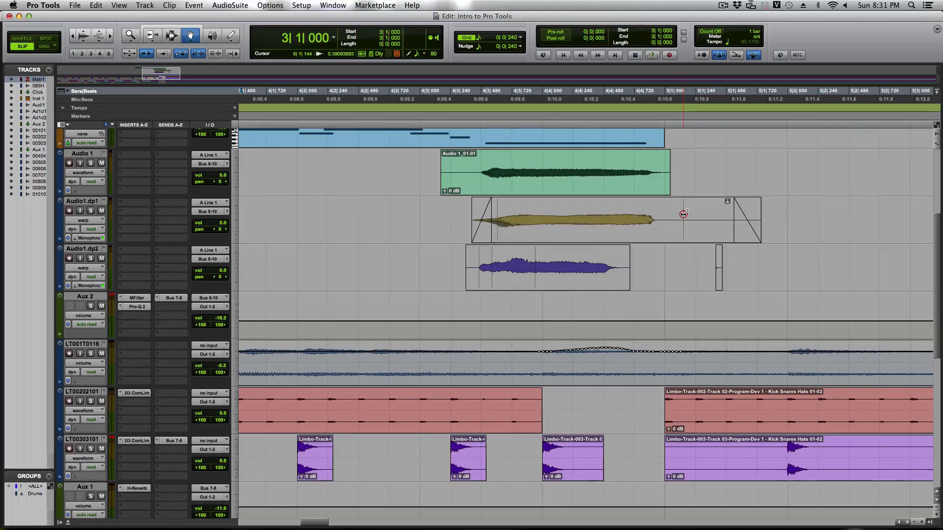
{"action": "left_click_drag", "start_coordinate": [631, 269], "coordinate": [688, 265]}
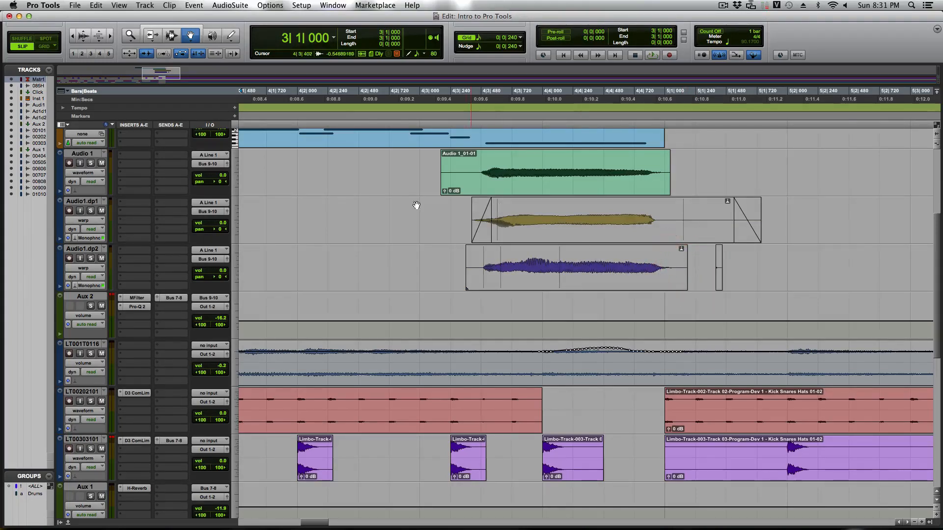
{"action": "left_click", "coordinate": [360, 94]}
{"action": "key", "text": "space"}
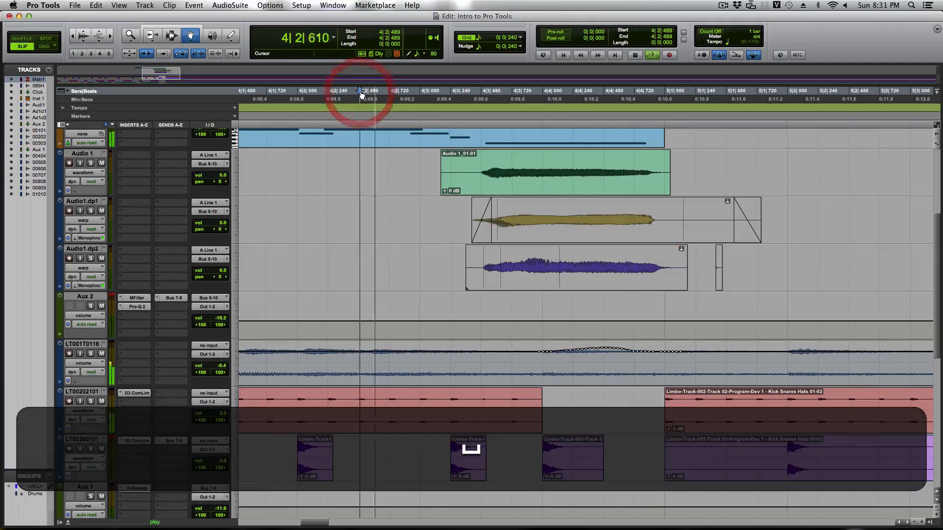
{"action": "key", "text": "space"}
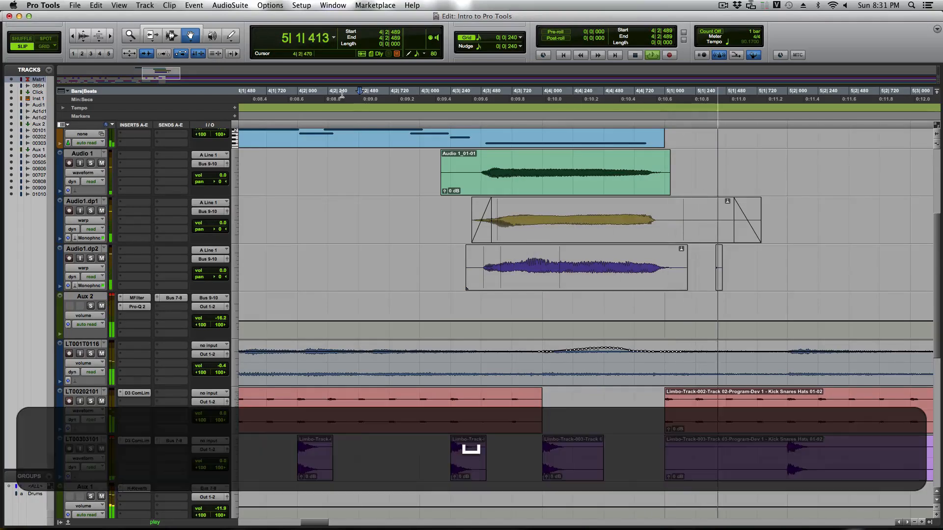
{"action": "key", "text": "space"}
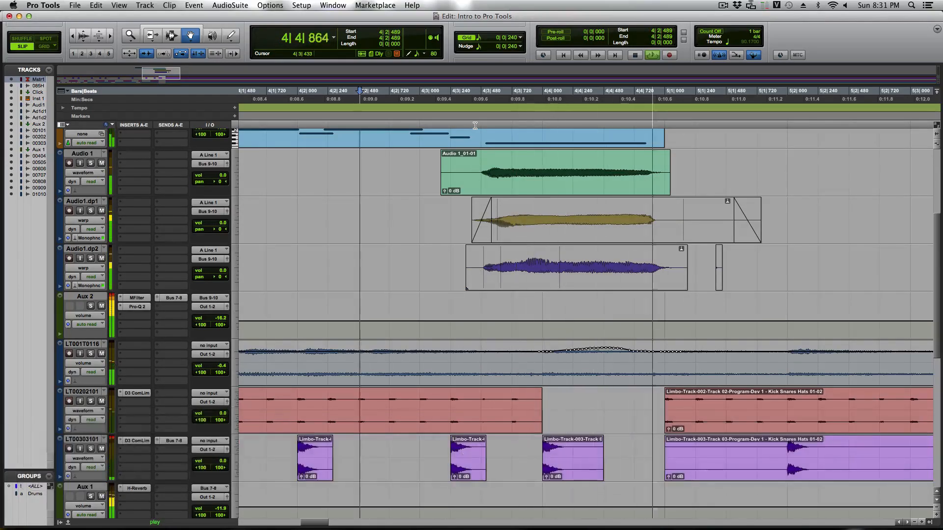
{"action": "key", "text": "space"}
{"action": "key", "text": "space"}
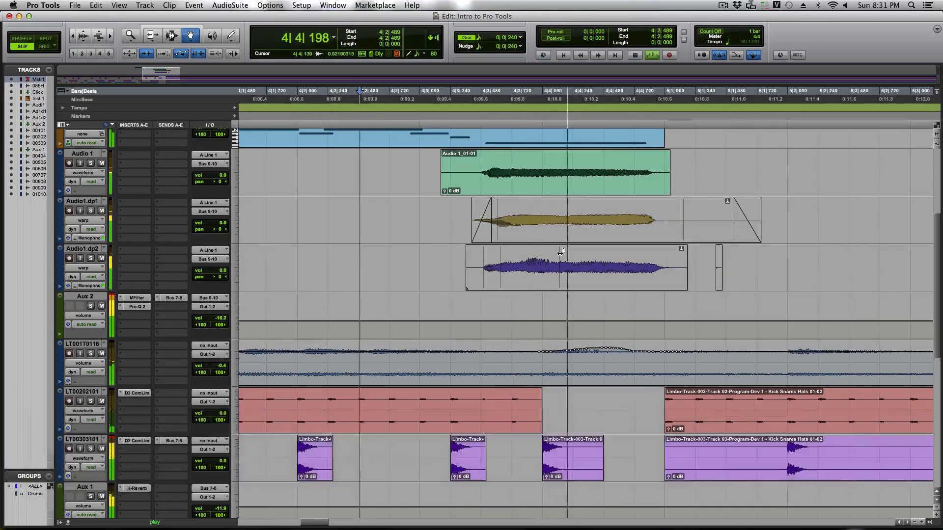
{"action": "key", "text": "space"}
- Compress the Audio1.dp2 clip by pulling its warp point back to about 4|3|849, playing the session between adjustments
{"action": "left_click_drag", "start_coordinate": [558, 255], "coordinate": [539, 255]}
{"action": "key", "text": "space"}
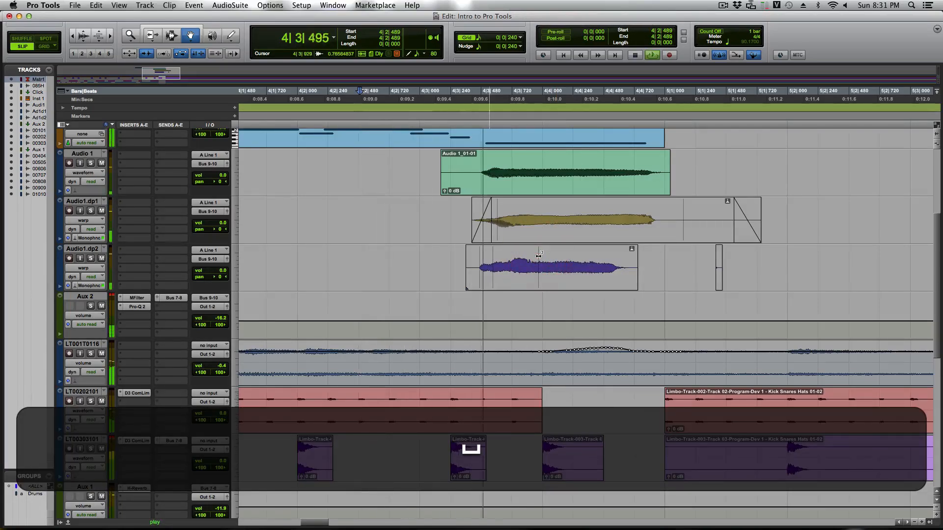
{"action": "key", "text": "space"}
{"action": "left_click_drag", "start_coordinate": [539, 255], "coordinate": [528, 255]}
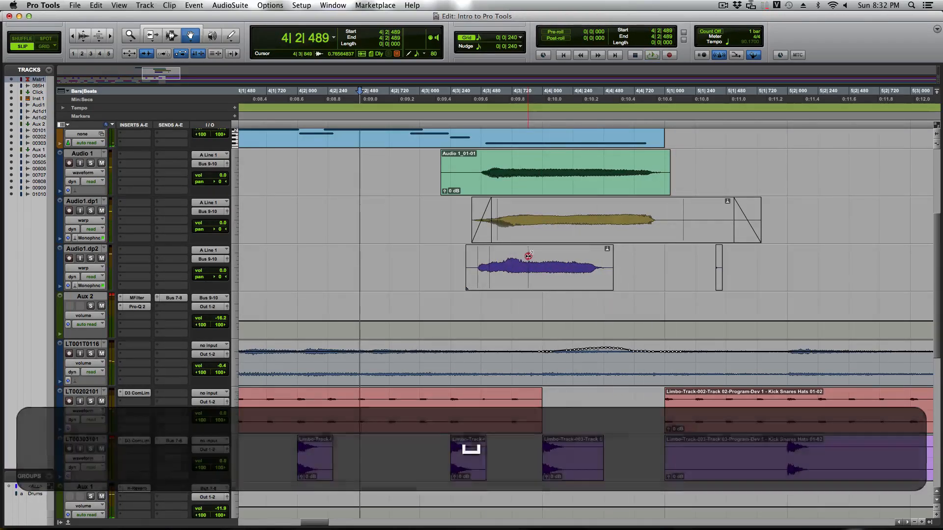
{"action": "key", "text": "space"}
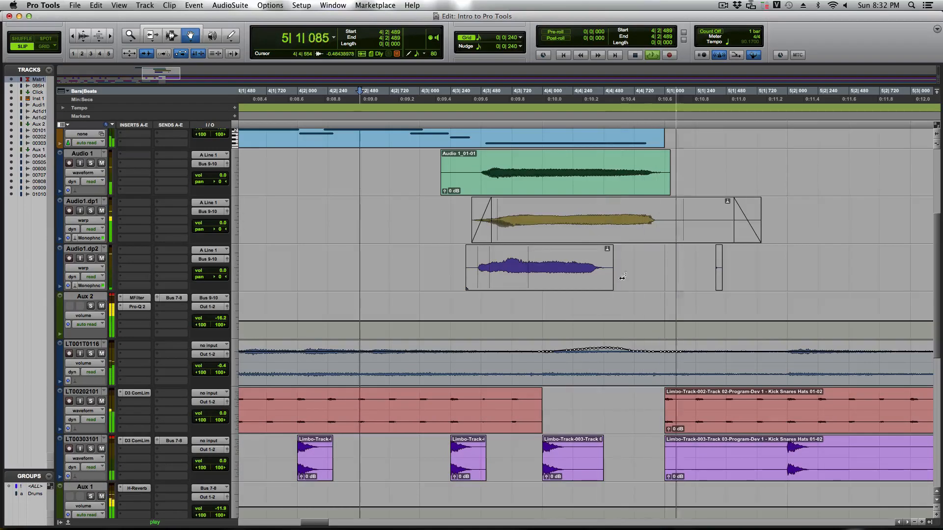
{"action": "key", "text": "space"}
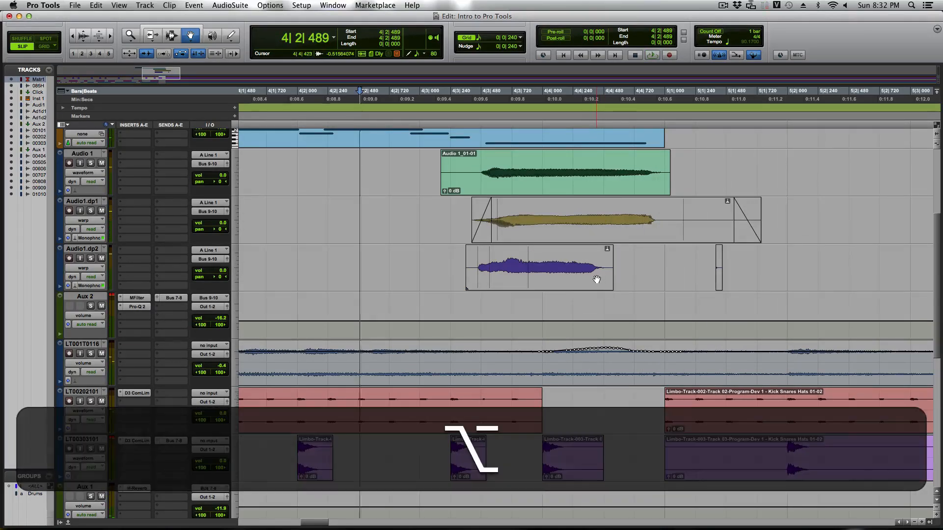
- Place warp markers at the end and middle of the Audio1.dp2 note, and stretch the tail after the end marker
{"action": "left_click", "coordinate": [603, 282], "text": "alt"}
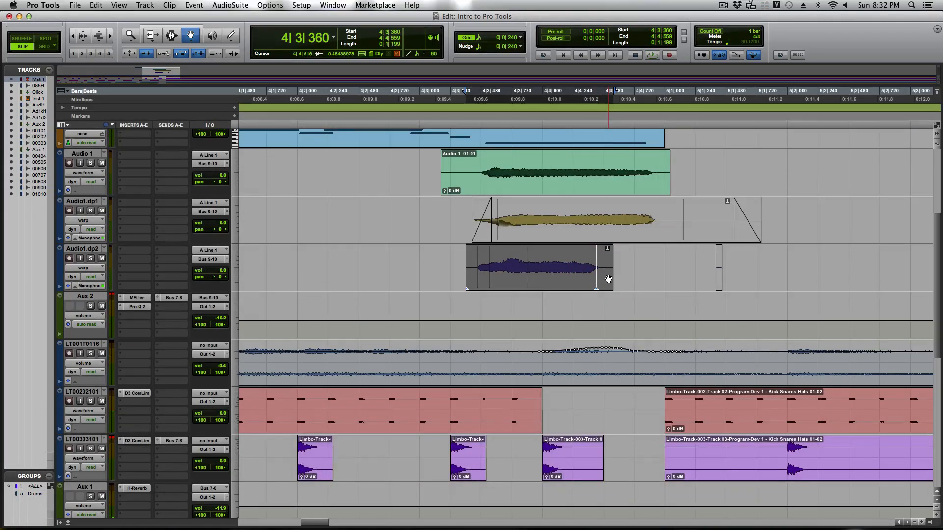
{"action": "left_click_drag", "start_coordinate": [621, 274], "coordinate": [690, 274]}
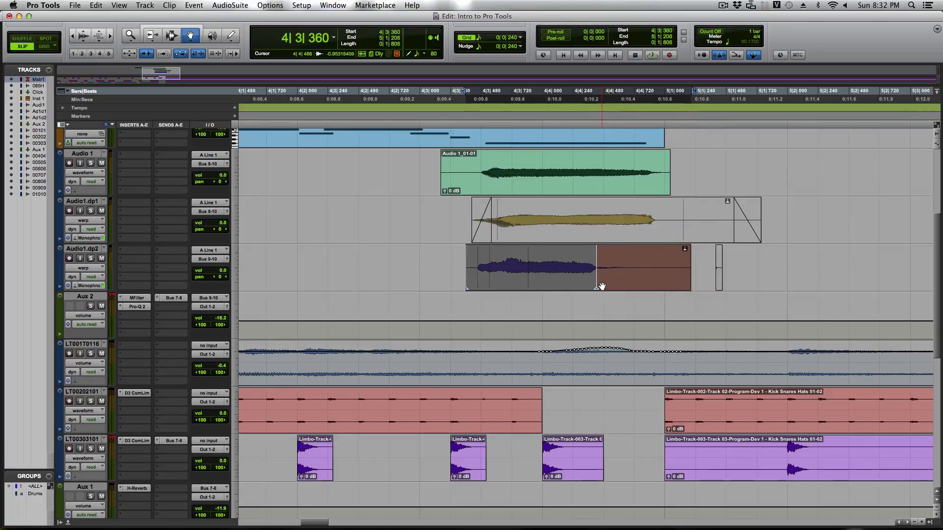
{"action": "left_click", "coordinate": [529, 267]}
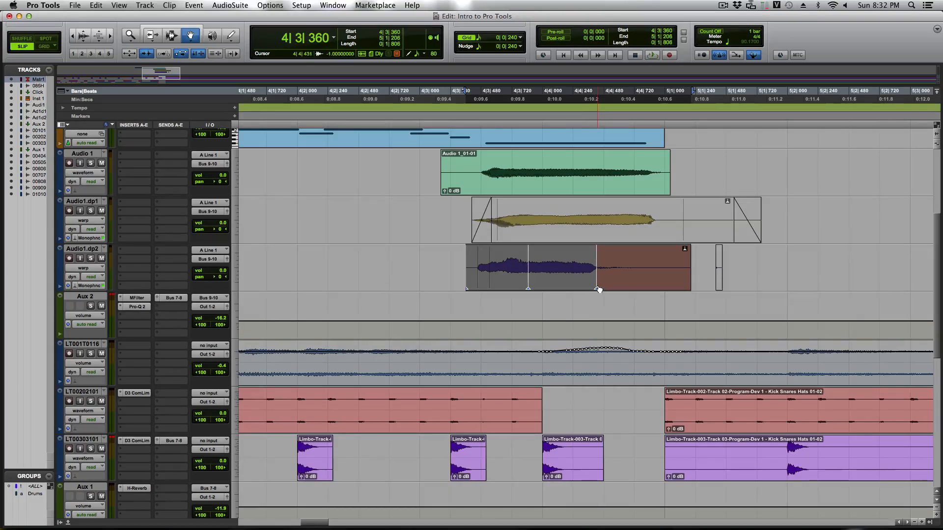
{"action": "left_click_drag", "start_coordinate": [600, 290], "coordinate": [627, 290]}
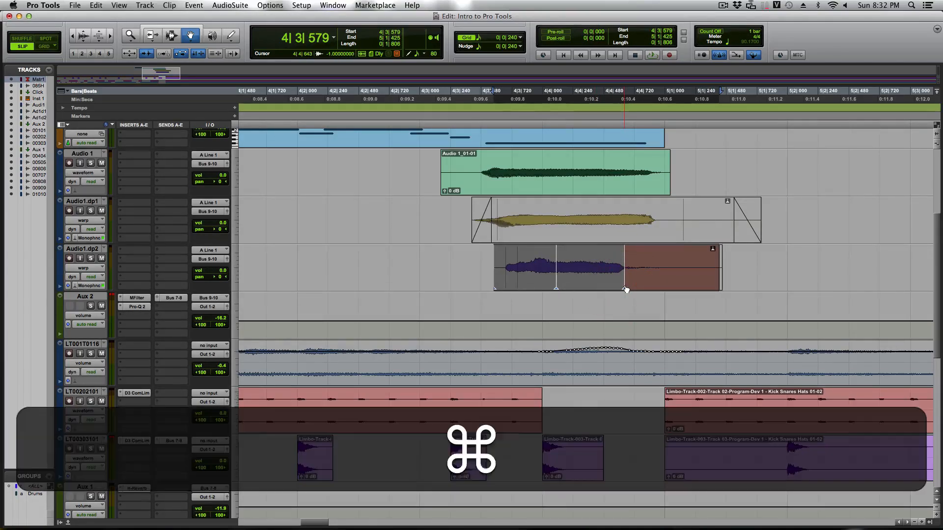
{"action": "key", "text": "super+z"}
{"action": "left_click", "coordinate": [565, 309]}
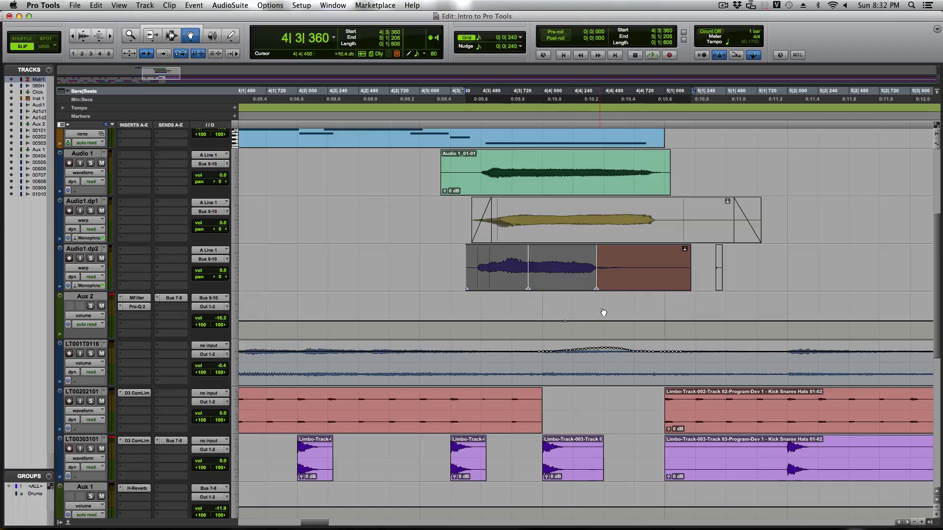
{"action": "left_click", "coordinate": [602, 310]}
{"action": "key", "text": "super+z"}
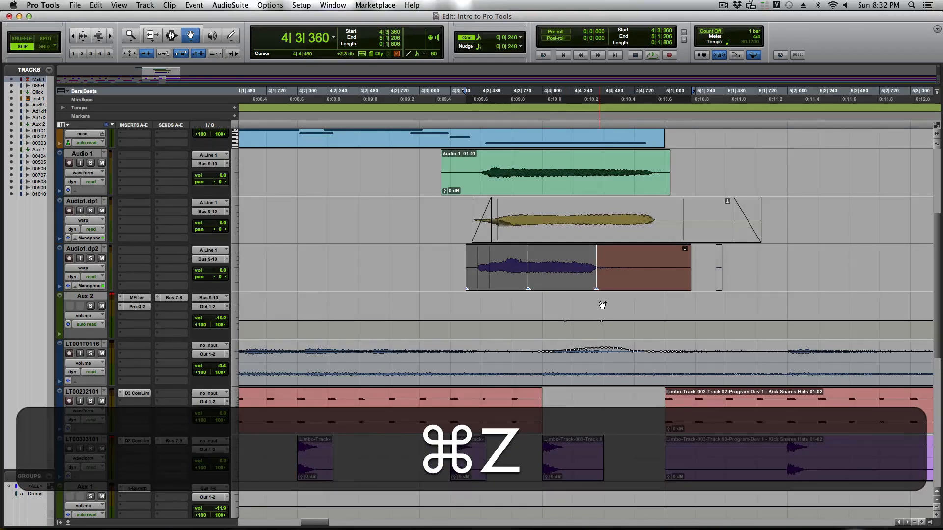
{"action": "left_click", "coordinate": [440, 270]}
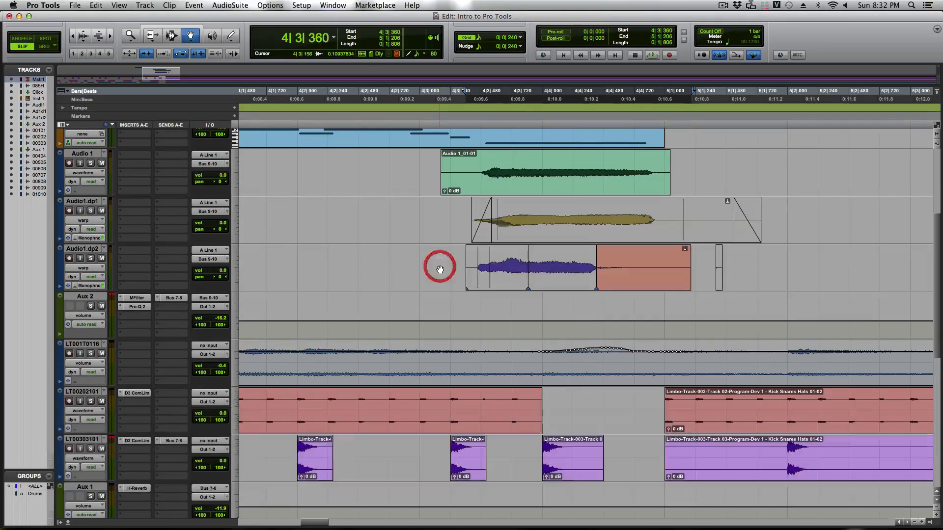
- Stretch Audio1.dp2 by moving its last warp marker to about 4|4|874, trim the clip's end to about 5|1|191, and play it
{"action": "left_click_drag", "start_coordinate": [596, 261], "coordinate": [654, 254]}
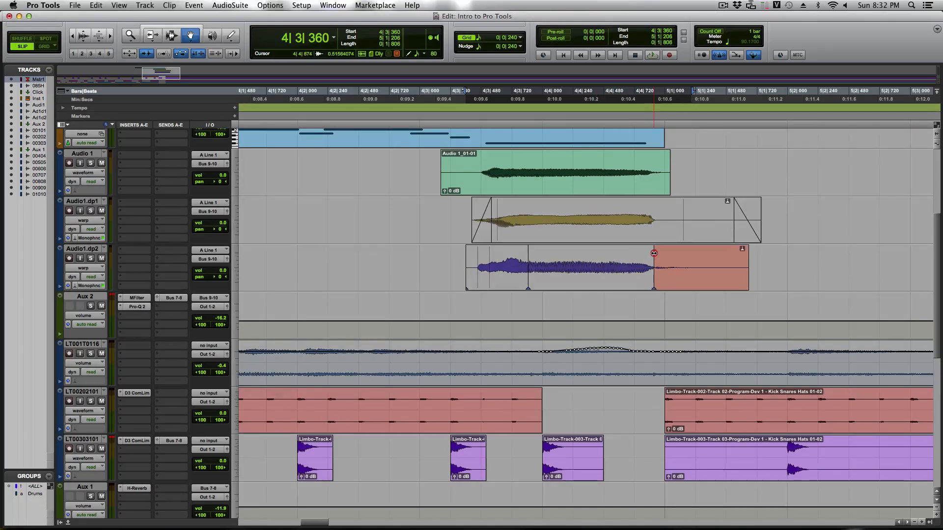
{"action": "left_click", "coordinate": [748, 274]}
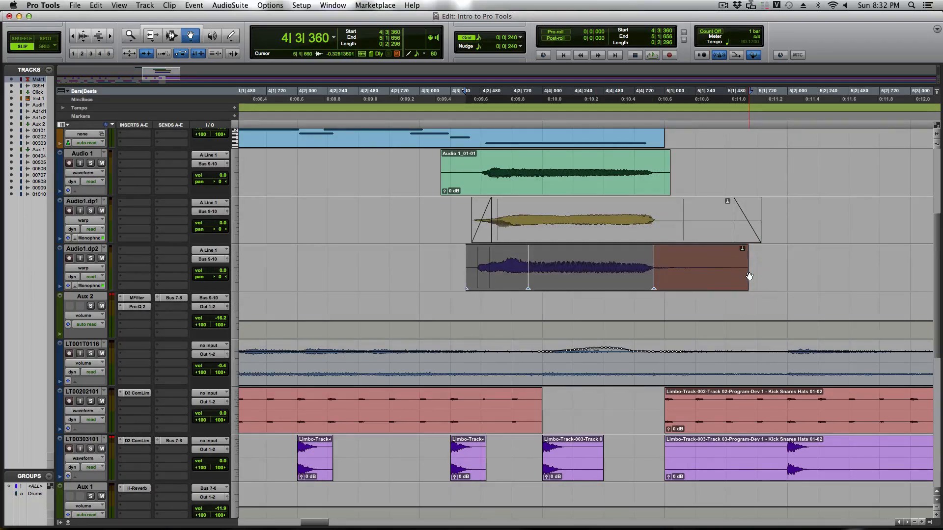
{"action": "left_click_drag", "start_coordinate": [749, 271], "coordinate": [690, 272]}
{"action": "key", "text": "space"}
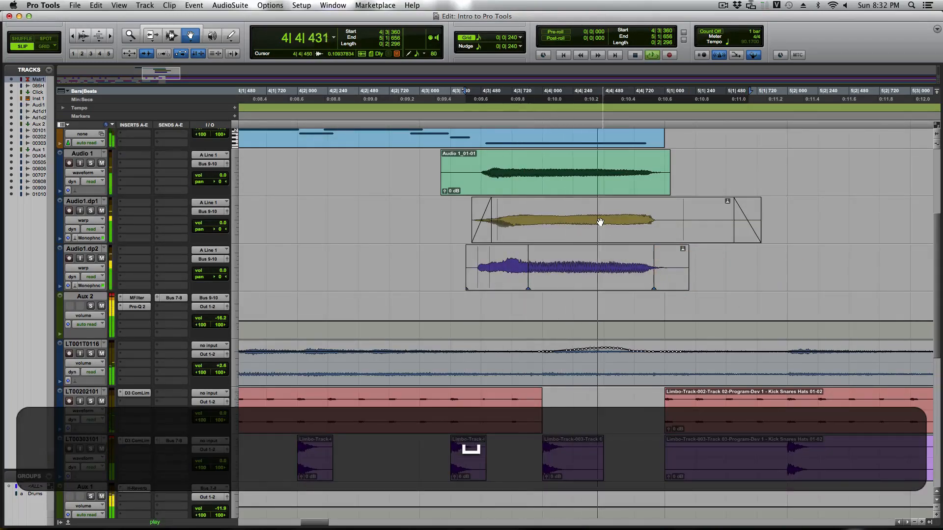
{"action": "key", "text": "space"}
- Pull the middle Audio1.dp2 warp marker earlier, with another marker before it at about 4|3|552, and replay the passage repeatedly
{"action": "left_click_drag", "start_coordinate": [528, 254], "coordinate": [490, 254]}
{"action": "key", "text": "space"}
{"action": "key", "text": "space"}
{"action": "key", "text": "space"}
{"action": "key", "text": "space"}
{"action": "key", "text": "space"}
{"action": "key", "text": "space"}
{"action": "key", "text": "space"}
{"action": "key", "text": "space"}
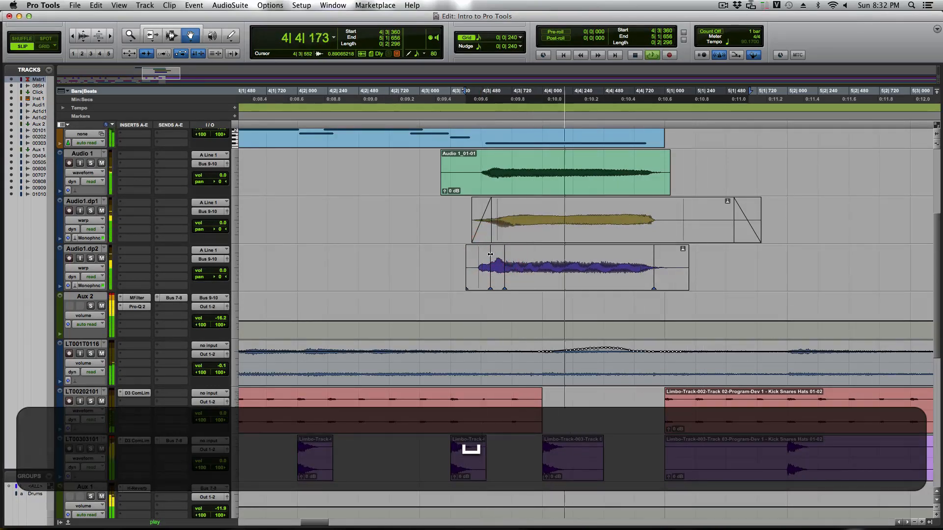
{"action": "key", "text": "space"}
- Add a warp marker at the start of the Audio1.dp2 note, spread the next two markers apart, and replay the section
{"action": "left_click", "coordinate": [474, 255]}
{"action": "key", "text": "space"}
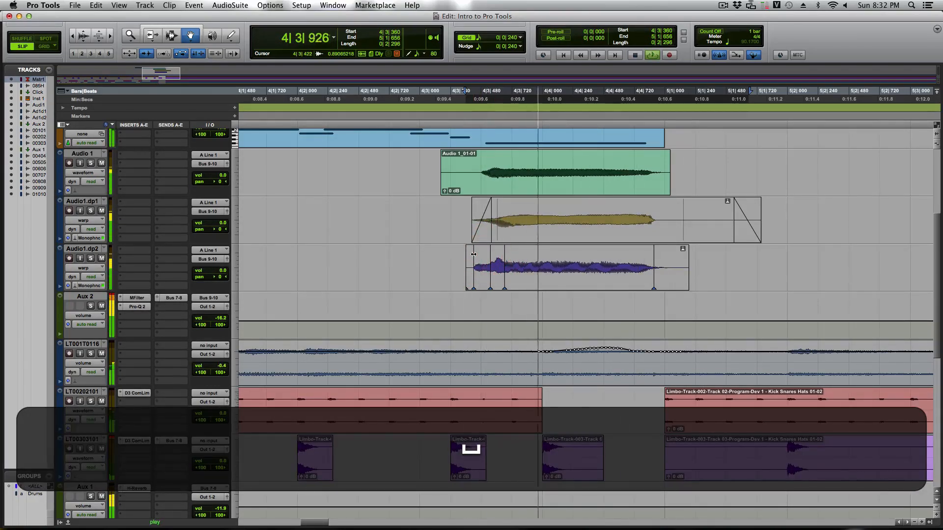
{"action": "key", "text": "space"}
{"action": "mouse_move", "coordinate": [504, 248]}
{"action": "left_mouse_down"}
{"action": "mouse_move", "coordinate": [521, 249]}
{"action": "mouse_move", "coordinate": [484, 250]}
{"action": "mouse_move", "coordinate": [516, 251]}
{"action": "left_mouse_up"}
{"action": "key", "text": "space"}
{"action": "key", "text": "space"}
{"action": "key", "text": "space"}
{"action": "key", "text": "space"}
{"action": "key", "text": "space"}
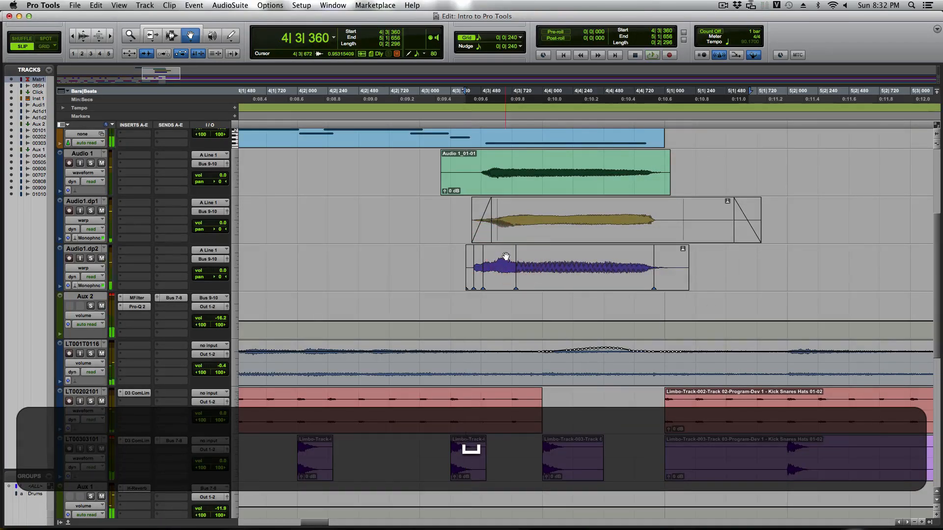
{"action": "key", "text": "space"}
- Select the warped Audio1.dp2 clip and view the track's Monophonic Elastic Audio plug-in options
{"action": "left_click", "coordinate": [547, 251]}
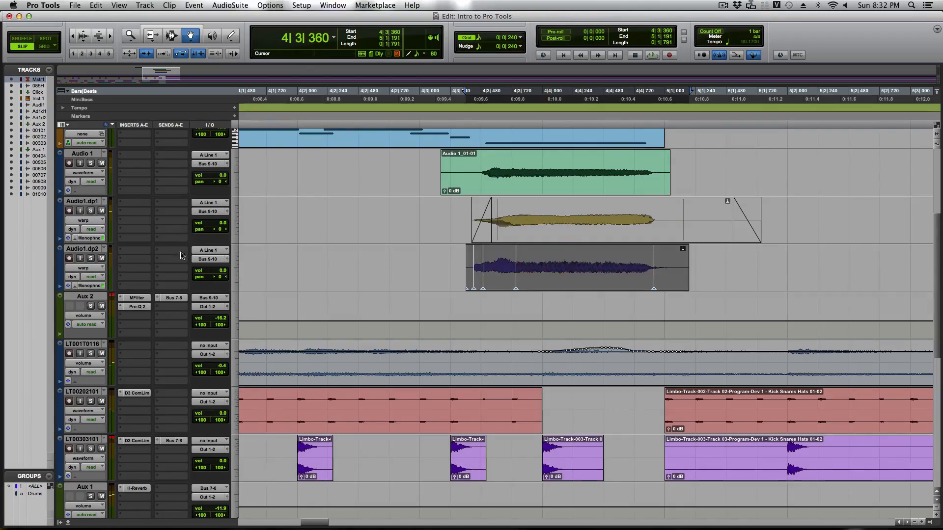
{"action": "left_click", "coordinate": [98, 286]}
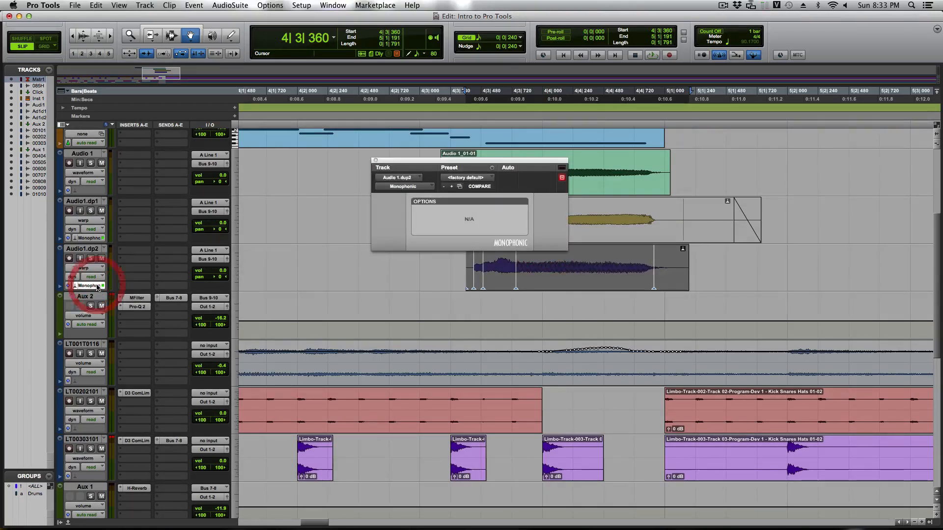
{"action": "left_click", "coordinate": [376, 161]}
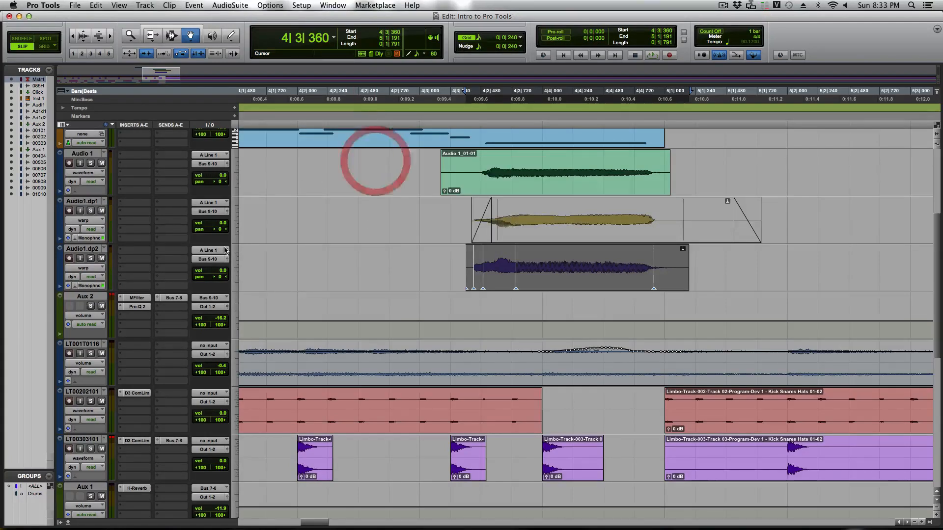
- Disable Elastic Audio on Audio1.dp2, committing the warped clip to disk, and re-enable it with the Monophonic algorithm
{"action": "left_click", "coordinate": [39, 278]}
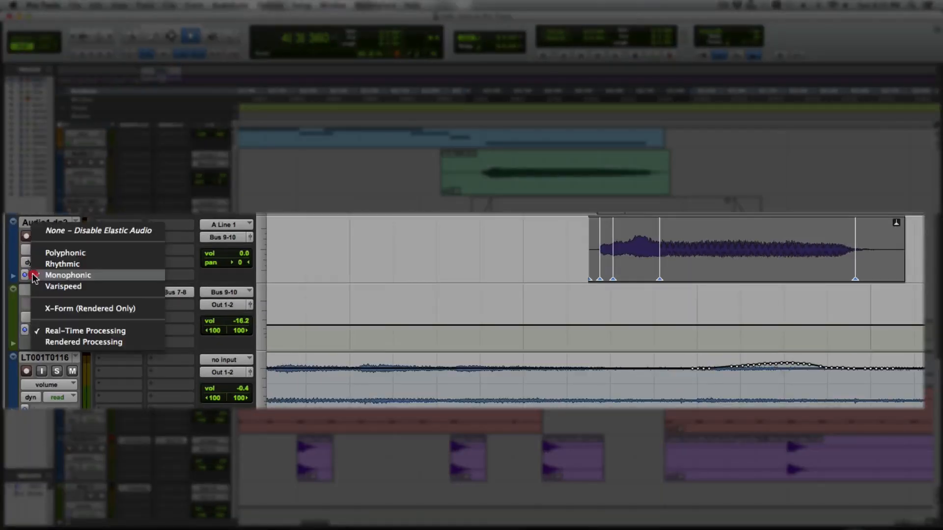
{"action": "left_click", "coordinate": [63, 233]}
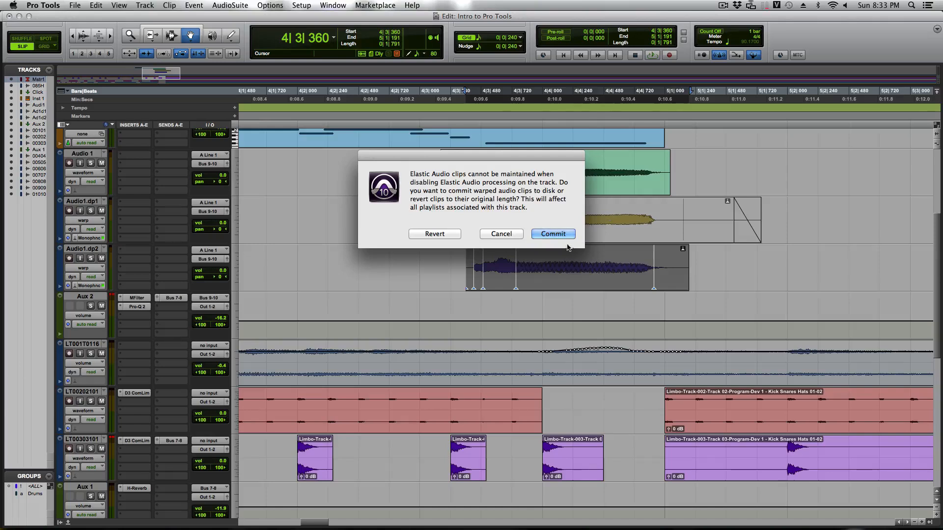
{"action": "left_click", "coordinate": [555, 234]}
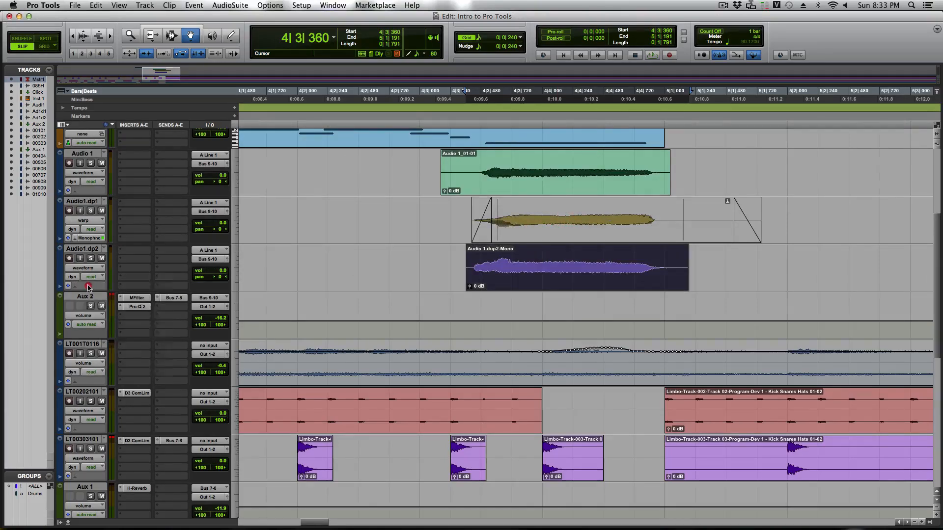
{"action": "left_click", "coordinate": [88, 287]}
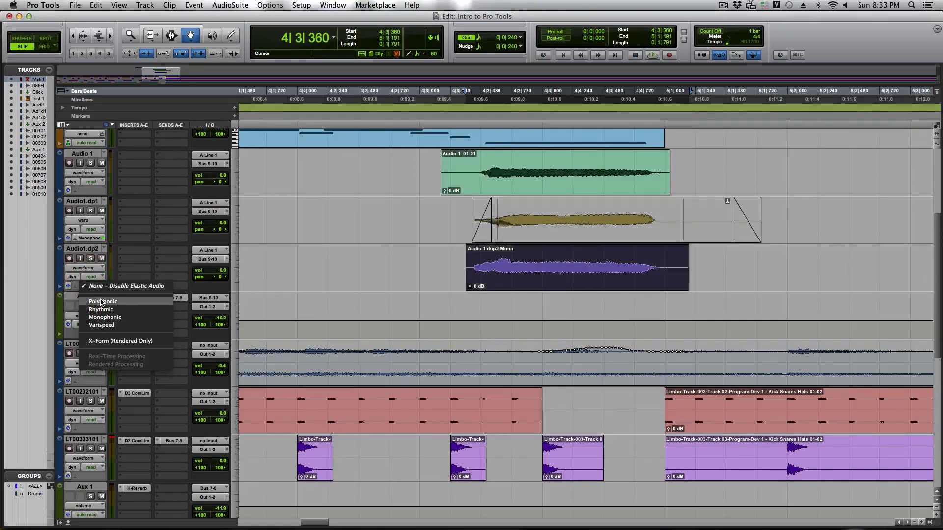
{"action": "left_click", "coordinate": [105, 317]}
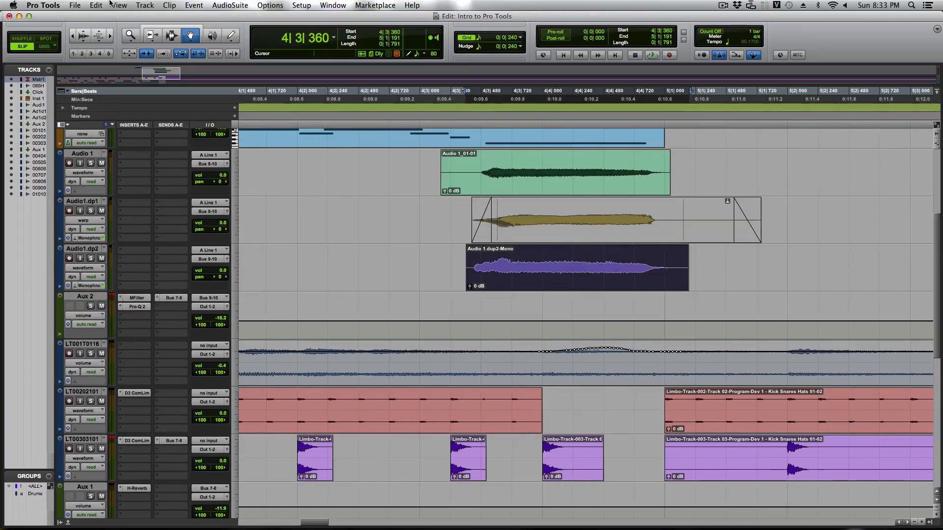
- Open the Elastic Properties of the committed Audio1.dp2 clip and place the window clear of the track controls
{"action": "left_click", "coordinate": [270, 5]}
{"action": "left_click", "coordinate": [431, 297]}
{"action": "left_click", "coordinate": [164, 4]}
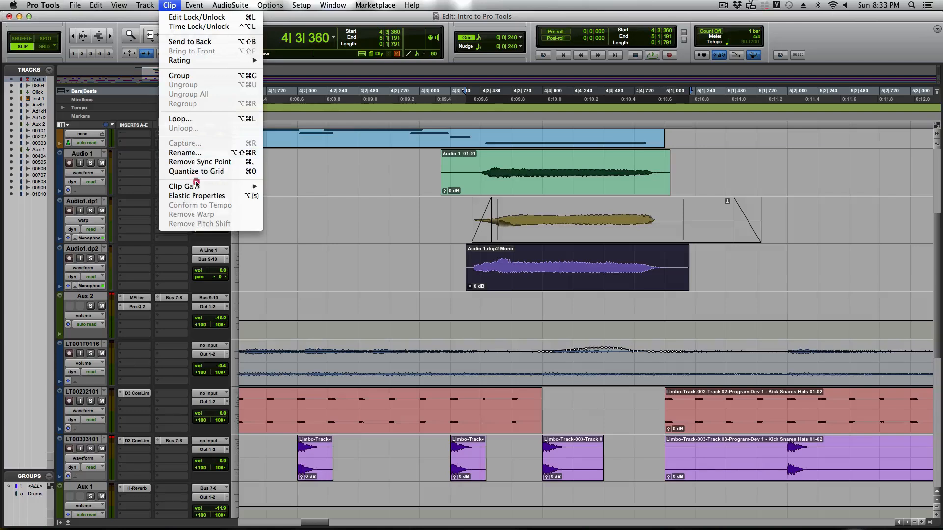
{"action": "left_click", "coordinate": [196, 196]}
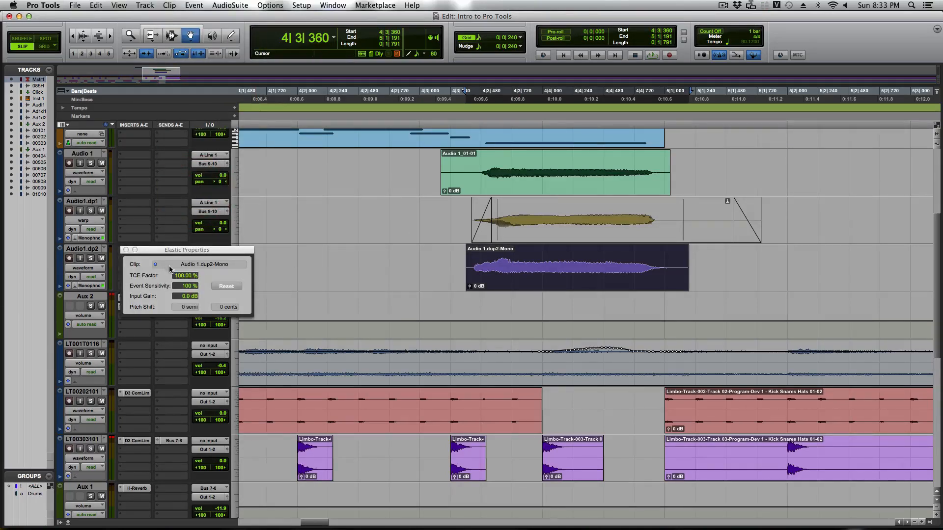
{"action": "left_click_drag", "start_coordinate": [170, 252], "coordinate": [317, 150]}
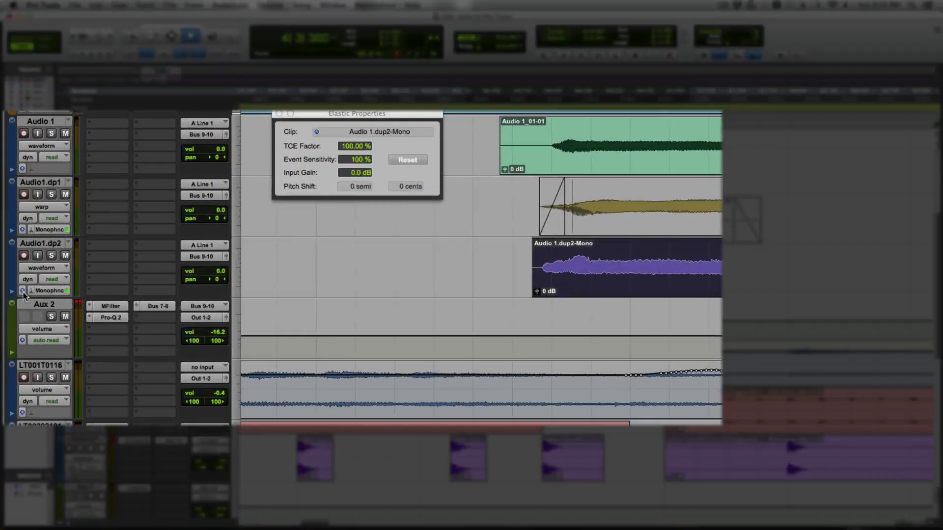
- Set the Audio1.dp2 track's timebase to Ticks and examine the clip's source tempo and pitch shift properties
{"action": "left_click", "coordinate": [69, 286]}
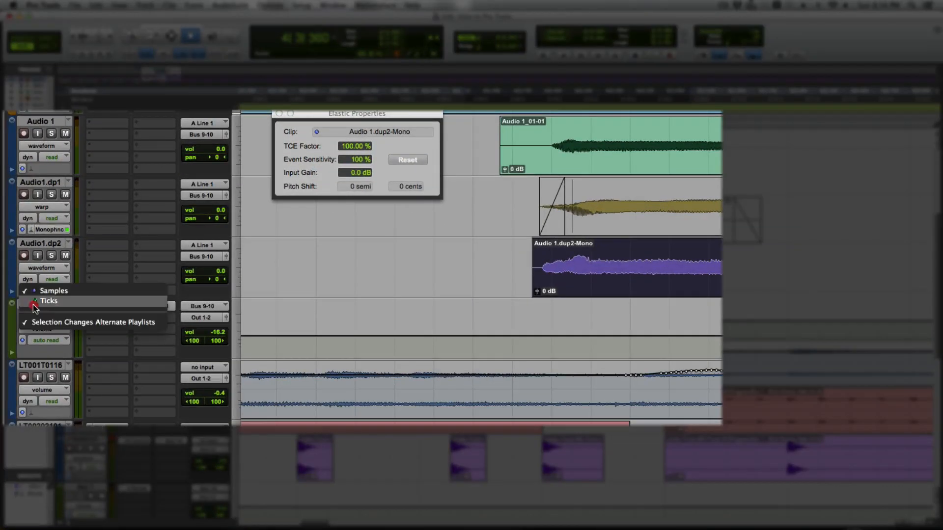
{"action": "left_click", "coordinate": [35, 301]}
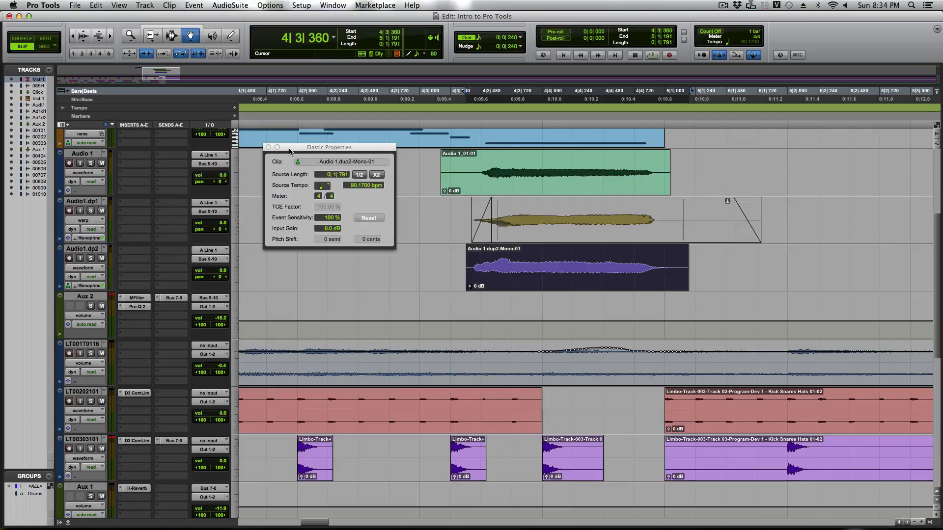
{"action": "left_click_drag", "start_coordinate": [290, 147], "coordinate": [319, 187]}
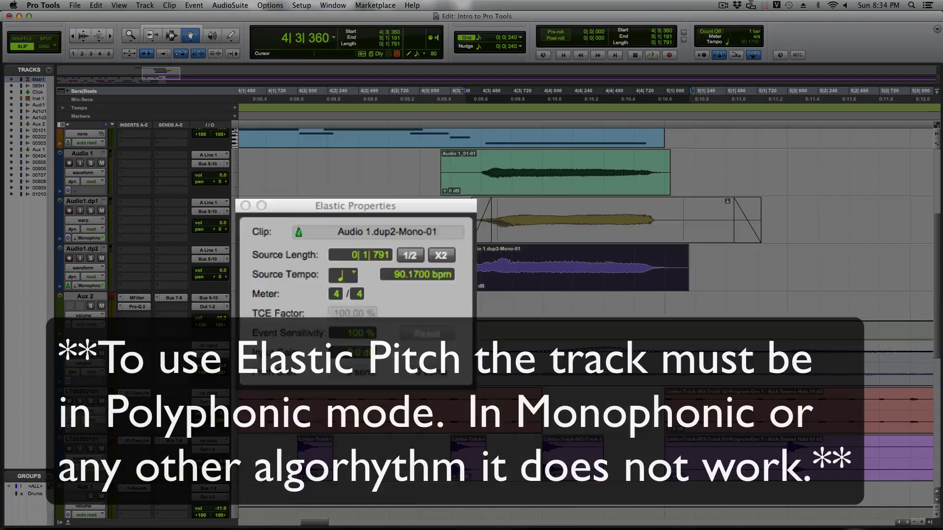
{"action": "left_click_drag", "start_coordinate": [426, 205], "coordinate": [418, 133]}
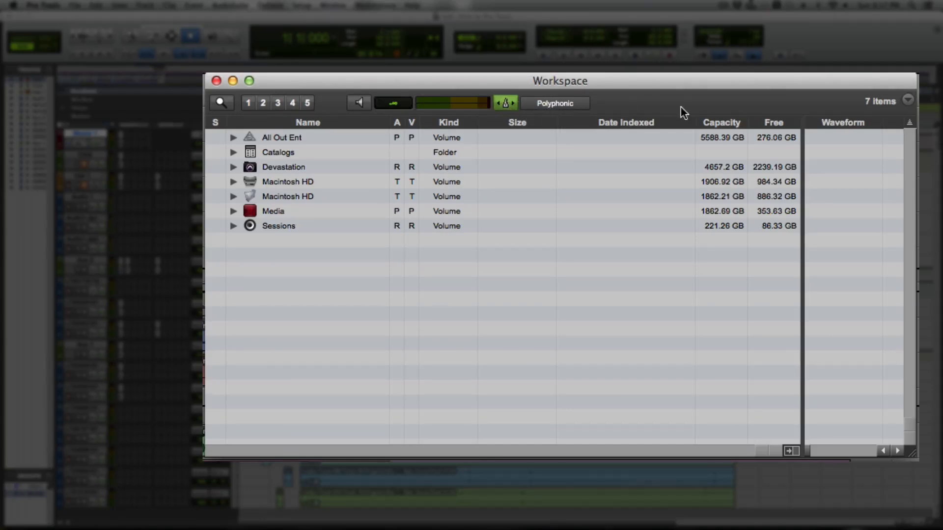
- Browse the Devastation volume in the Workspace to the MPC folder and expand Apple and its 01 Hip Hop folder
{"action": "double_click", "coordinate": [278, 167]}
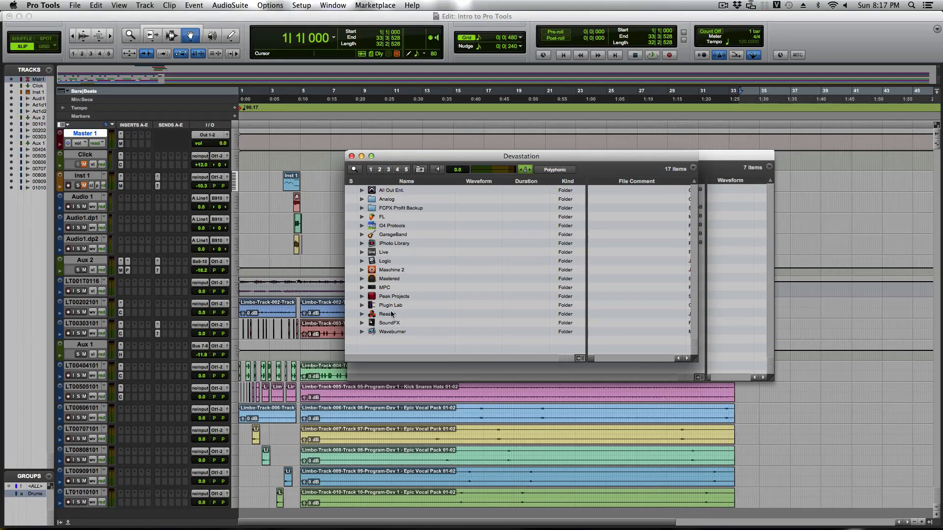
{"action": "double_click", "coordinate": [389, 289]}
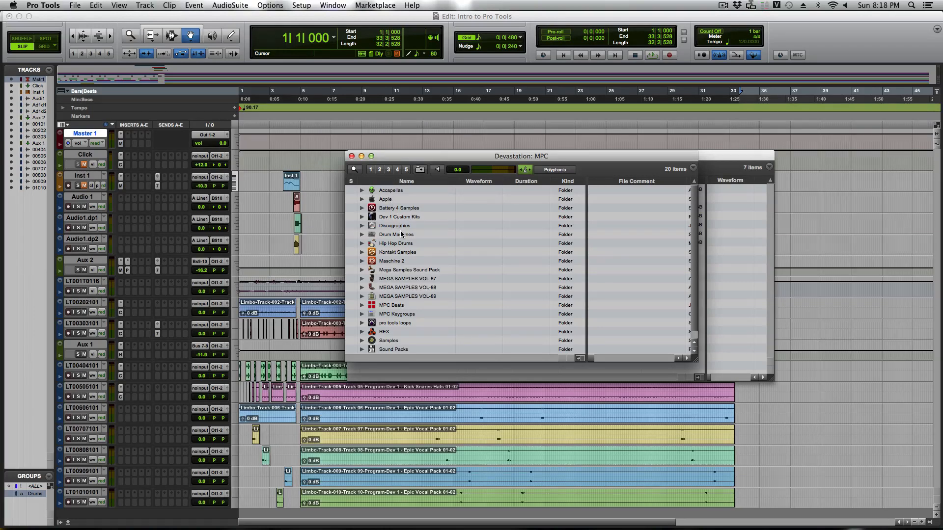
{"action": "left_click", "coordinate": [363, 199]}
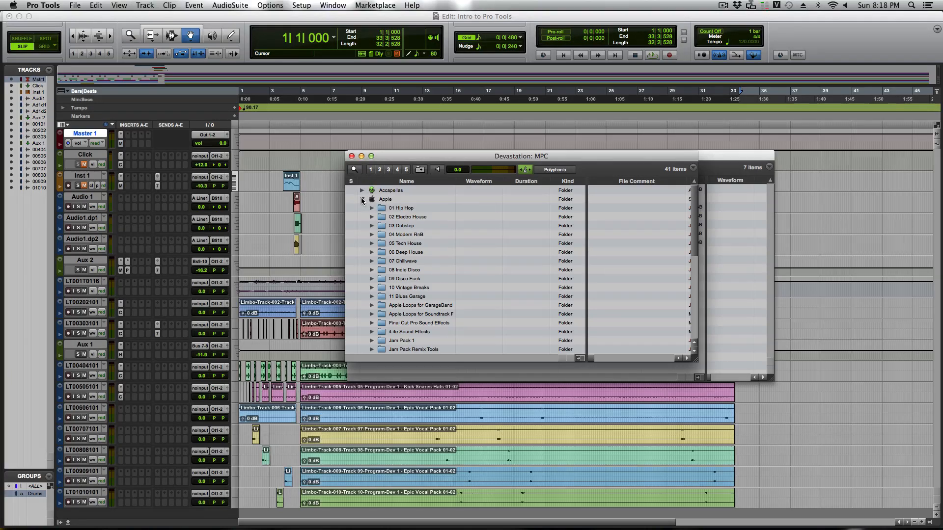
{"action": "left_click", "coordinate": [372, 209]}
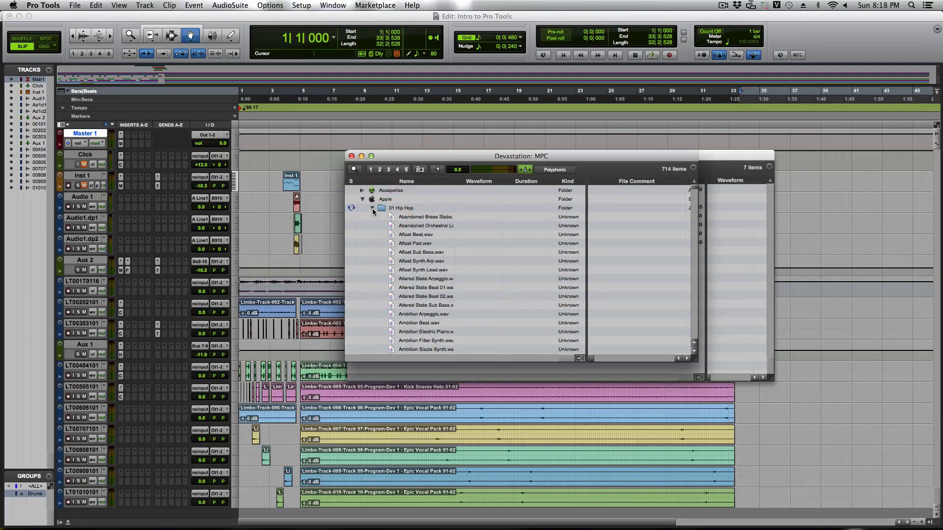
- Find Candlelight Piano.wav among the hip hop loops, preview it at the session tempo, and stop the preview
{"action": "scroll", "coordinate": [495, 311], "scroll_direction": "down", "scroll_amount": 15}
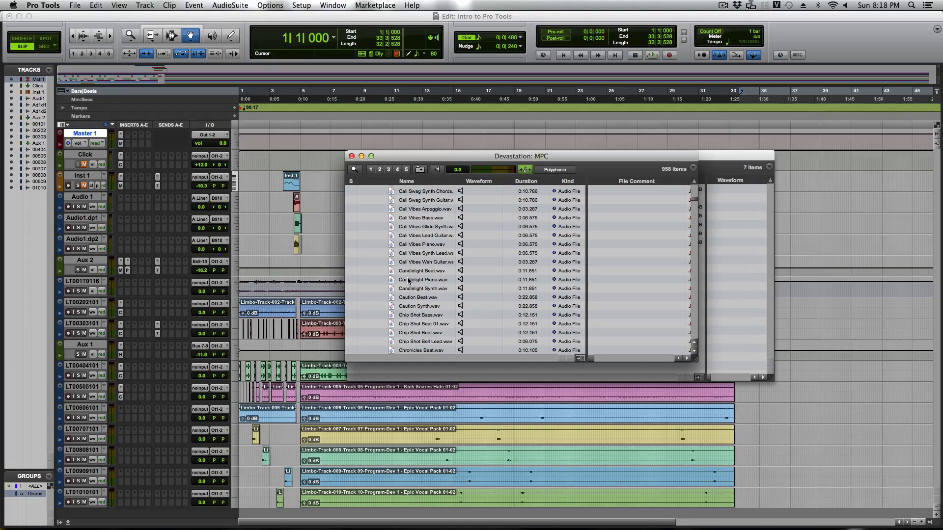
{"action": "left_click", "coordinate": [409, 280]}
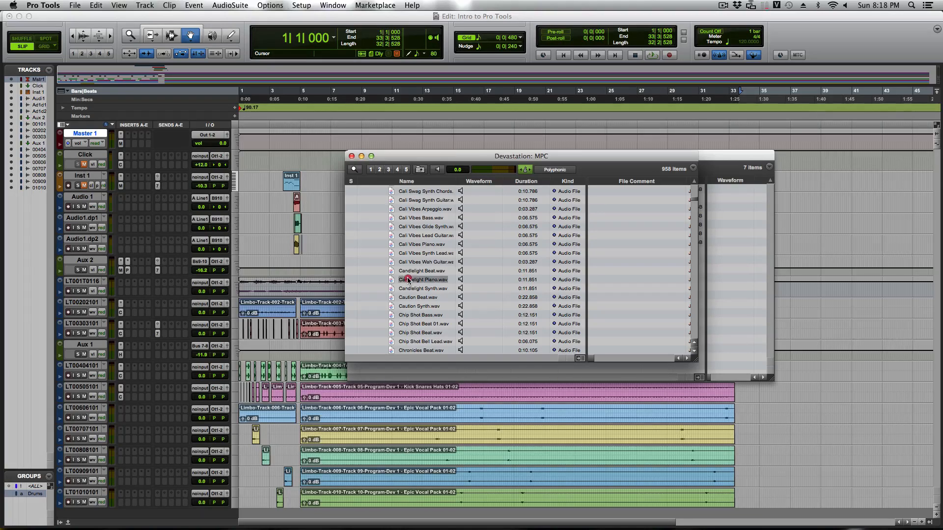
{"action": "left_click", "coordinate": [461, 283]}
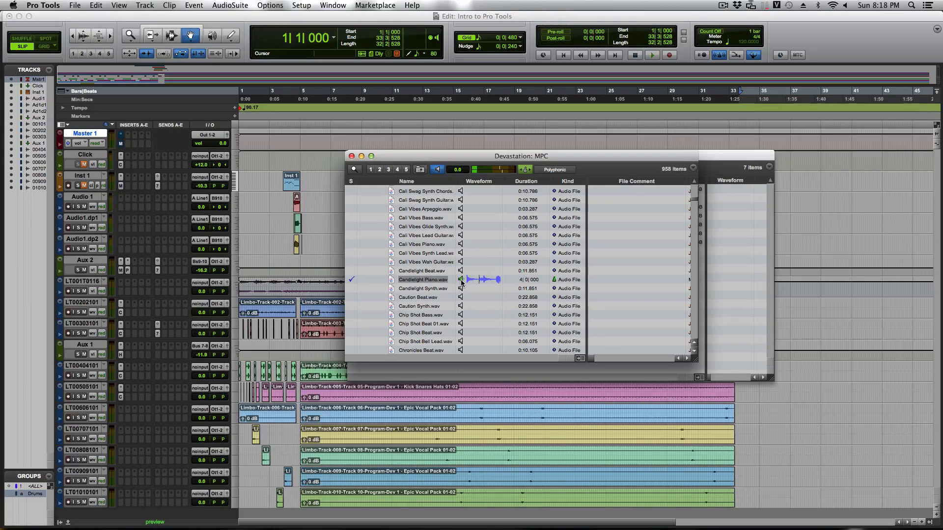
{"action": "left_click", "coordinate": [461, 281]}
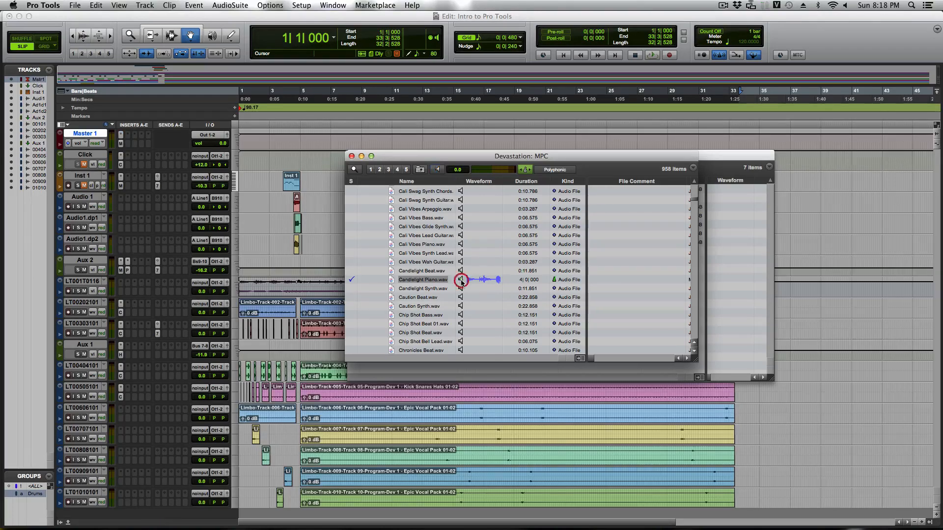
- Return to the Devastation volume and expand MPC, pro tools loops, Hip Hop, Percussion and Shaker to list the shaker loops
{"action": "scroll", "coordinate": [413, 309], "scroll_direction": "down", "scroll_amount": 20}
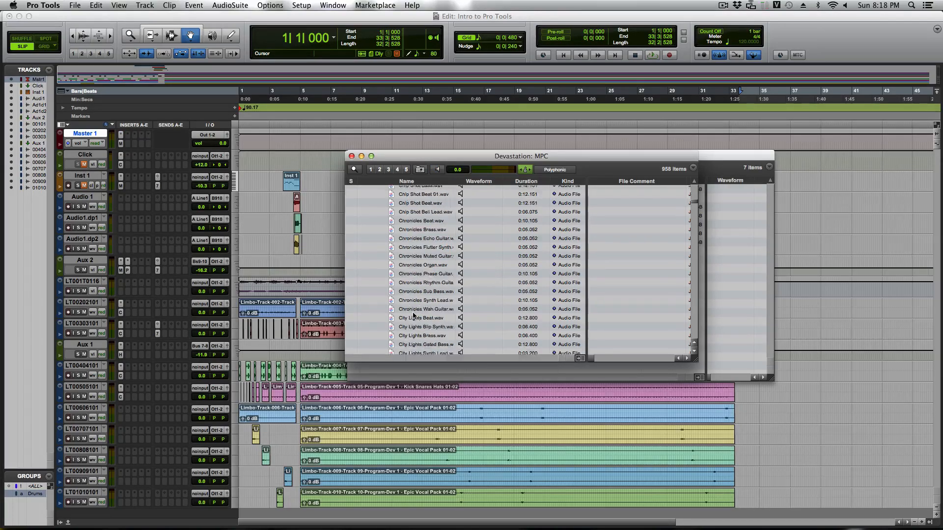
{"action": "scroll", "coordinate": [413, 315], "scroll_direction": "down", "scroll_amount": 20}
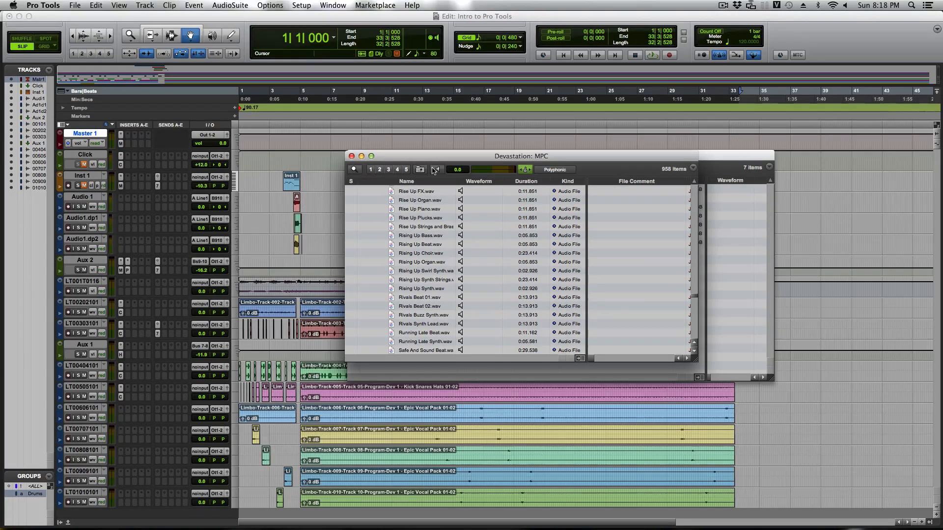
{"action": "left_click", "coordinate": [420, 170]}
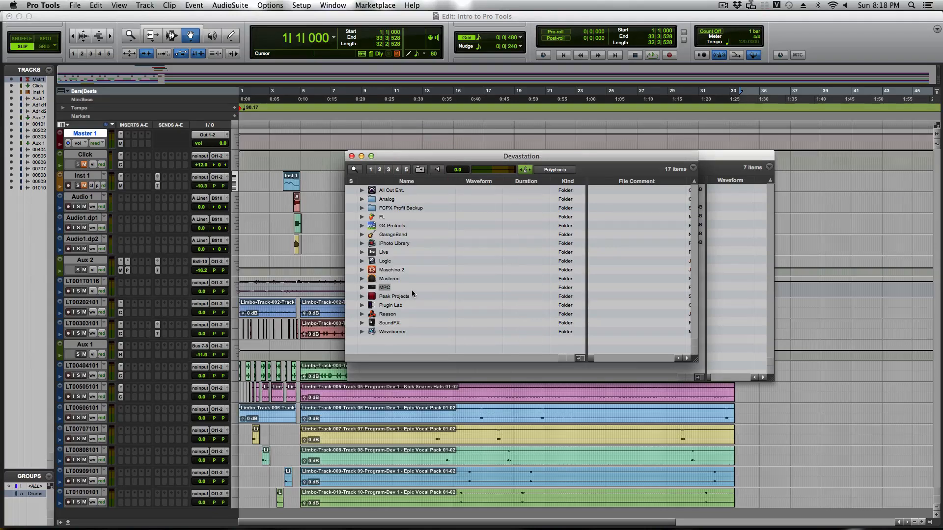
{"action": "left_click", "coordinate": [362, 288]}
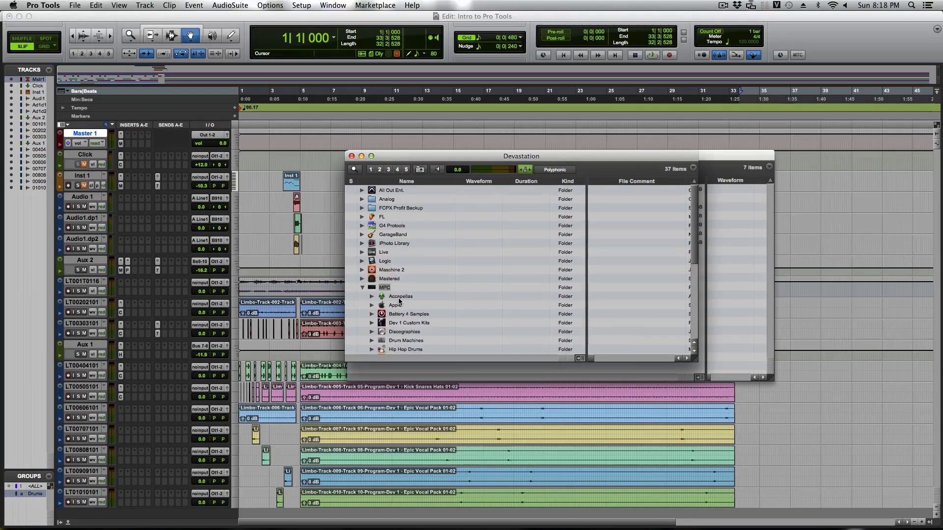
{"action": "scroll", "coordinate": [398, 295], "scroll_direction": "down", "scroll_amount": 6}
{"action": "left_click", "coordinate": [372, 271]}
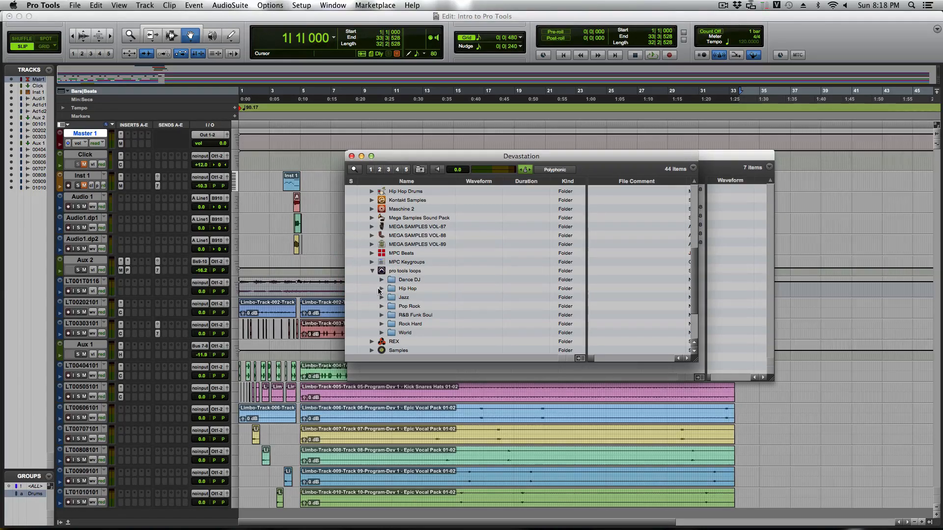
{"action": "left_click", "coordinate": [382, 289]}
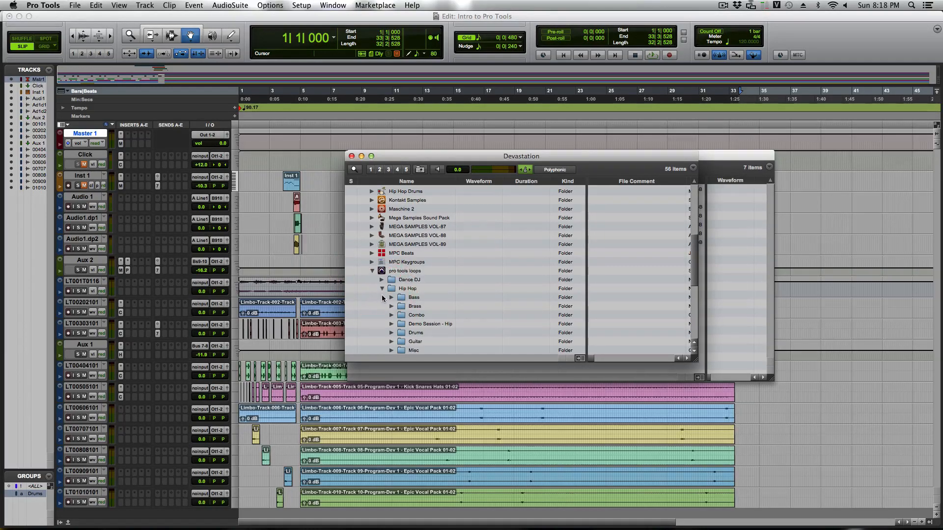
{"action": "scroll", "coordinate": [382, 295], "scroll_direction": "down", "scroll_amount": 5}
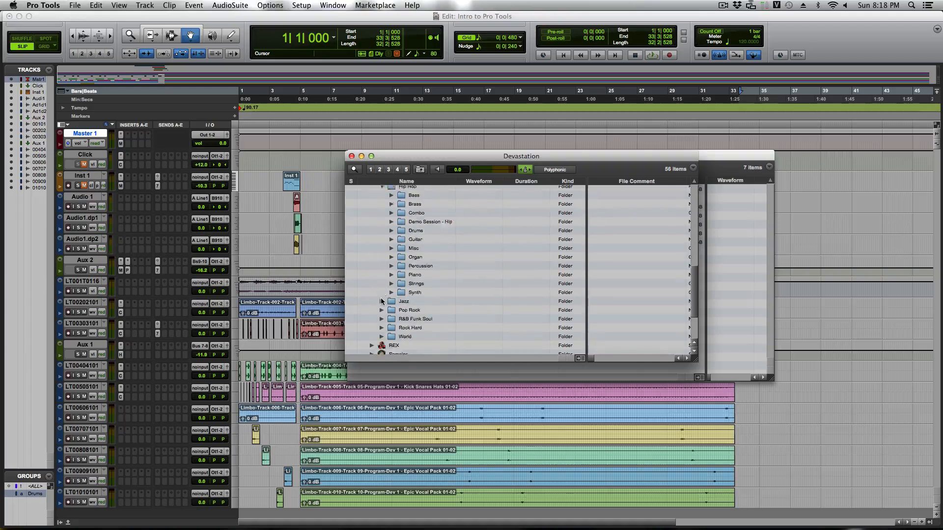
{"action": "left_click", "coordinate": [392, 266]}
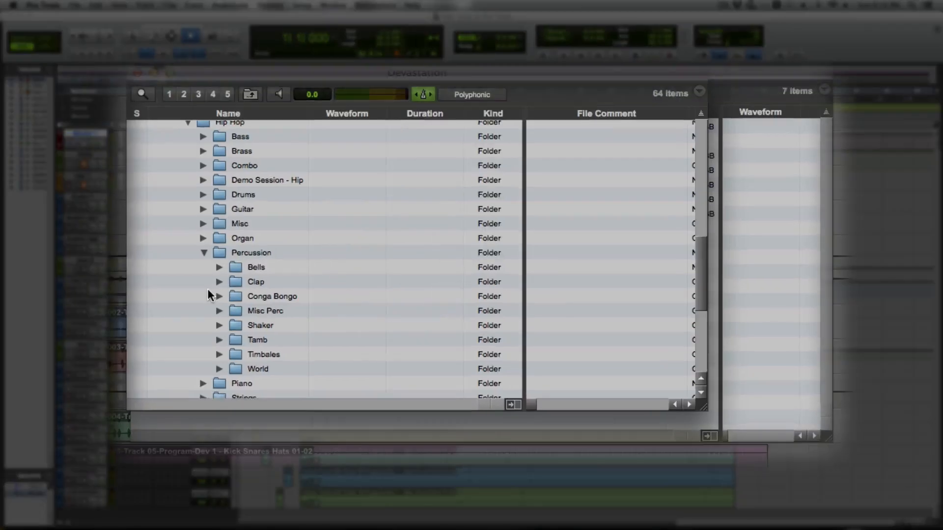
{"action": "left_click", "coordinate": [219, 325]}
{"action": "scroll", "coordinate": [268, 290], "scroll_direction": "down", "scroll_amount": 4}
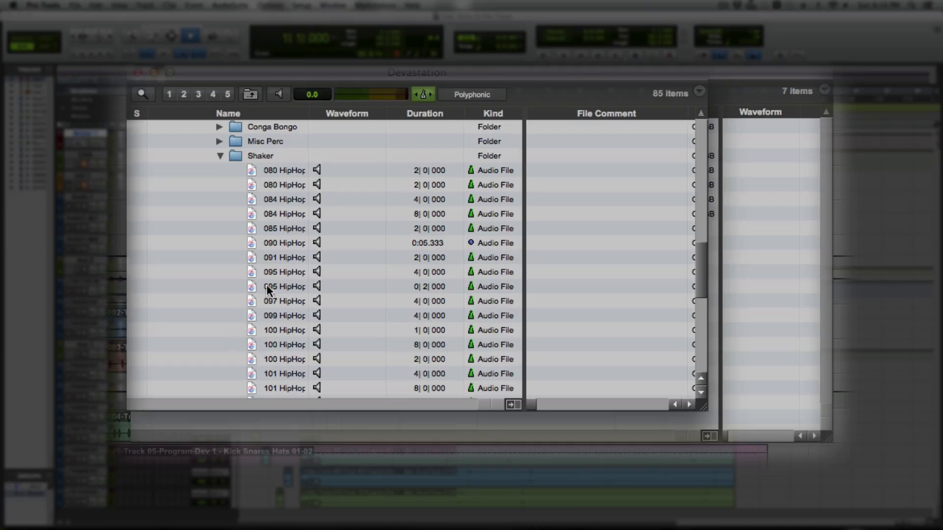
- Preview the first 080 HipHop shaker loop, set the browser's Elastic Audio algorithm to Rhythmic, and preview it again
{"action": "left_click", "coordinate": [316, 170]}
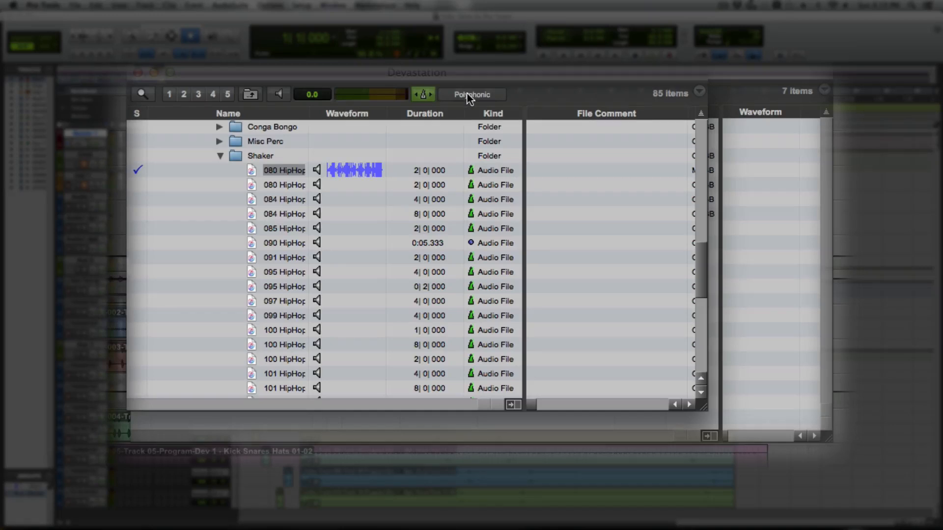
{"action": "mouse_move", "coordinate": [466, 94]}
{"action": "left_mouse_down"}
{"action": "mouse_move", "coordinate": [459, 93]}
{"action": "mouse_move", "coordinate": [499, 110]}
{"action": "left_mouse_up"}
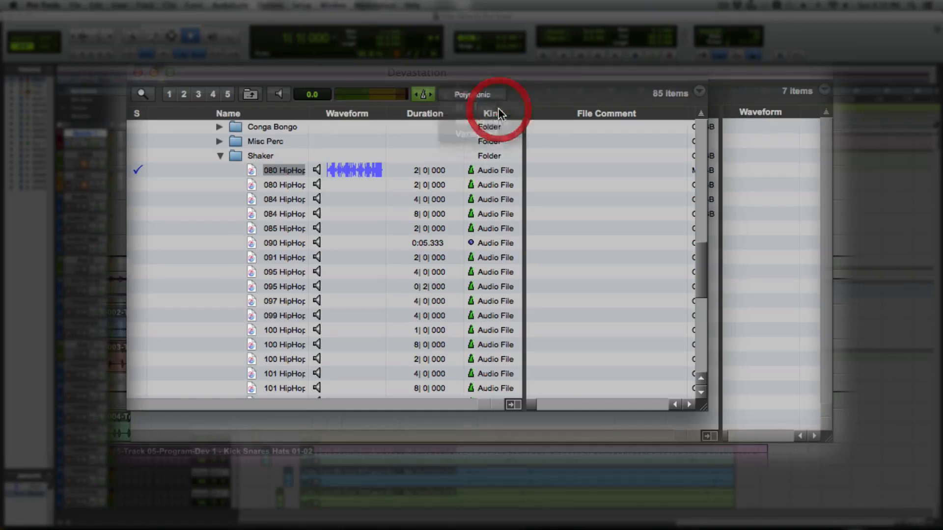
{"action": "left_click", "coordinate": [318, 170]}
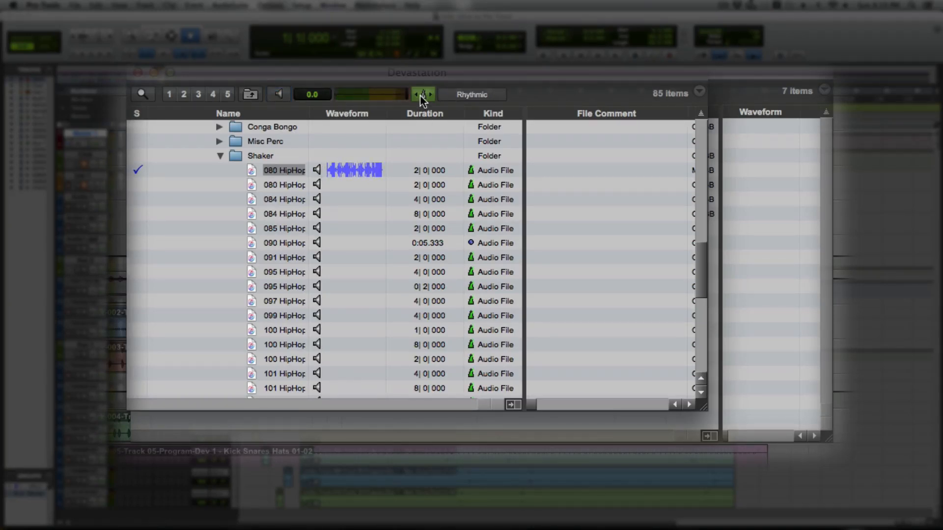
- Set the browser's Elastic Audio algorithm to Polyphonic and preview the first 080 HipHop shaker loop
{"action": "left_click", "coordinate": [469, 95]}
{"action": "left_click", "coordinate": [473, 78]}
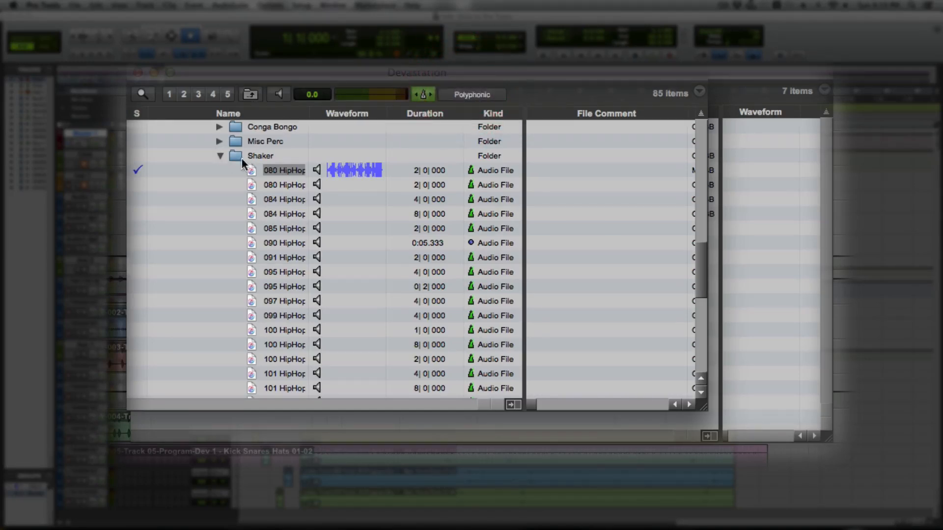
{"action": "left_click", "coordinate": [317, 170]}
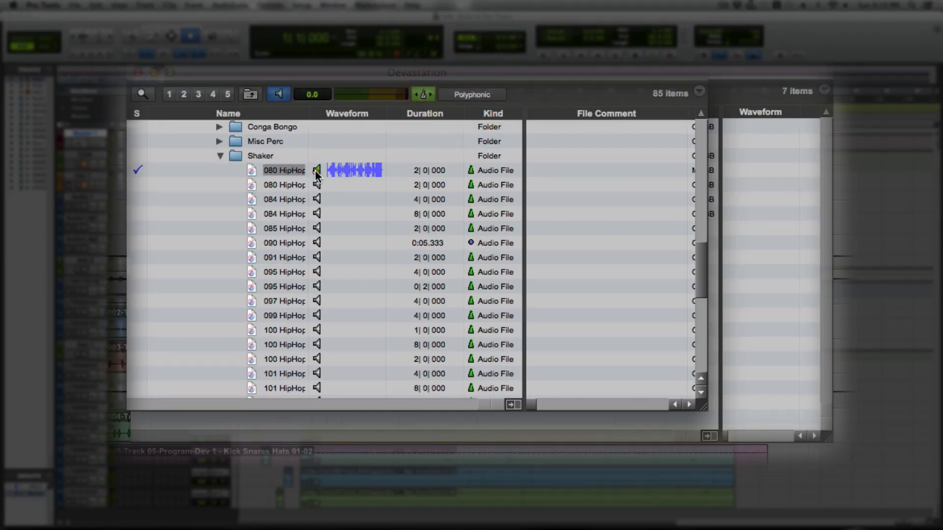
- Switch the browser's algorithm to Rhythmic, restart the preview of the first 080 HipHop loop to compare the sound, and stop it
{"action": "left_click", "coordinate": [463, 95]}
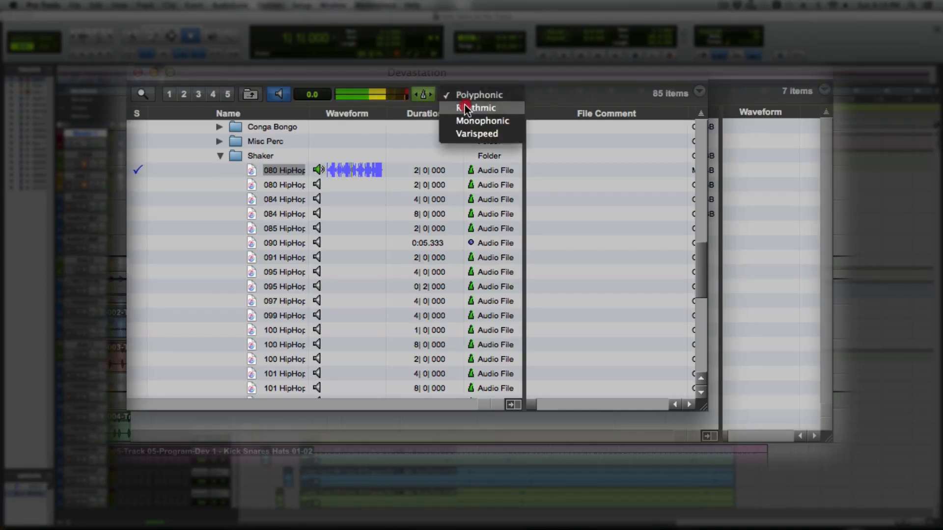
{"action": "left_click", "coordinate": [466, 108]}
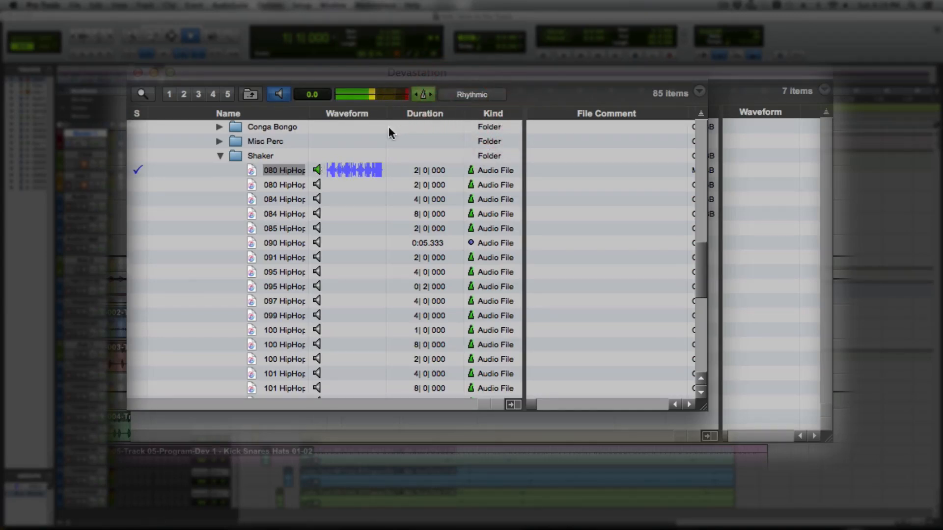
{"action": "left_click", "coordinate": [317, 170]}
{"action": "left_click", "coordinate": [317, 170]}
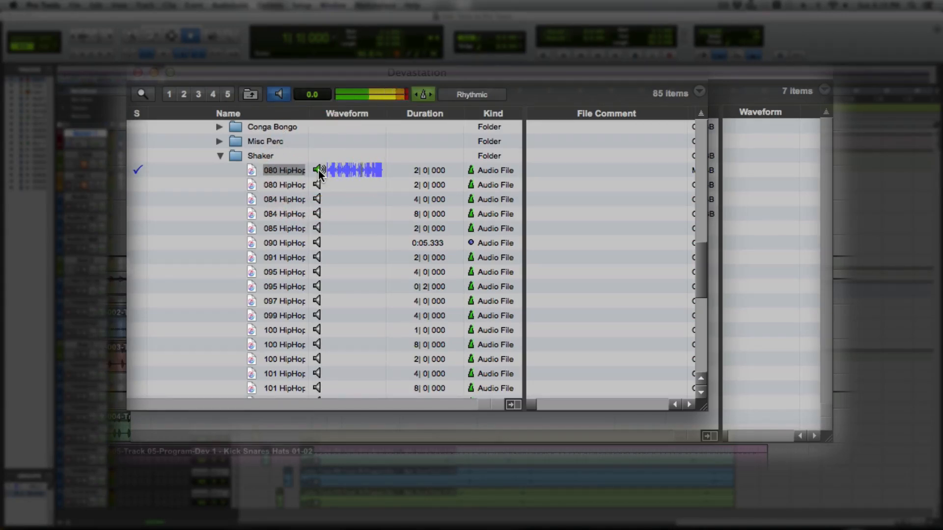
{"action": "left_click", "coordinate": [318, 170]}
- Return the browser's Elastic Audio algorithm to Polyphonic and preview the first 080 HipHop loop at the session tempo
{"action": "left_click", "coordinate": [465, 94]}
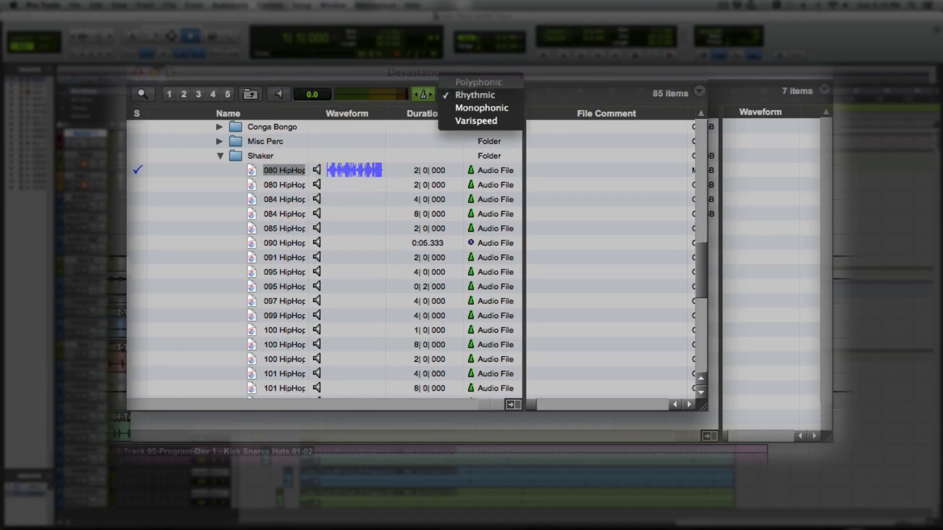
{"action": "left_click", "coordinate": [457, 95]}
{"action": "left_click", "coordinate": [319, 170]}
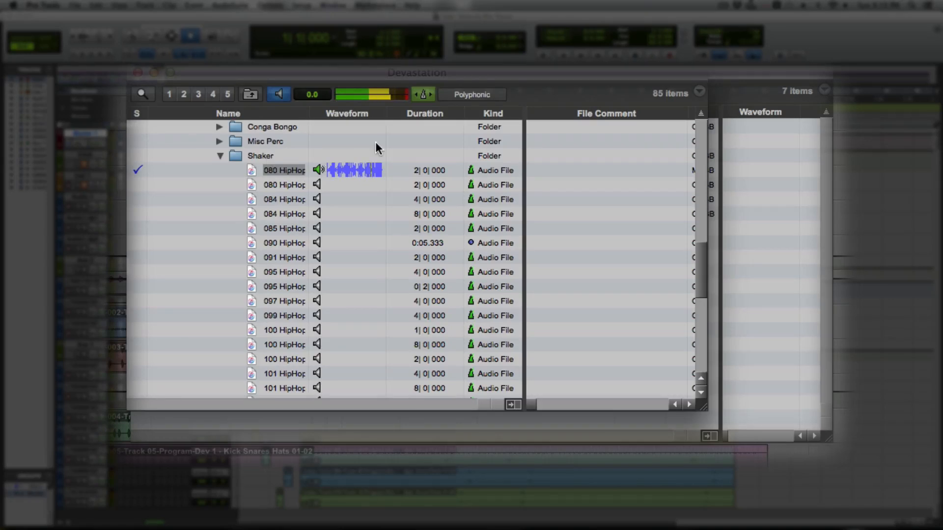
{"action": "left_click", "coordinate": [421, 94]}
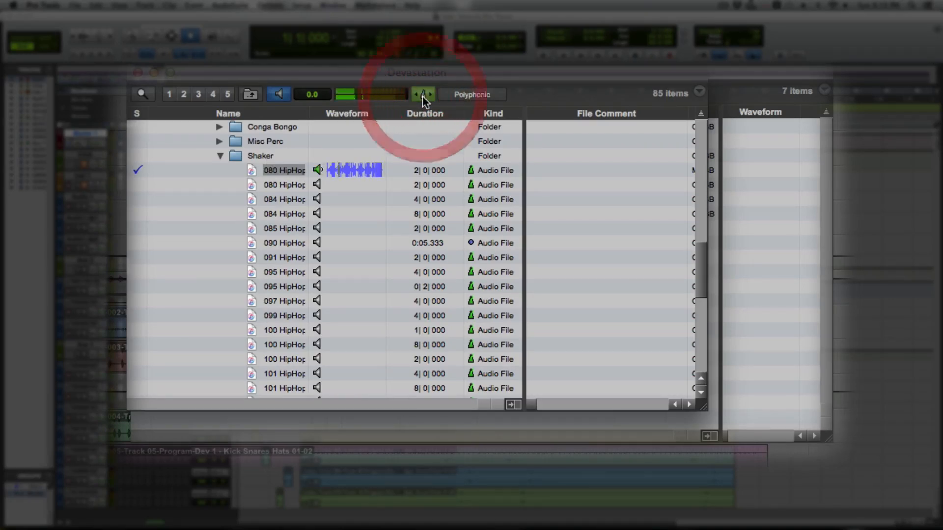
- Preview the second 080, both 084, the 085 and the 090 HipHop shaker loops one after another
{"action": "left_click", "coordinate": [317, 185]}
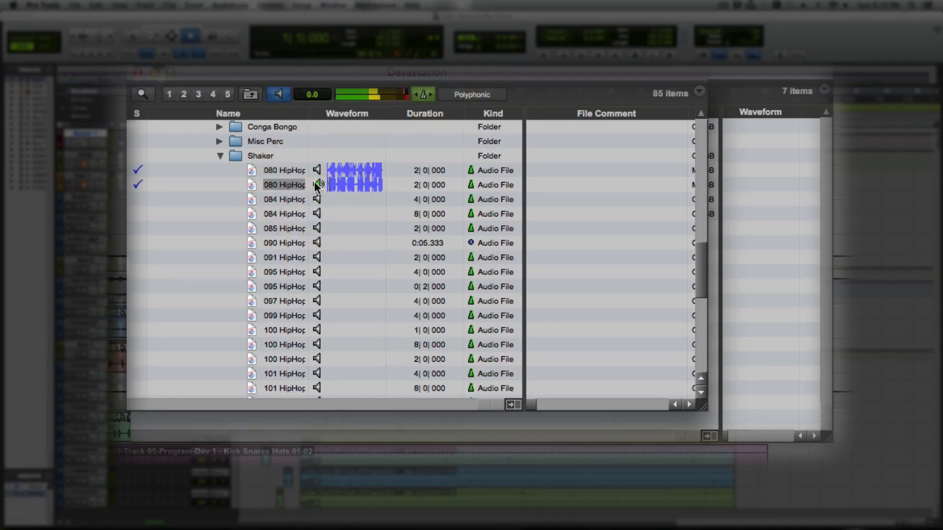
{"action": "left_click", "coordinate": [317, 199]}
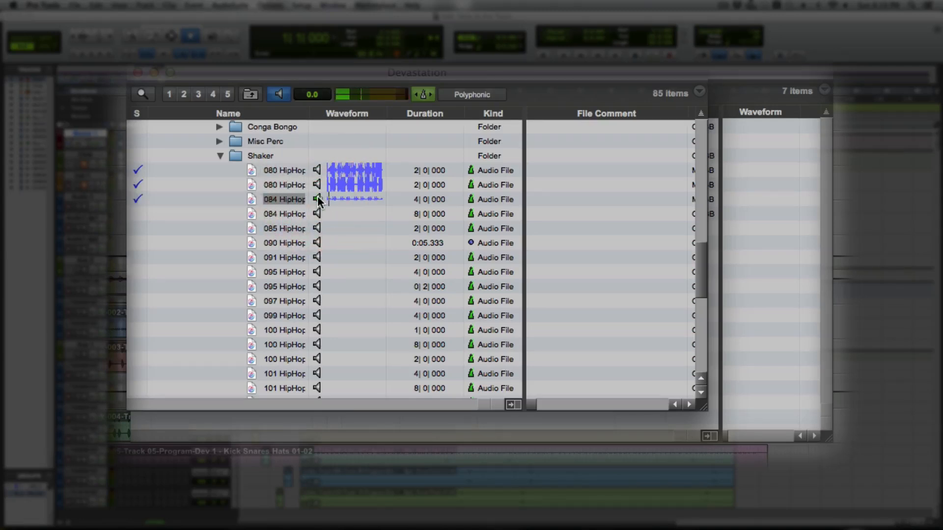
{"action": "left_click", "coordinate": [317, 214]}
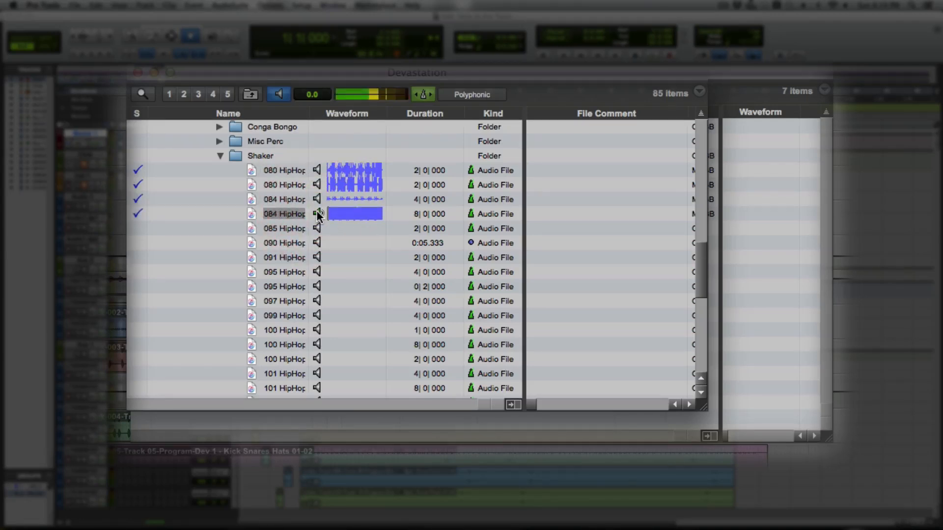
{"action": "left_click", "coordinate": [317, 229]}
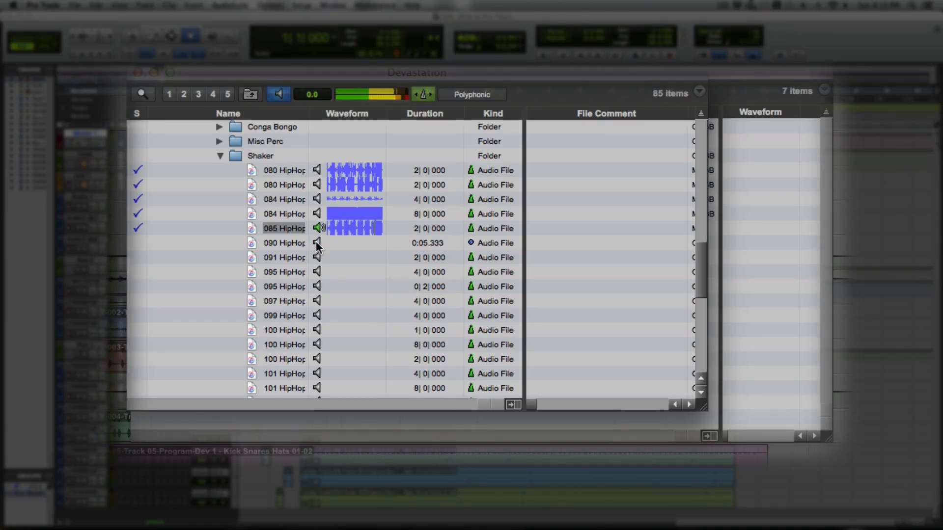
{"action": "left_click", "coordinate": [317, 244]}
- Preview the 085 HipHop loop once more, stop it, and import it from the browser into the session as a new track
{"action": "left_click", "coordinate": [317, 228]}
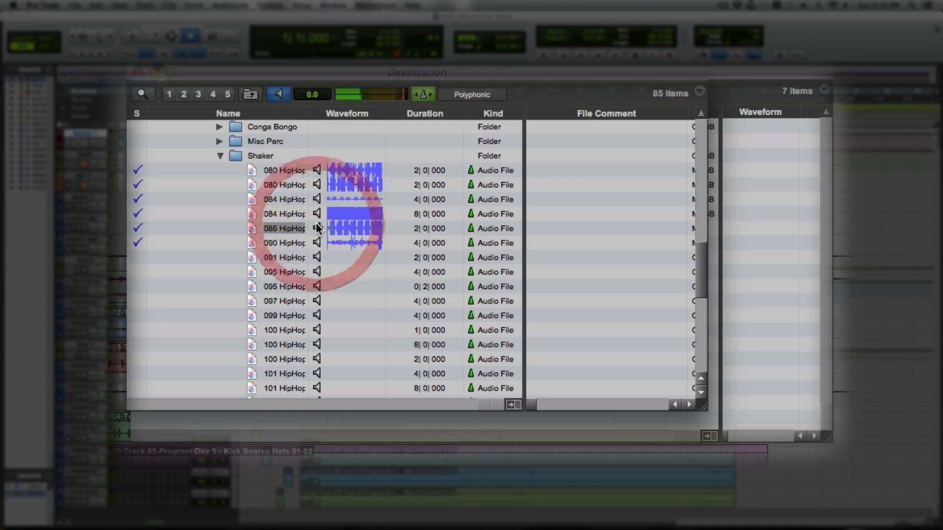
{"action": "key", "text": "space"}
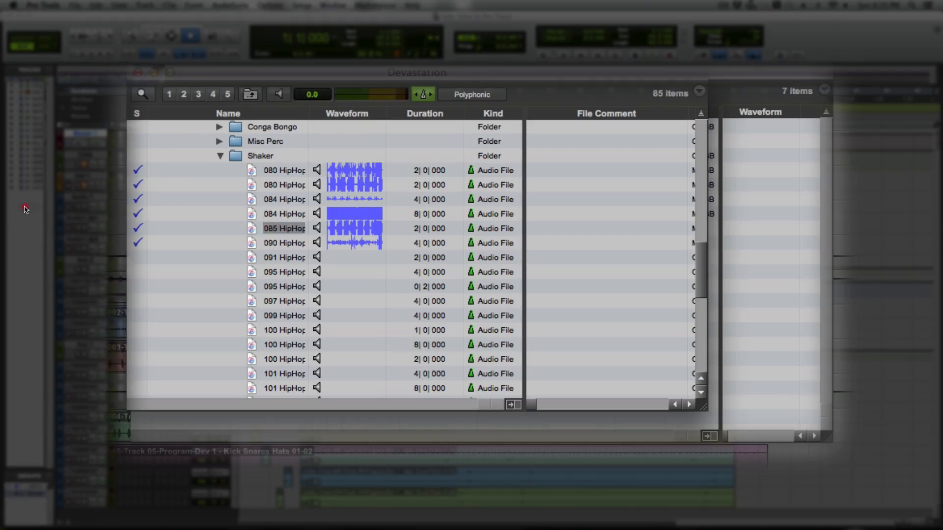
{"action": "left_click_drag", "start_coordinate": [284, 228], "coordinate": [22, 211]}
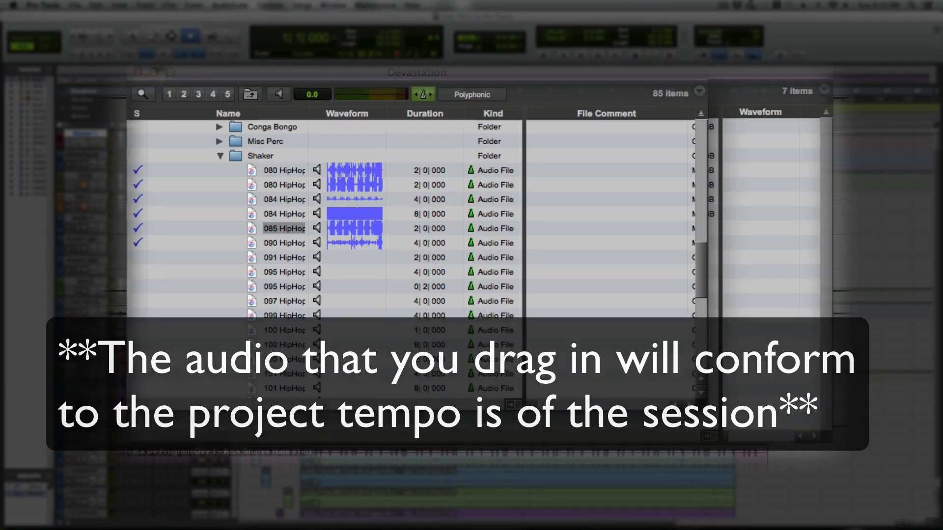
{"action": "key", "text": "Return"}
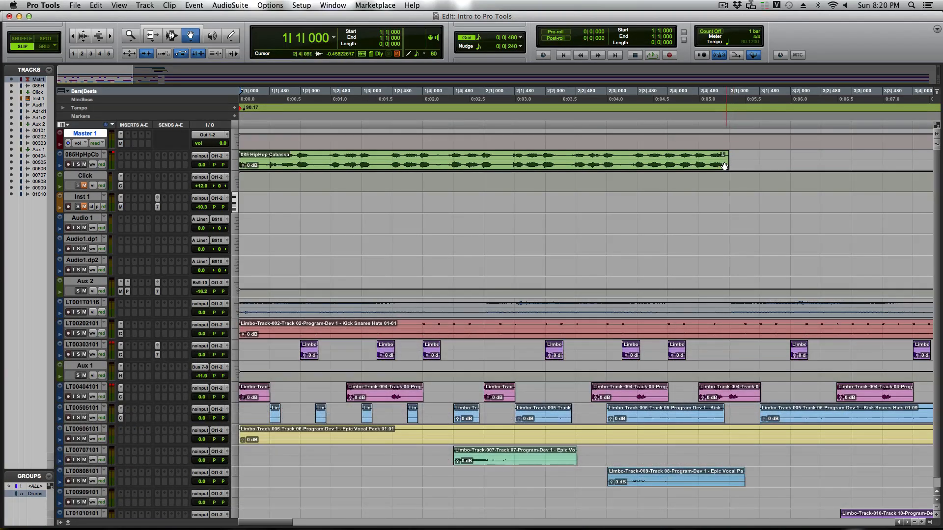
- Enlarge the height of the imported shaker track and switch its track view to Warp
{"action": "key", "text": "shift"}
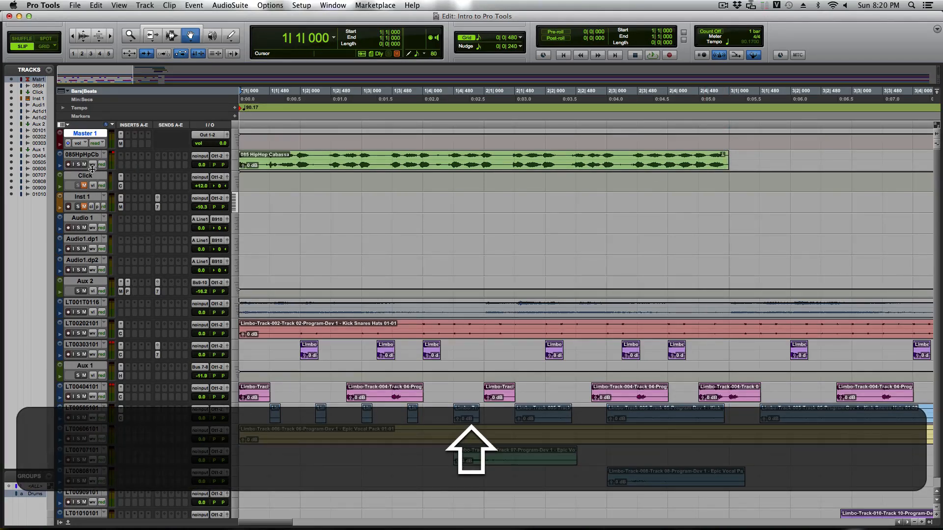
{"action": "left_click_drag", "start_coordinate": [92, 169], "coordinate": [87, 206]}
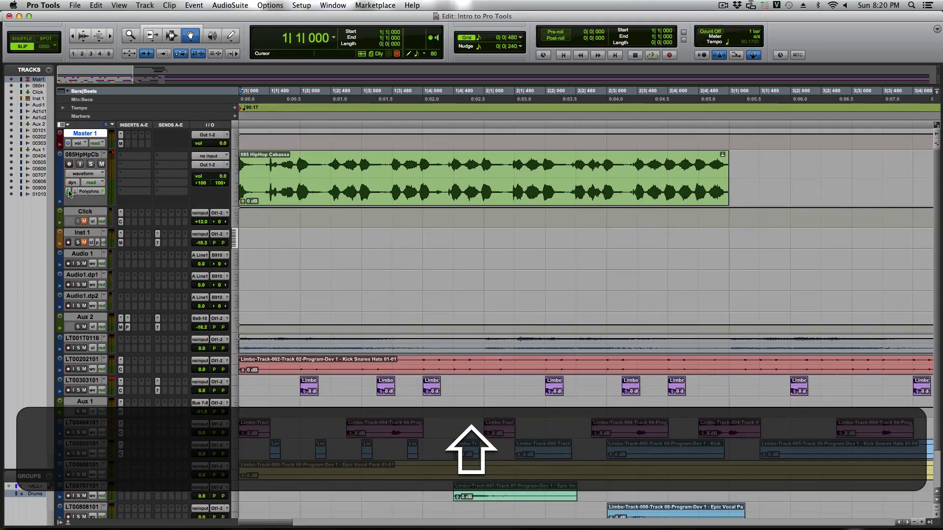
{"action": "left_click", "coordinate": [97, 178]}
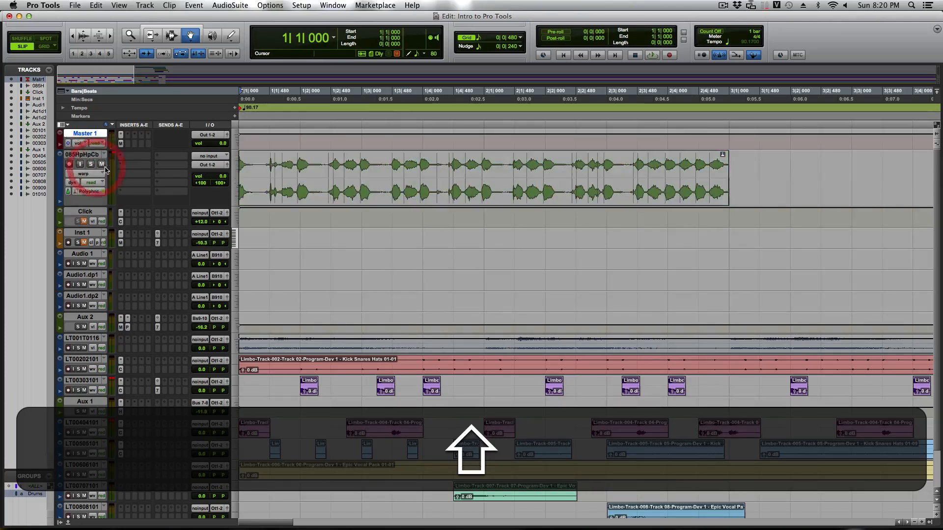
{"action": "left_click", "coordinate": [82, 166]}
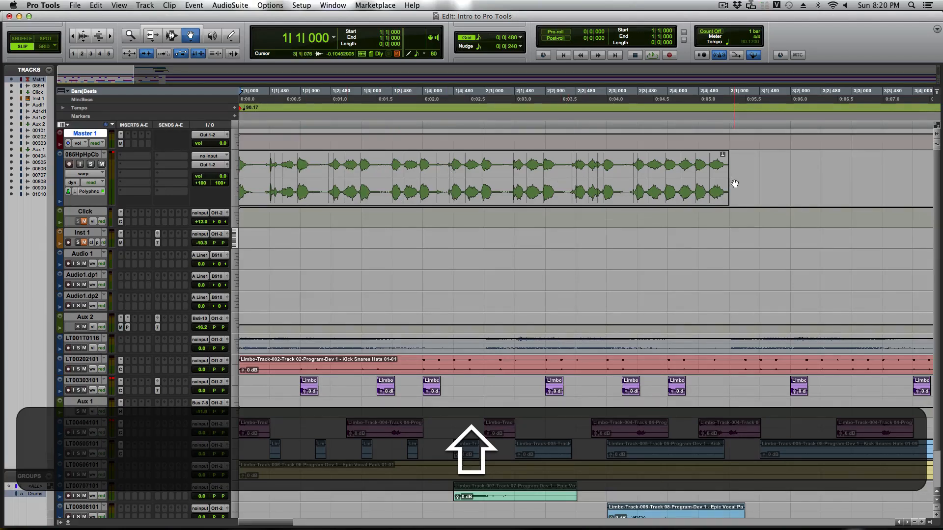
- Try compressing the shaker loop by pulling its end slightly earlier in Slip mode, and undo the warp
{"action": "mouse_move", "coordinate": [728, 195]}
{"action": "left_mouse_down"}
{"action": "mouse_move", "coordinate": [790, 193]}
{"action": "mouse_move", "coordinate": [715, 191]}
{"action": "left_mouse_up"}
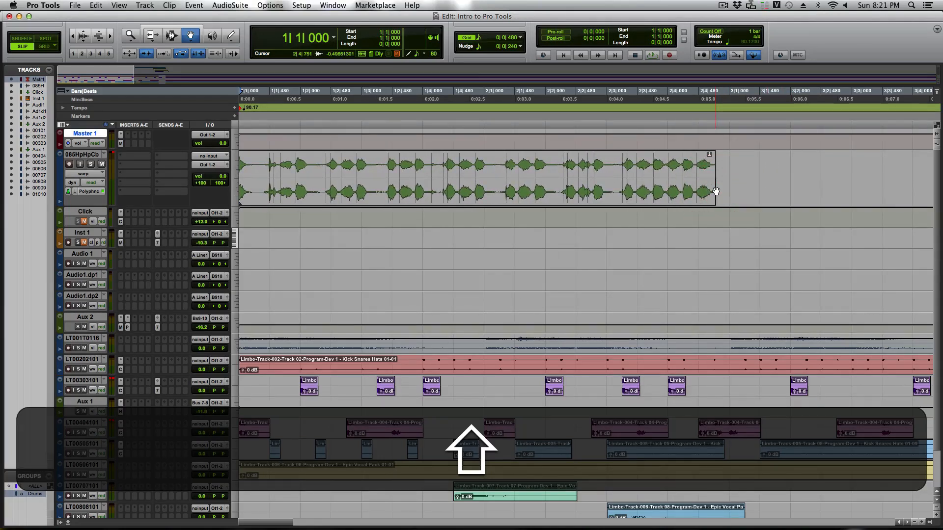
{"action": "key", "text": "shift+super+z"}
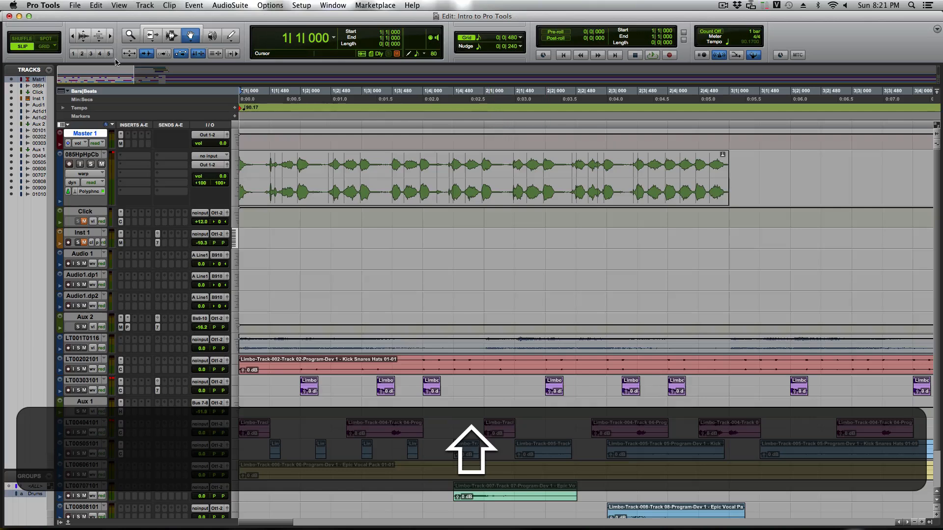
- Switch the edit mode to Grid, then play the session to hear the shaker loop and stop
{"action": "left_click", "coordinate": [45, 46]}
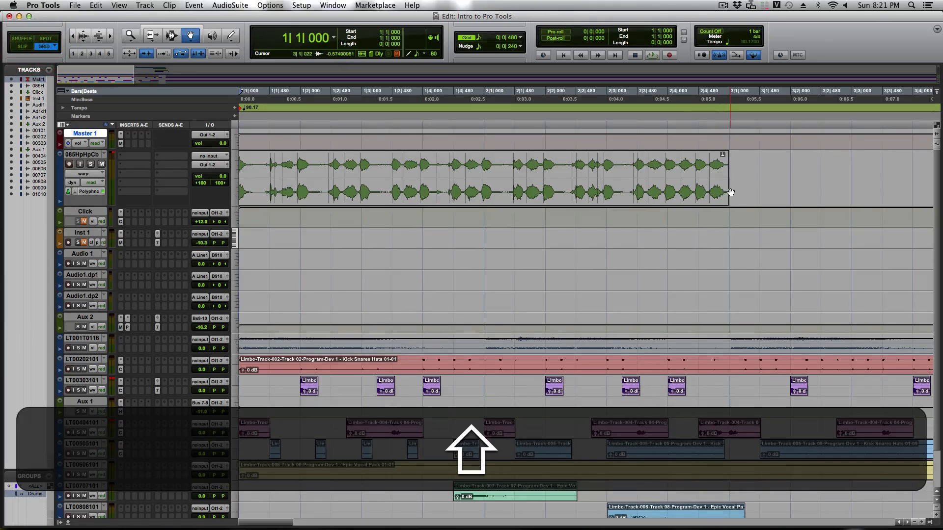
{"action": "key", "text": "shift+space"}
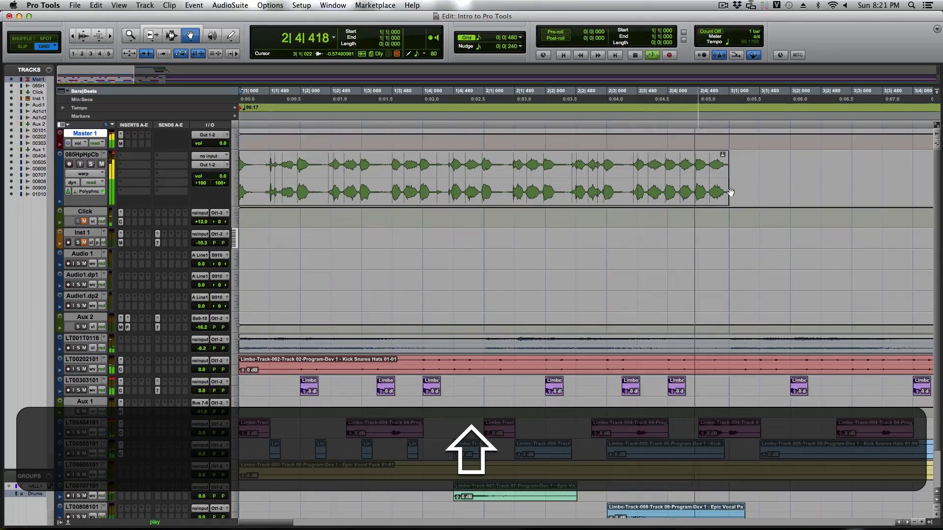
{"action": "key", "text": "space"}
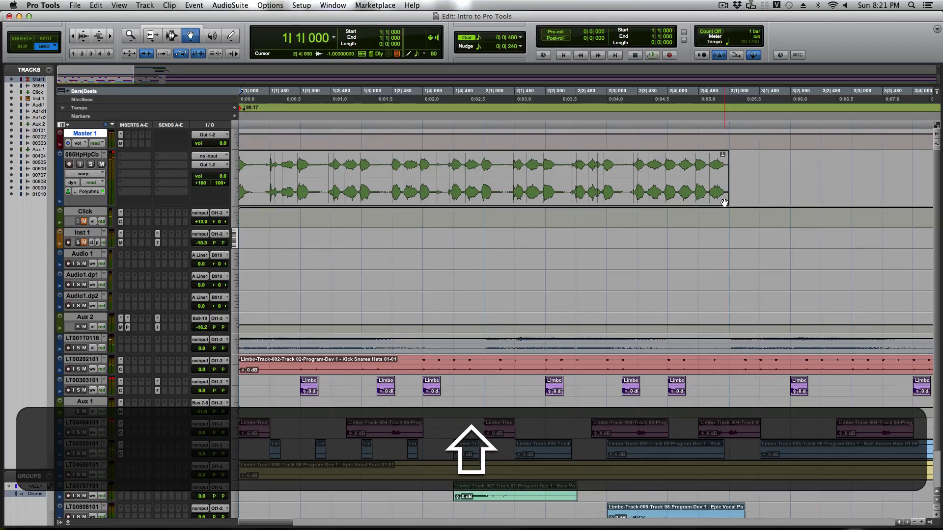
- Try stretching the end of the shaker loop to 3|1|480, listen to the result, and undo the stretch
{"action": "left_click_drag", "start_coordinate": [743, 198], "coordinate": [757, 201]}
{"action": "key", "text": "space"}
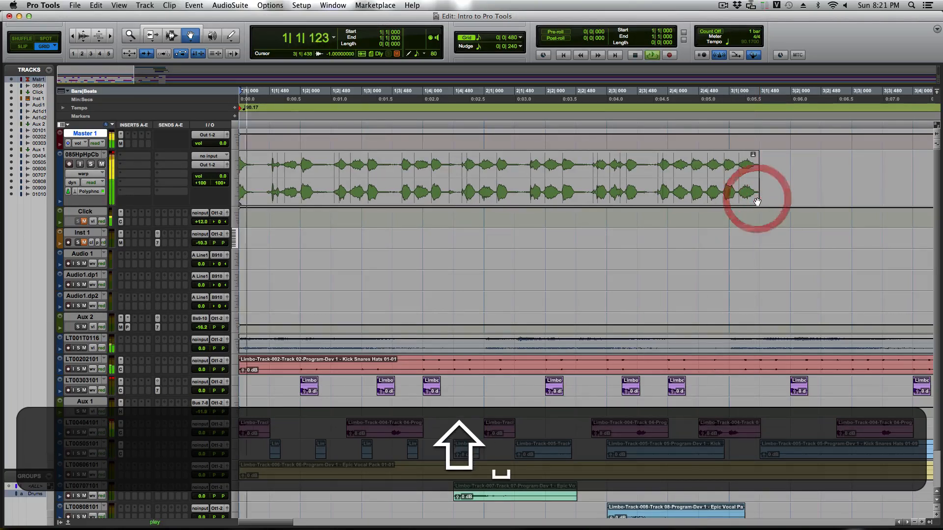
{"action": "key", "text": "space"}
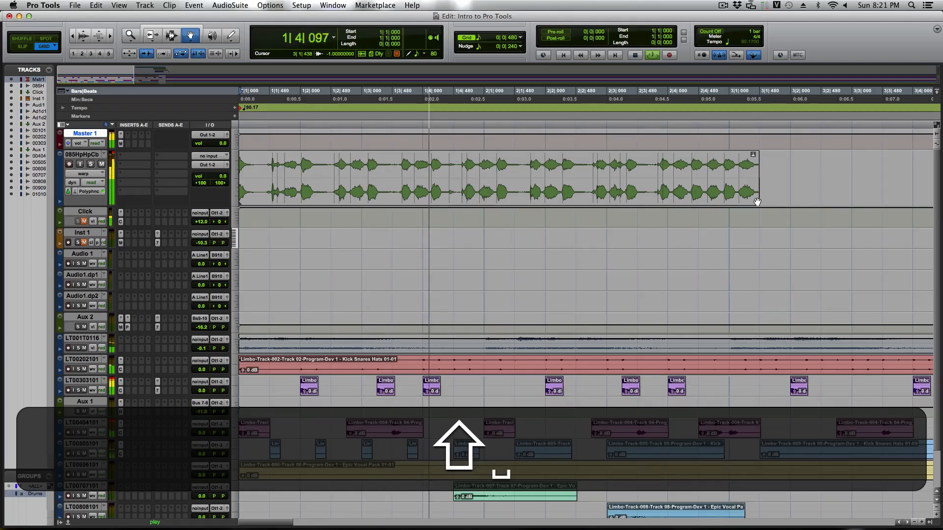
{"action": "key", "text": "shift+super+z"}
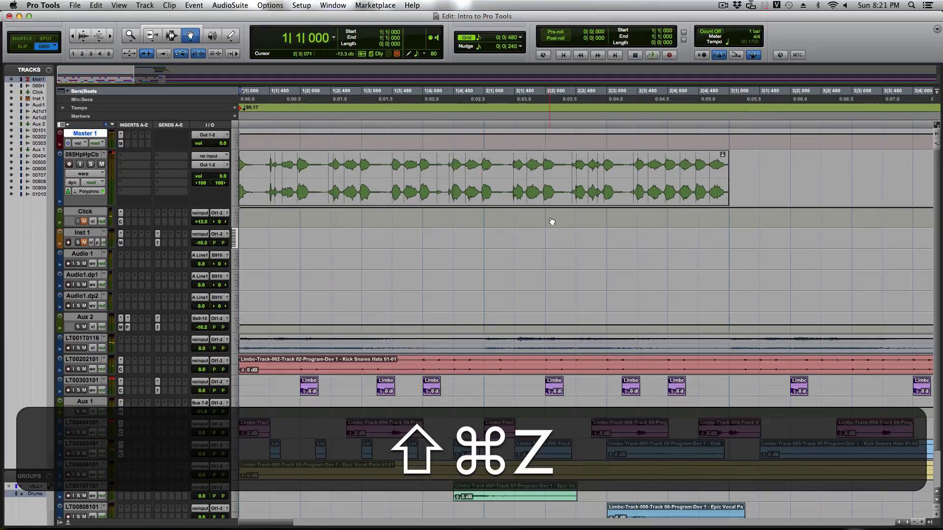
- Select the whole shaker loop clip and set the grid value to 1/16 note
{"action": "left_click", "coordinate": [385, 172]}
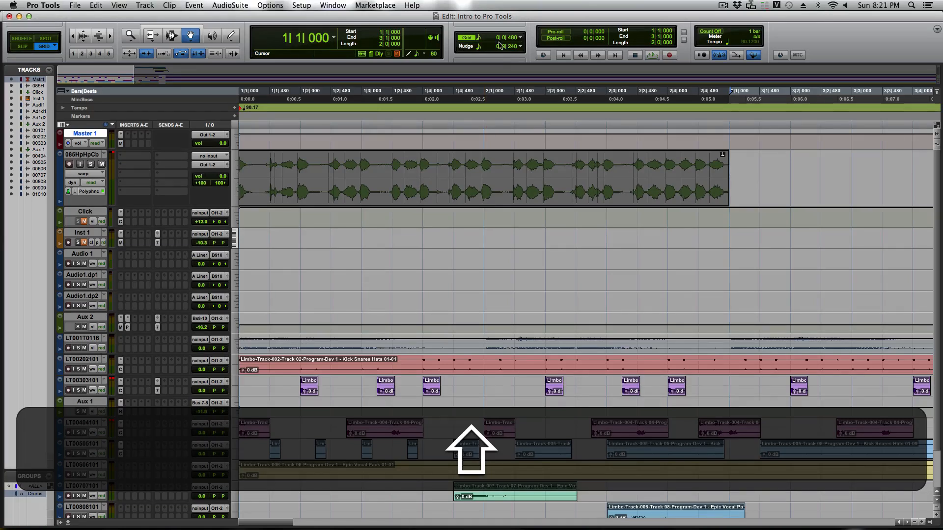
{"action": "left_click", "coordinate": [481, 39]}
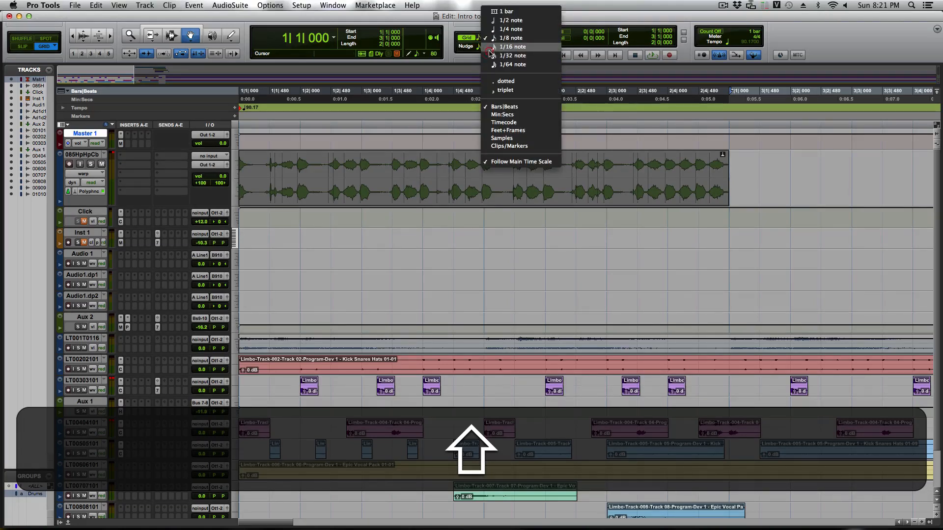
{"action": "left_click", "coordinate": [490, 47]}
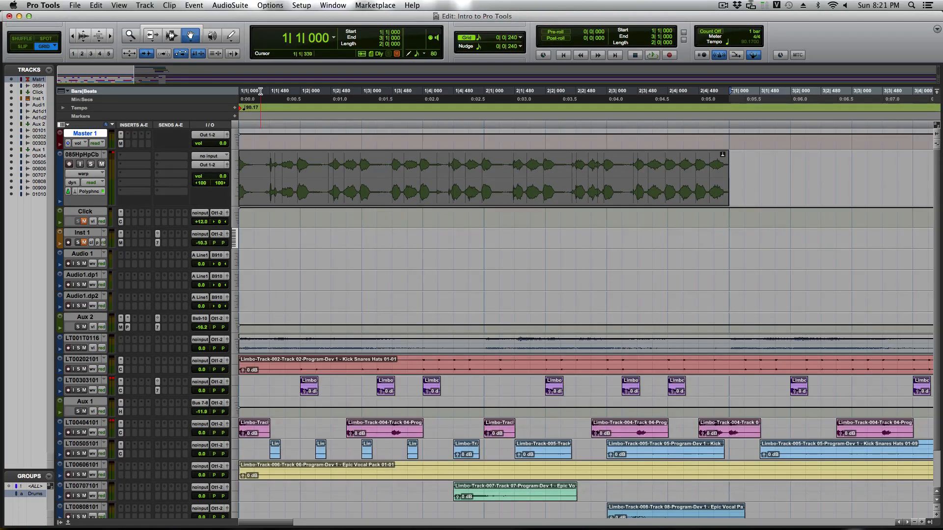
- Open the Quantize event operation for the selected shaker loop and move its window clear of the clip
{"action": "left_click", "coordinate": [192, 5]}
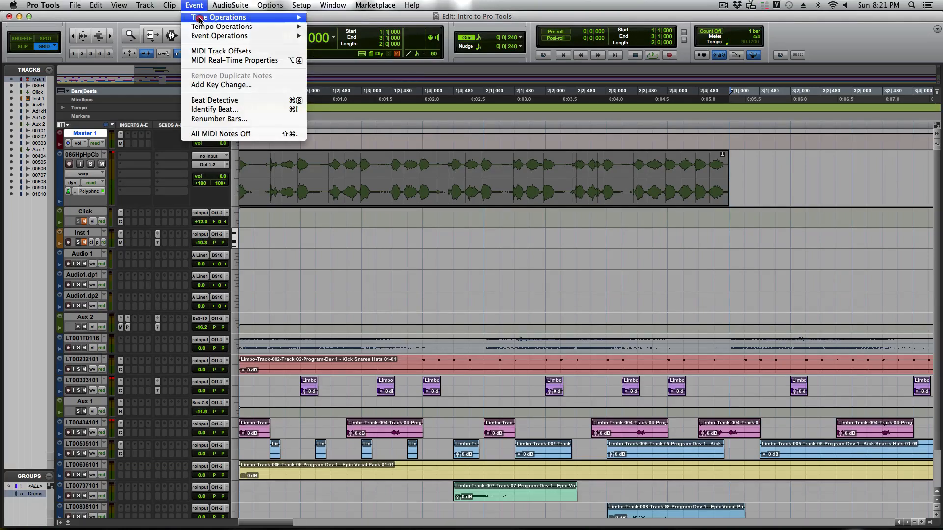
{"action": "mouse_move", "coordinate": [200, 19]}
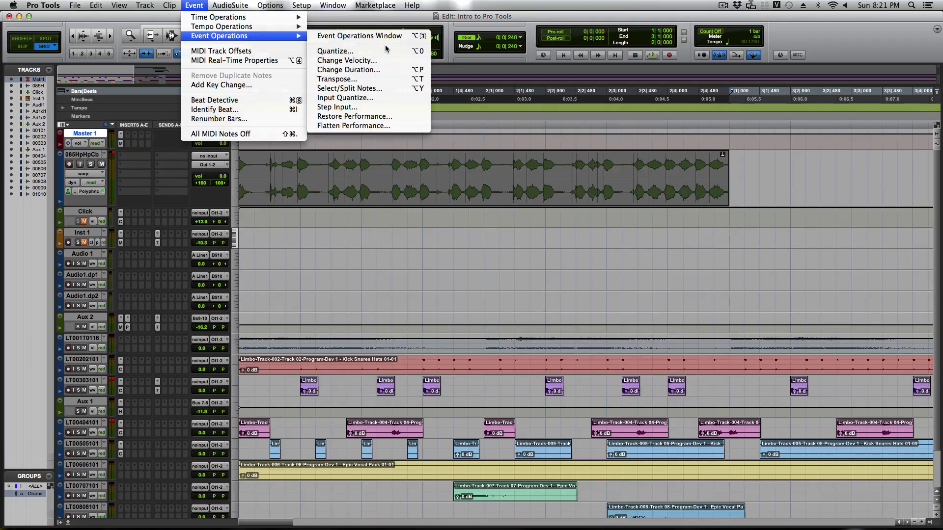
{"action": "left_click", "coordinate": [385, 50]}
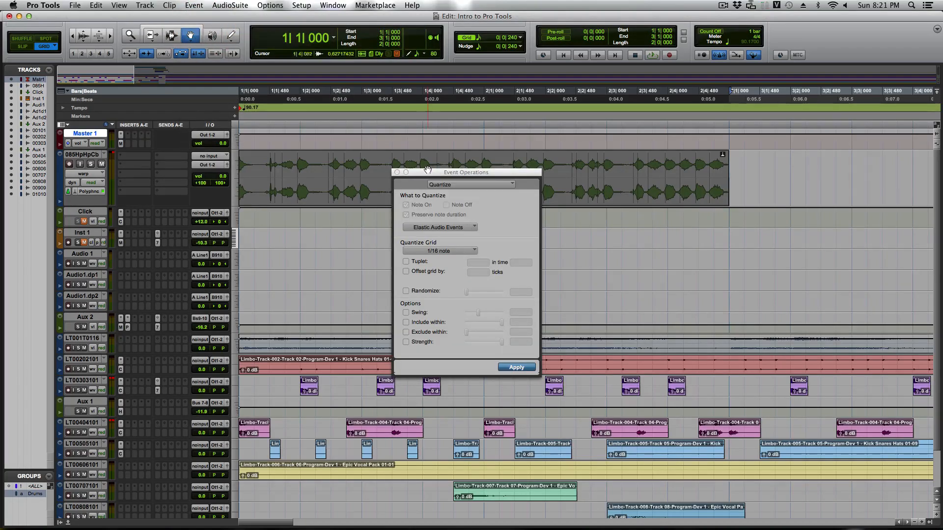
{"action": "left_click_drag", "start_coordinate": [427, 170], "coordinate": [548, 241]}
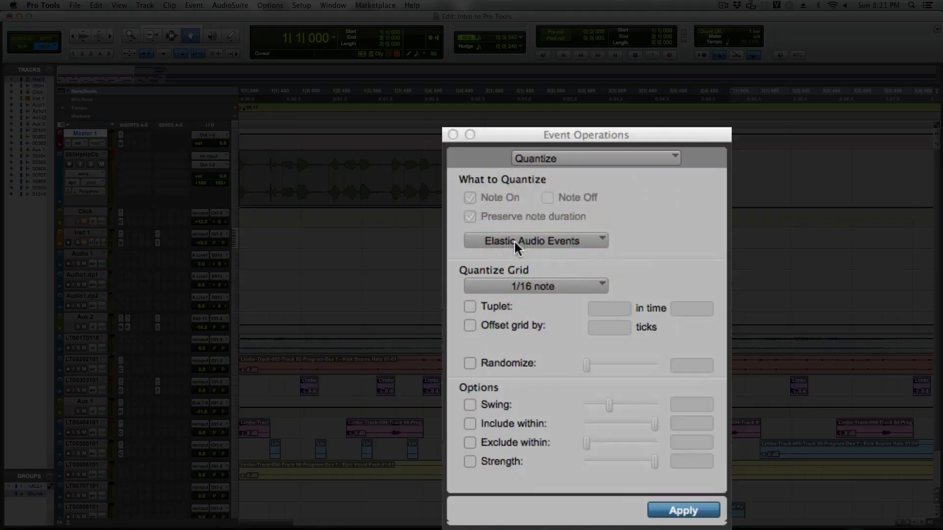
- Quantize the selected shaker loop's Elastic Audio events to the MPC 53% 16th Swing groove template
{"action": "left_click", "coordinate": [542, 309]}
{"action": "left_click", "coordinate": [542, 309]}
{"action": "left_click", "coordinate": [496, 404]}
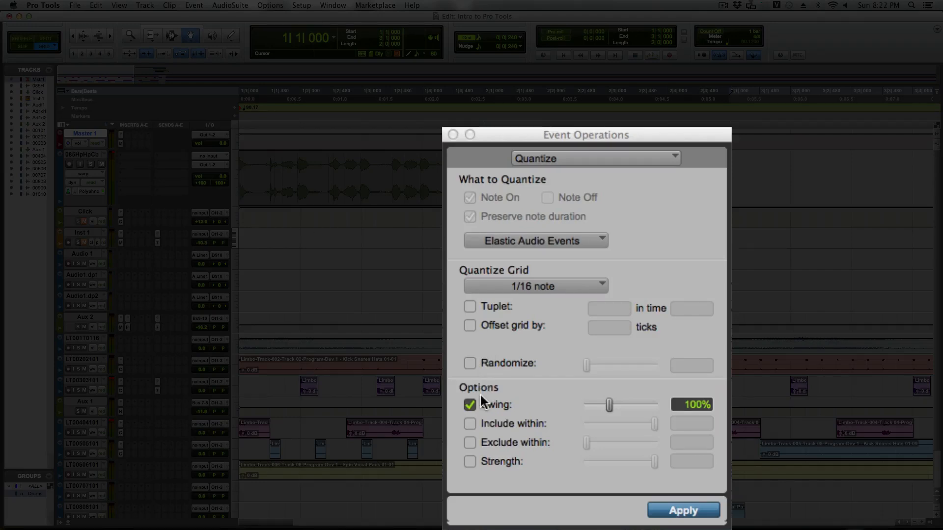
{"action": "left_click", "coordinate": [594, 289]}
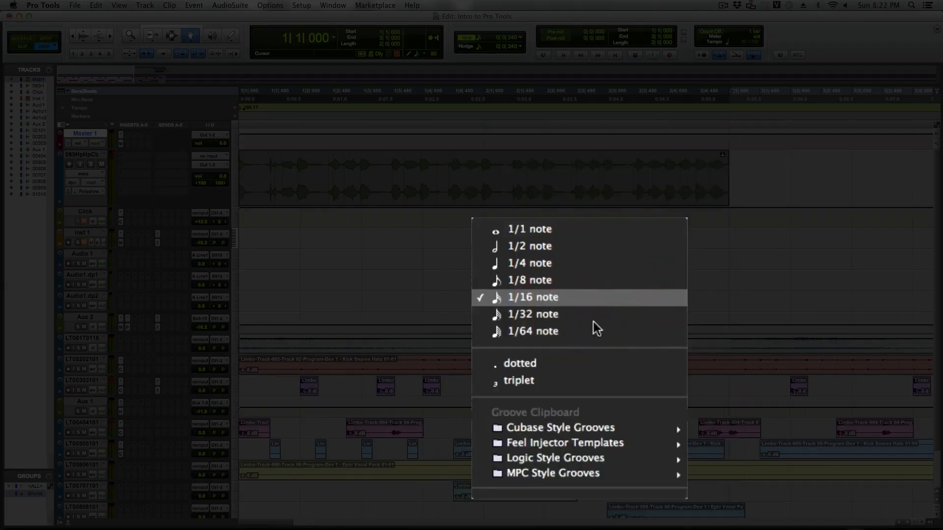
{"action": "mouse_move", "coordinate": [588, 421]}
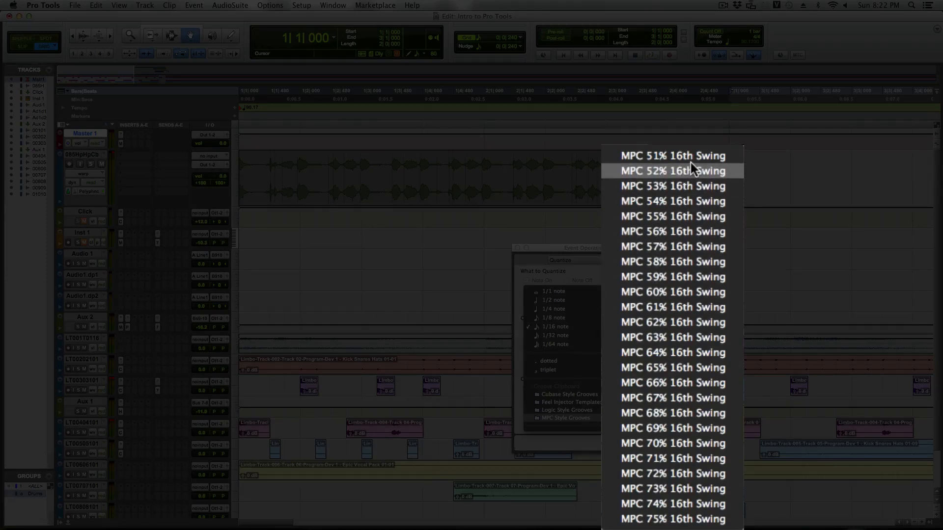
{"action": "left_click", "coordinate": [686, 187]}
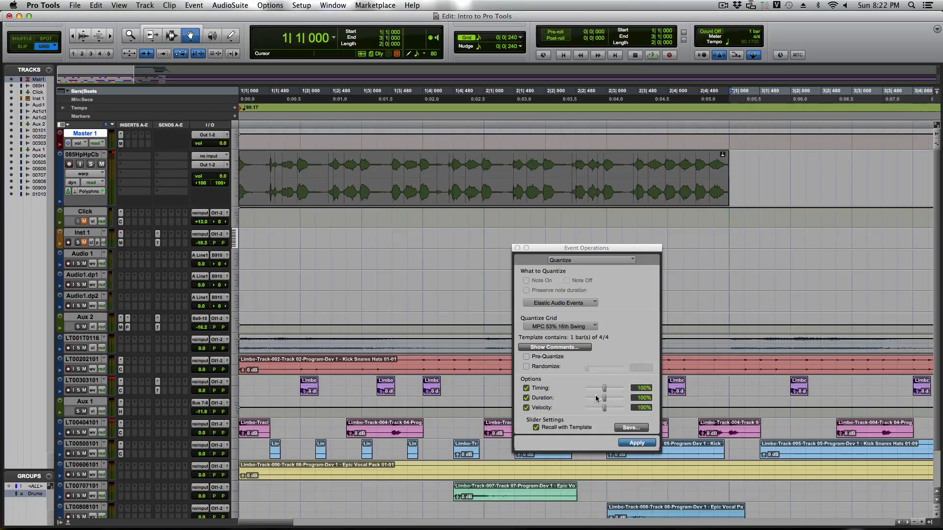
{"action": "left_click", "coordinate": [645, 444]}
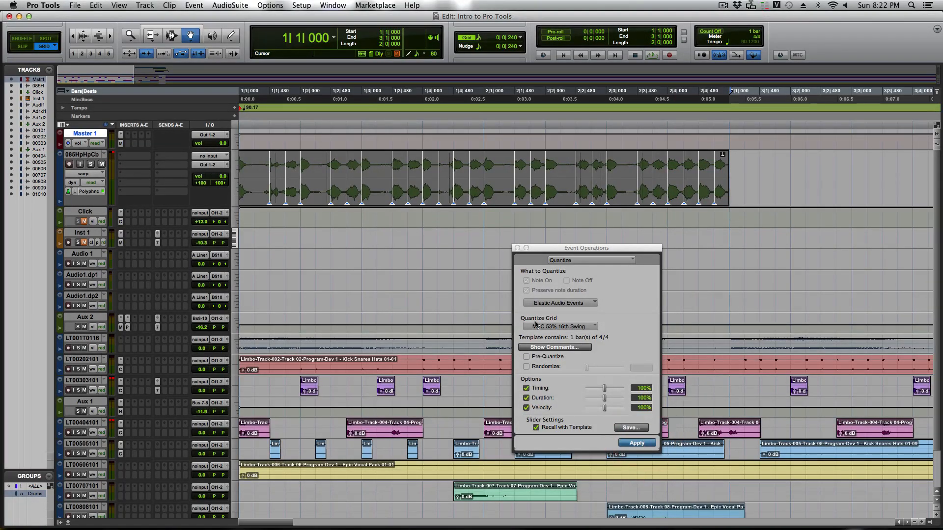
- Close the Event Operations window and play the session to hear the swing-quantized shaker loop, then stop playback
{"action": "left_click", "coordinate": [519, 248]}
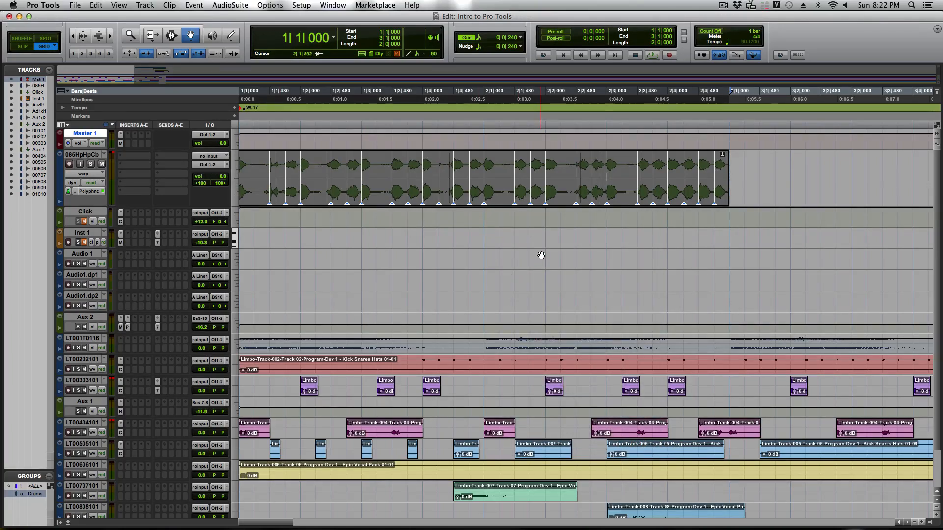
{"action": "key", "text": "space"}
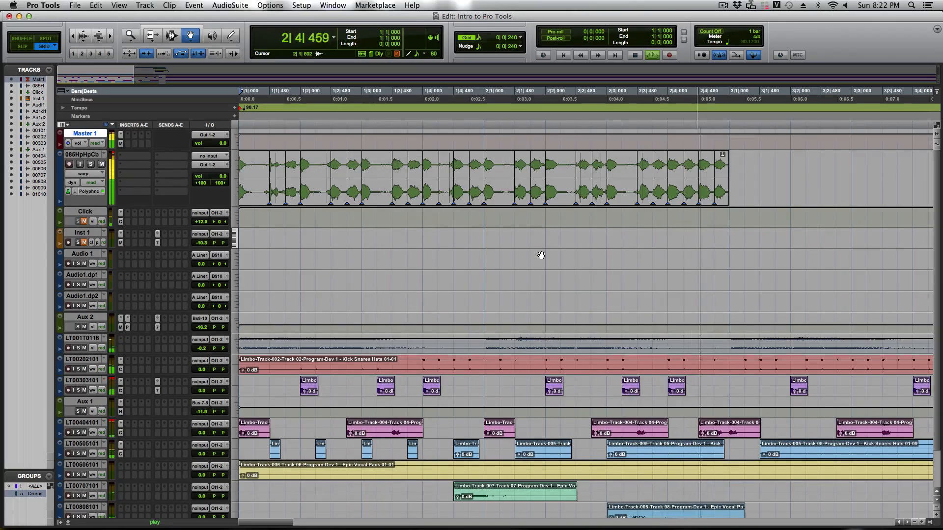
{"action": "key", "text": "space"}
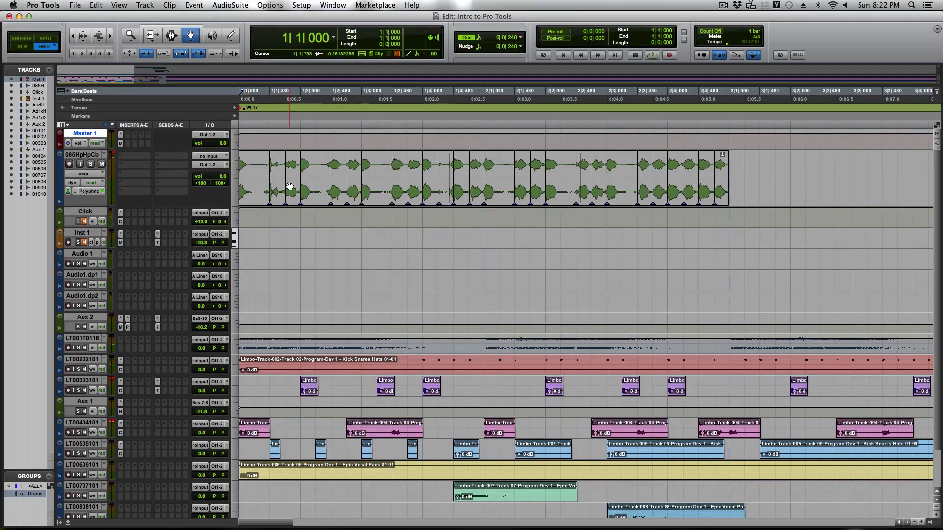
- Select the quantized shaker loop clip and duplicate it directly after the original, starting at bar 3
{"action": "left_click", "coordinate": [259, 168]}
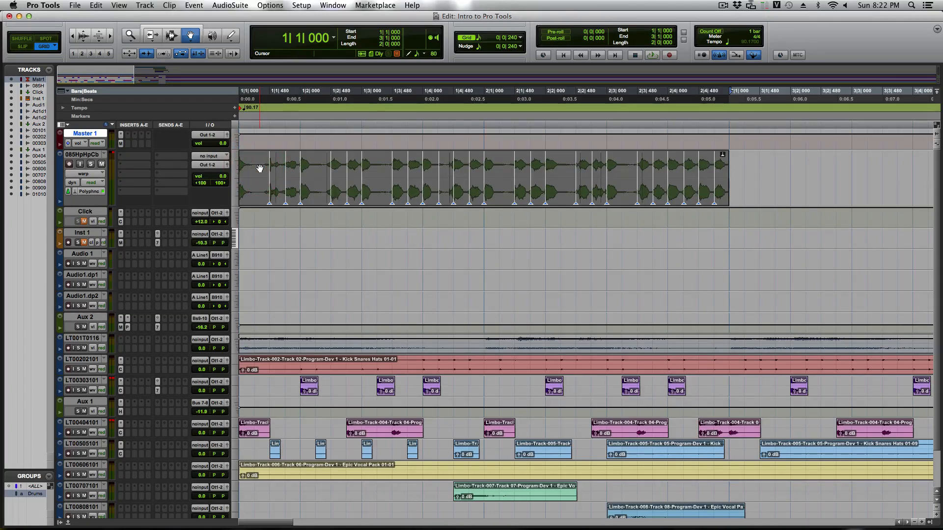
{"action": "left_click", "coordinate": [284, 266]}
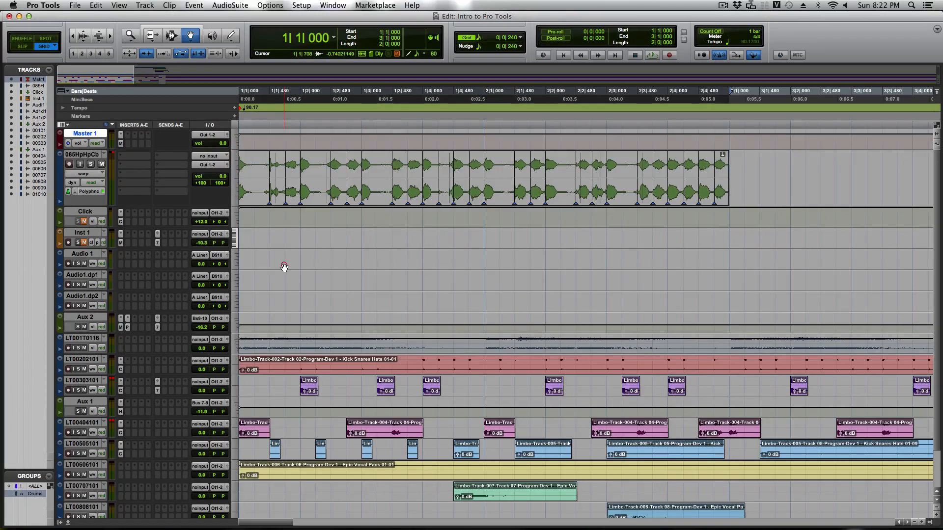
{"action": "left_click", "coordinate": [255, 183]}
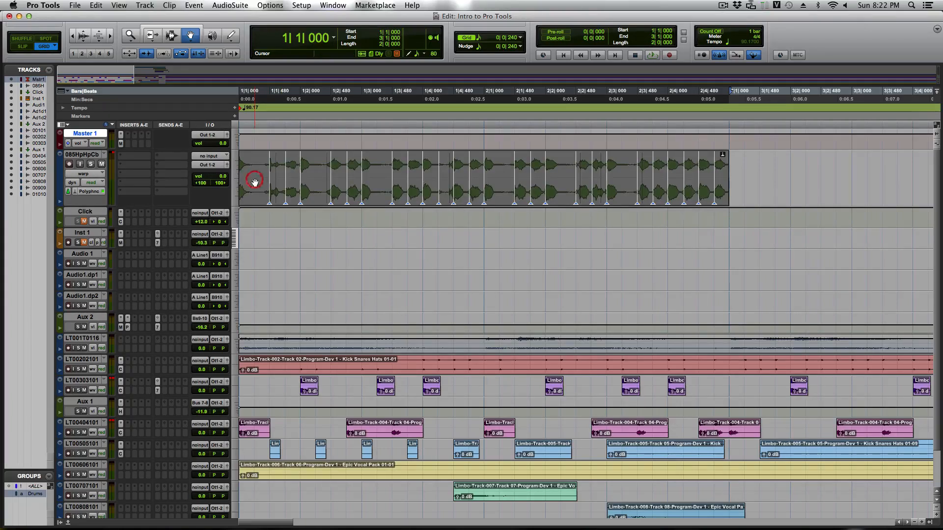
{"action": "key", "text": "super+d"}
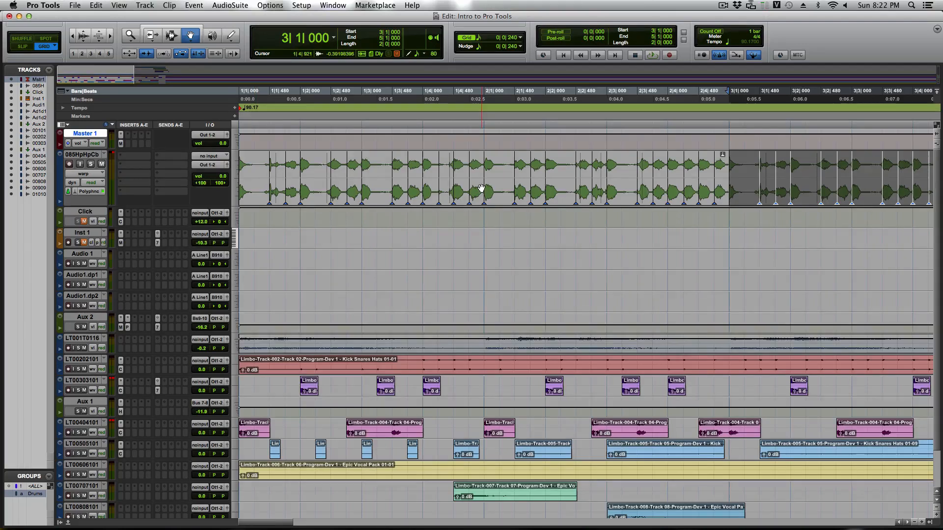
- Try disabling Elastic Audio on the shaker loop track, committing its warped clips to disk
{"action": "key", "text": "t"}
{"action": "key", "text": "t"}
{"action": "key", "text": "t"}
{"action": "key", "text": "t"}
{"action": "key", "text": "t"}
{"action": "key", "text": "r"}
{"action": "key", "text": "r"}
{"action": "key", "text": "r"}
{"action": "key", "text": "r"}
{"action": "key", "text": "r"}
{"action": "key", "text": "r"}
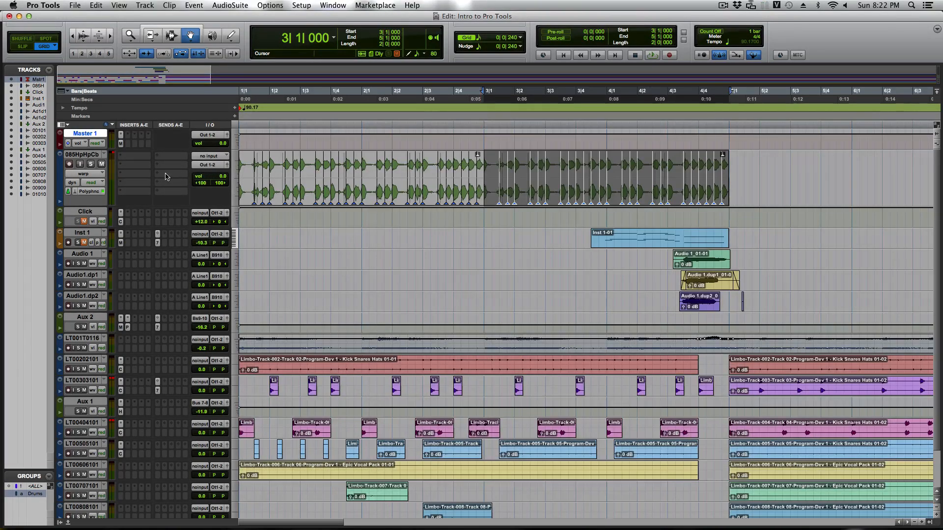
{"action": "left_click", "coordinate": [81, 192]}
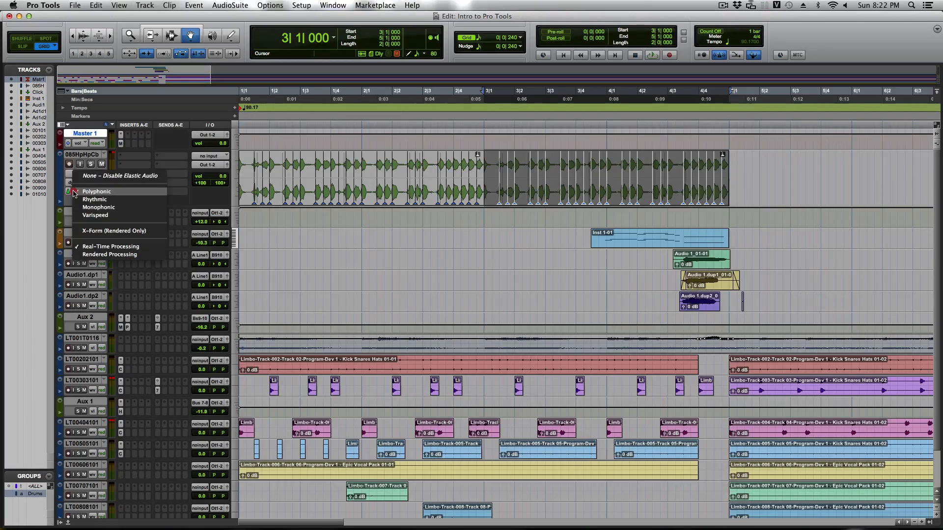
{"action": "left_click", "coordinate": [105, 177]}
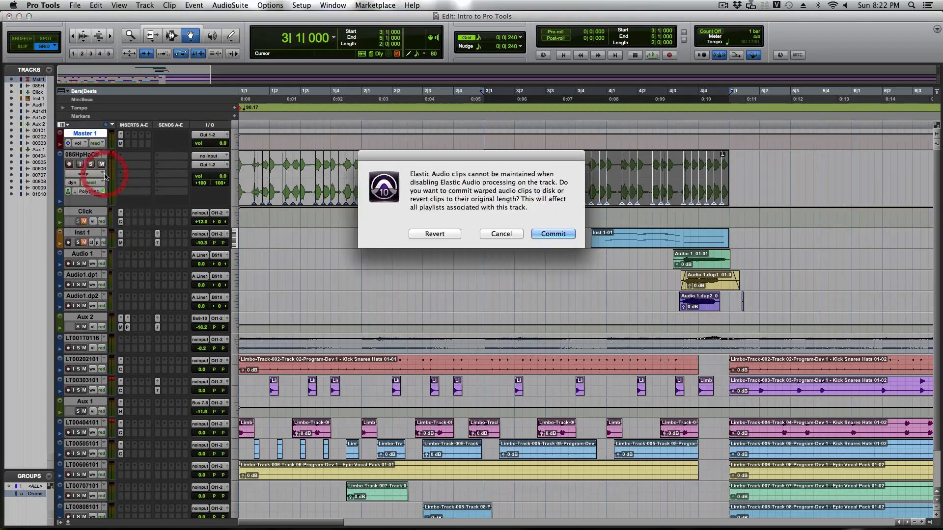
{"action": "left_click", "coordinate": [549, 235]}
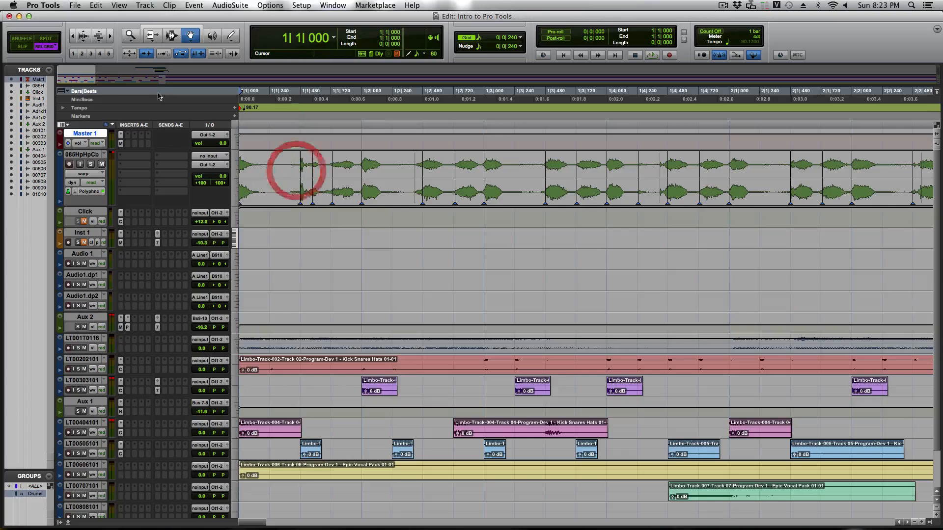
- Try pulling the warp marker at 1|1|480 slightly earlier in Slip mode, to about 1|1|439, listen to it, and undo the move
{"action": "left_click", "coordinate": [293, 170]}
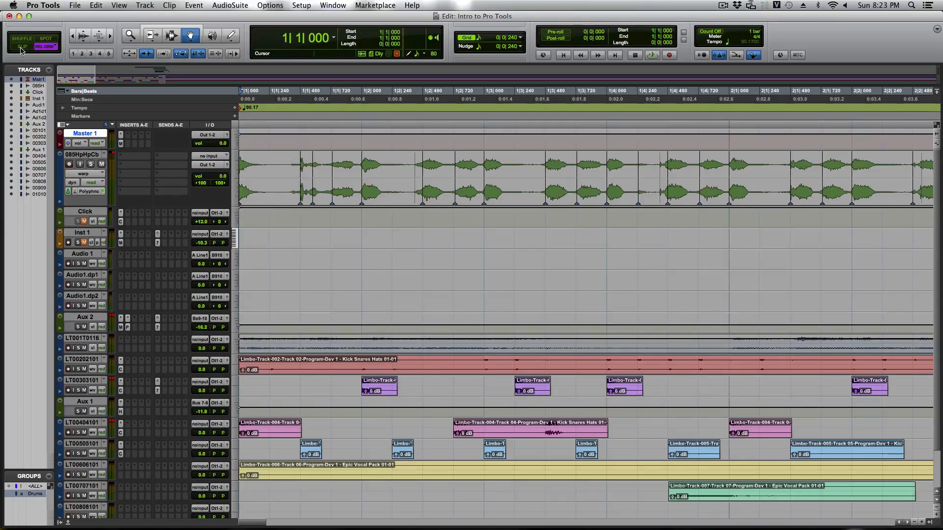
{"action": "left_click", "coordinate": [22, 46]}
{"action": "left_click", "coordinate": [45, 39]}
{"action": "left_click", "coordinate": [44, 46]}
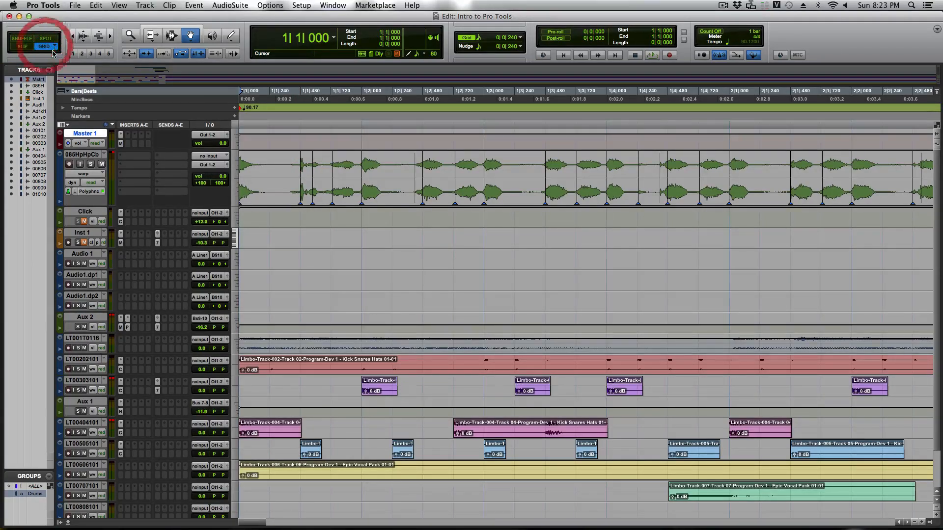
{"action": "left_click", "coordinate": [22, 47]}
{"action": "left_click_drag", "start_coordinate": [300, 179], "coordinate": [294, 179]}
{"action": "key", "text": "space"}
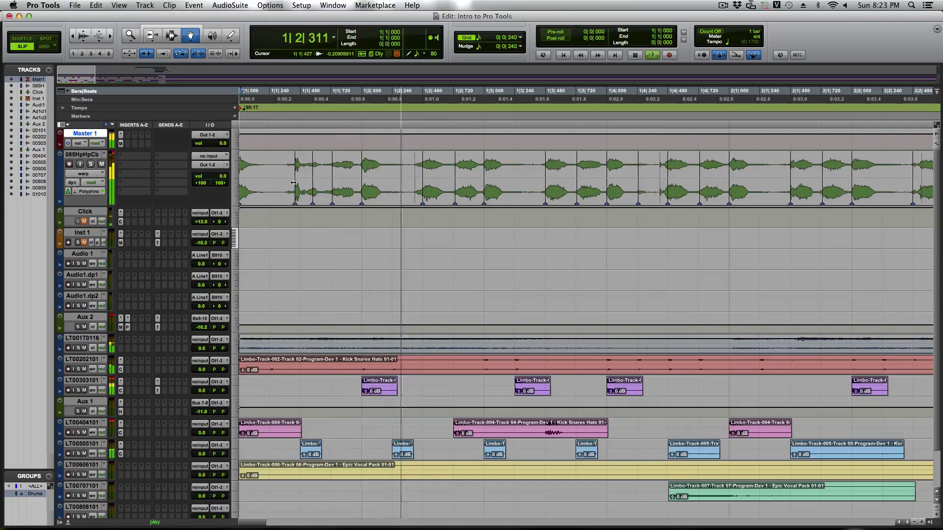
{"action": "key", "text": "space"}
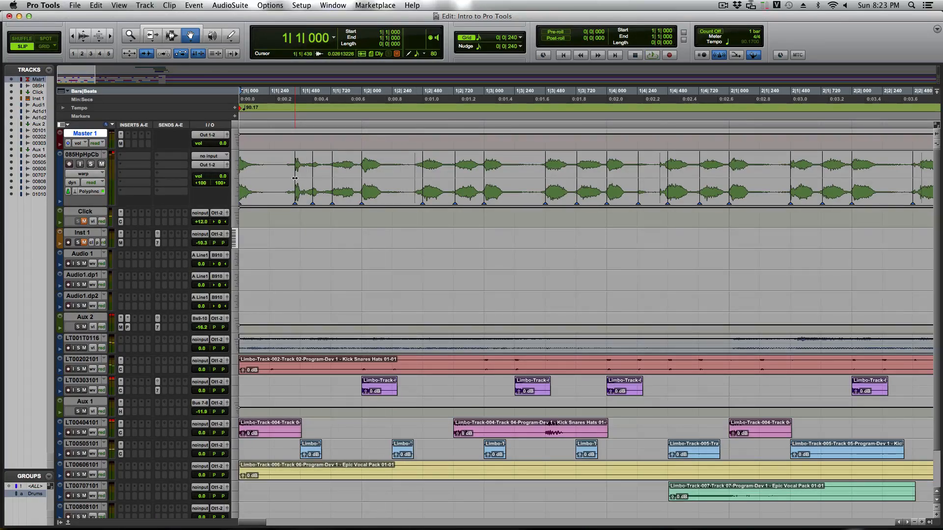
{"action": "key", "text": "super+z"}
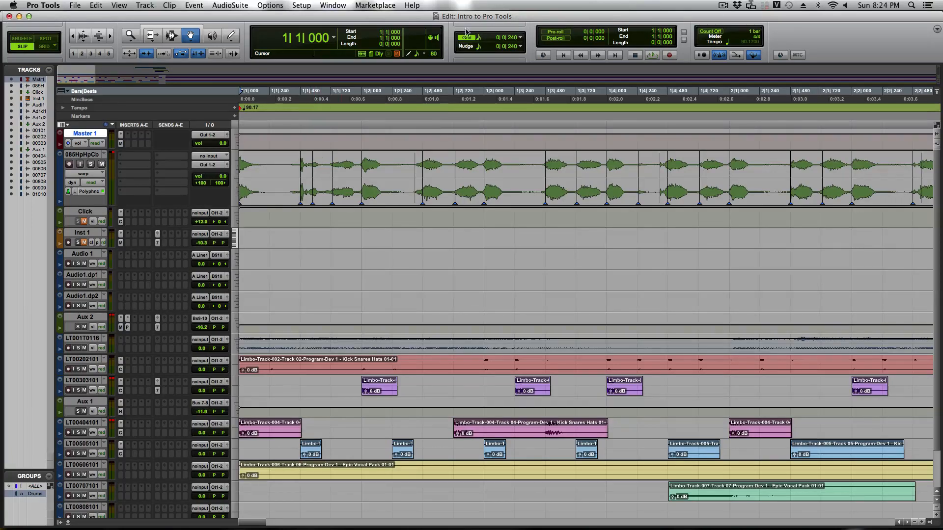
- Set the grid value to 1/32 note and switch the edit mode to Grid
{"action": "left_click", "coordinate": [485, 36]}
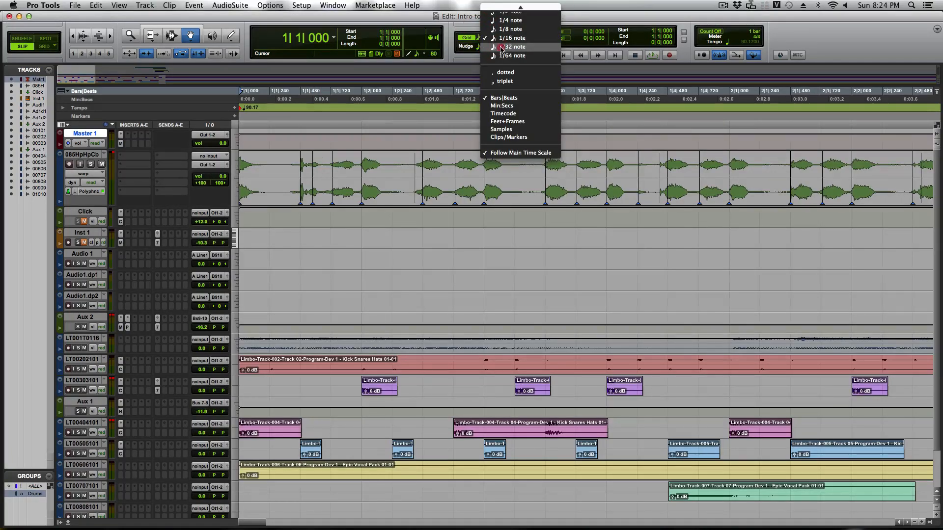
{"action": "left_click", "coordinate": [501, 49]}
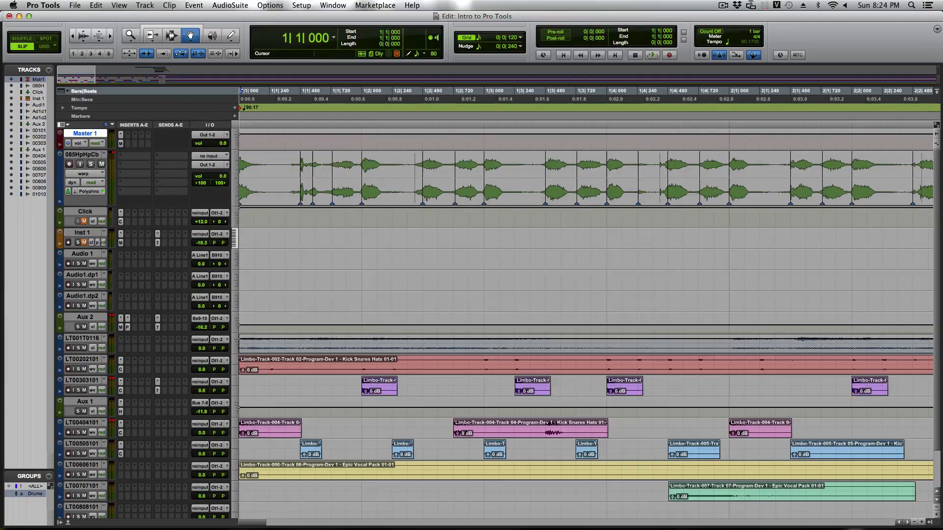
{"action": "left_click", "coordinate": [44, 46]}
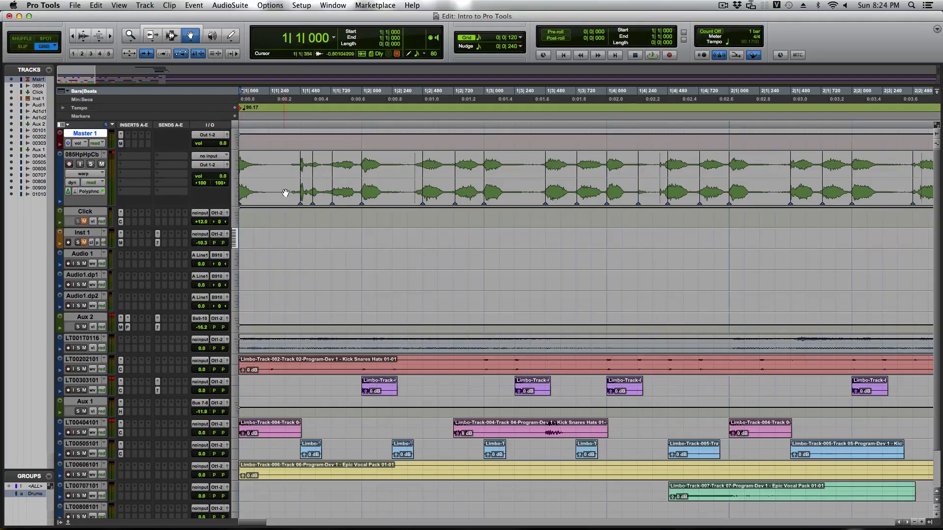
- Snap the shaker loop's warp marker just after 1|1|480 to the grid line at 1|1|600 and listen to the result
{"action": "left_click_drag", "start_coordinate": [313, 166], "coordinate": [315, 163]}
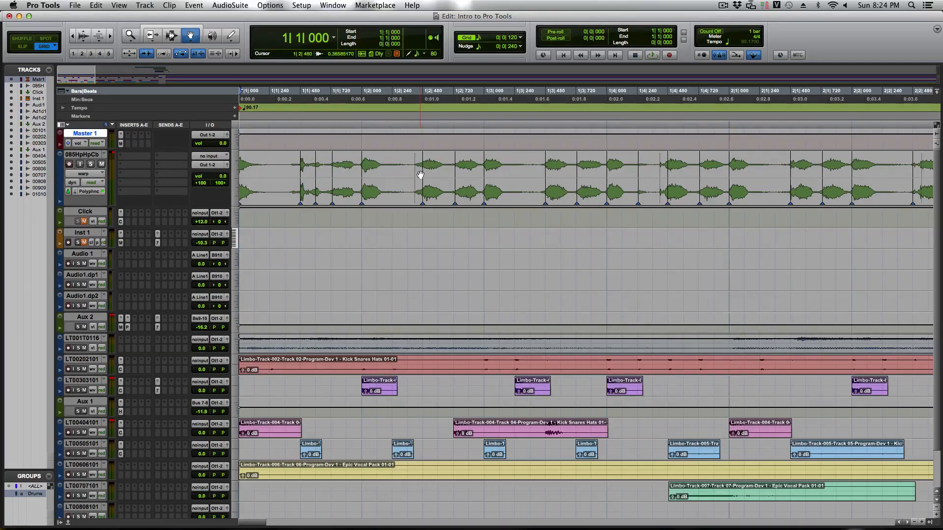
{"action": "key", "text": "space"}
{"action": "key", "text": "space"}
{"action": "key", "text": "space"}
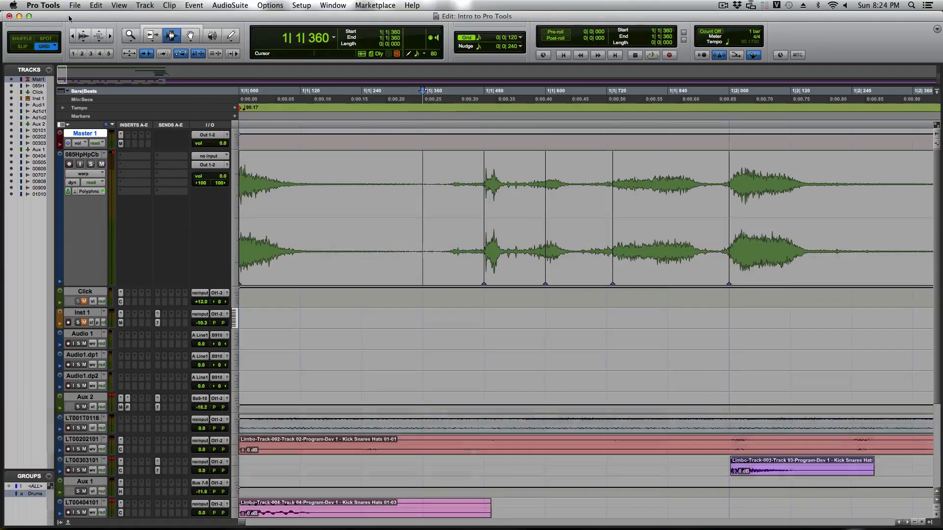
- With the Grabber tool, add a warp marker at about 1|1|394 in the shaker loop, delete it, and add it again
{"action": "left_click", "coordinate": [190, 35]}
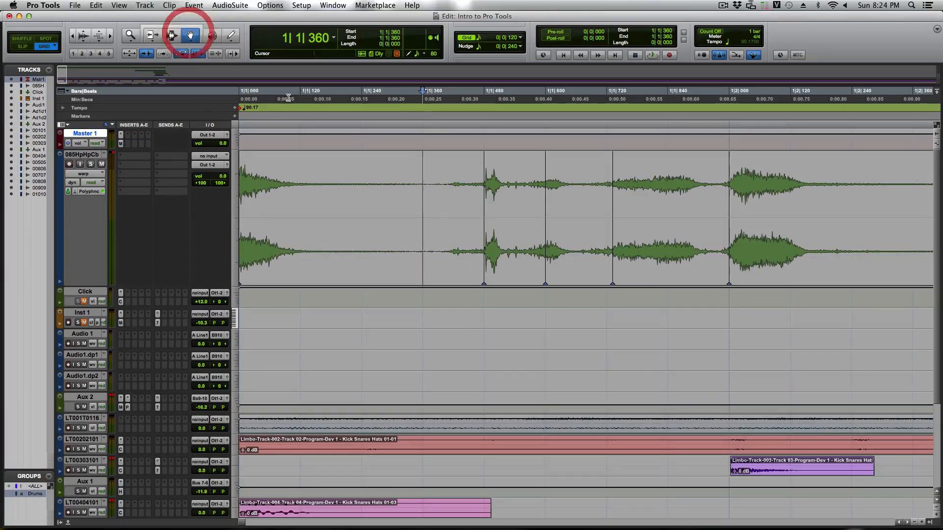
{"action": "left_click", "coordinate": [441, 224]}
{"action": "double_click", "coordinate": [440, 224]}
{"action": "key", "text": "alt"}
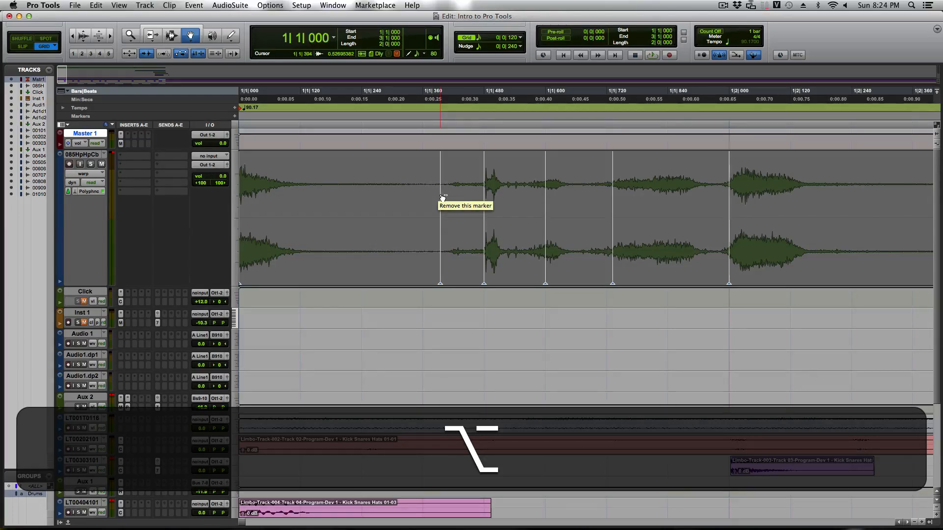
{"action": "left_click", "coordinate": [441, 197], "text": "alt"}
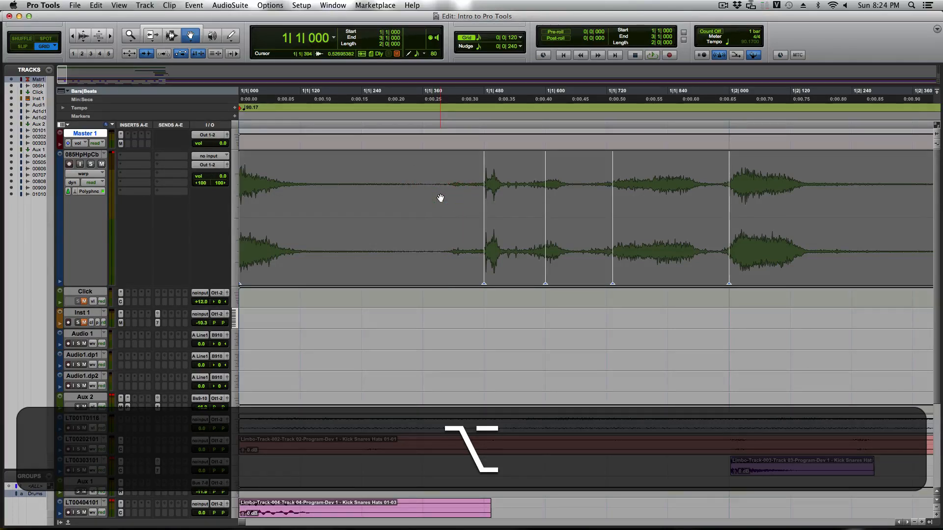
{"action": "left_click", "coordinate": [441, 198]}
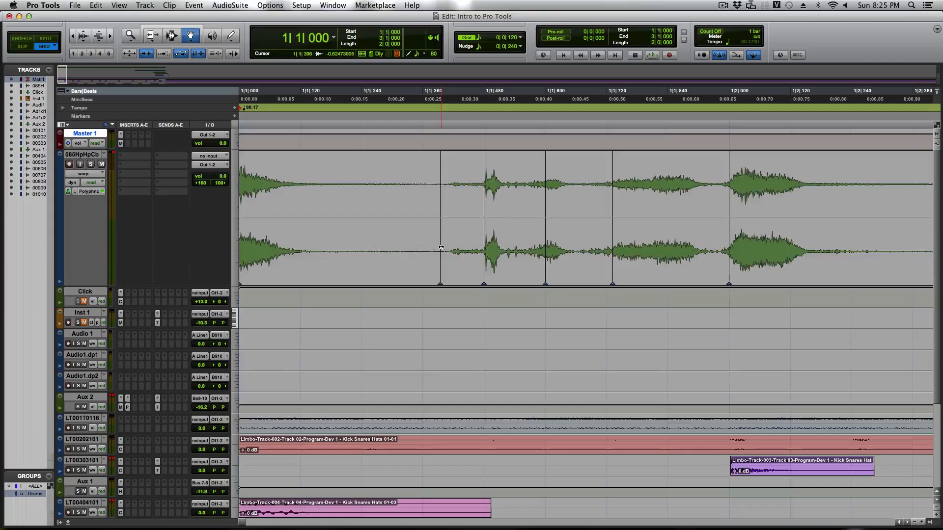
- Switch the edit mode to Slip, move the new warp marker to about 1|1|433, and listen to the result
{"action": "left_click_drag", "start_coordinate": [441, 247], "coordinate": [446, 247]}
{"action": "key", "text": "super+z"}
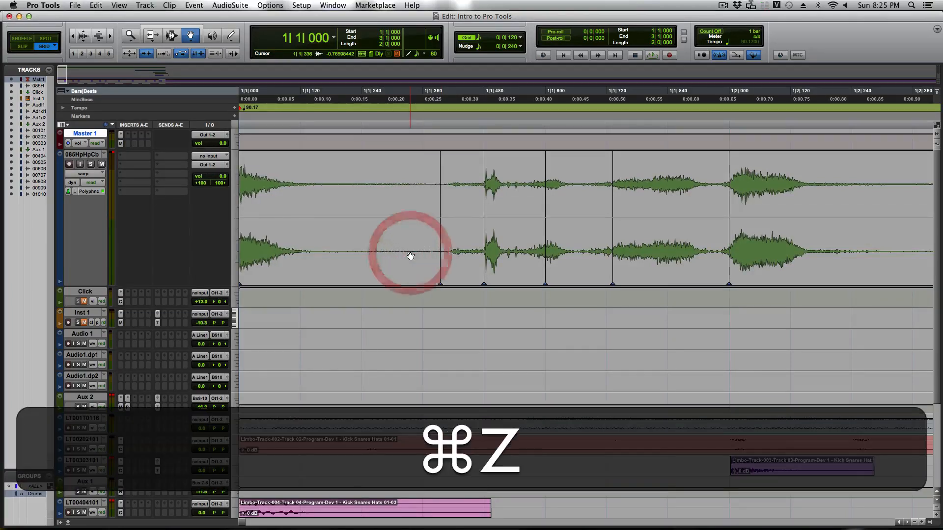
{"action": "left_click", "coordinate": [22, 47]}
{"action": "left_click_drag", "start_coordinate": [441, 234], "coordinate": [460, 234]}
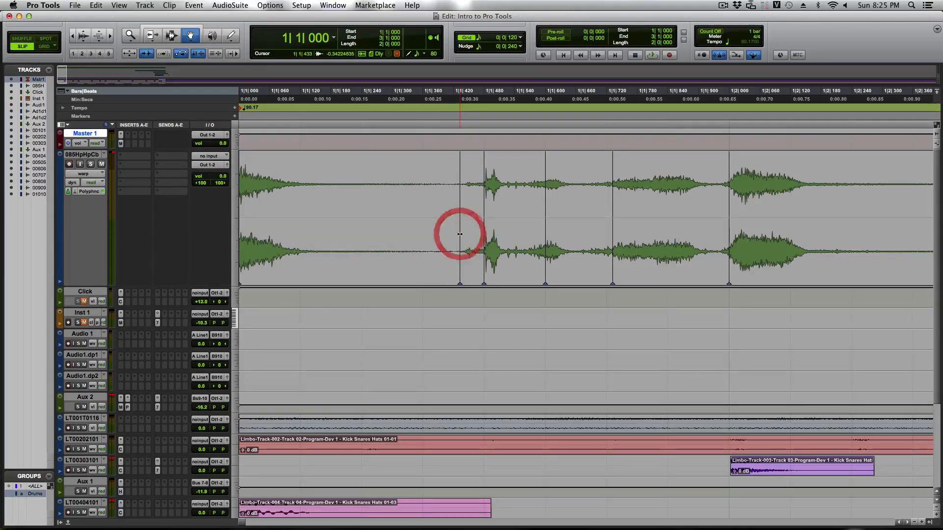
{"action": "key", "text": "space"}
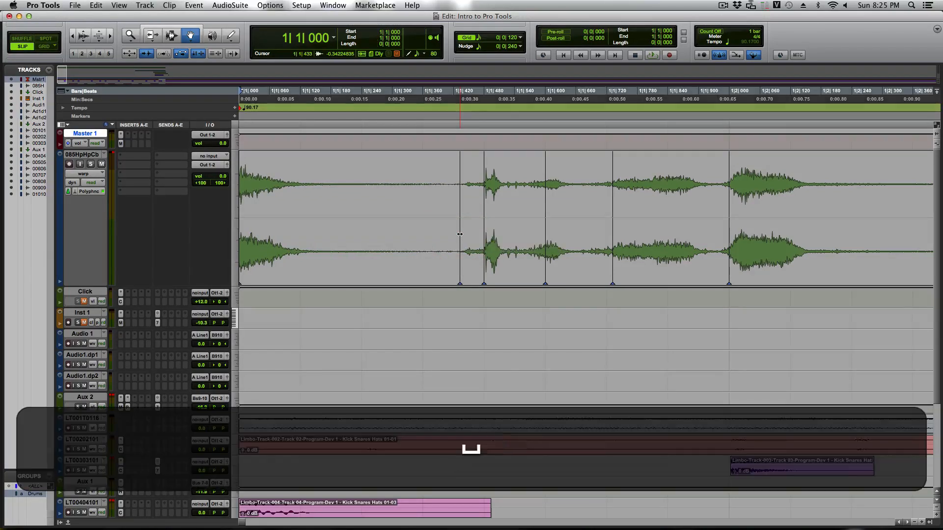
{"action": "key", "text": "space"}
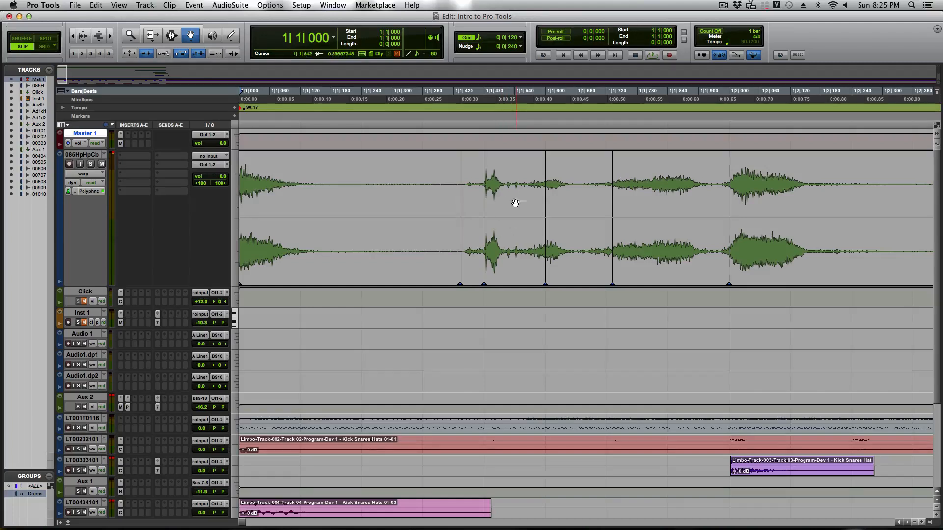
- Add a warp marker at about 1|1|515 in the shaker loop, move it to about 1|1|504, and play back the result
{"action": "left_click", "coordinate": [502, 180]}
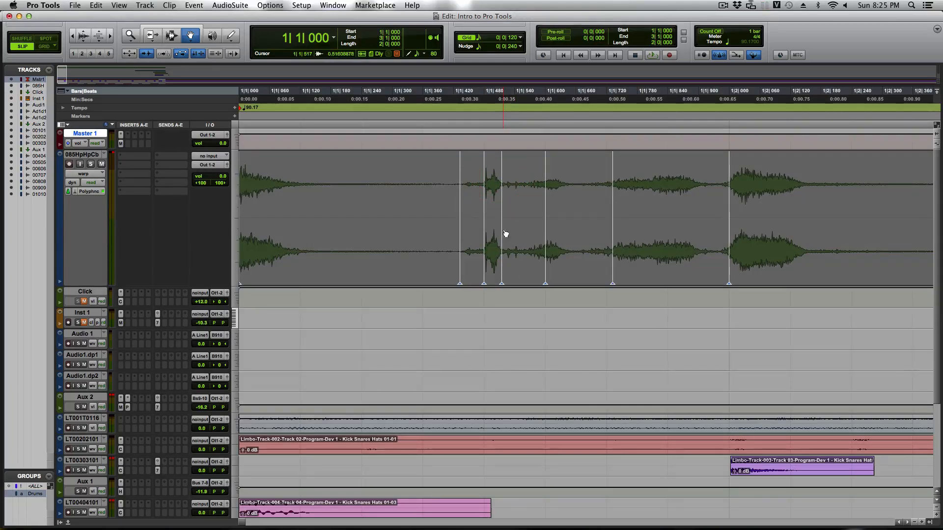
{"action": "left_click", "coordinate": [499, 372]}
{"action": "left_click_drag", "start_coordinate": [502, 225], "coordinate": [496, 226]}
{"action": "key", "text": "space"}
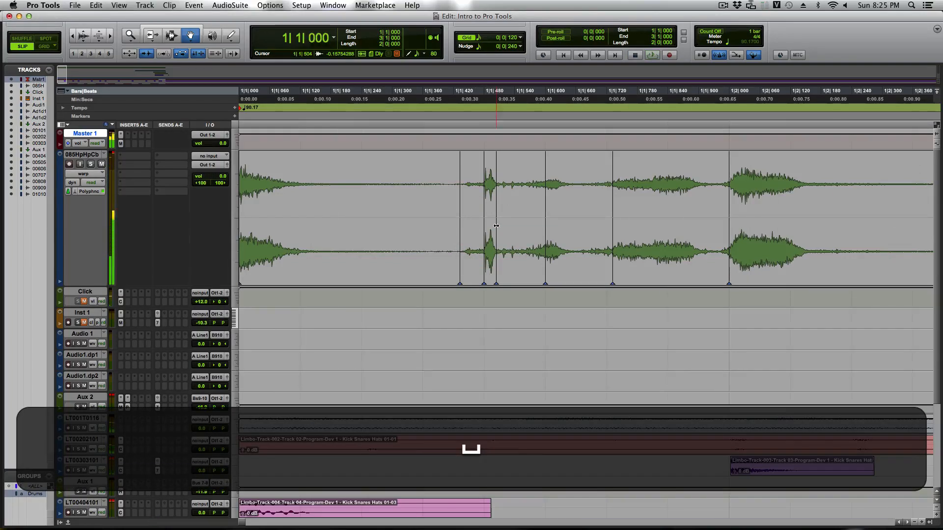
{"action": "key", "text": "space"}
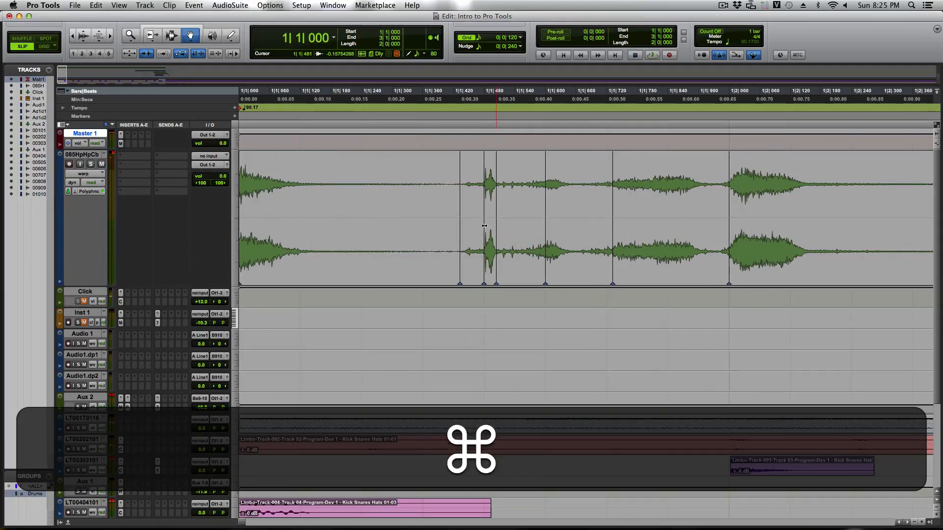
- Move the shaker loop's warp marker at about 1|1|433 to about 1|1|457 and play the loop from the start several times
{"action": "left_click_drag", "start_coordinate": [459, 211], "coordinate": [472, 214]}
{"action": "key", "text": "space"}
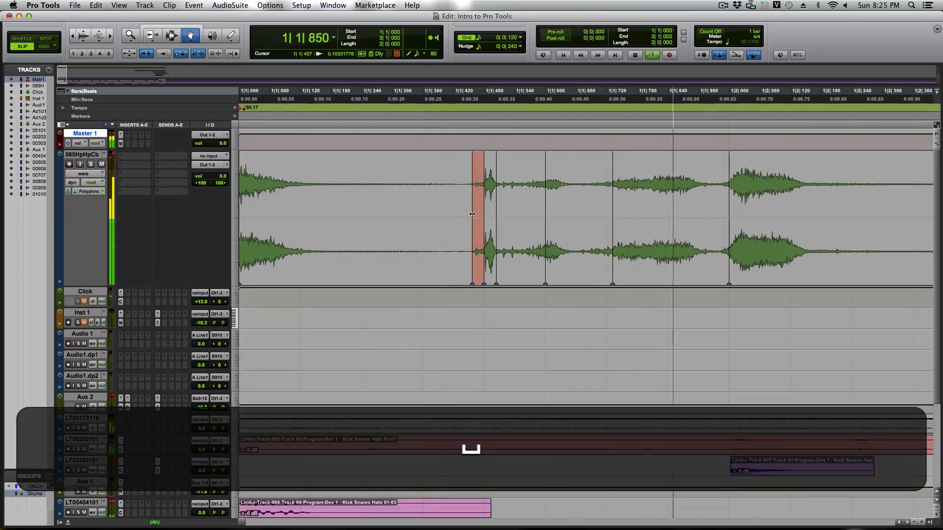
{"action": "key", "text": "space"}
{"action": "key", "text": "space"}
{"action": "key", "text": "space"}
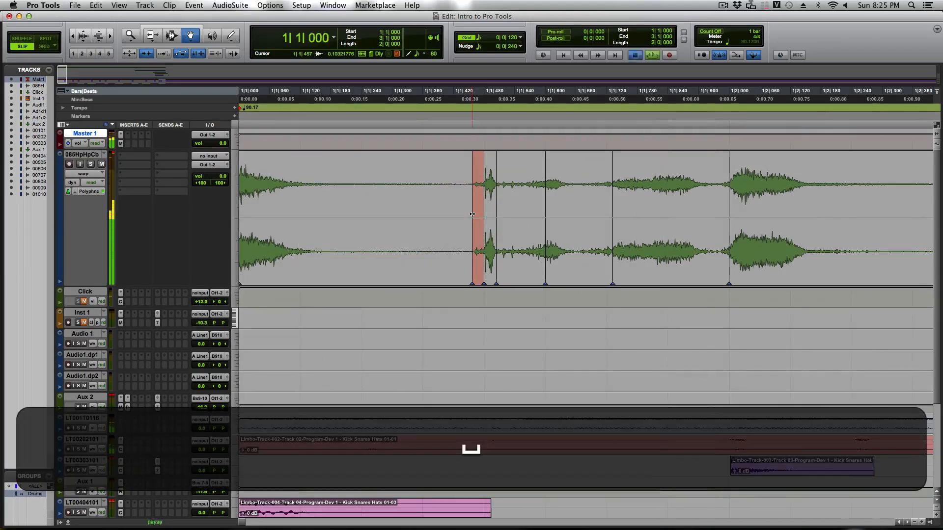
{"action": "key", "text": "space"}
{"action": "key", "text": "space"}
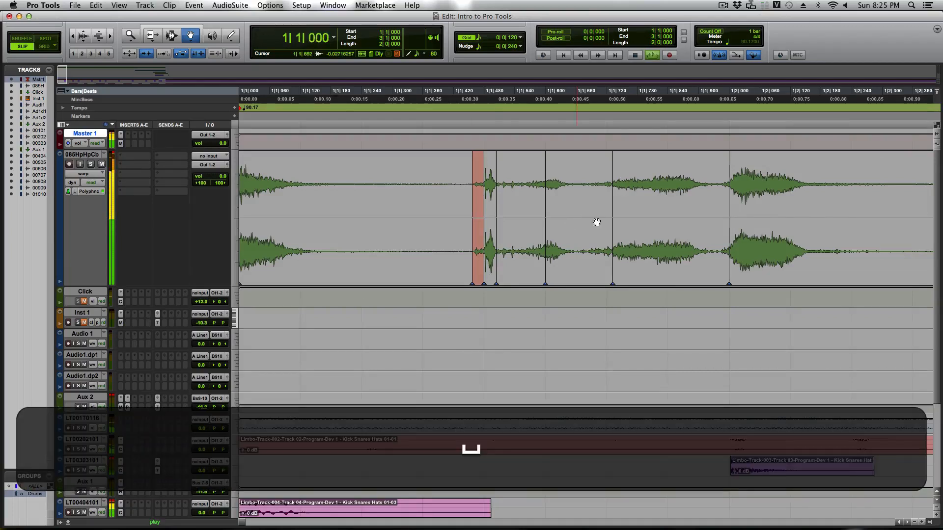
{"action": "key", "text": "space"}
{"action": "key", "text": "space"}
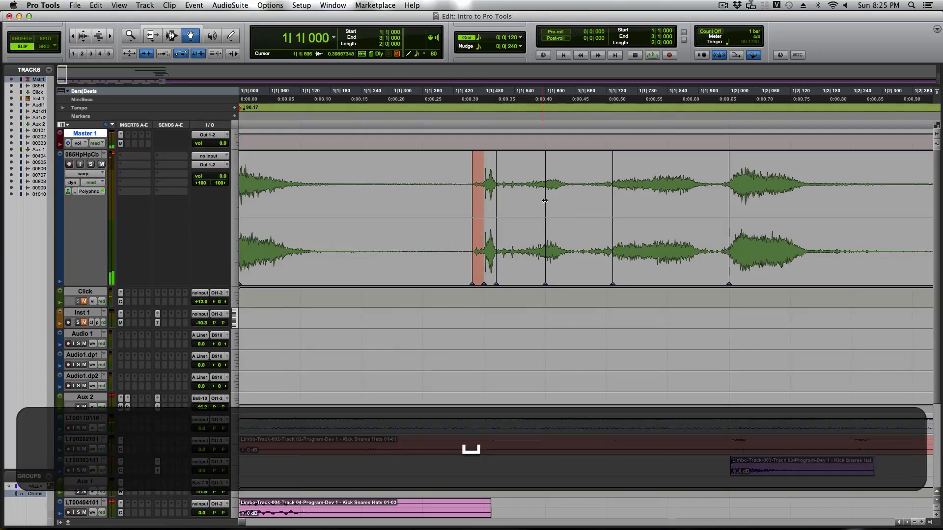
- Move the shaker loop's warp marker at 1|1|600 to about 1|1|583 and listen to the result
{"action": "left_click_drag", "start_coordinate": [546, 201], "coordinate": [536, 200]}
{"action": "key", "text": "space"}
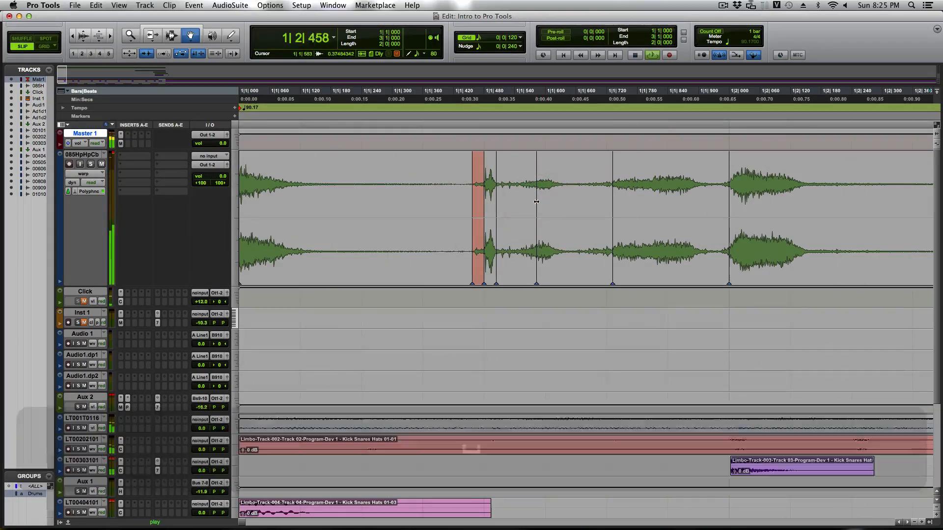
{"action": "key", "text": "space"}
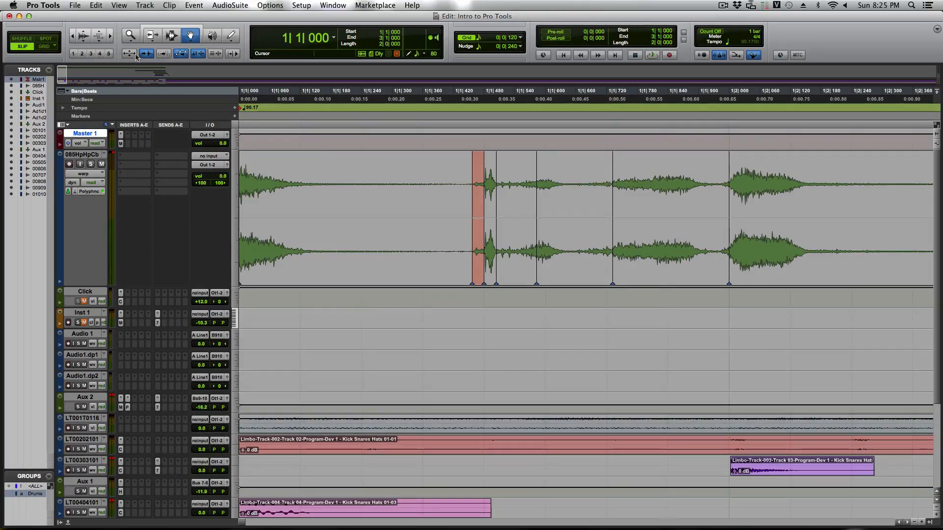
- Switch the edit mode to Grid, snap the warp marker just after 1|1|720 to 1|1|720, and listen to the result
{"action": "left_click", "coordinate": [44, 46]}
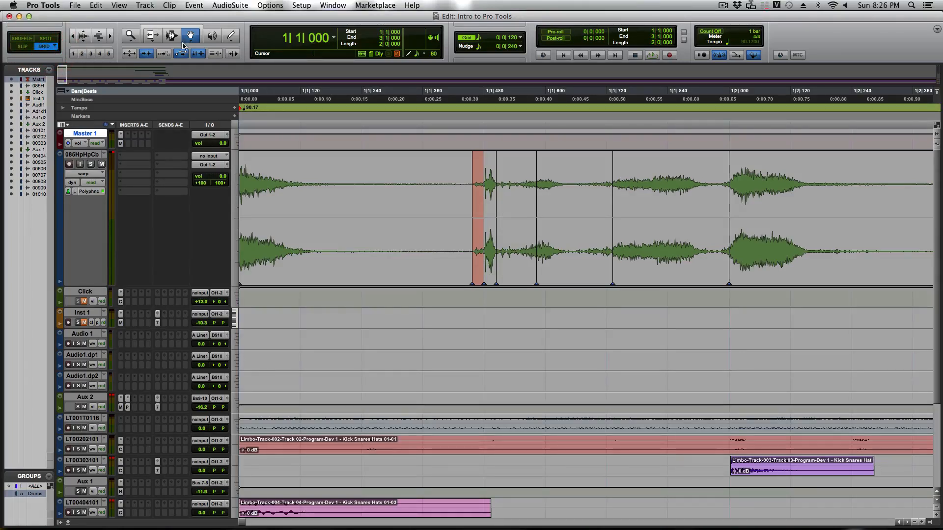
{"action": "left_click_drag", "start_coordinate": [612, 167], "coordinate": [607, 167]}
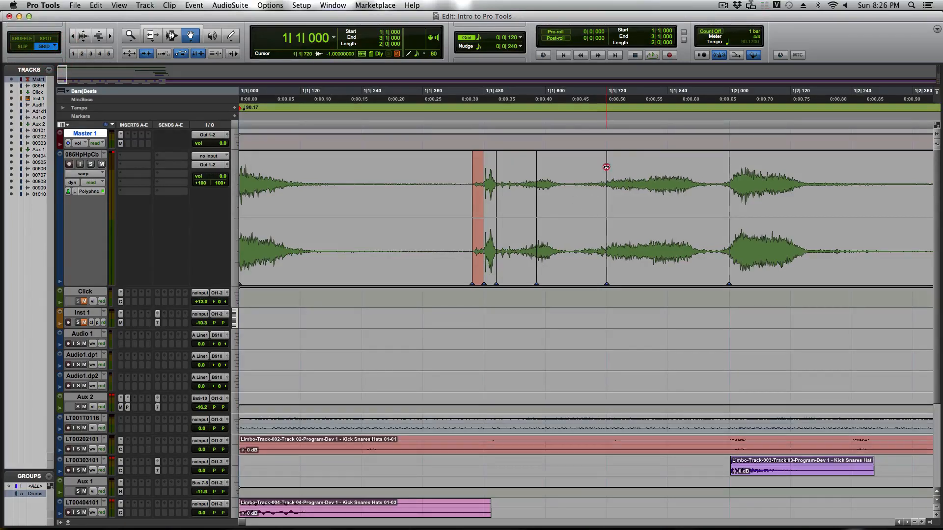
{"action": "key", "text": "space"}
{"action": "key", "text": "space"}
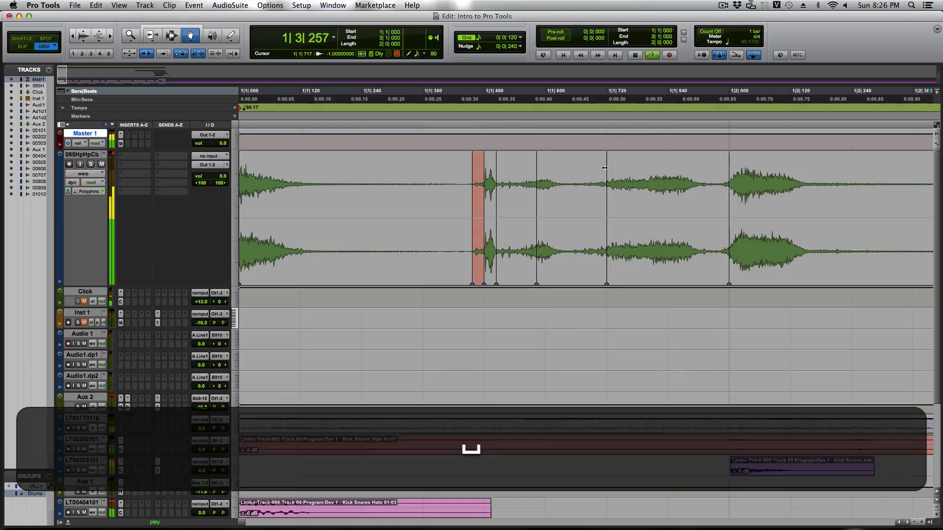
{"action": "key", "text": "space"}
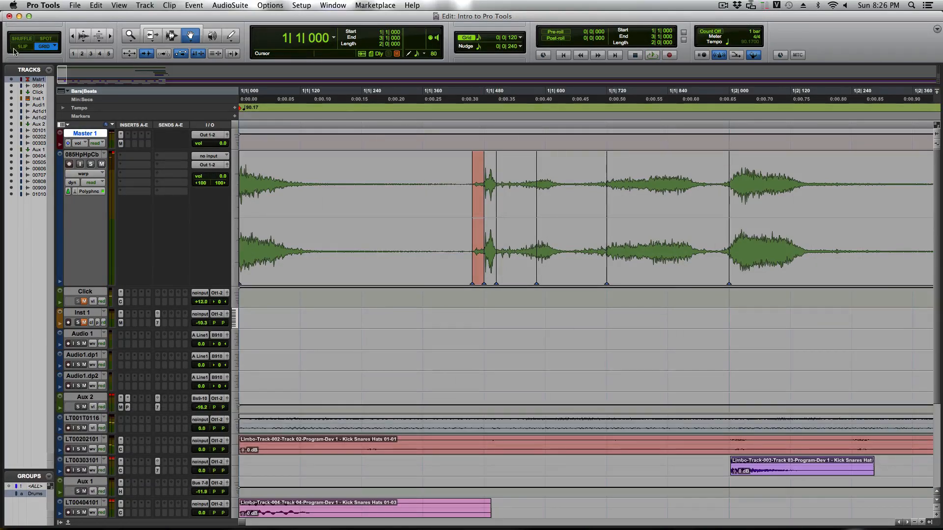
- Switch the edit mode to Slip, move the warp marker at about 1|1|504 to about 1|1|545, and listen to the result
{"action": "left_click", "coordinate": [22, 46]}
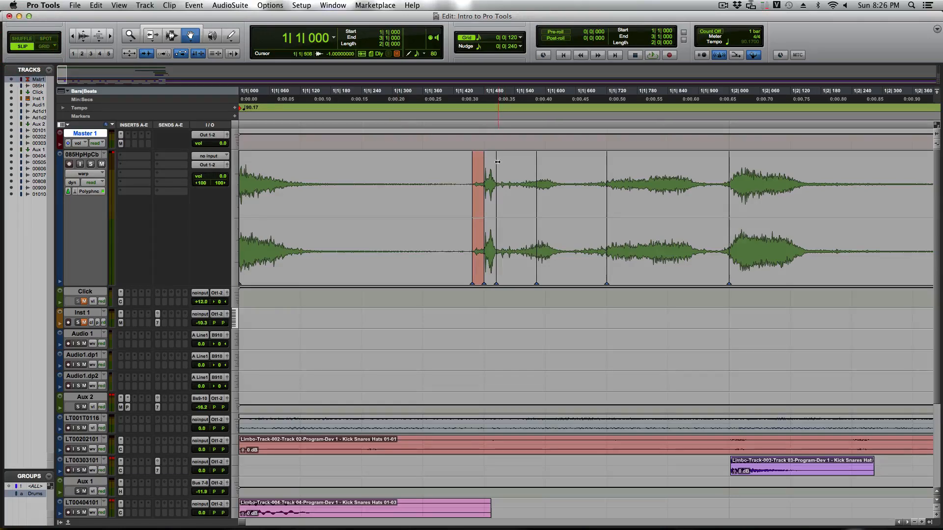
{"action": "left_click_drag", "start_coordinate": [497, 162], "coordinate": [517, 165]}
{"action": "key", "text": "space"}
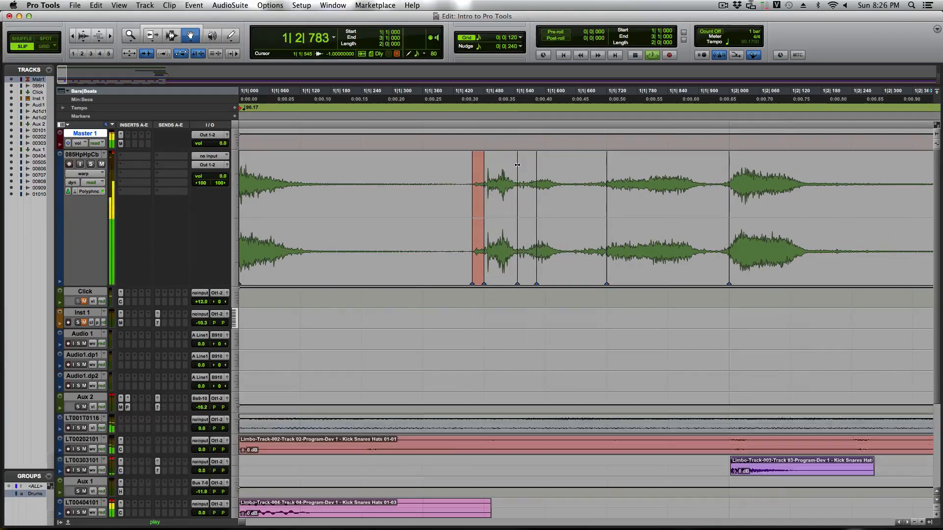
{"action": "key", "text": "space"}
{"action": "key", "text": "space"}
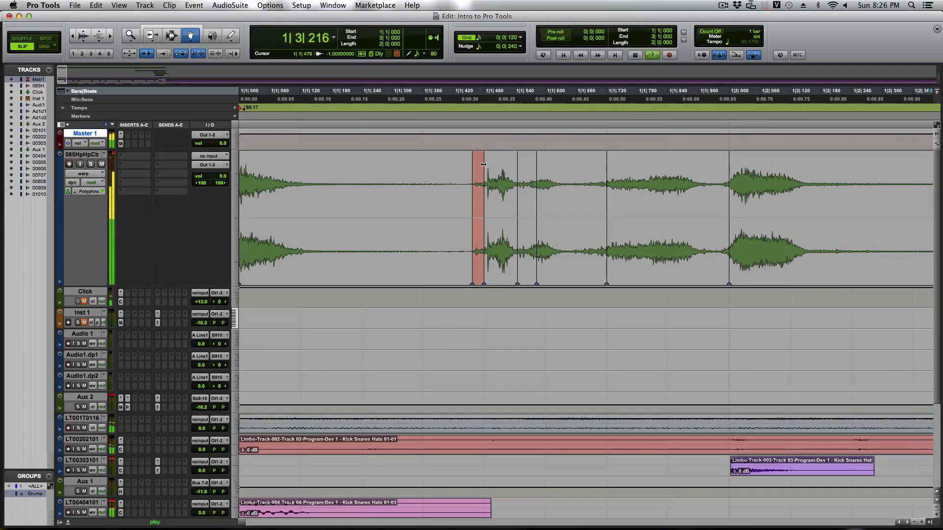
{"action": "key", "text": "space"}
- Add a warp marker at the start of the shaker hit just after 1|1|480, at about 1|1|487
{"action": "key", "text": "alt+super+bracketright"}
{"action": "key", "text": "alt+super+bracketright"}
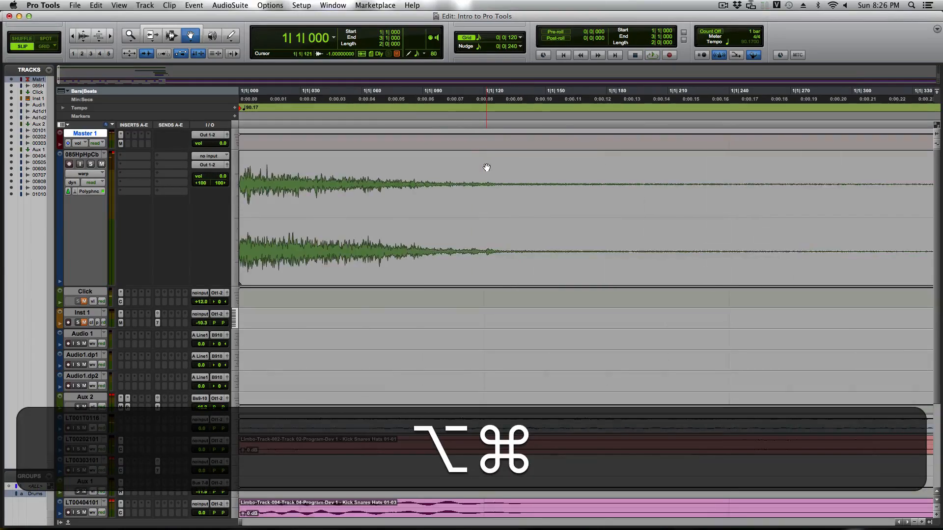
{"action": "scroll", "coordinate": [487, 168], "scroll_direction": "right", "scroll_amount": 10}
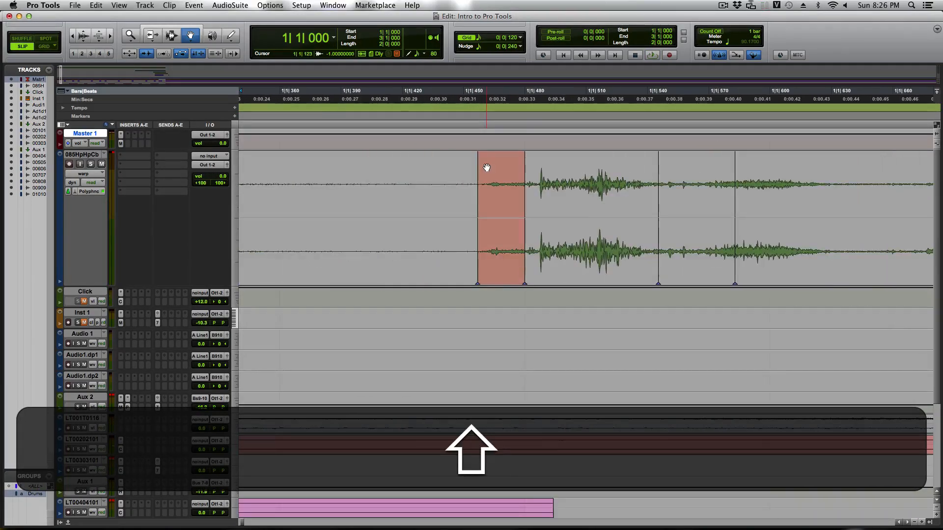
{"action": "scroll", "coordinate": [487, 168], "scroll_direction": "right", "scroll_amount": 2}
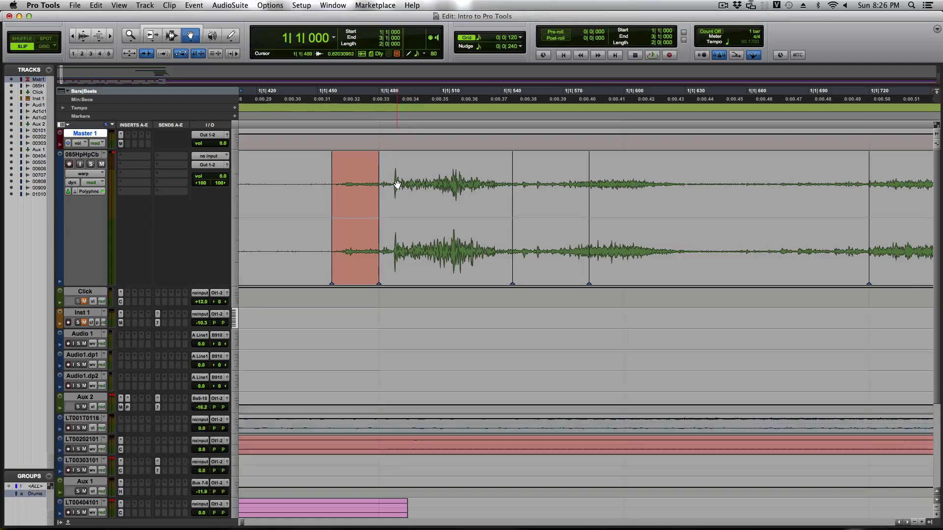
{"action": "double_click", "coordinate": [396, 182]}
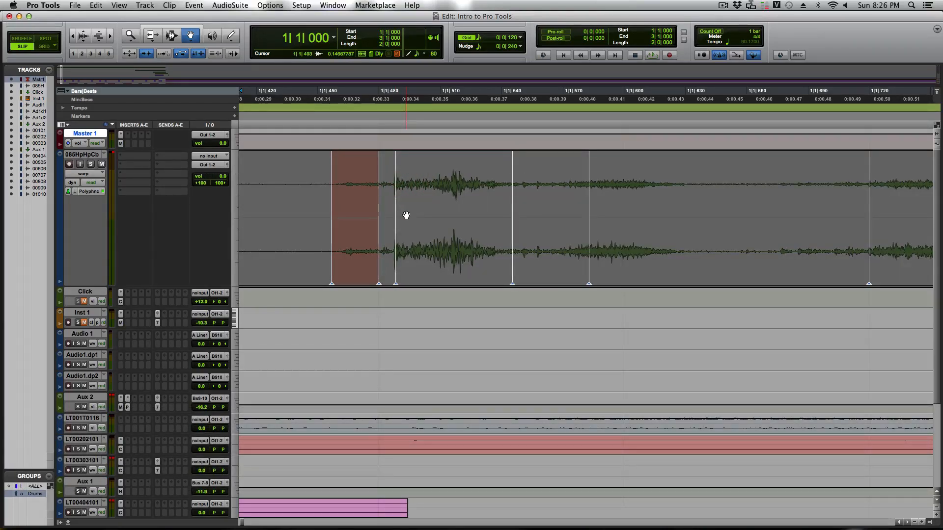
{"action": "key", "text": "s"}
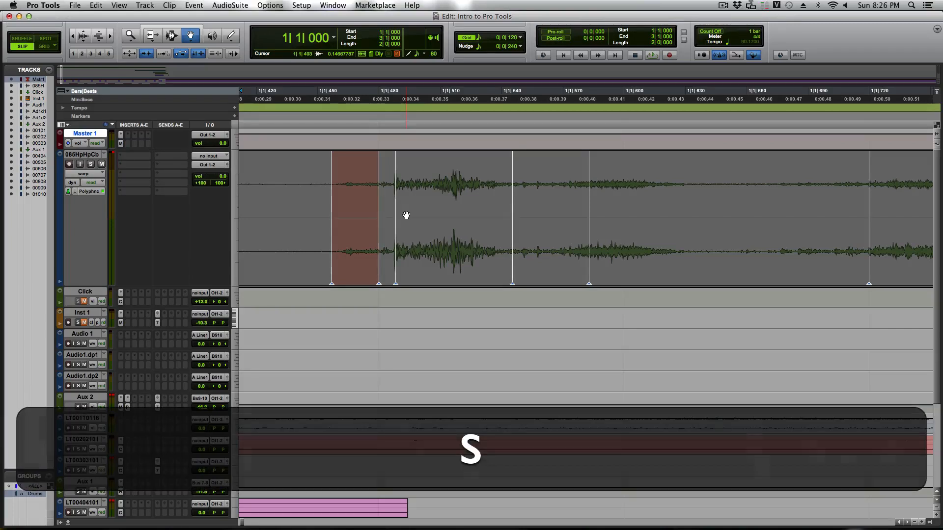
{"action": "key", "text": "super+z"}
- Delete the shaker loop's warp marker at 1|1|480, just before the hit's transient
{"action": "scroll", "coordinate": [396, 192], "scroll_direction": "up", "scroll_amount": 2}
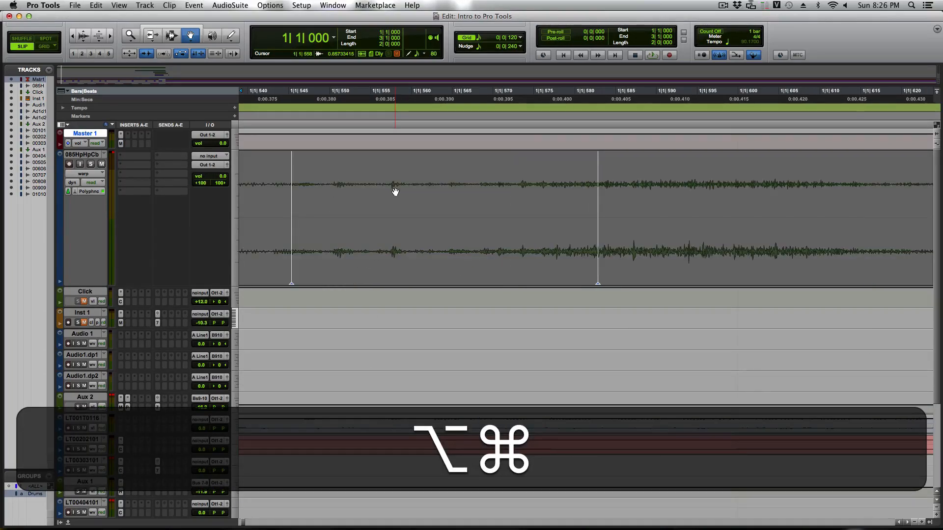
{"action": "scroll", "coordinate": [395, 192], "scroll_direction": "left", "scroll_amount": 5}
{"action": "scroll", "coordinate": [396, 192], "scroll_direction": "left", "scroll_amount": 6}
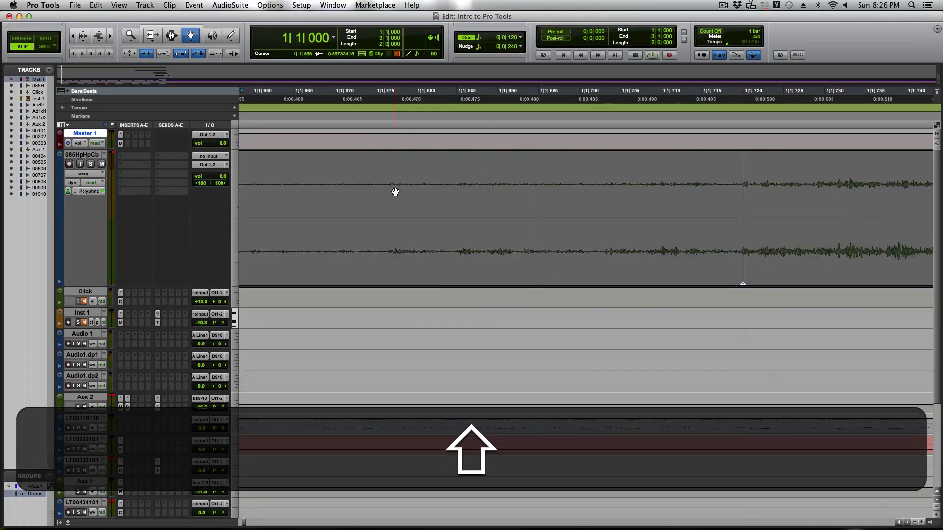
{"action": "scroll", "coordinate": [395, 192], "scroll_direction": "right", "scroll_amount": 1}
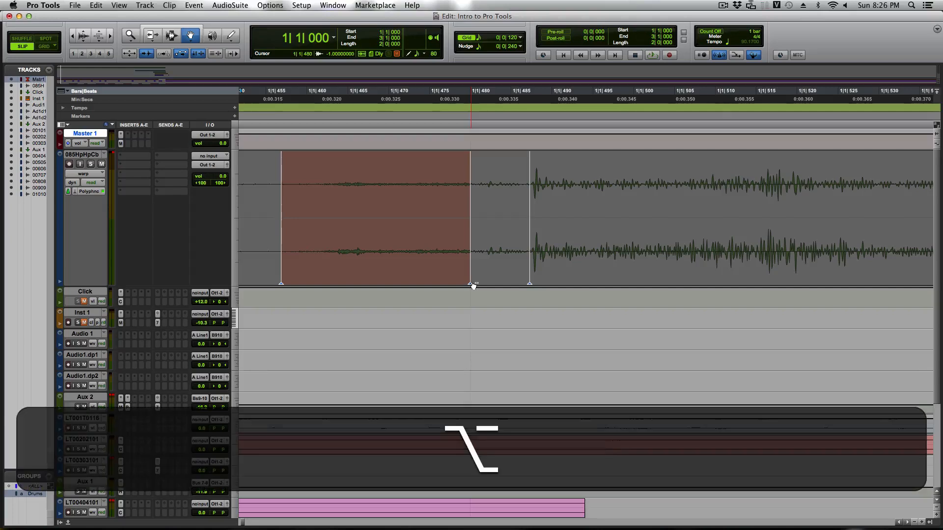
{"action": "left_click", "coordinate": [471, 283], "text": "alt"}
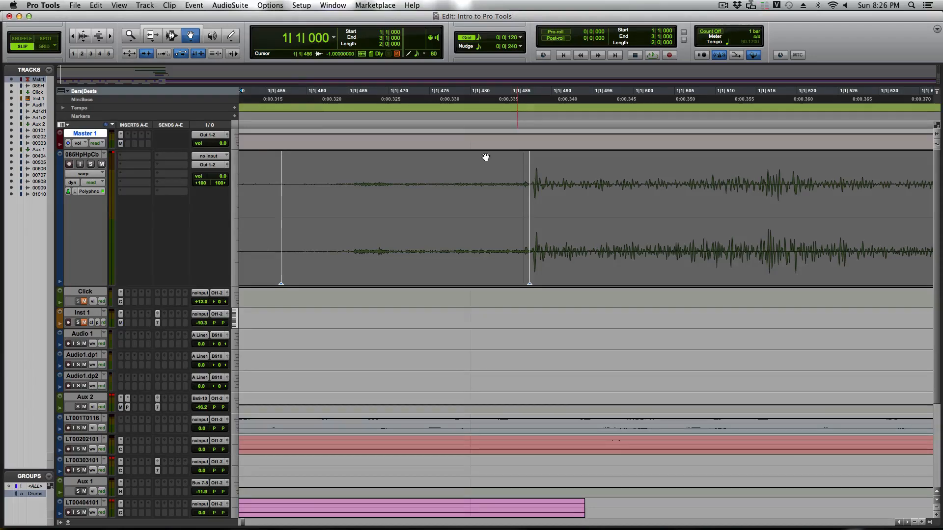
{"action": "left_click", "coordinate": [399, 328]}
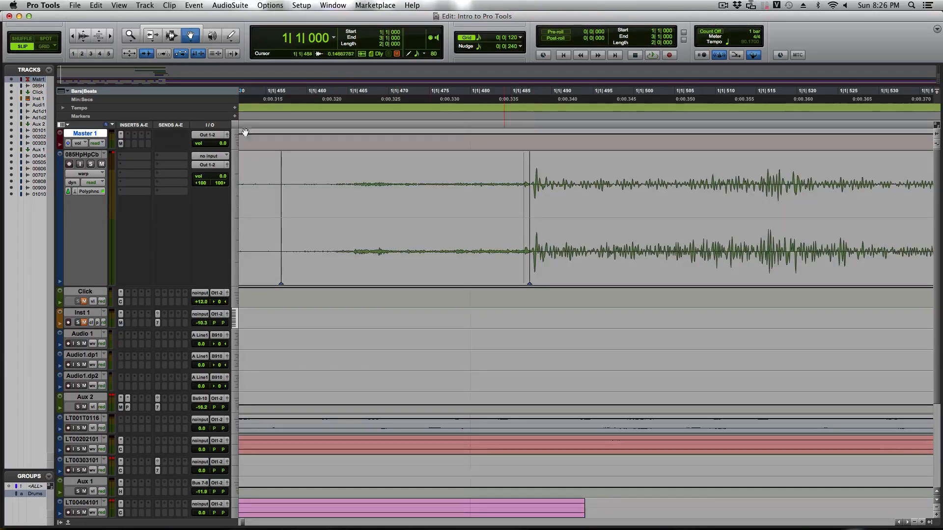
- Switch the edit mode to Grid and snap the warp marker at about 1|1|487 to the grid line at 1|1|480
{"action": "left_click", "coordinate": [44, 46]}
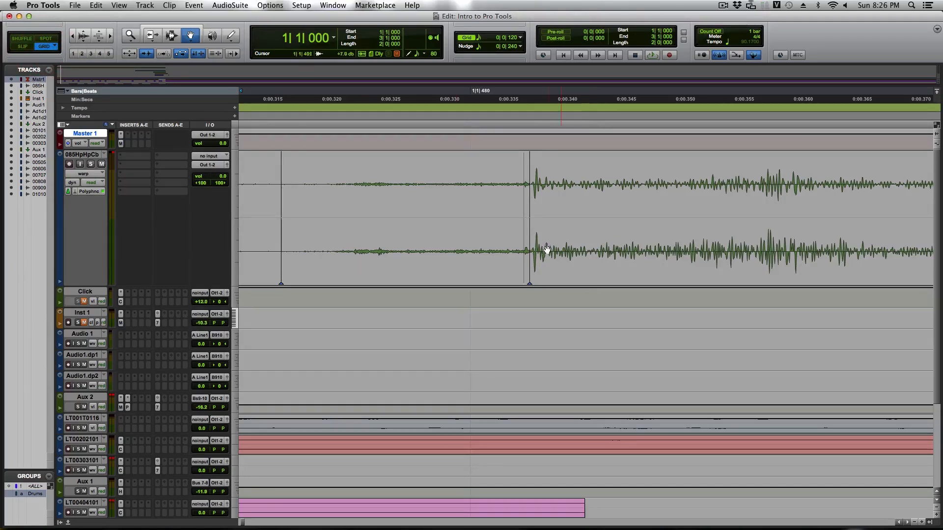
{"action": "left_click_drag", "start_coordinate": [531, 247], "coordinate": [528, 246]}
{"action": "scroll", "coordinate": [529, 267], "scroll_direction": "up", "scroll_amount": 2}
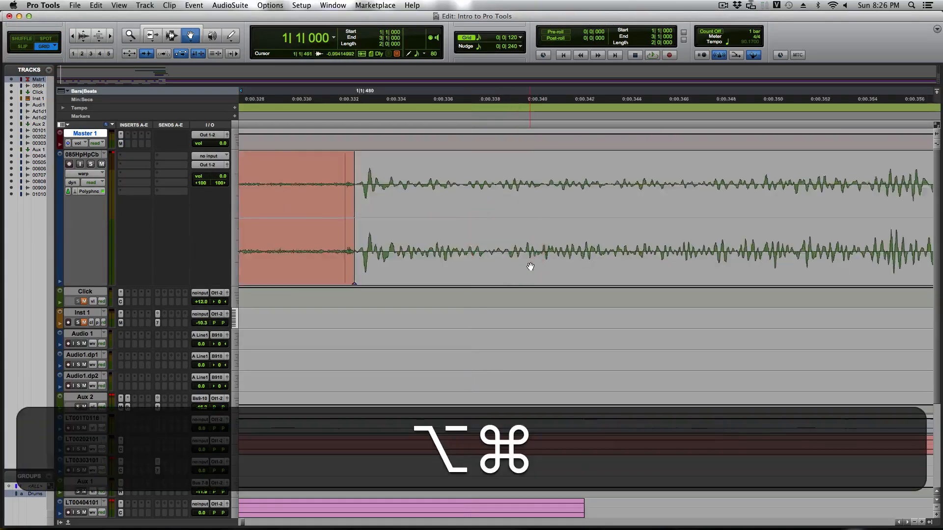
- Play the opening beats of the shaker loop repeatedly to check the timing of the adjusted hits
{"action": "scroll", "coordinate": [533, 268], "scroll_direction": "down", "scroll_amount": 9}
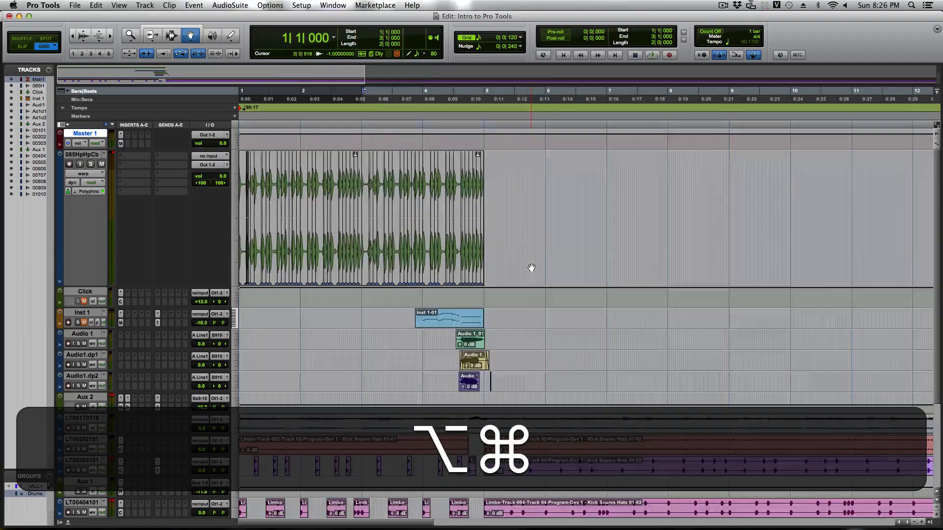
{"action": "scroll", "coordinate": [531, 268], "scroll_direction": "up", "scroll_amount": 1}
{"action": "key", "text": "alt+super+space"}
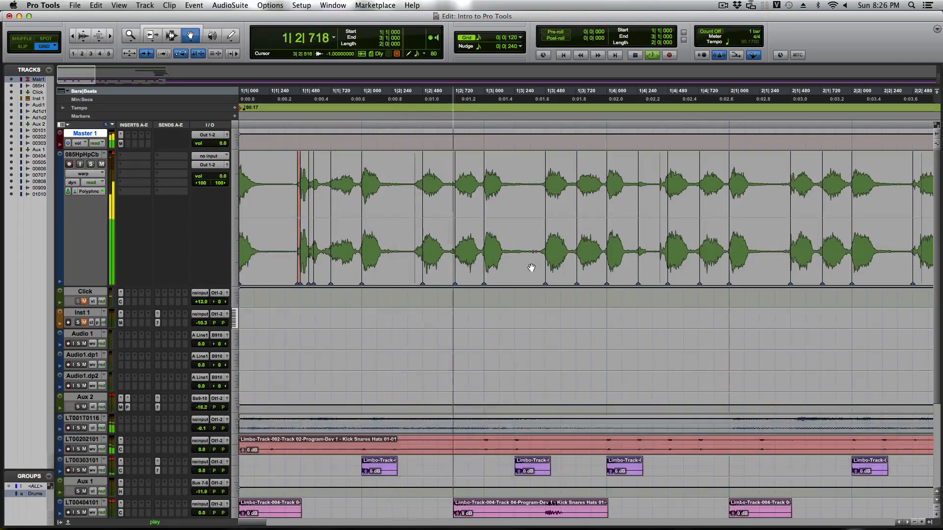
{"action": "key", "text": "space"}
{"action": "key", "text": "space"}
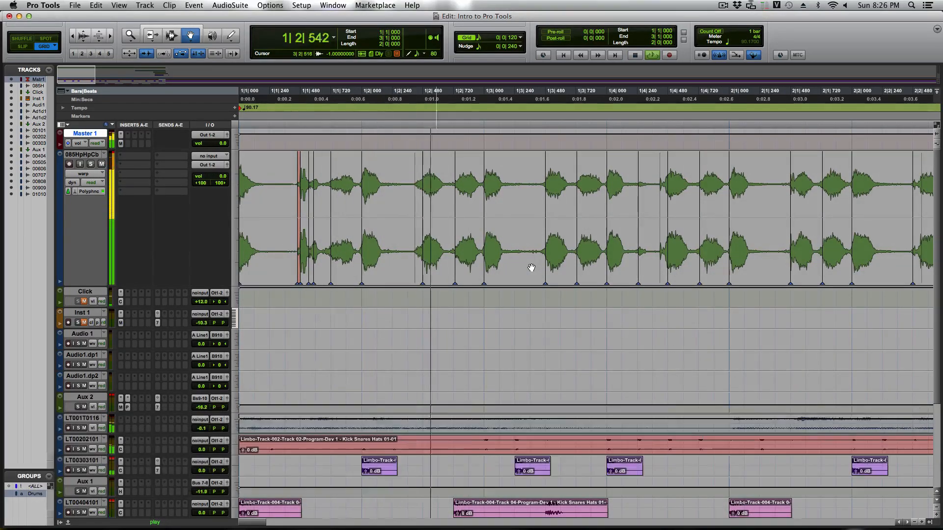
{"action": "key", "text": "space"}
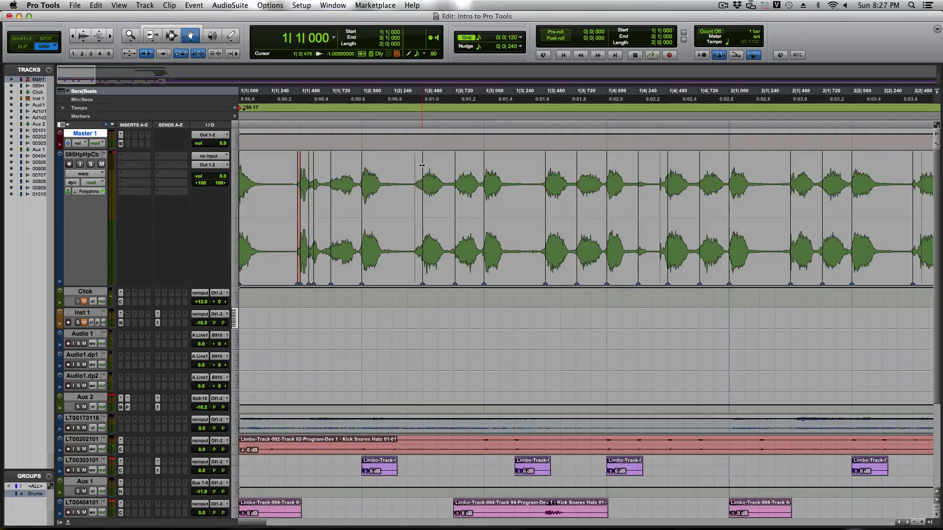
{"action": "key", "text": "space"}
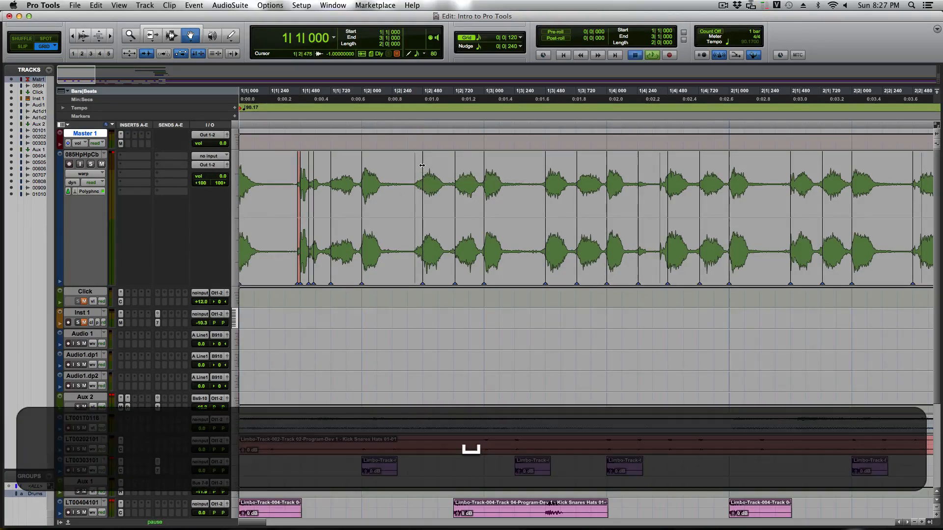
{"action": "key", "text": "space"}
{"action": "key", "text": "space"}
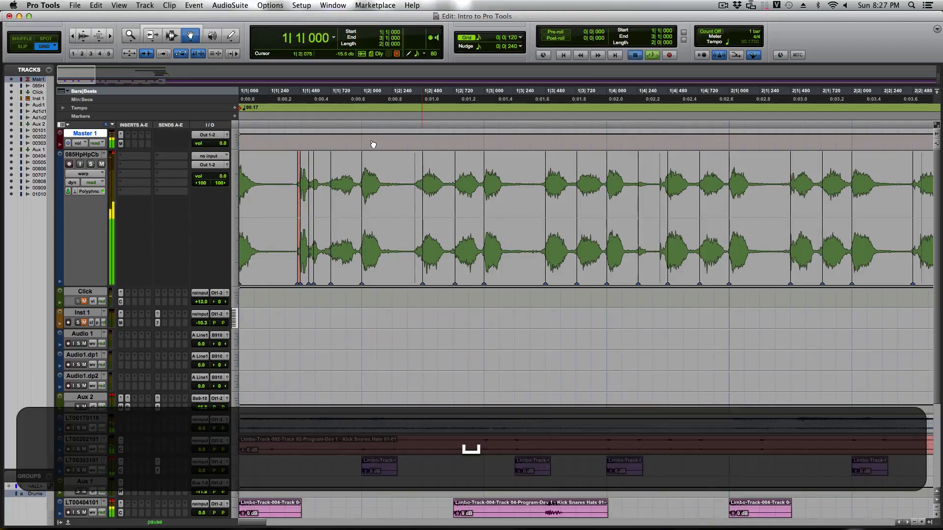
{"action": "key", "text": "space"}
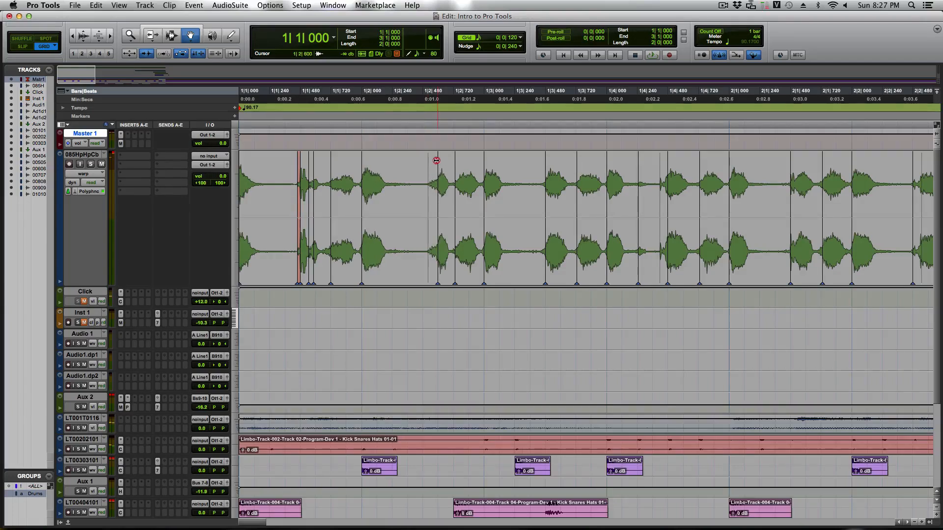
- Warp the shaker hit just after 1|2|480 back onto the grid line at 1|2|480
{"action": "left_click", "coordinate": [436, 160]}
{"action": "key", "text": "space"}
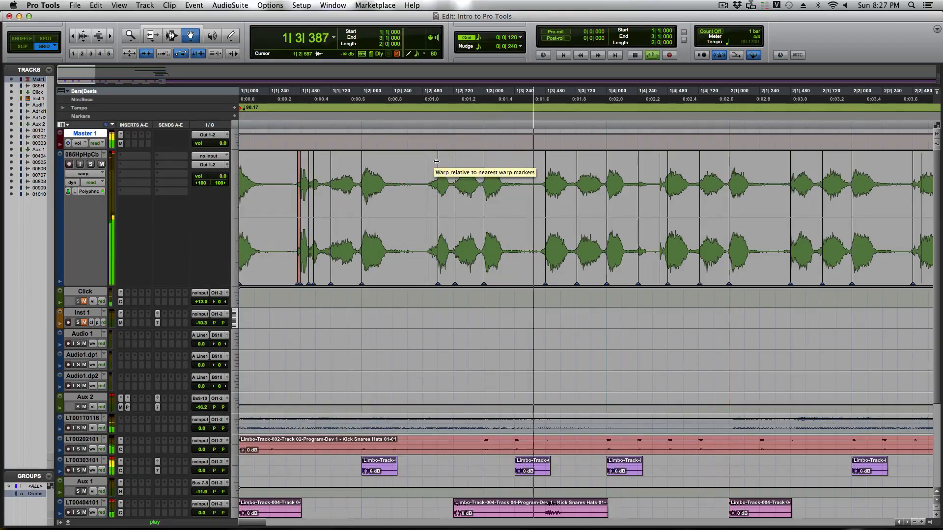
{"action": "key", "text": "space"}
{"action": "left_click_drag", "start_coordinate": [429, 161], "coordinate": [421, 160]}
- Play the first bar of the shaker loop repeatedly to check the timing of the hit at 1|2|480
{"action": "key", "text": "space"}
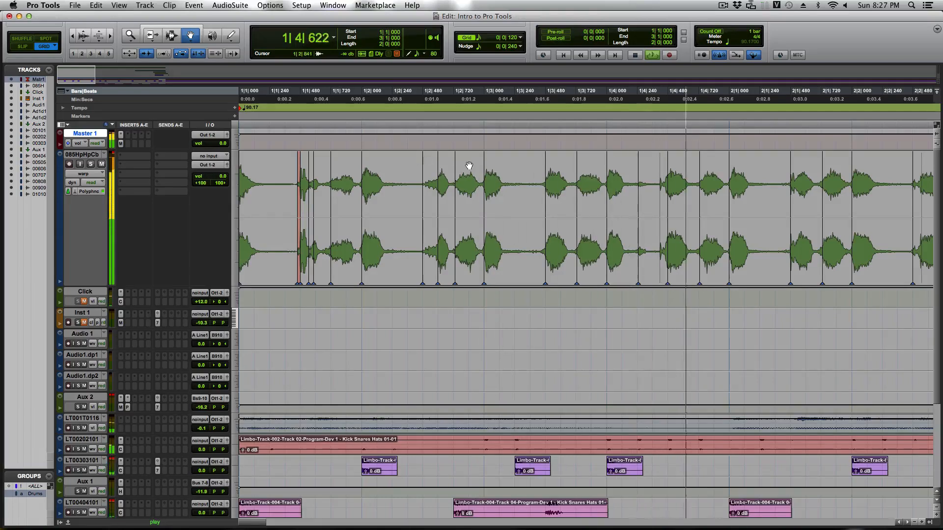
{"action": "key", "text": "space"}
{"action": "key", "text": "space"}
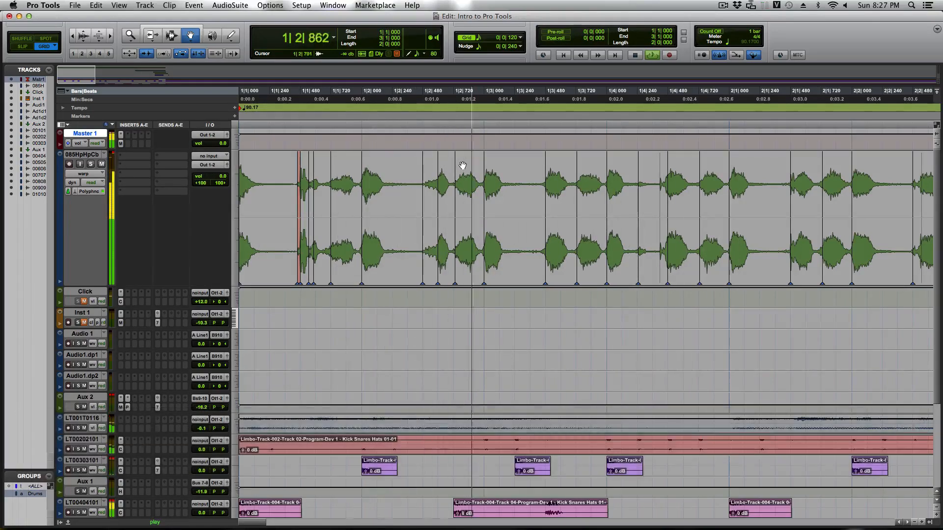
{"action": "key", "text": "space"}
{"action": "key", "text": "space"}
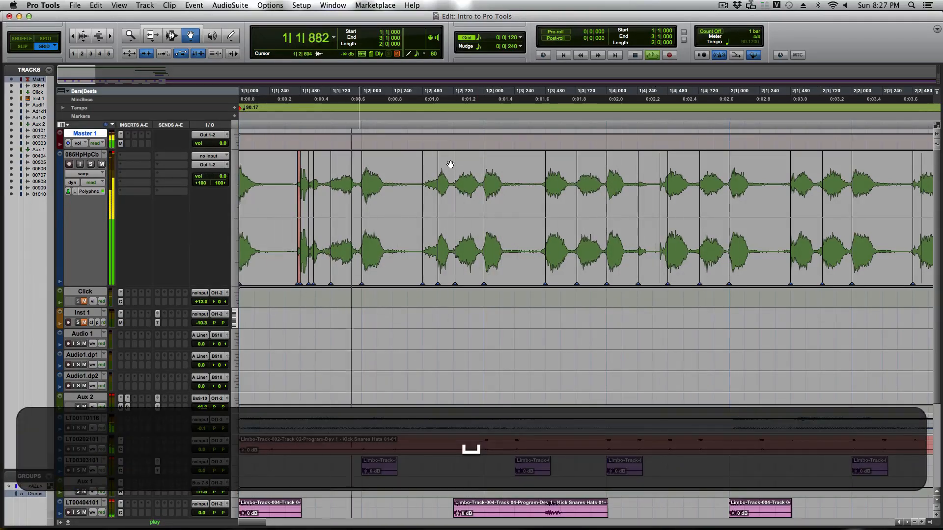
{"action": "key", "text": "space"}
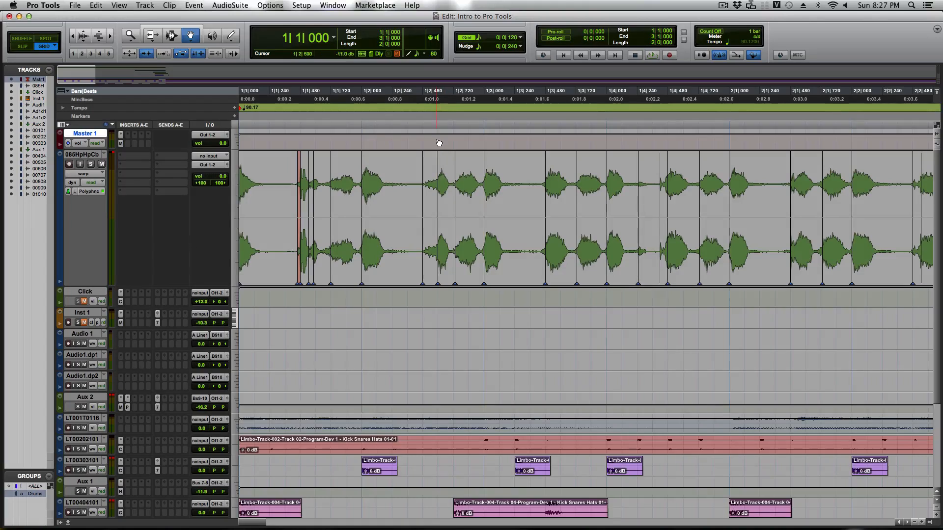
- Add a warp marker at about 1|2|525 and, in Grid mode, snap the following marker to 1|2|600
{"action": "left_click", "coordinate": [442, 179]}
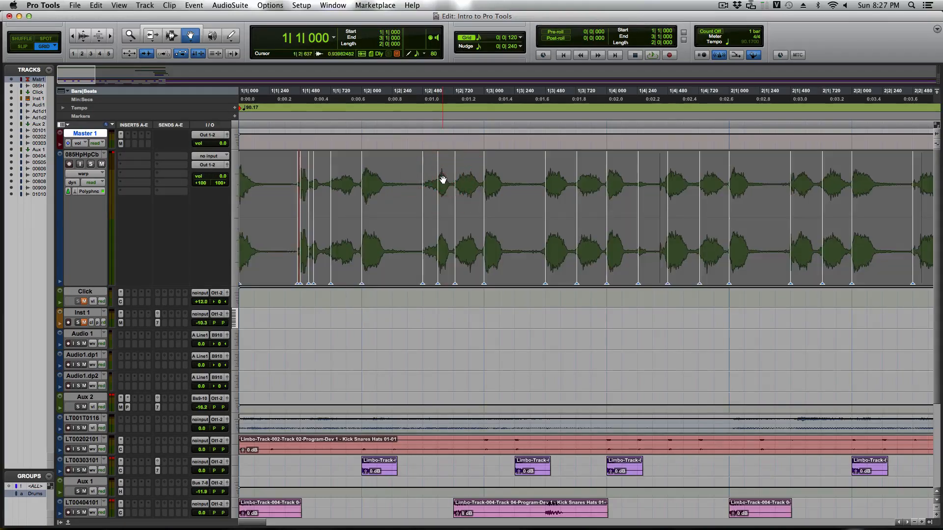
{"action": "left_click", "coordinate": [437, 317]}
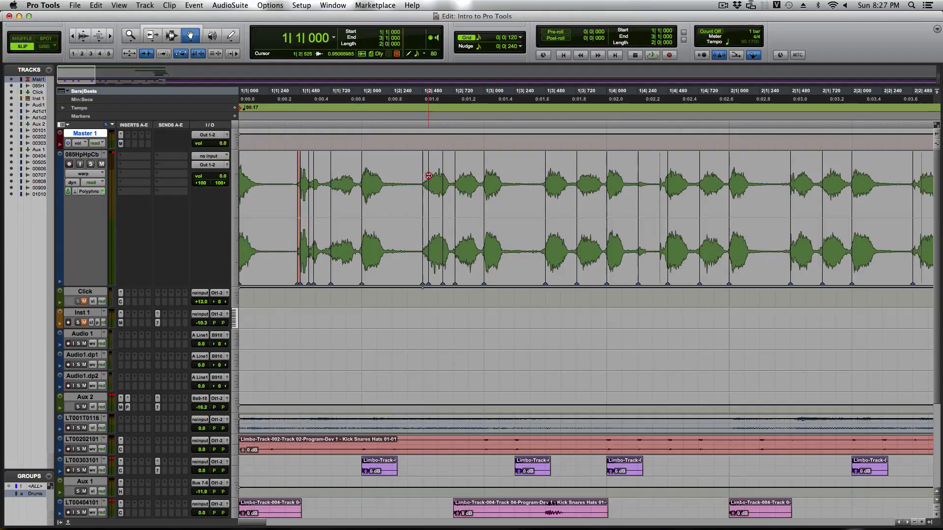
{"action": "left_click", "coordinate": [40, 46]}
{"action": "left_click_drag", "start_coordinate": [442, 169], "coordinate": [438, 170]}
- Play the first bar to check the shaker hits around 1|2|480 to 1|2|600
{"action": "key", "text": "space"}
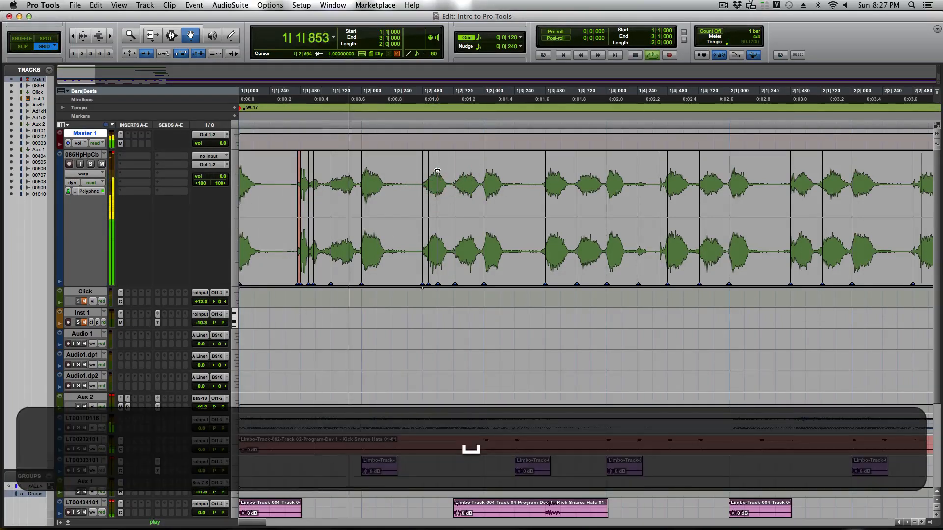
{"action": "key", "text": "space"}
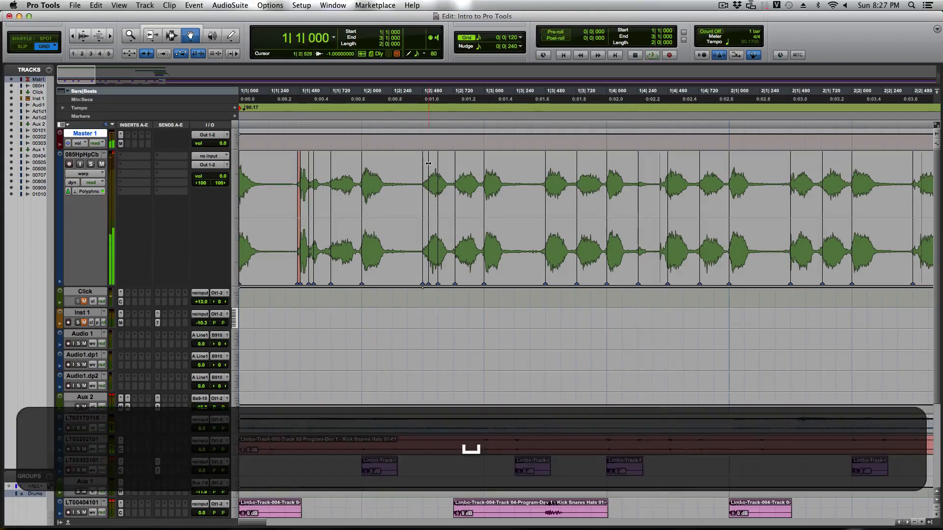
{"action": "key", "text": "space"}
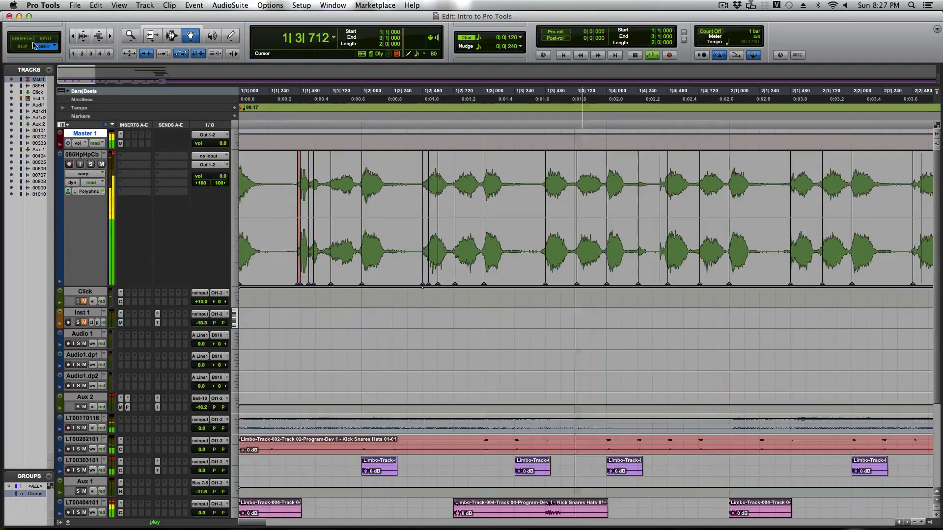
- Switch the edit mode to Slip and move the warp marker at about 1|2|525 slightly later, to about 1|2|550
{"action": "left_click", "coordinate": [23, 46]}
{"action": "key", "text": "space"}
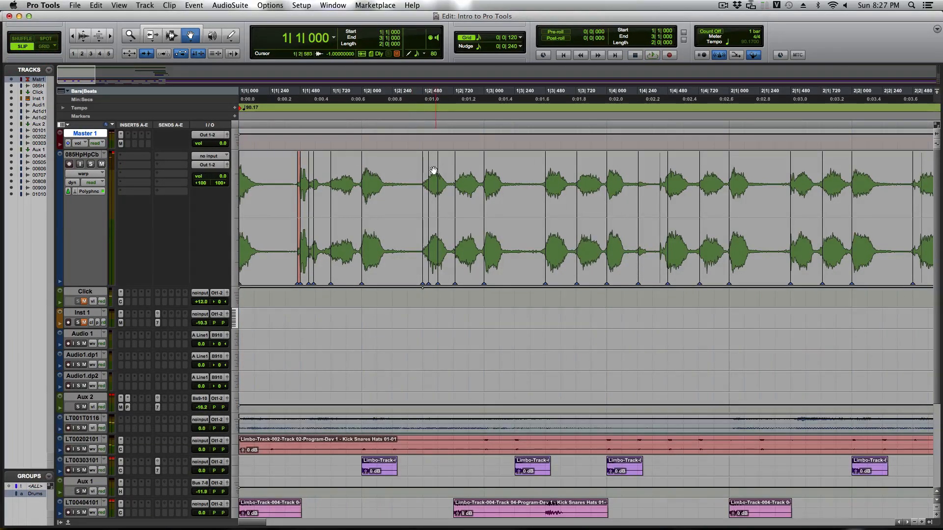
{"action": "left_click_drag", "start_coordinate": [429, 171], "coordinate": [432, 171]}
- Play the shaker loop from the start through bar 2 to check the corrected second beat
{"action": "key", "text": "space"}
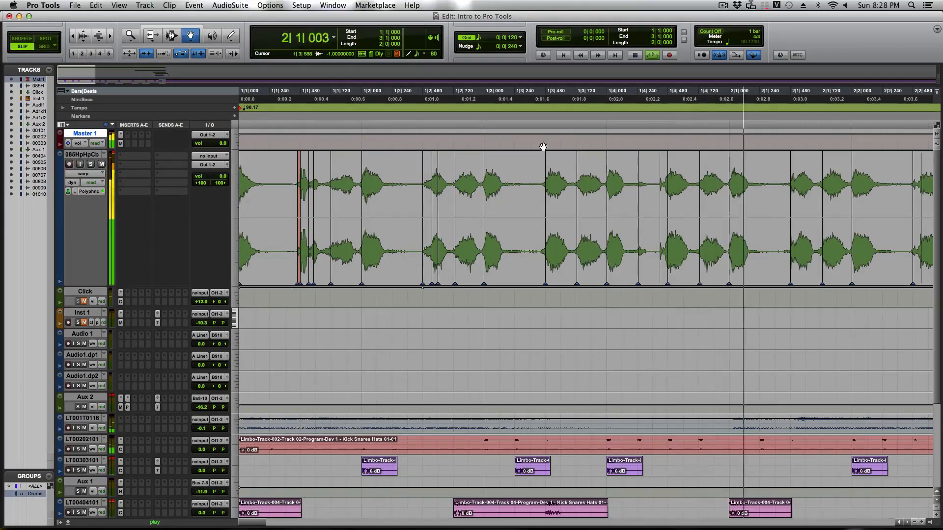
{"action": "key", "text": "space"}
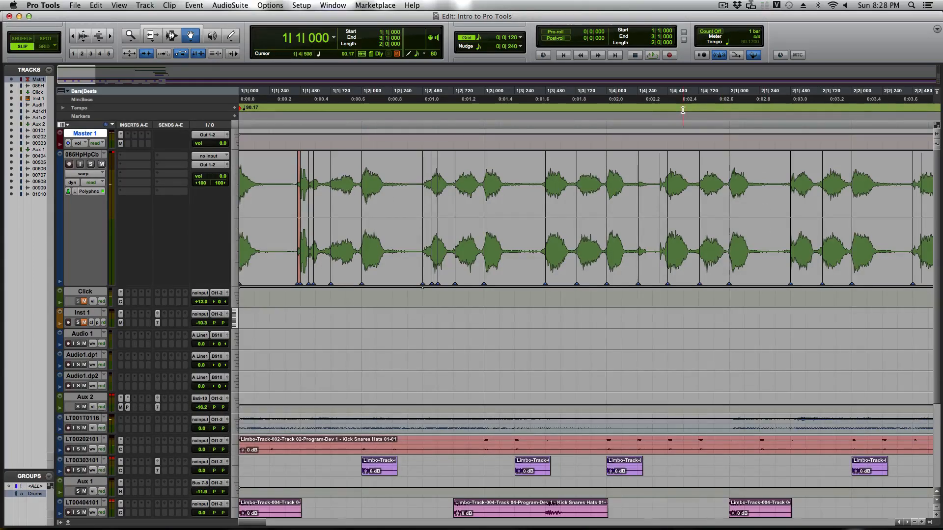
{"action": "key", "text": "space"}
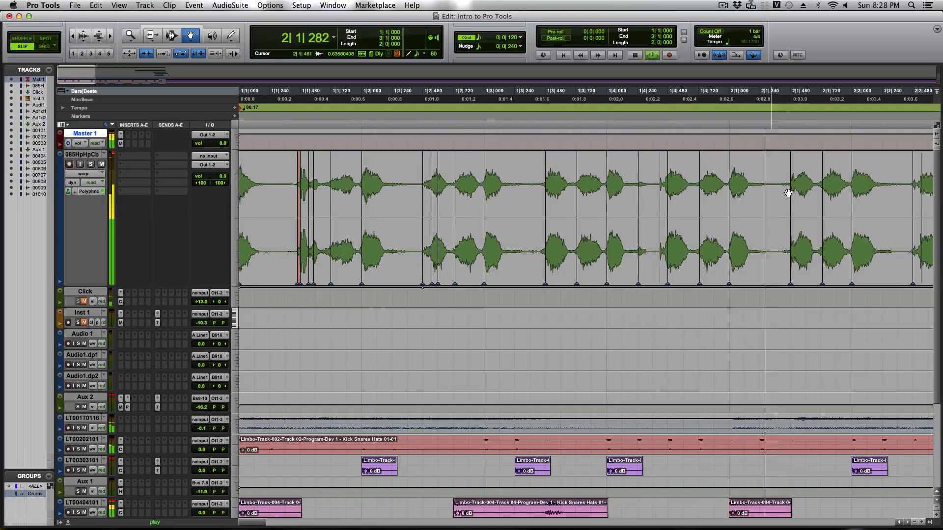
{"action": "key", "text": "space"}
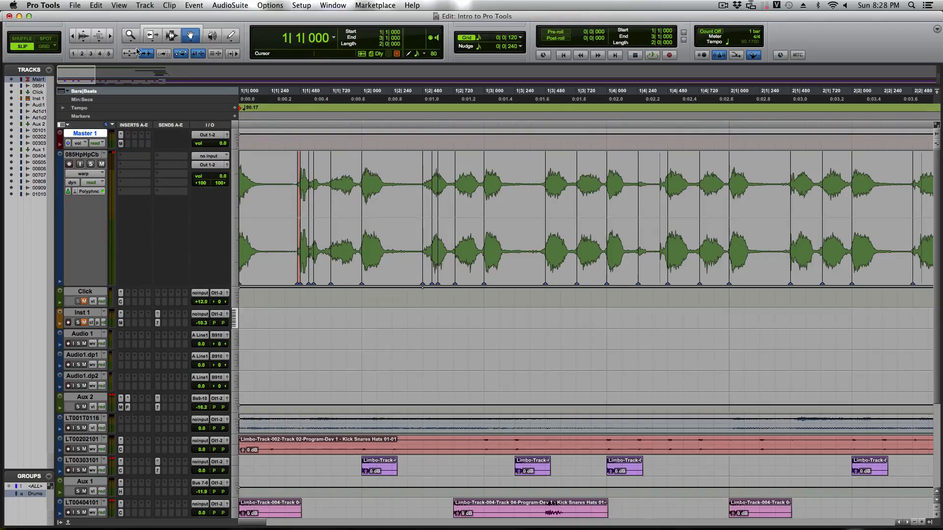
- Set the grid value to a 1/16 note (0|0|240)
{"action": "left_click", "coordinate": [478, 37]}
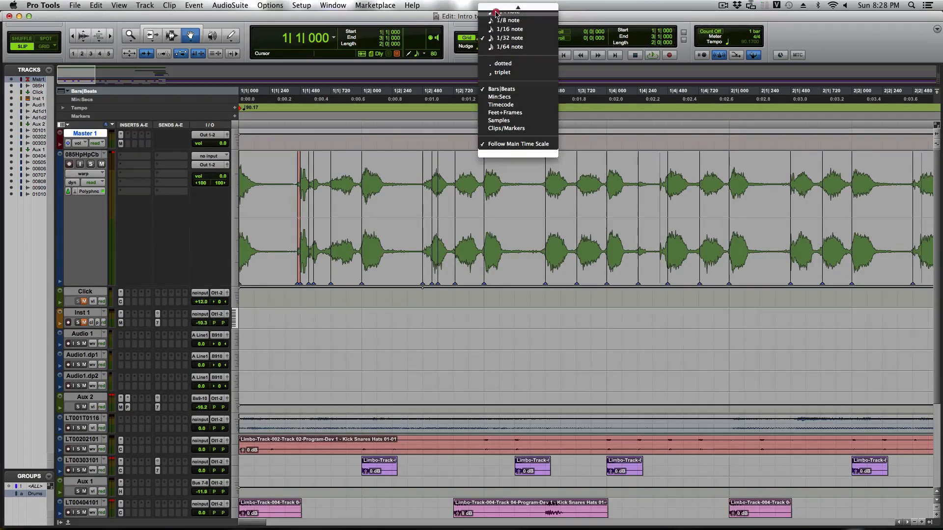
{"action": "left_click", "coordinate": [497, 28]}
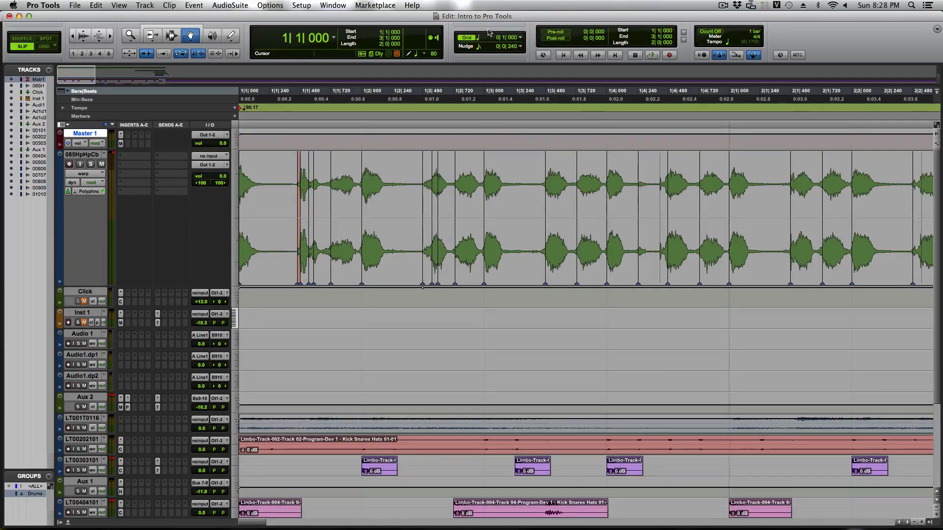
{"action": "left_click", "coordinate": [489, 32]}
{"action": "left_click", "coordinate": [490, 58]}
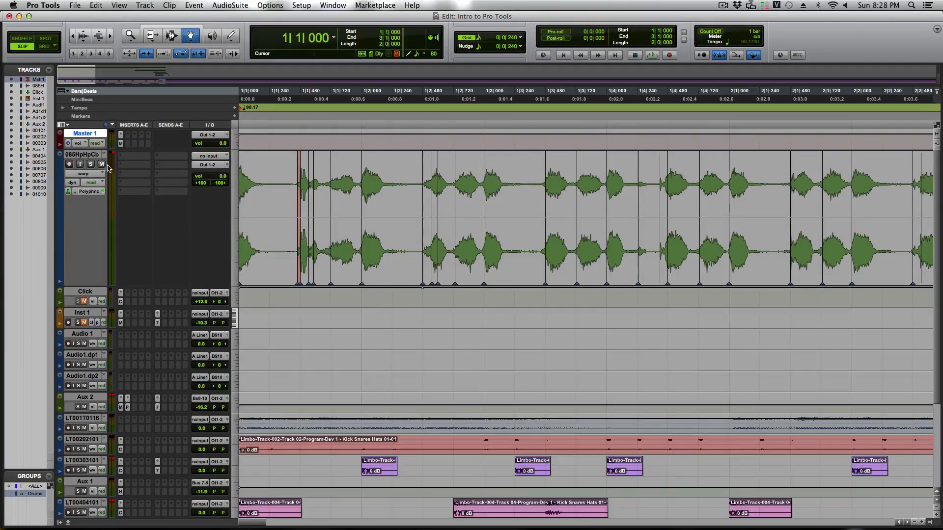
- Disable Elastic Audio on the shaker track, committing the warped audio to new clips
{"action": "left_click", "coordinate": [76, 191]}
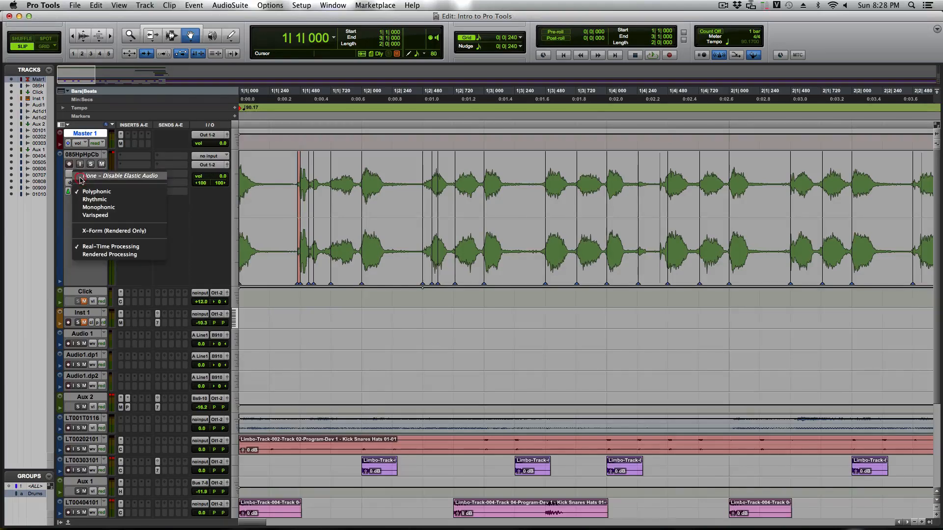
{"action": "left_click", "coordinate": [79, 175]}
{"action": "left_click", "coordinate": [547, 234]}
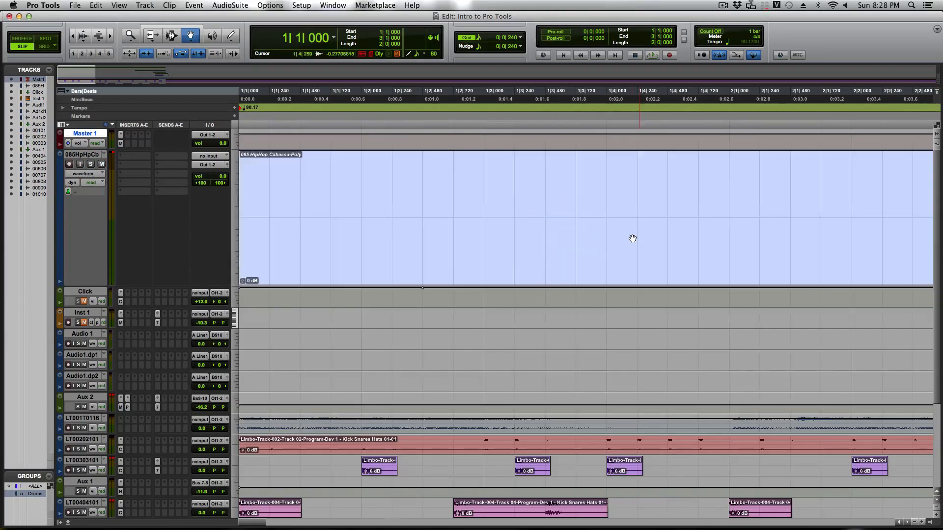
- View both committed shaker clips in full and play them from the start to check the rendered audio
{"action": "scroll", "coordinate": [627, 241], "scroll_direction": "down", "scroll_amount": 5}
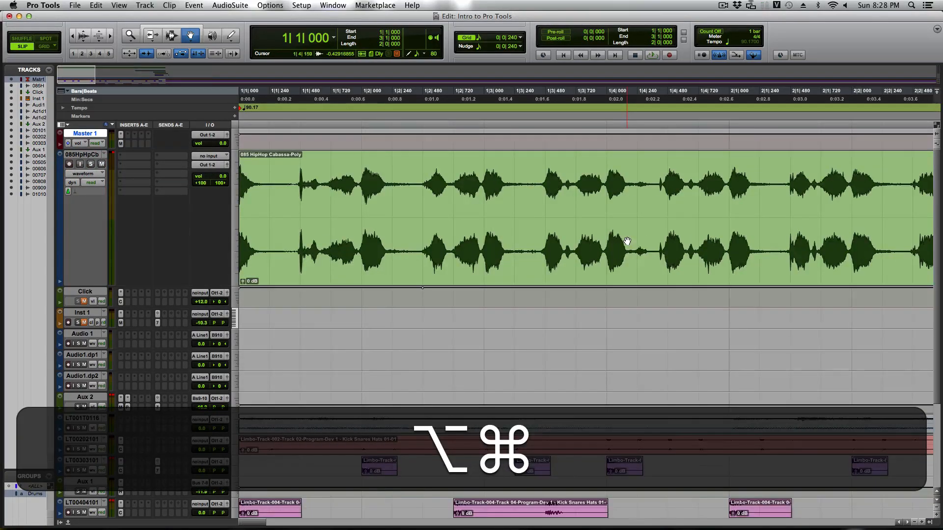
{"action": "scroll", "coordinate": [627, 240], "scroll_direction": "up", "scroll_amount": 1}
{"action": "scroll", "coordinate": [626, 241], "scroll_direction": "down", "scroll_amount": 1}
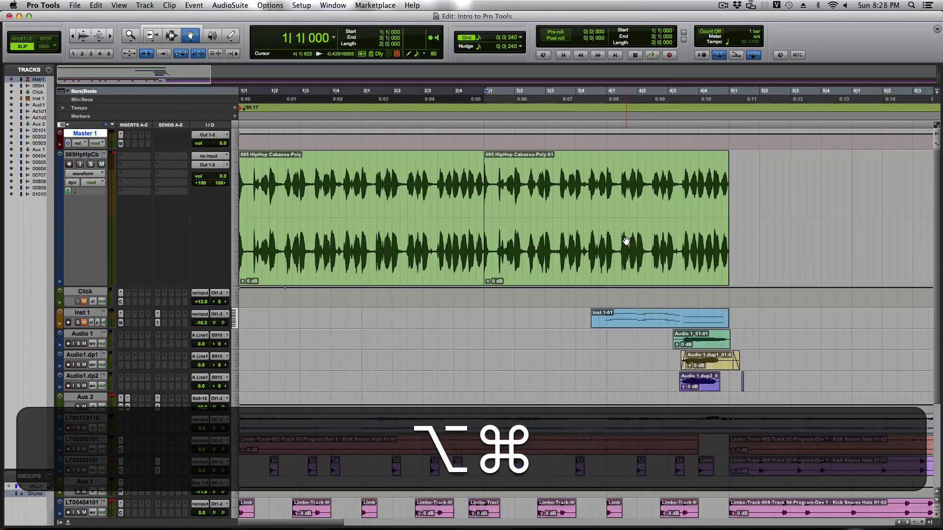
{"action": "key", "text": "space"}
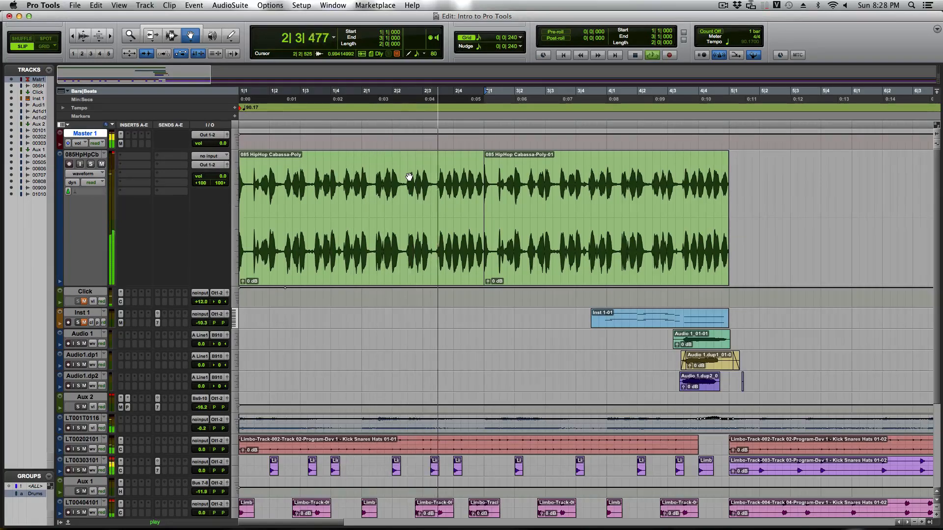
{"action": "key", "text": "space"}
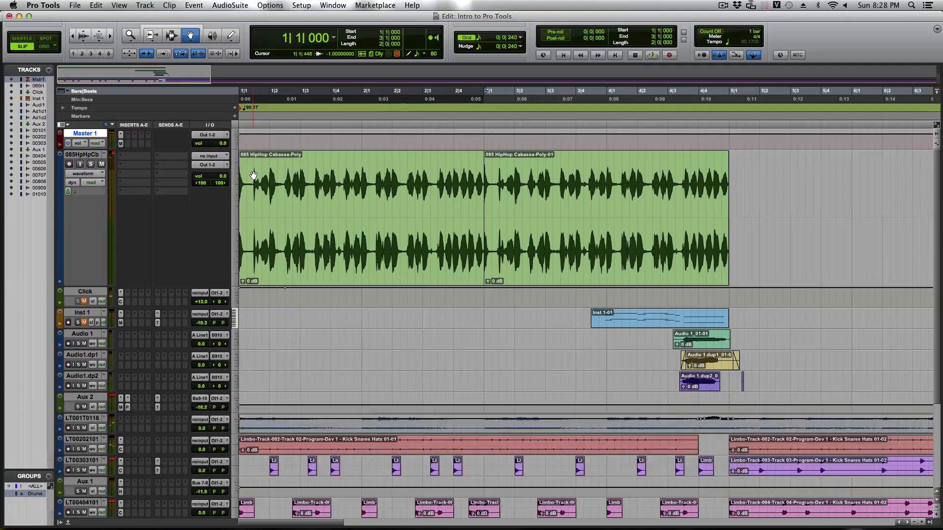
{"action": "key", "text": "space"}
- Set the Playback Engine's hardware buffer size to 1024 samples
{"action": "left_click", "coordinate": [296, 5]}
{"action": "left_click", "coordinate": [303, 27]}
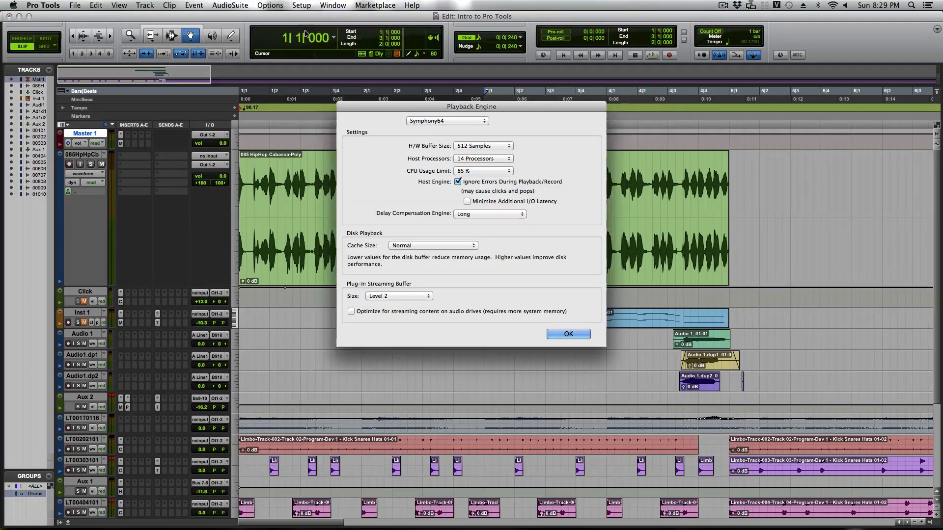
{"action": "left_click", "coordinate": [479, 147]}
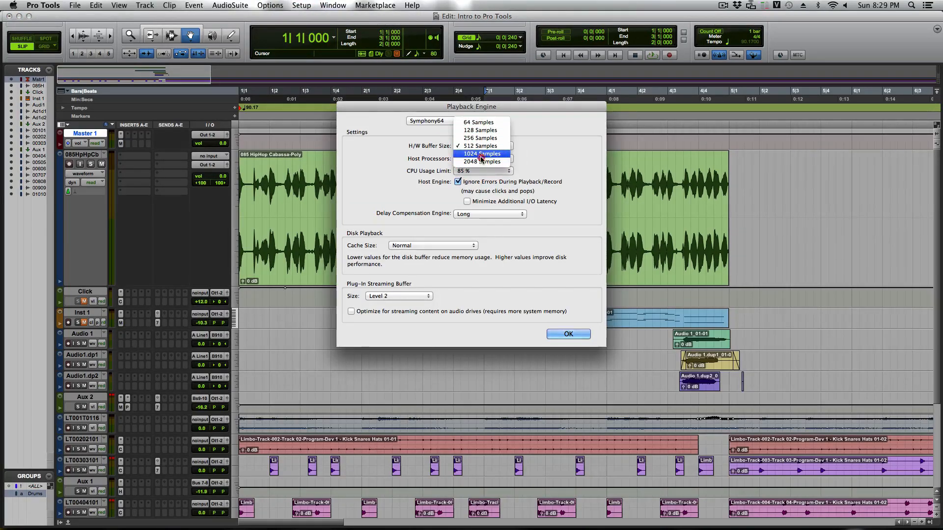
{"action": "left_click", "coordinate": [481, 154]}
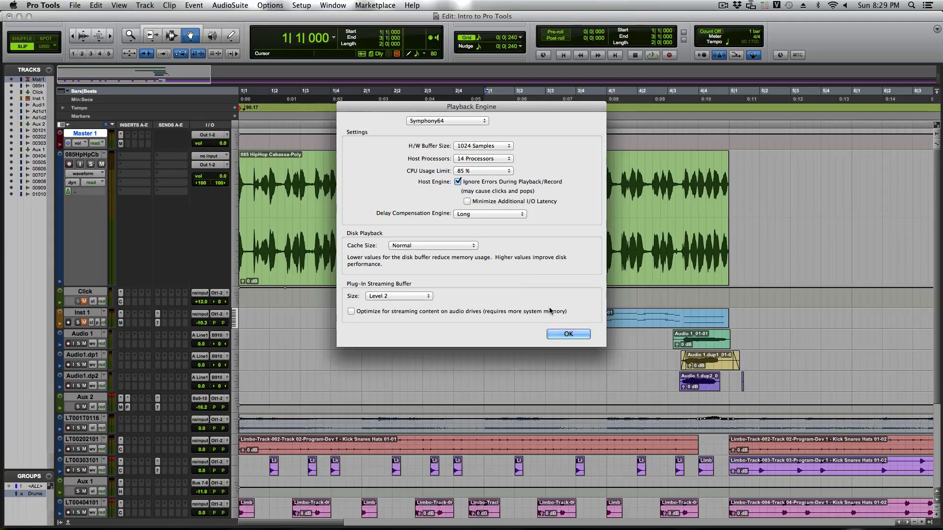
{"action": "left_click", "coordinate": [556, 334]}
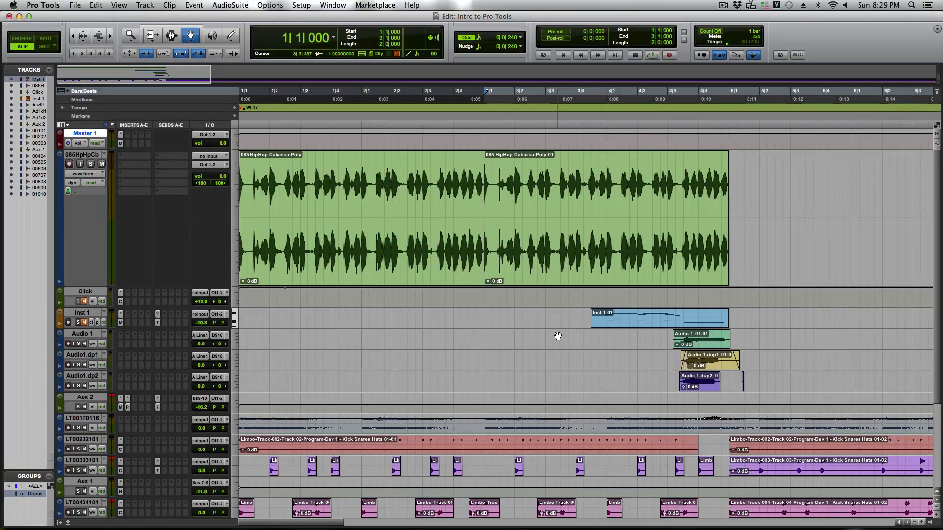
- Return to the session start and play the committed shaker loop with the larger buffer
{"action": "key", "text": "Return"}
{"action": "key", "text": "space"}
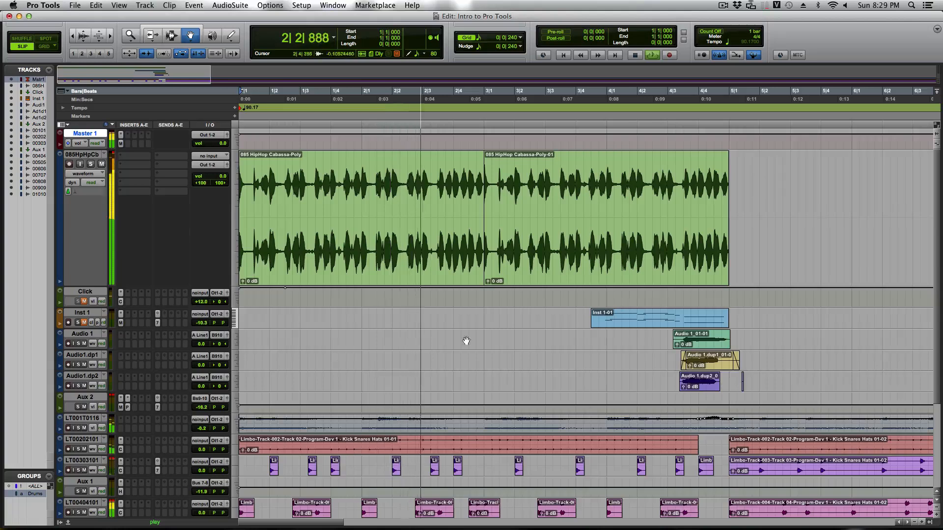
{"action": "key", "text": "Return"}
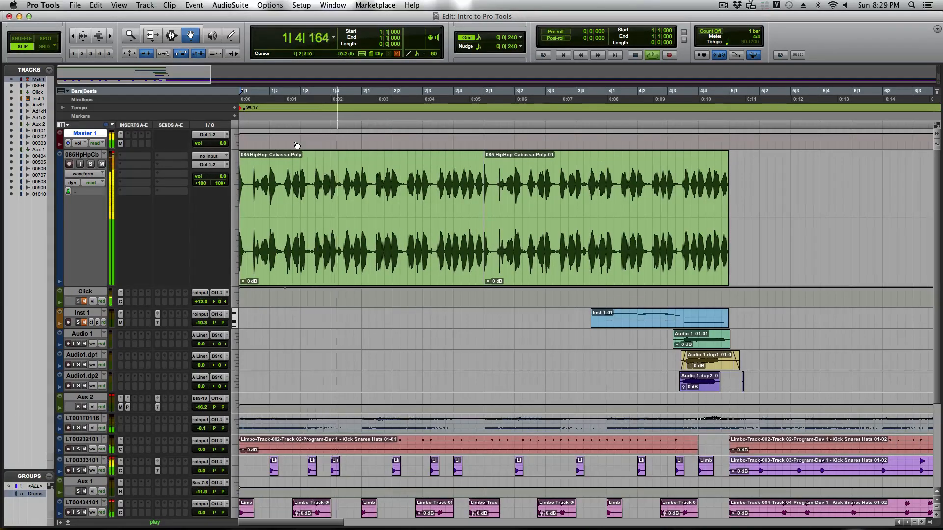
{"action": "key", "text": "space"}
{"action": "key", "text": "space"}
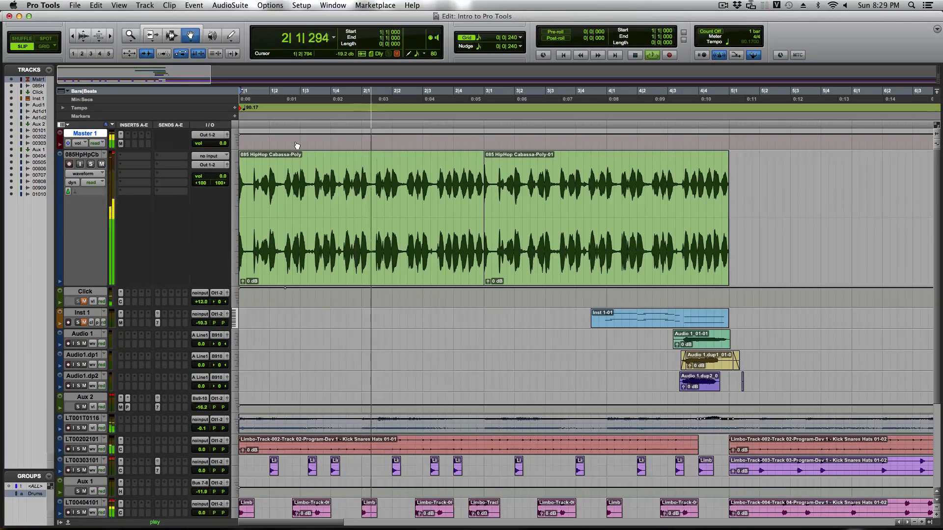
{"action": "key", "text": "space"}
- Delete the second shaker clip, starting at bar 3
{"action": "left_click", "coordinate": [569, 184]}
{"action": "key", "text": "BackSpace"}
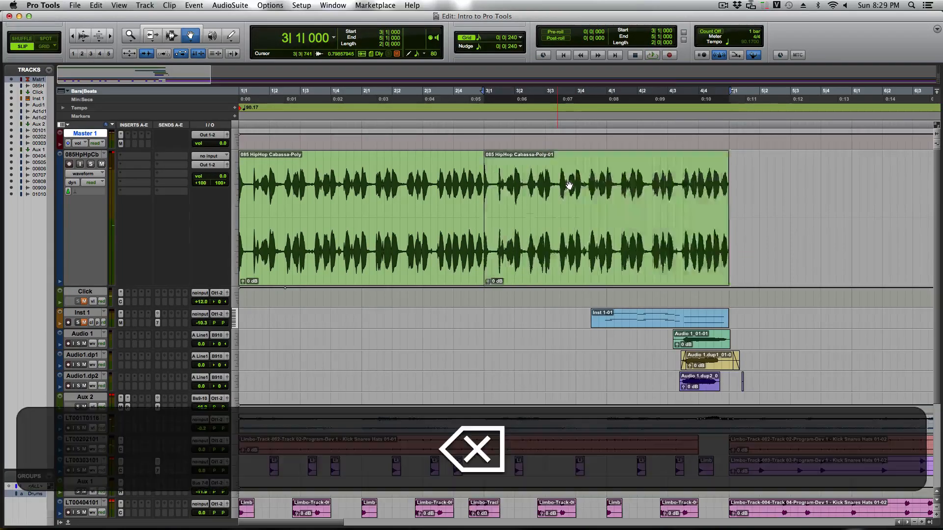
- Select the remaining shaker clip and open its track's Elastic Audio plug-in choices
{"action": "left_click", "coordinate": [349, 222]}
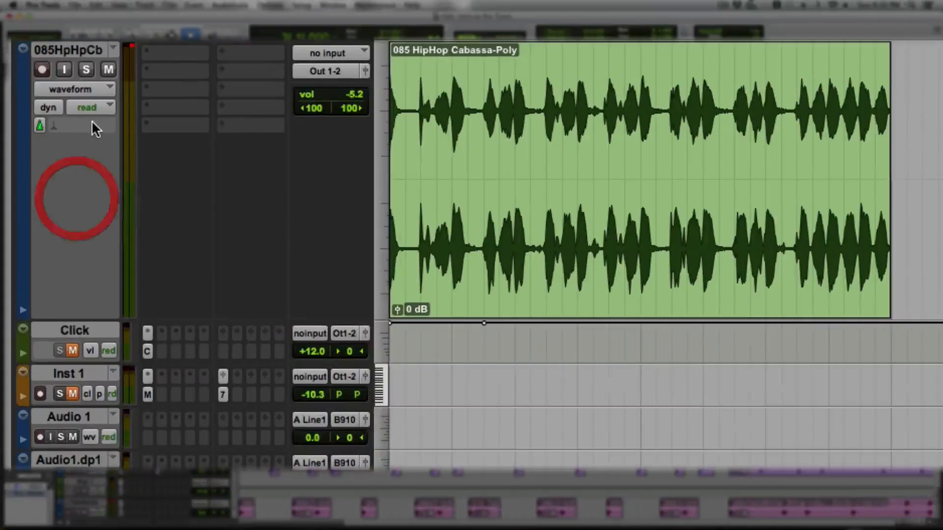
{"action": "left_click", "coordinate": [94, 190]}
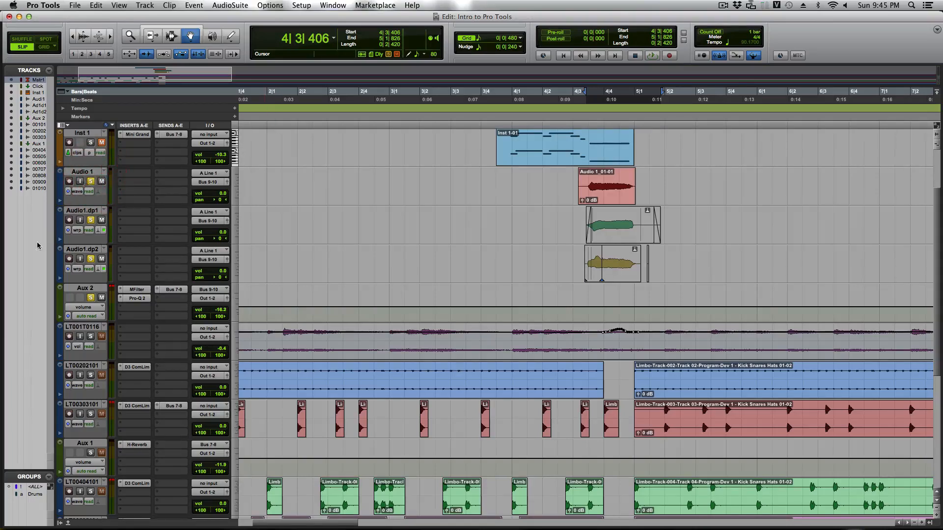
- Unsolo the Audio1.dp1 and Audio1.dp2 vocal tracks and select the Audio 1_01-01 clip
{"action": "left_click", "coordinate": [90, 220]}
{"action": "left_click", "coordinate": [91, 259]}
{"action": "left_click", "coordinate": [606, 187]}
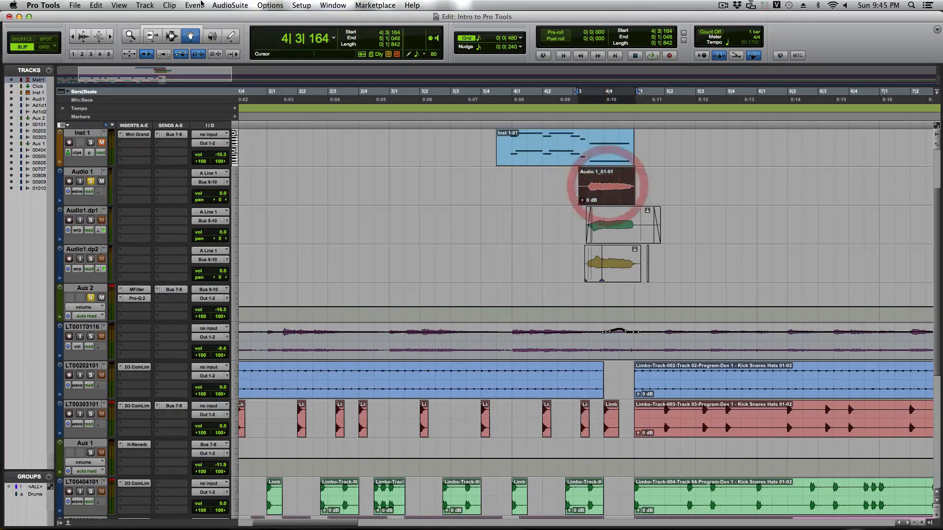
- Open the D-Verb AudioSuite reverb for the Audio 1 clip and extend the selection past its end to about 6|1|836
{"action": "left_click", "coordinate": [249, 4]}
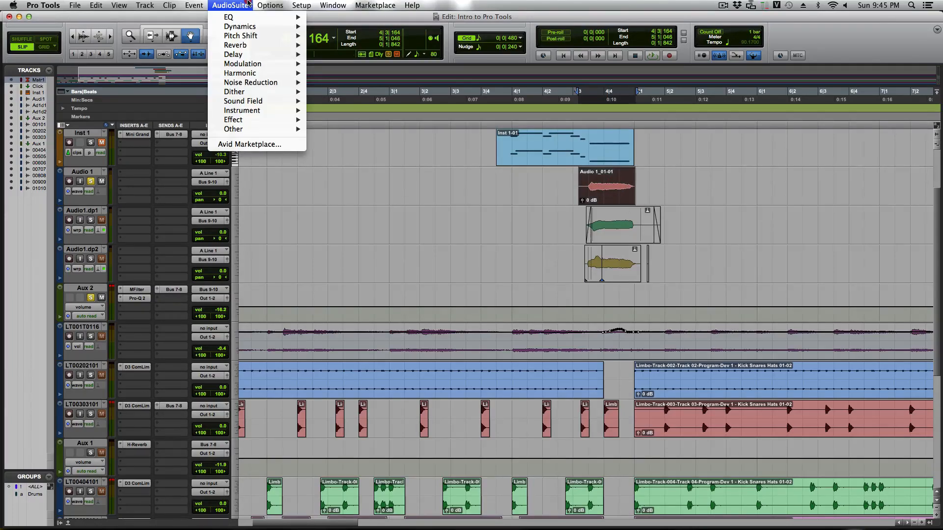
{"action": "mouse_move", "coordinate": [266, 46]}
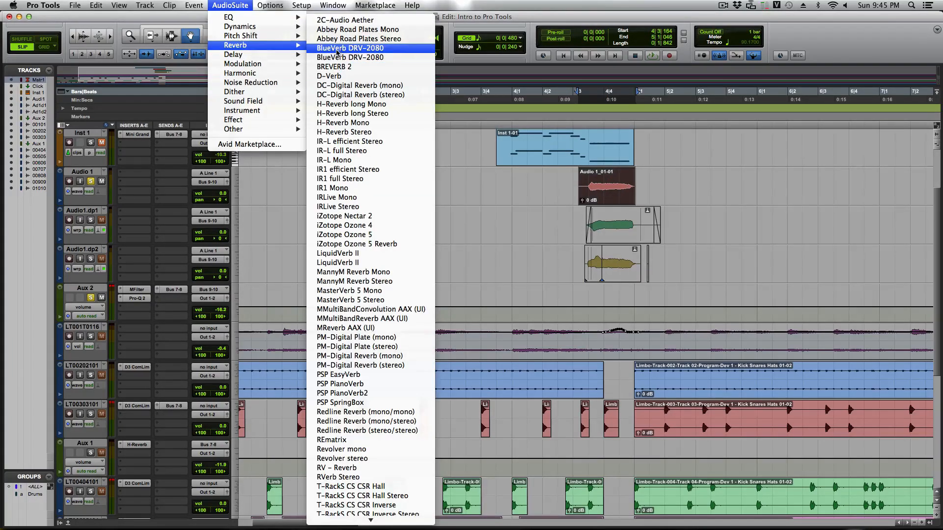
{"action": "left_click", "coordinate": [338, 77]}
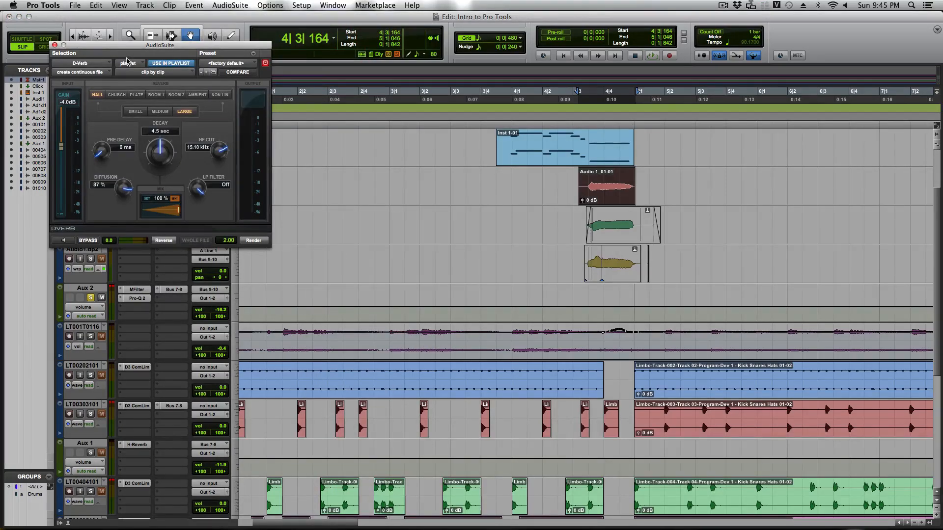
{"action": "left_click_drag", "start_coordinate": [111, 46], "coordinate": [387, 182]}
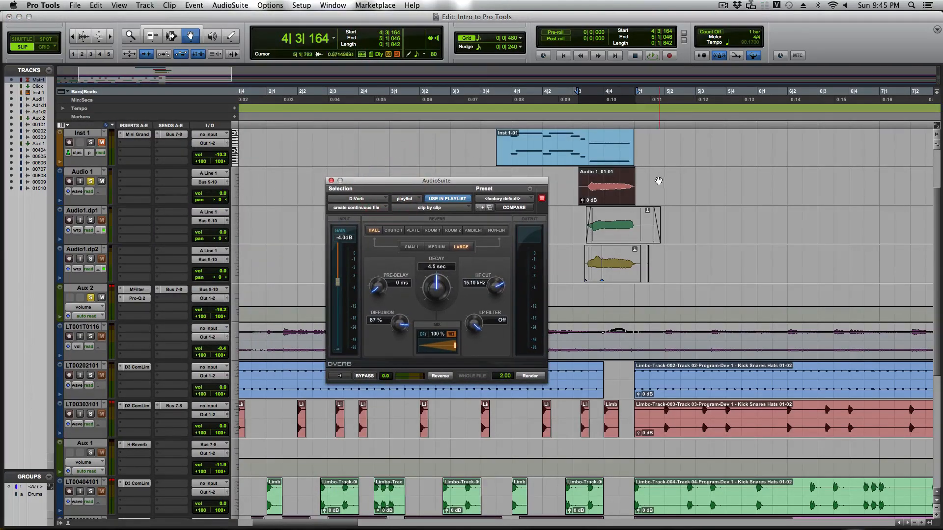
{"action": "left_click", "coordinate": [172, 37]}
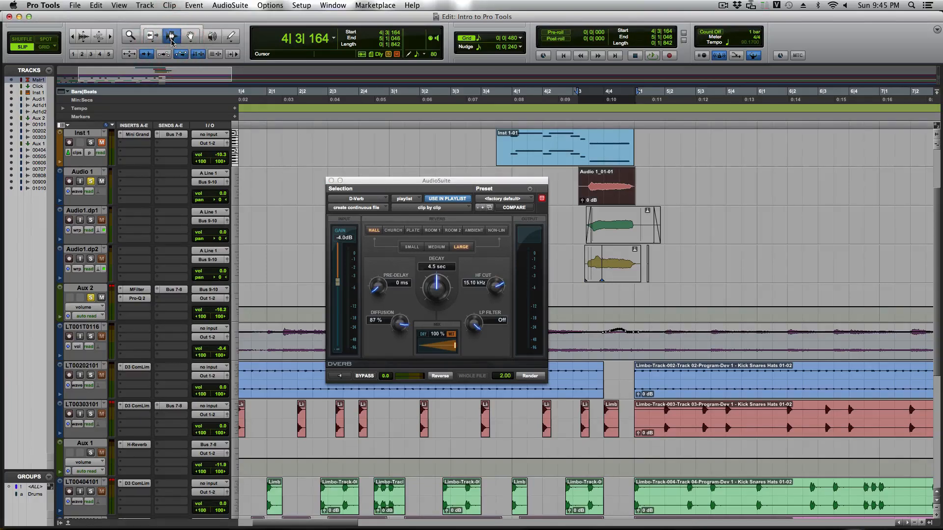
{"action": "left_click_drag", "start_coordinate": [717, 181], "coordinate": [783, 181]}
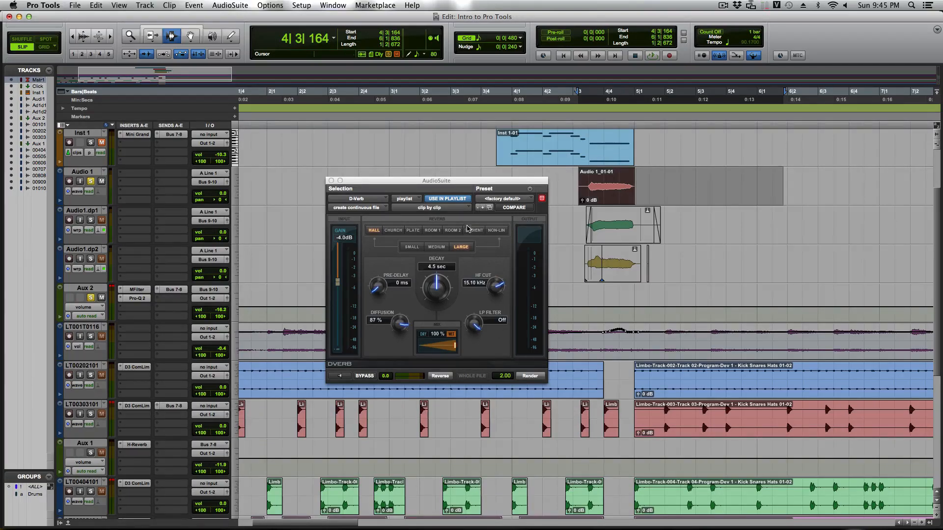
- Load D-Verb's Long Plate preset and render the reverb onto the extended Audio 1 selection
{"action": "left_click", "coordinate": [522, 199]}
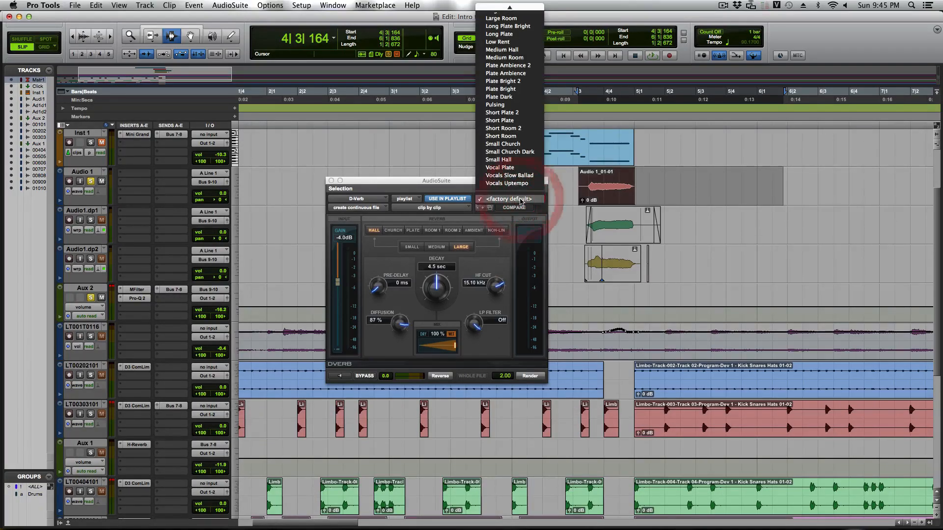
{"action": "left_click", "coordinate": [533, 34]}
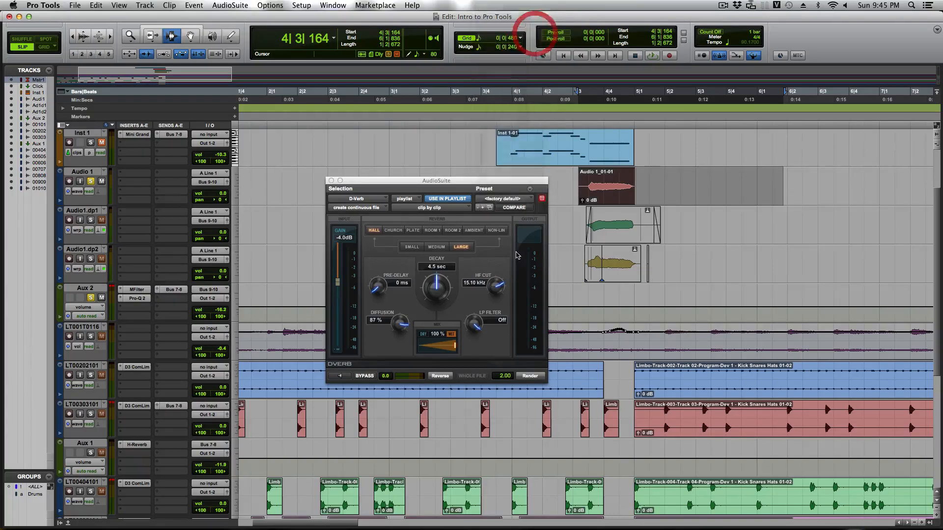
{"action": "left_click", "coordinate": [525, 377]}
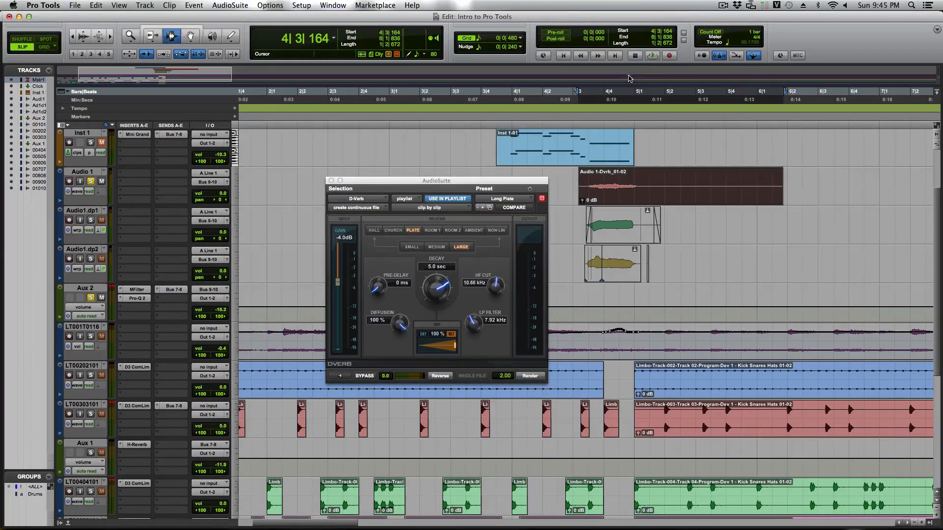
- Play the rendered reverb clip on Audio 1 and undo the render
{"action": "key", "text": "space"}
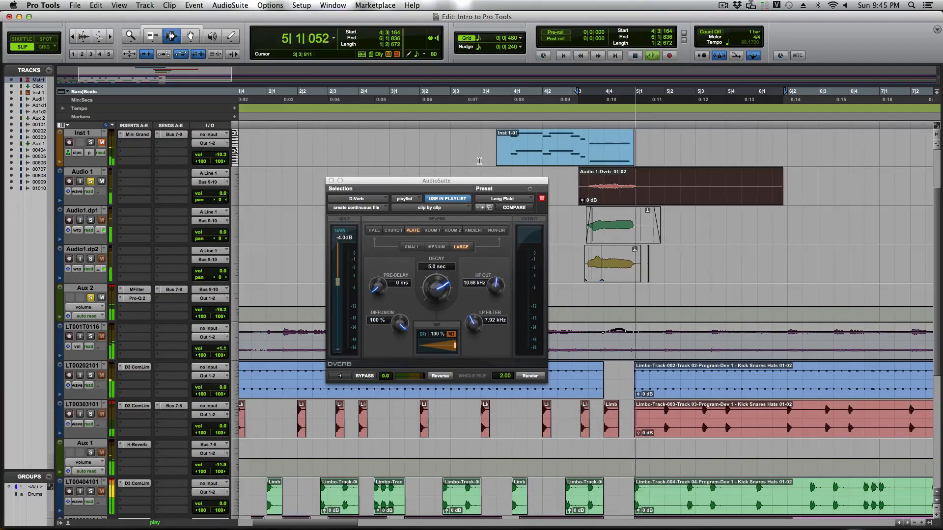
{"action": "key", "text": "space"}
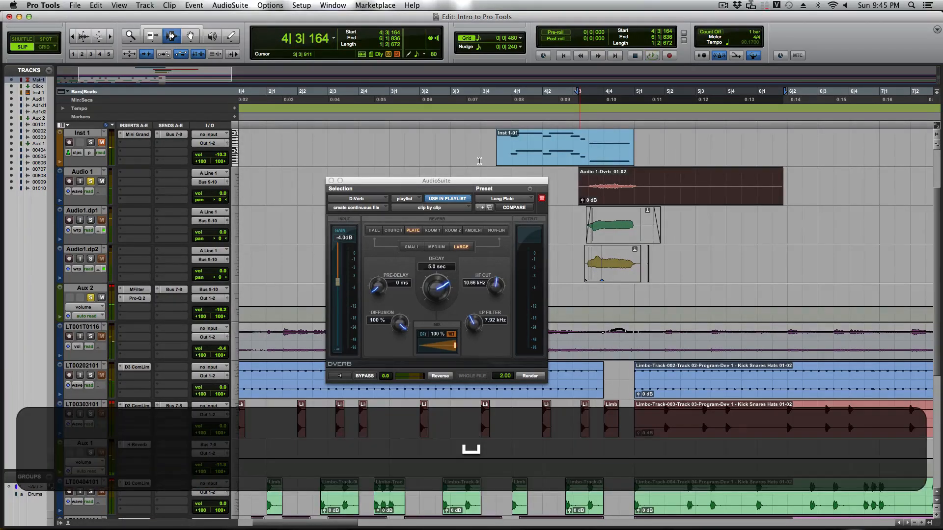
{"action": "key", "text": "super+z"}
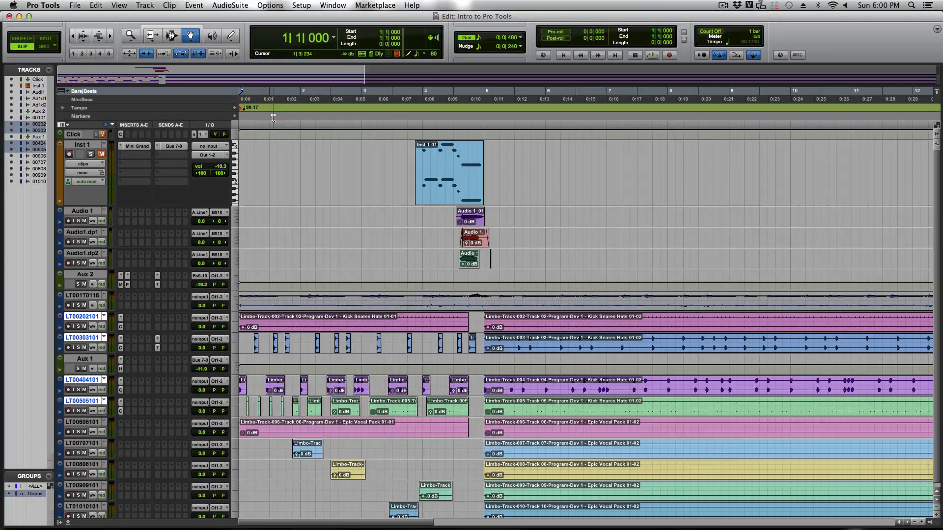
- Select the whole arrangement across all tracks, from the session start to about 33|3|528, just past the last clips
{"action": "scroll", "coordinate": [393, 185], "scroll_direction": "up", "scroll_amount": 2}
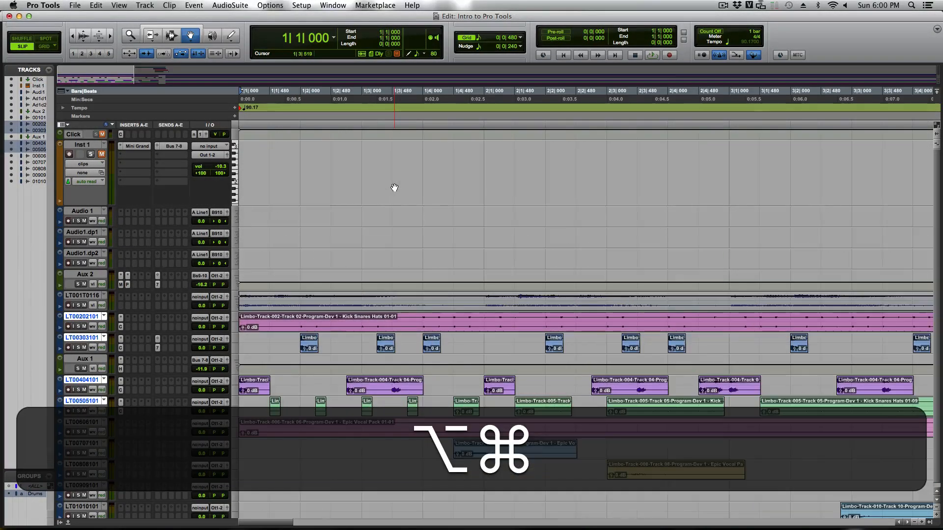
{"action": "scroll", "coordinate": [393, 185], "scroll_direction": "down", "scroll_amount": 6}
{"action": "scroll", "coordinate": [394, 188], "scroll_direction": "up", "scroll_amount": 1}
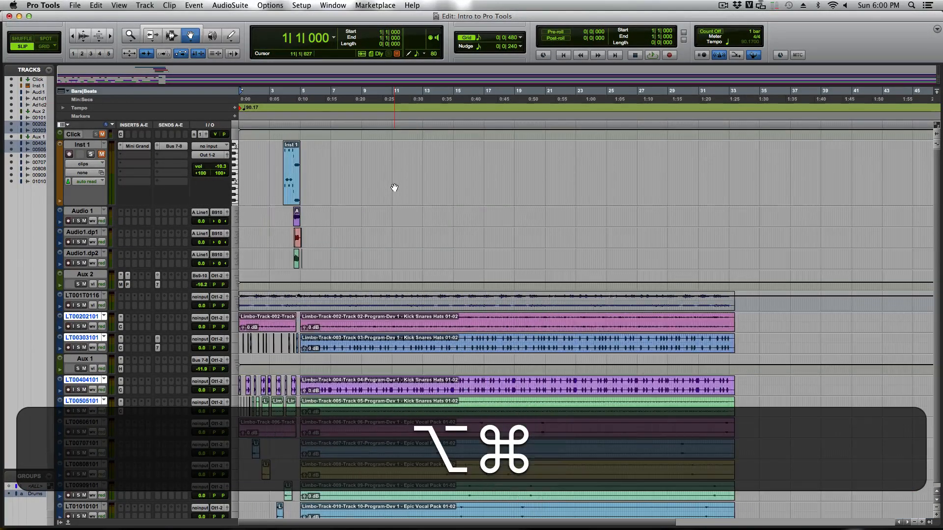
{"action": "left_click", "coordinate": [255, 91]}
{"action": "left_click_drag", "start_coordinate": [255, 92], "coordinate": [740, 121]}
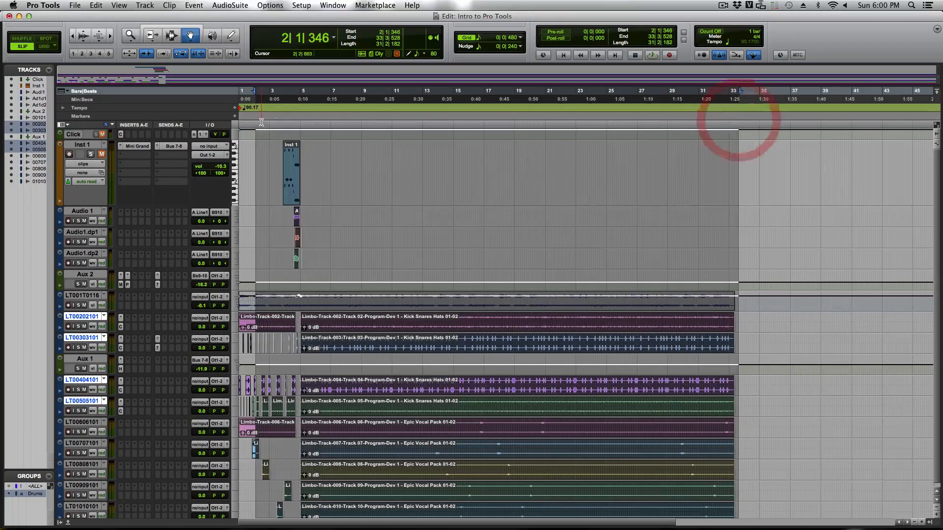
{"action": "key", "text": "shift+Return"}
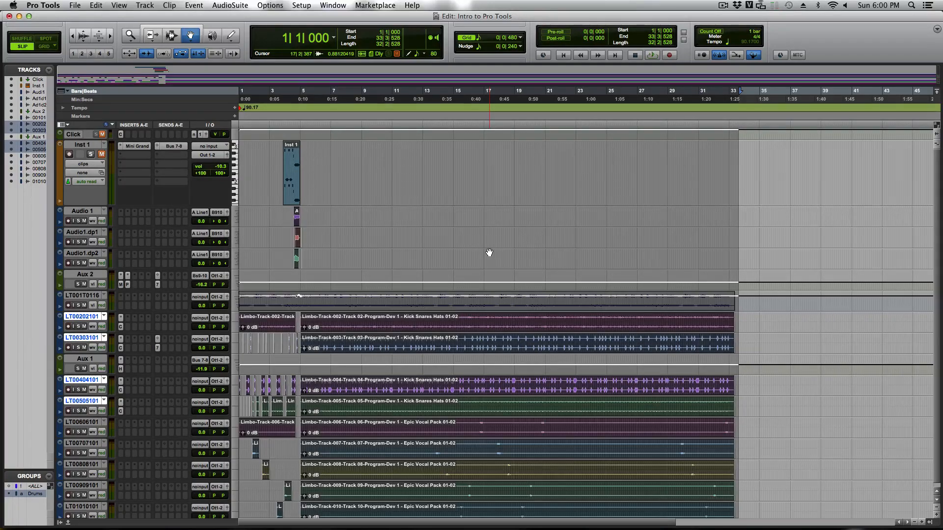
- Create one stereo Master Fader track and move it above the Click track
{"action": "key", "text": "shift+super+n"}
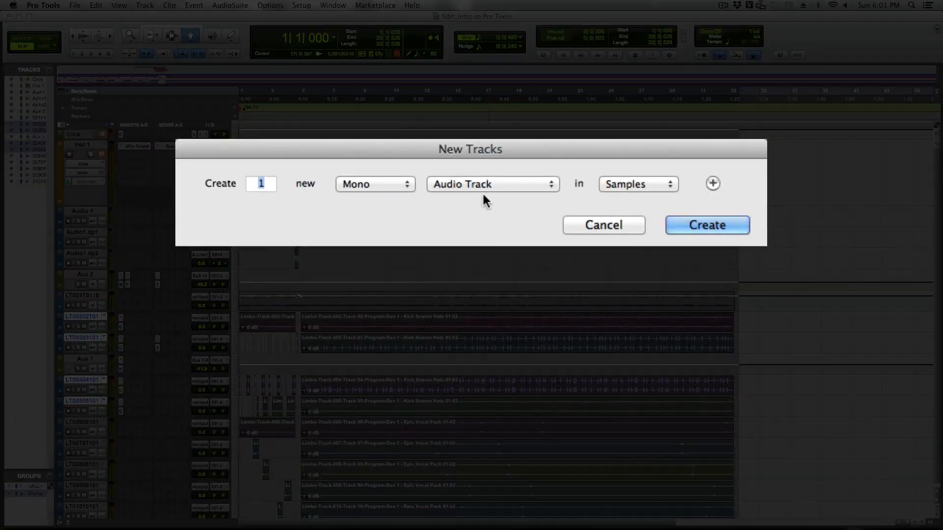
{"action": "left_click", "coordinate": [402, 181]}
{"action": "left_click", "coordinate": [423, 164]}
{"action": "mouse_move", "coordinate": [466, 188]}
{"action": "left_mouse_down"}
{"action": "mouse_move", "coordinate": [485, 235]}
{"action": "mouse_move", "coordinate": [488, 181]}
{"action": "mouse_move", "coordinate": [483, 196]}
{"action": "left_mouse_up"}
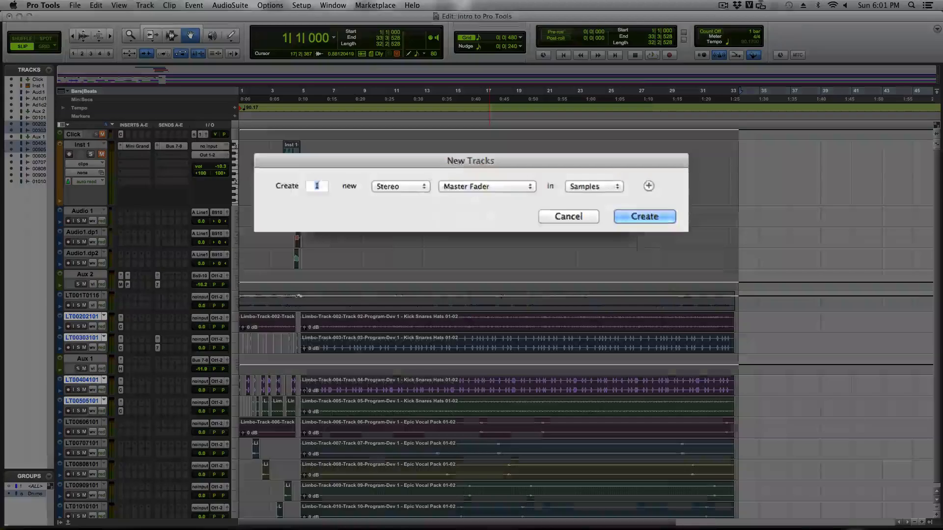
{"action": "left_click", "coordinate": [603, 210]}
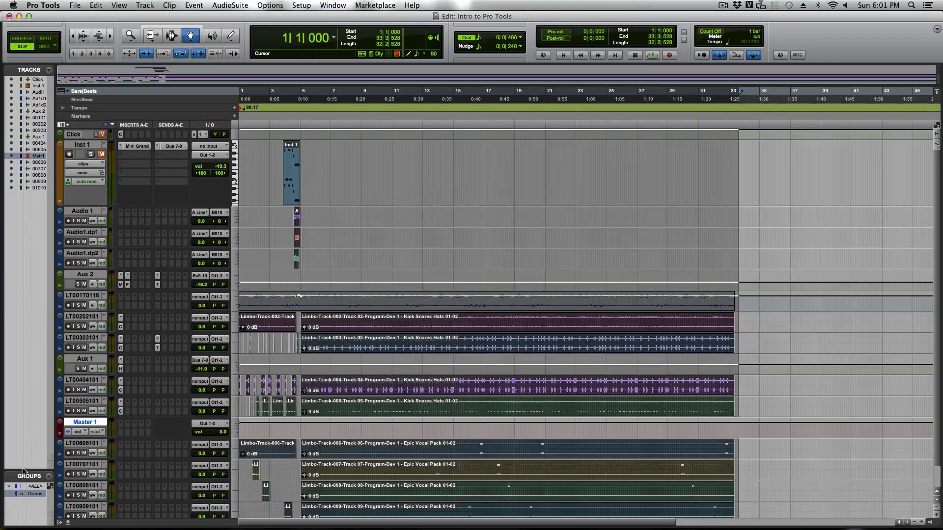
{"action": "left_click_drag", "start_coordinate": [85, 422], "coordinate": [95, 133]}
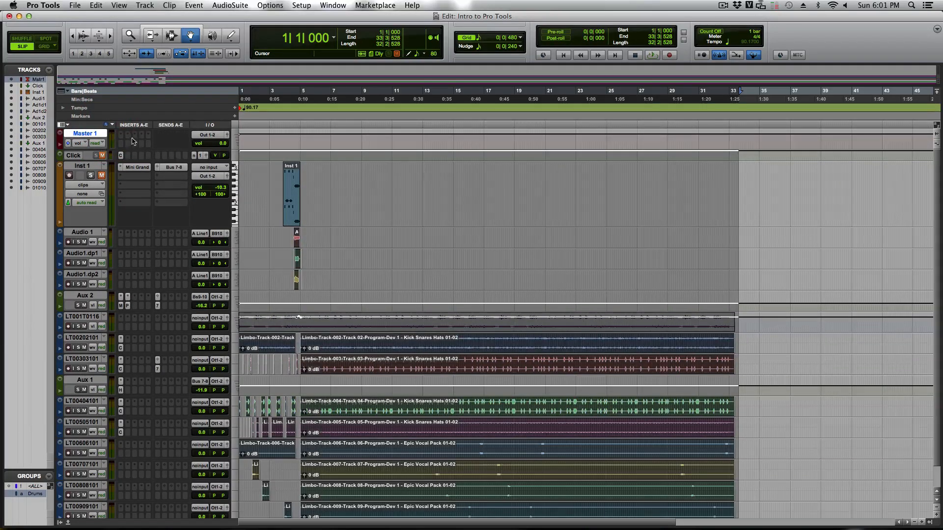
- Play the mix briefly to check the master level and insert the stereo Maxim dynamics plug-in on Master 1's first insert
{"action": "key", "text": "space"}
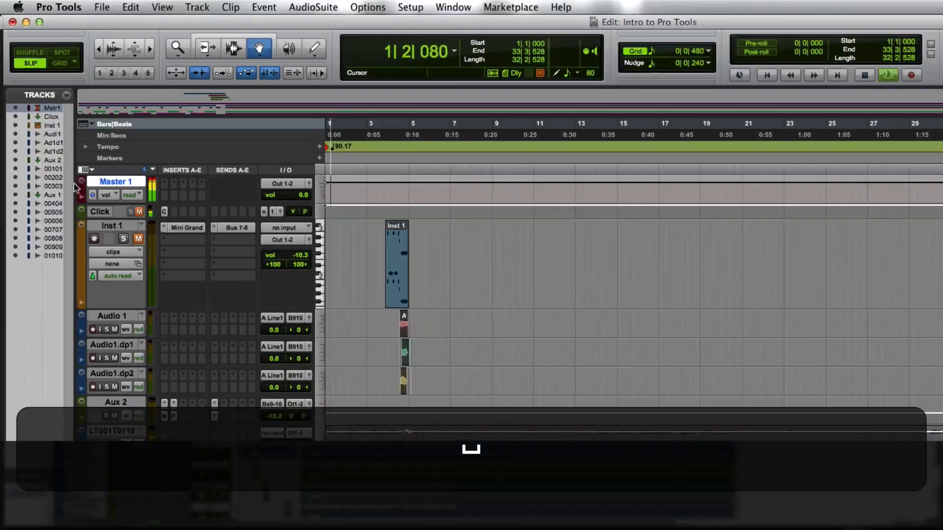
{"action": "key", "text": "space"}
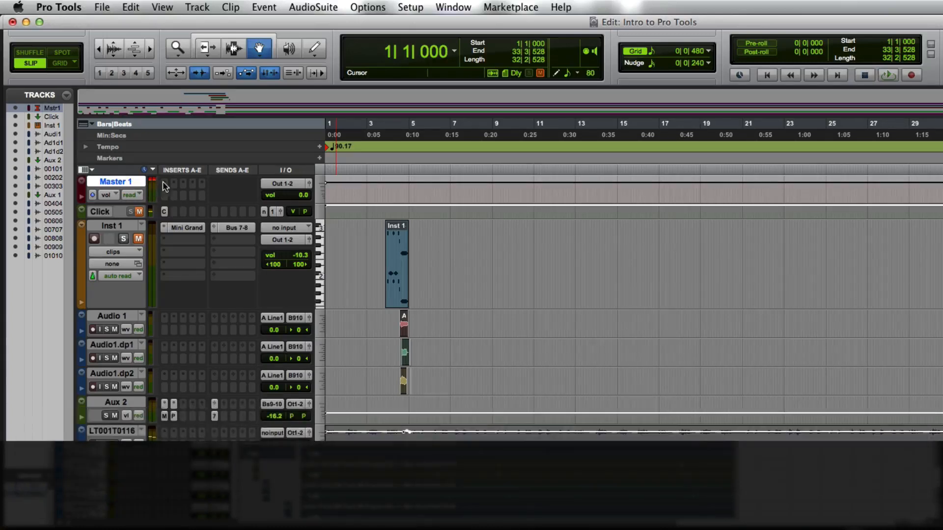
{"action": "left_click", "coordinate": [163, 182]}
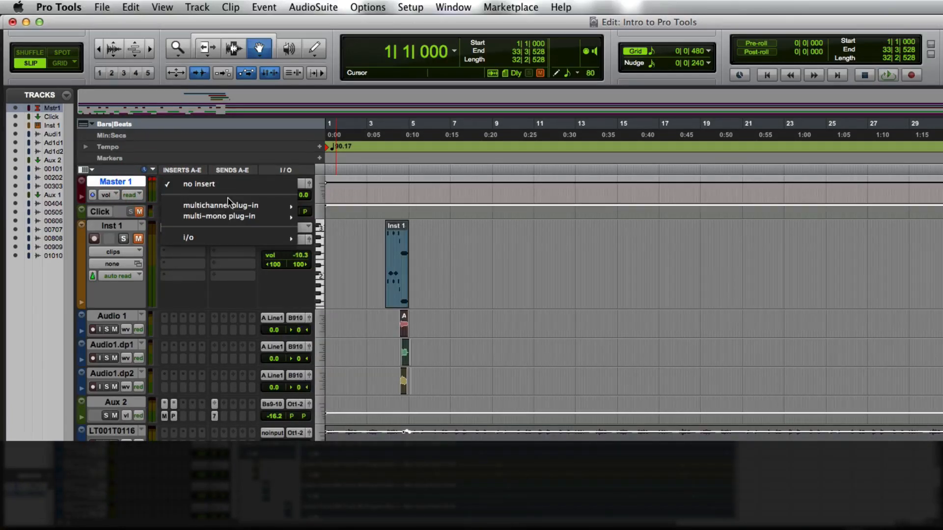
{"action": "mouse_move", "coordinate": [230, 206]}
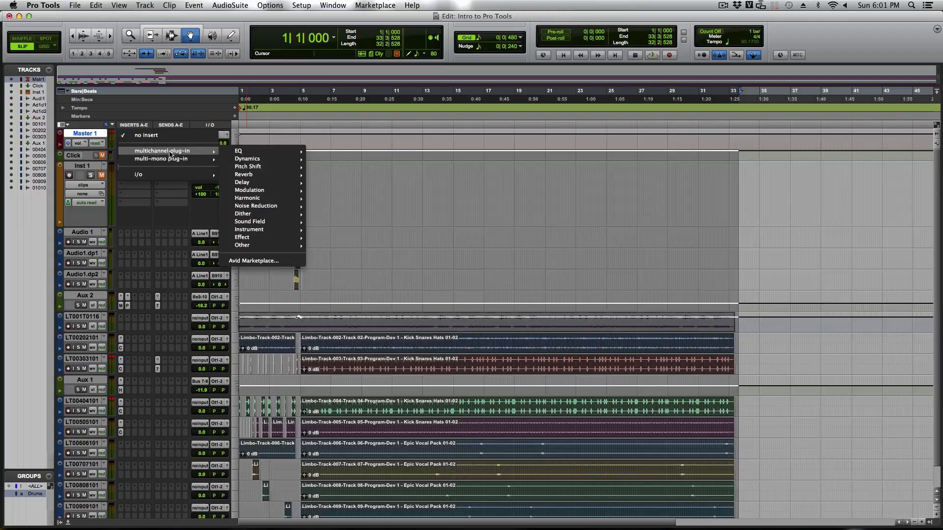
{"action": "mouse_move", "coordinate": [351, 217]}
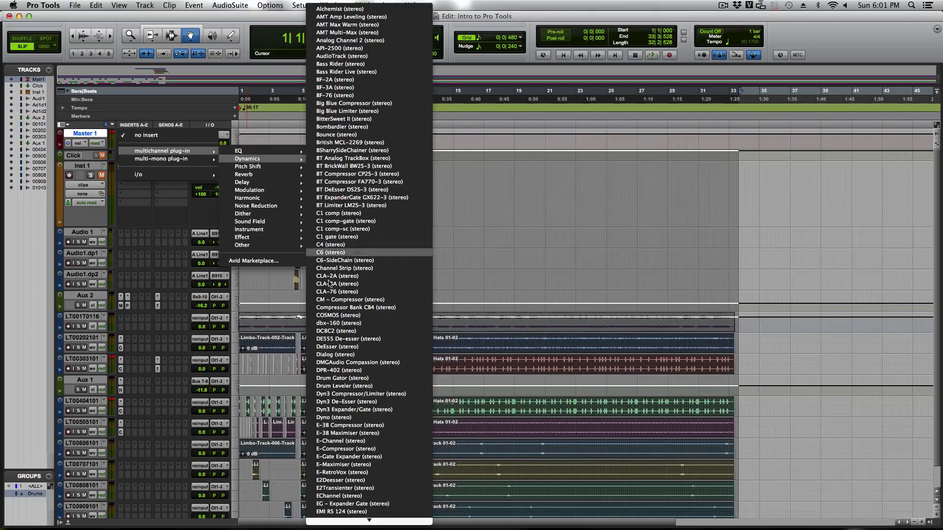
{"action": "scroll", "coordinate": [329, 302], "scroll_direction": "down", "scroll_amount": 5}
{"action": "scroll", "coordinate": [328, 302], "scroll_direction": "down", "scroll_amount": 9}
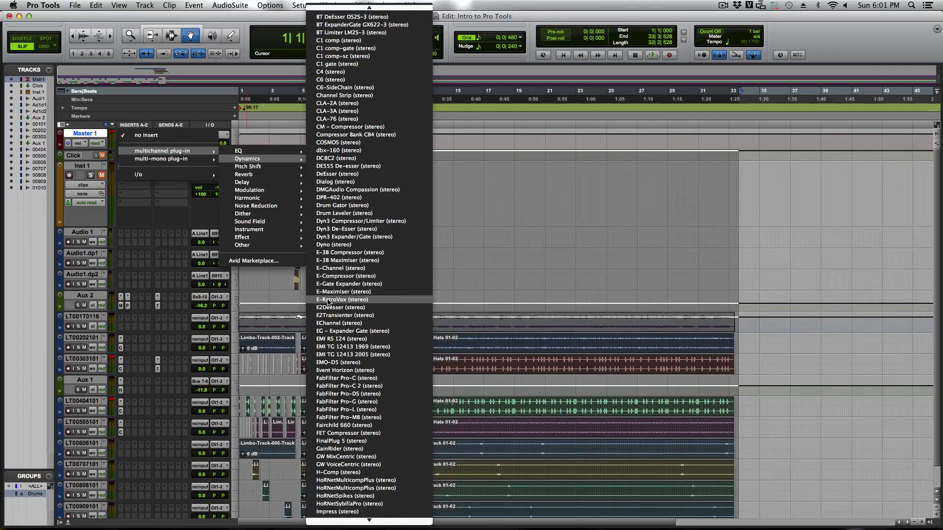
{"action": "scroll", "coordinate": [326, 301], "scroll_direction": "down", "scroll_amount": 5}
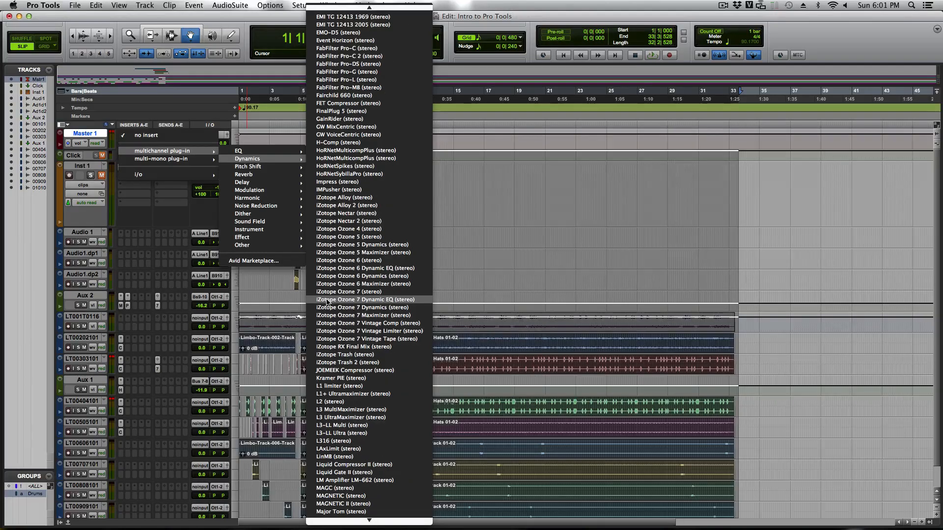
{"action": "scroll", "coordinate": [342, 491], "scroll_direction": "down", "scroll_amount": 1}
{"action": "scroll", "coordinate": [341, 491], "scroll_direction": "down", "scroll_amount": 3}
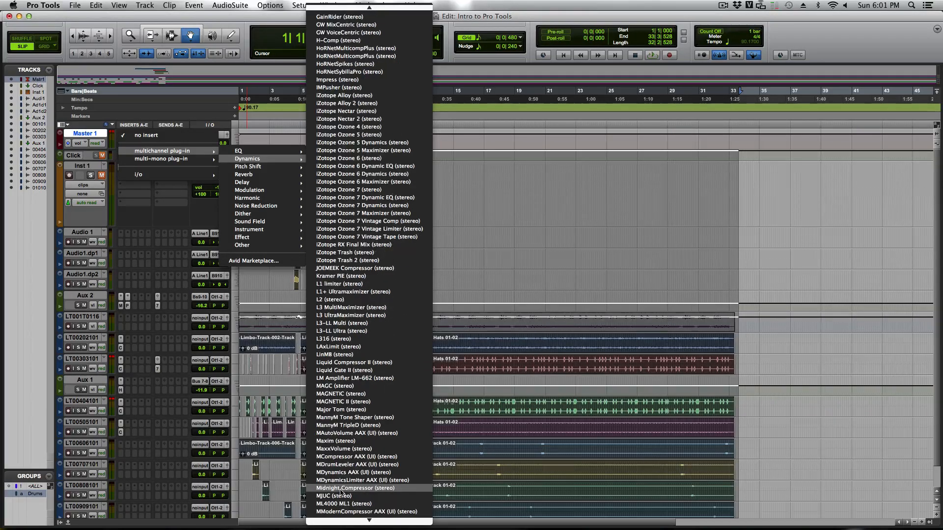
{"action": "left_click", "coordinate": [348, 441]}
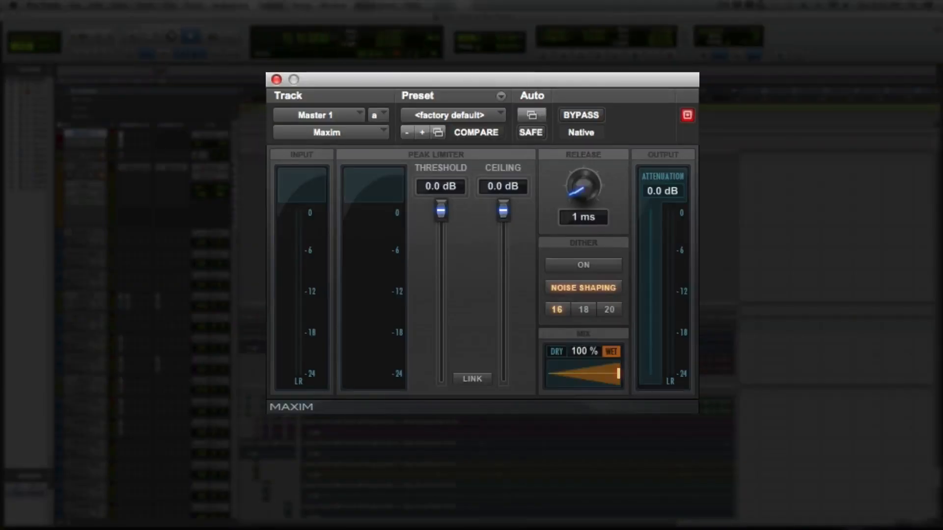
- Clear the Master 1 clip indicator and set Maxim's ceiling to -0.3 dB
{"action": "left_click", "coordinate": [110, 134]}
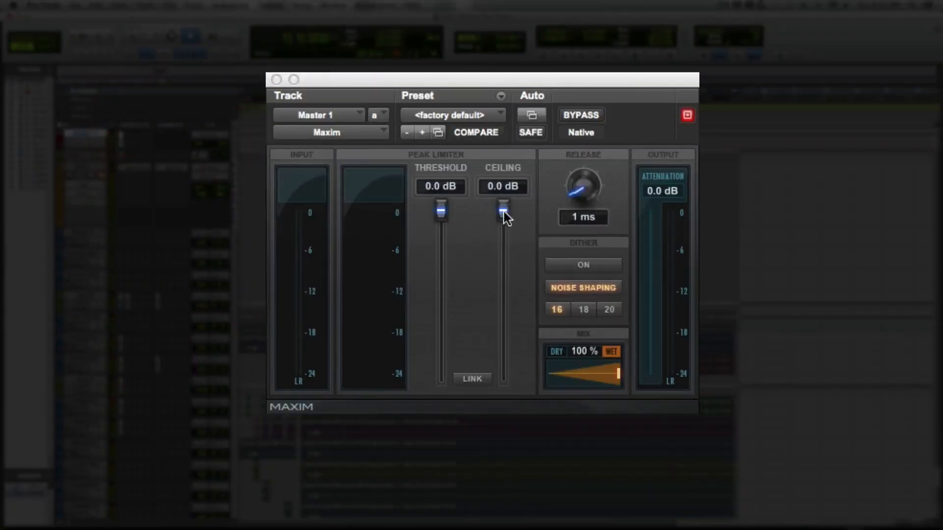
{"action": "left_click_drag", "start_coordinate": [504, 214], "coordinate": [503, 214]}
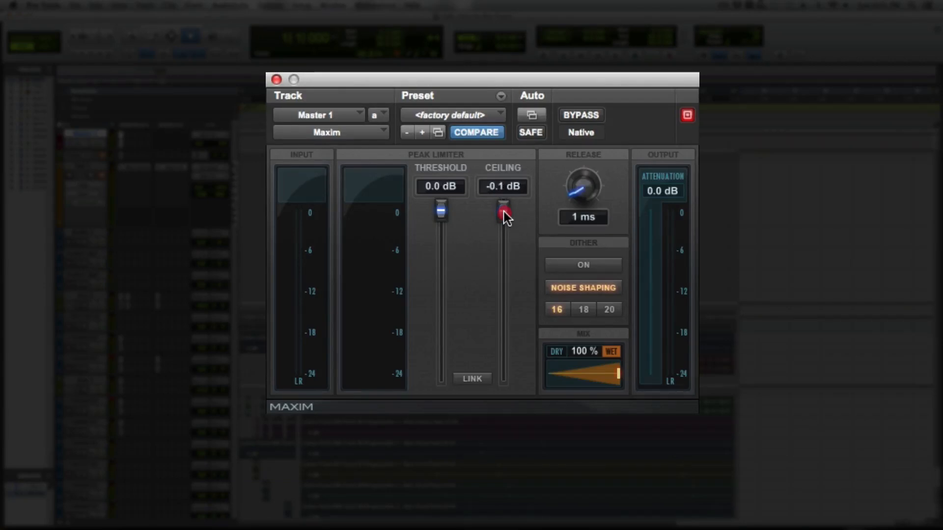
{"action": "left_click", "coordinate": [504, 213]}
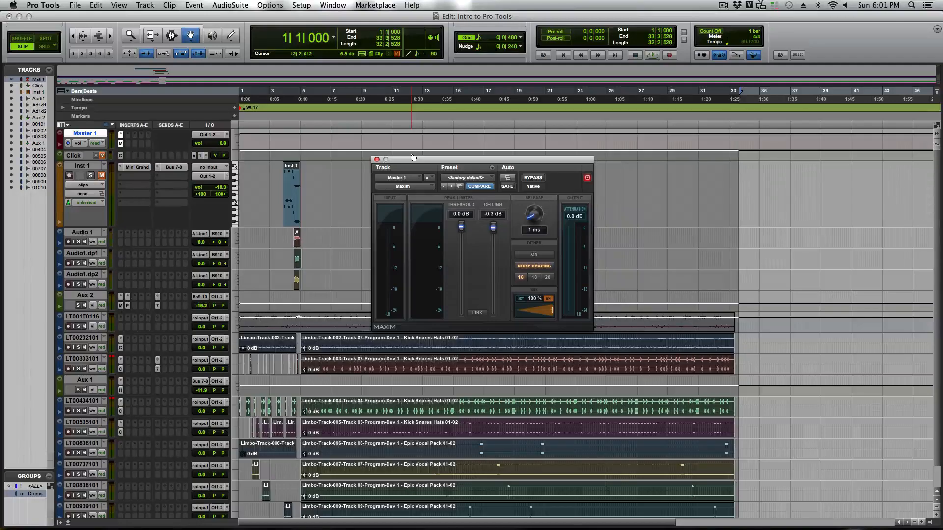
- Play the session to check the Master 1 meter with Maxim limiting the mix
{"action": "key", "text": "space"}
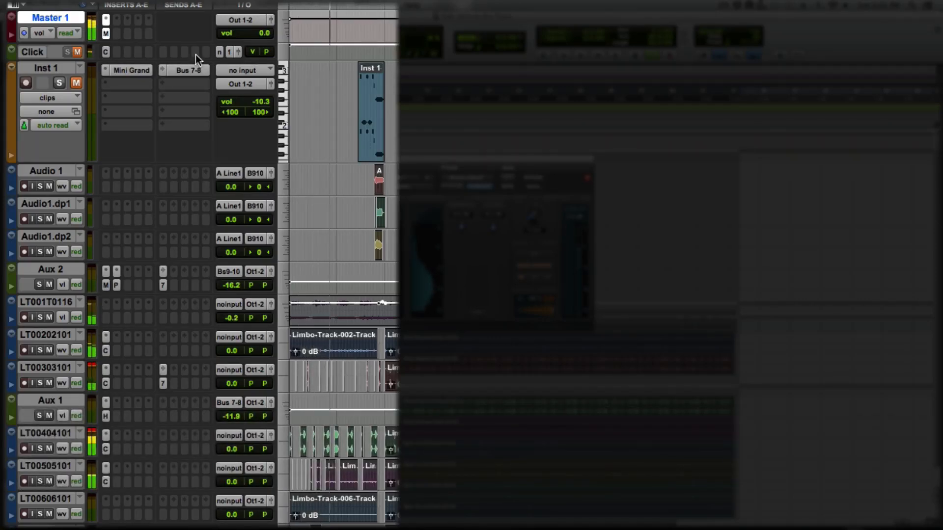
{"action": "key", "text": "space"}
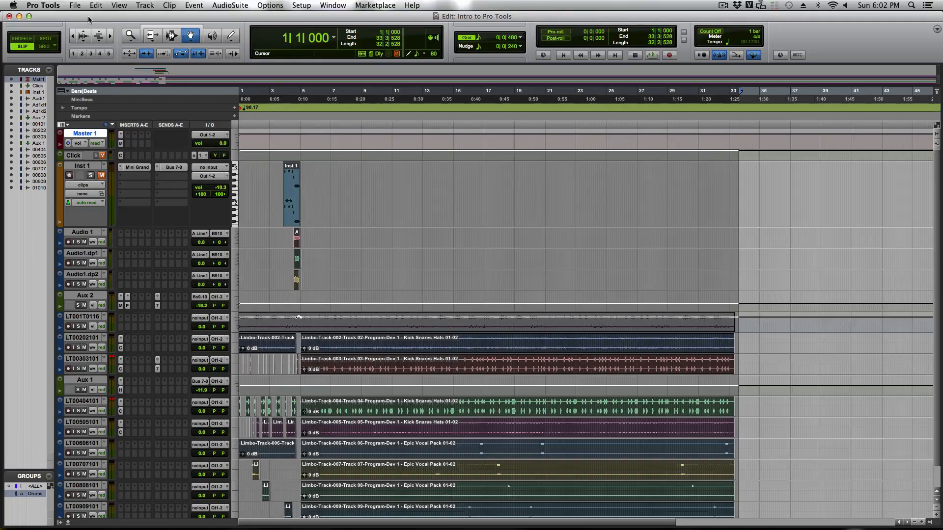
- Set up a bounce to disk of the selected song from Out 1-2 as an interleaved 32 Bit Float, 96 kHz WAV, converting after bounce
{"action": "left_click", "coordinate": [79, 5]}
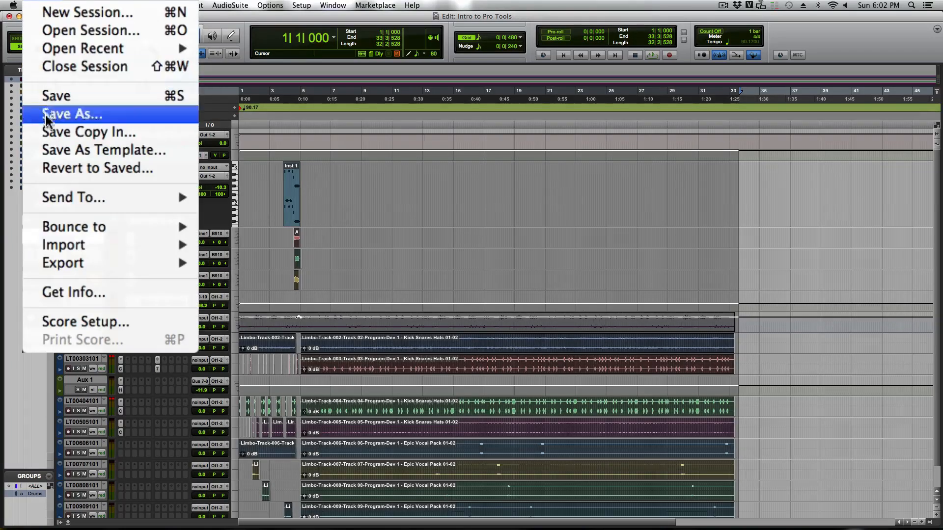
{"action": "mouse_move", "coordinate": [76, 230]}
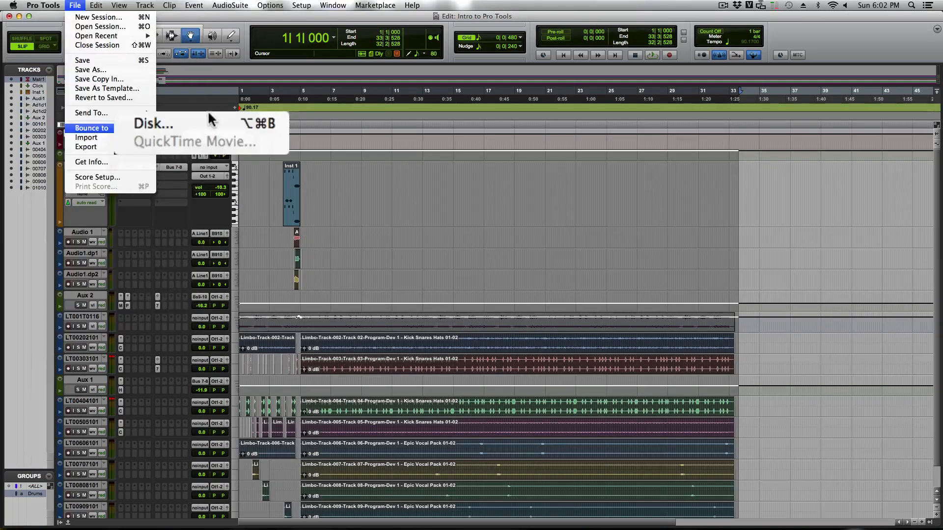
{"action": "left_click", "coordinate": [209, 120]}
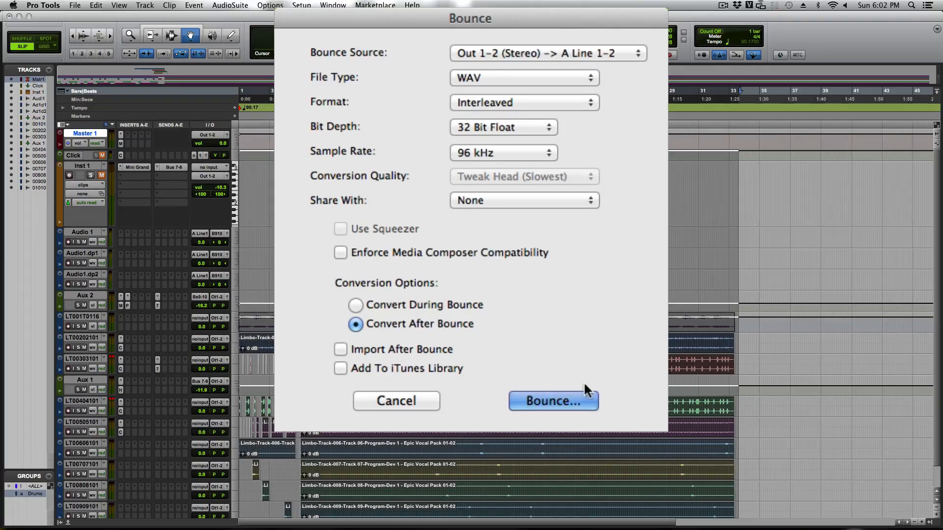
{"action": "left_click", "coordinate": [545, 399]}
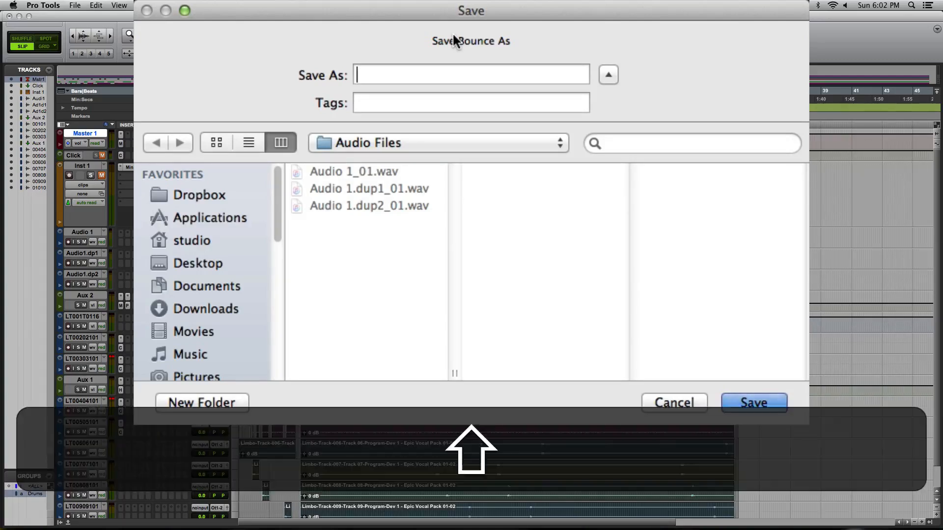
- Name the bounce file Intro to Pro Tools and save it in the Audio Files folder to start the bounce
{"action": "type", "text": "Intro to Peo"}
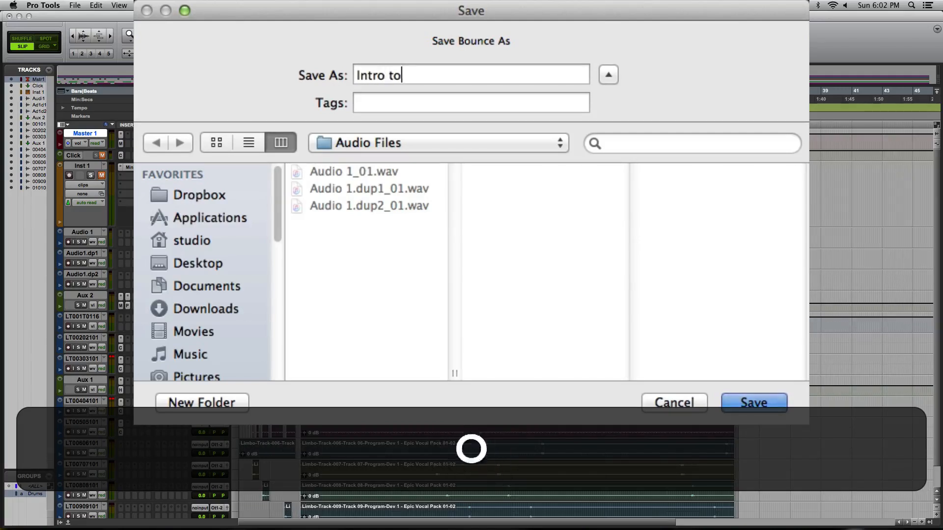
{"action": "key", "text": "BackSpace"}
{"action": "key", "text": "BackSpace"}
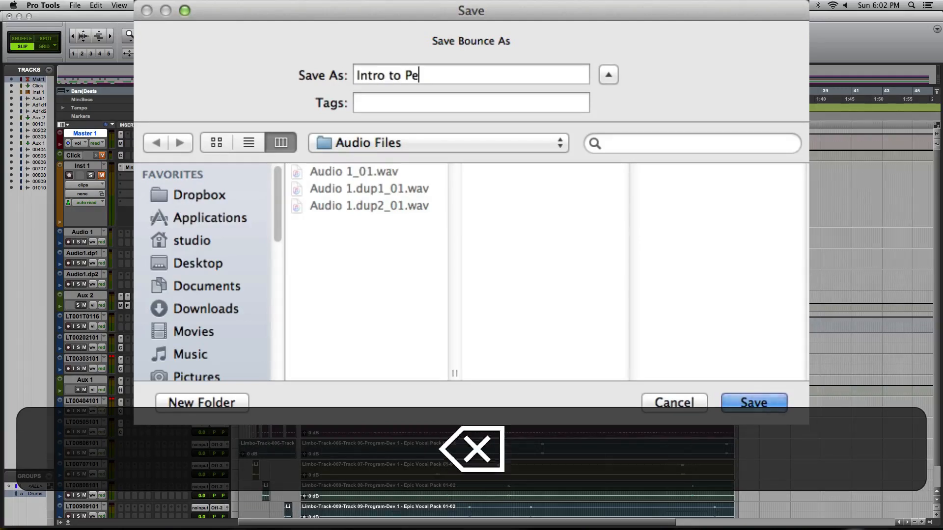
{"action": "type", "text": "ro Tools"}
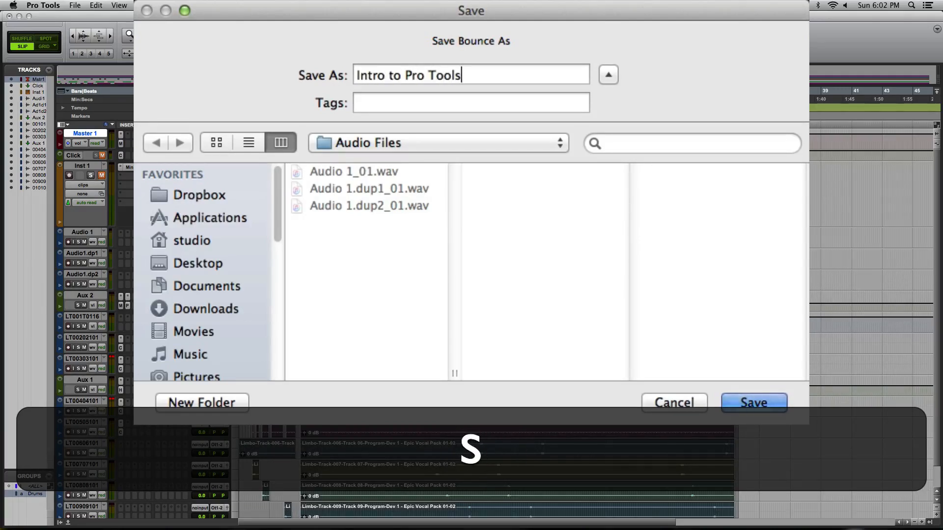
{"action": "key", "text": "Return"}
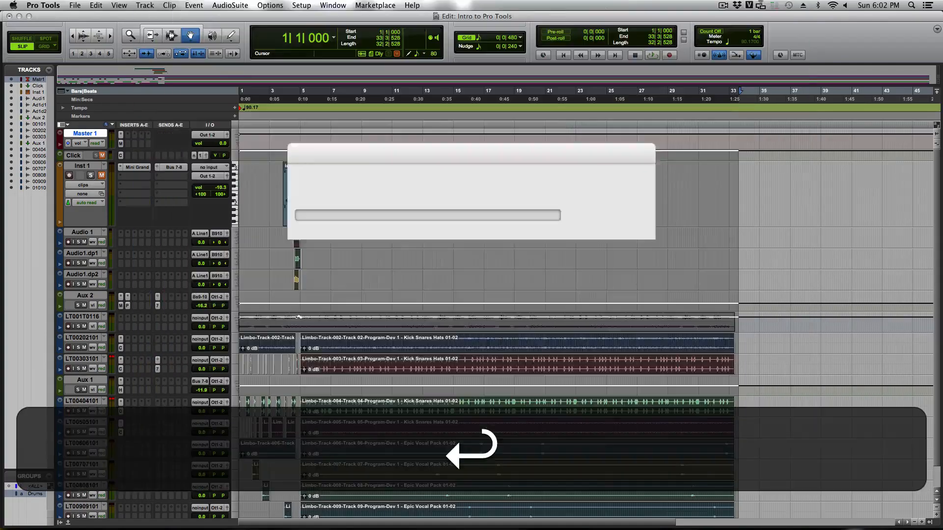